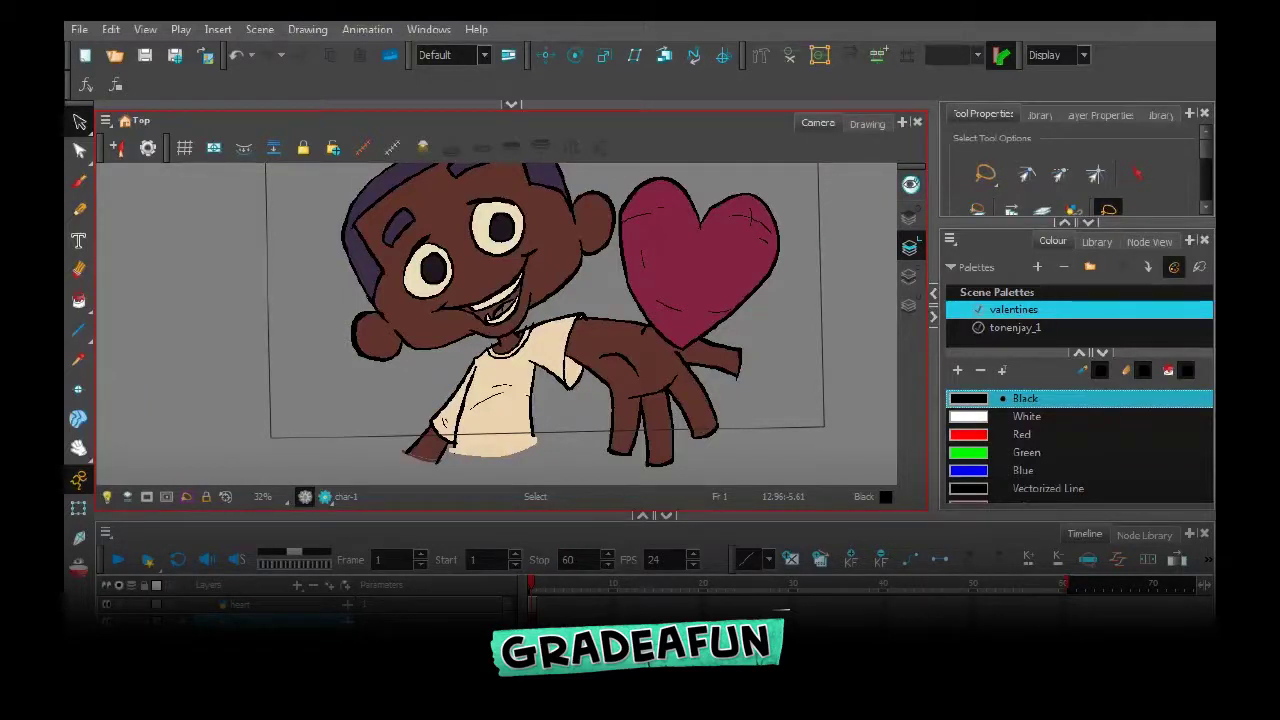
# Add a dark purple colour named "shade" to the valentines palette
pyautogui.click(850, 655)
pyautogui.click(957, 370)
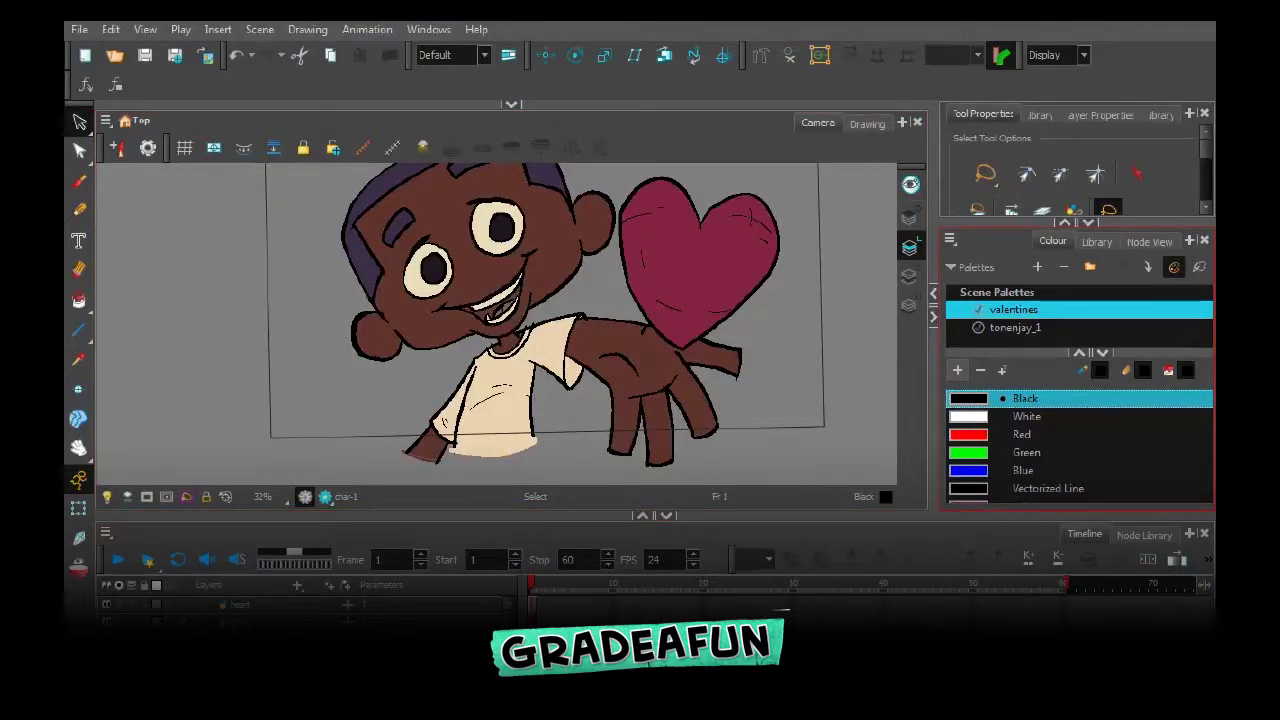
pyautogui.click(957, 370)
pyautogui.doubleClick(968, 488)
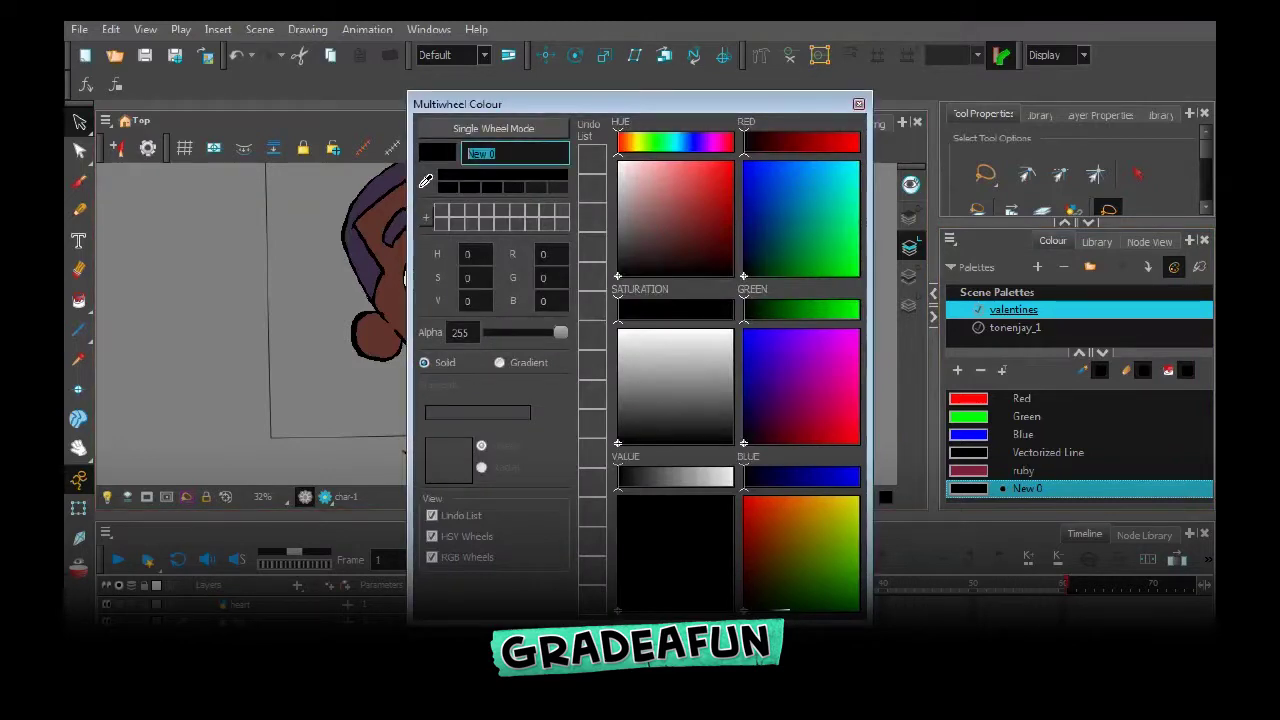
pyautogui.write('shade')
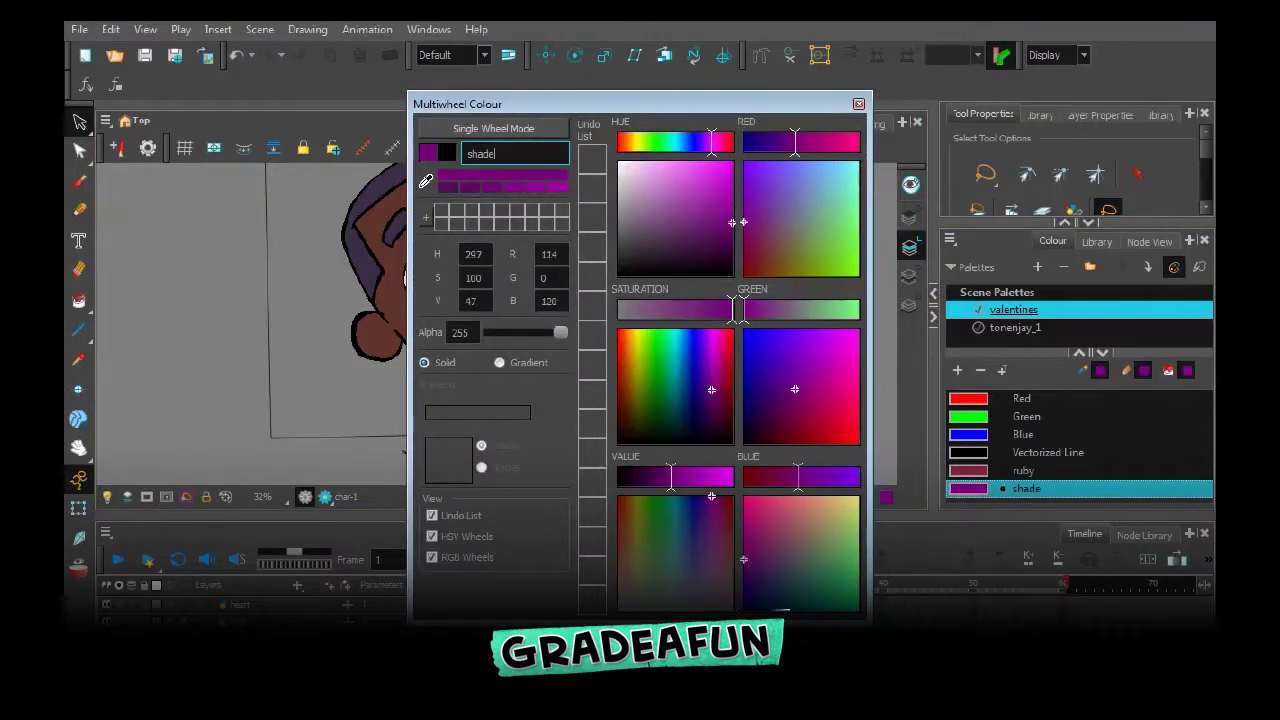
pyautogui.moveTo(732, 222); pyautogui.dragTo(733, 227)
pyautogui.click(714, 246)
pyautogui.click(859, 104)
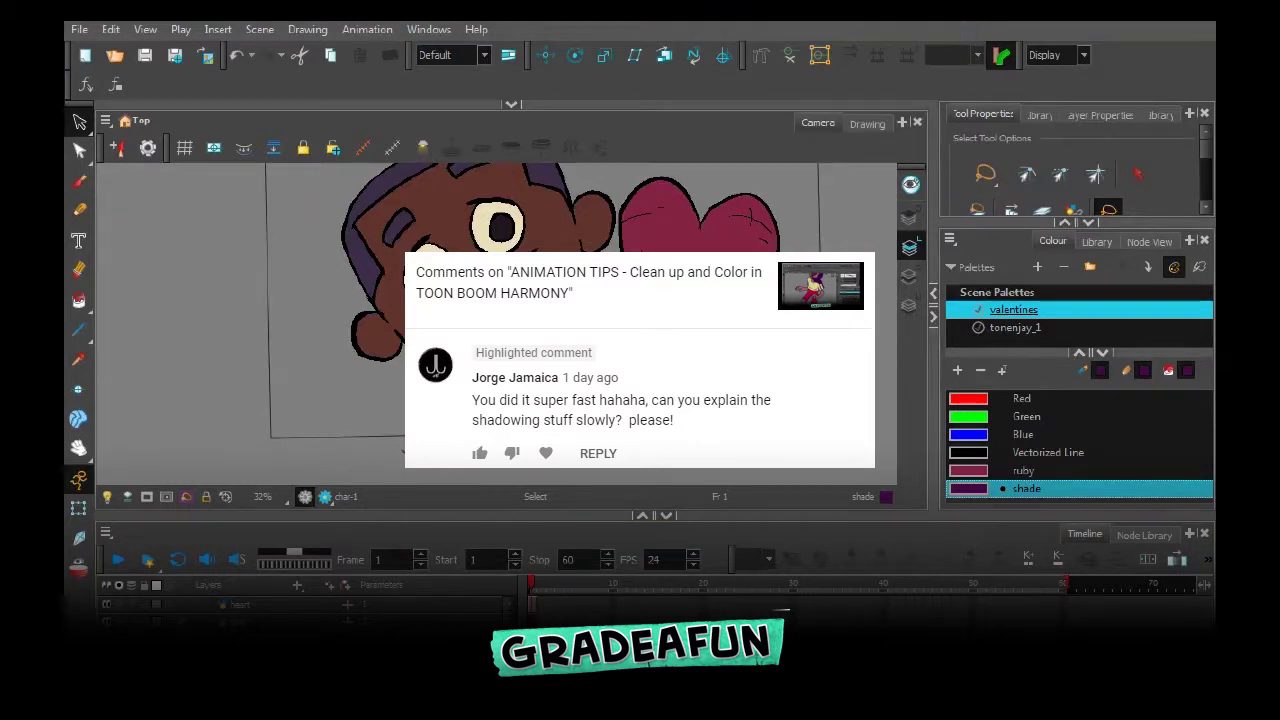
# Add a vector drawing layer named "heart-shade"
pyautogui.click(573, 438)
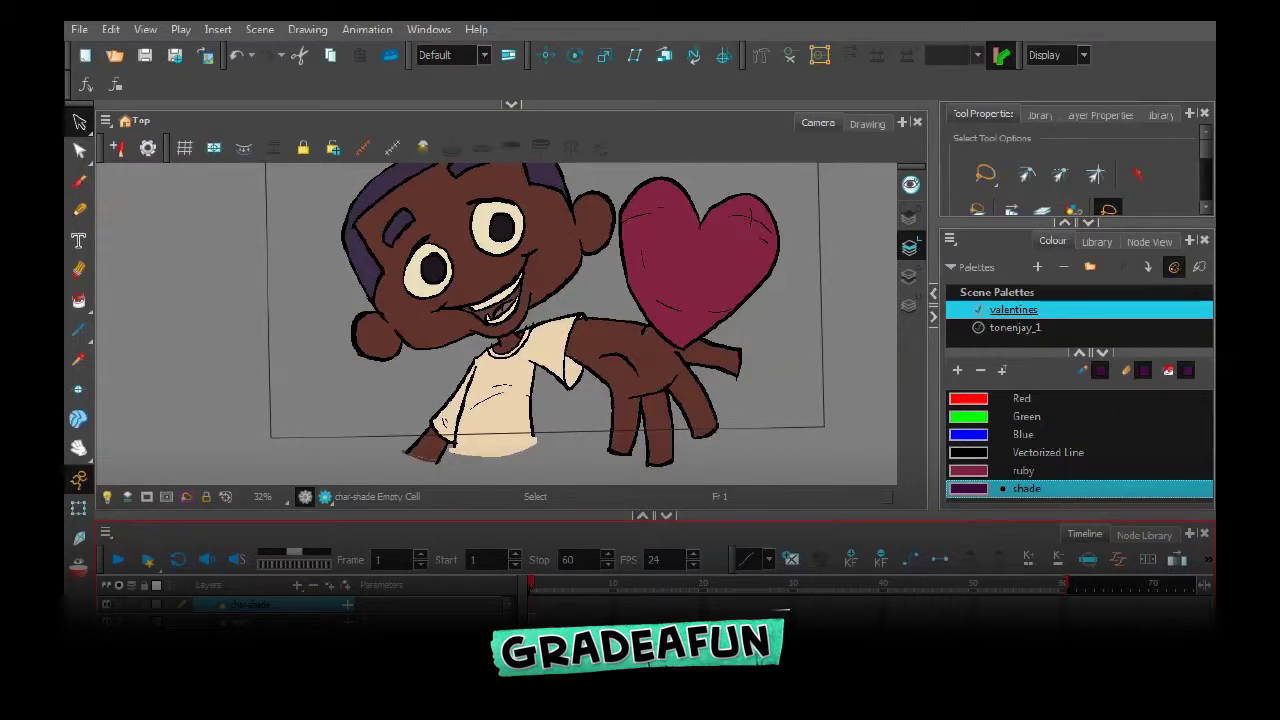
pyautogui.hotkey('ctrl', 'r')
pyautogui.write('heart-shade')
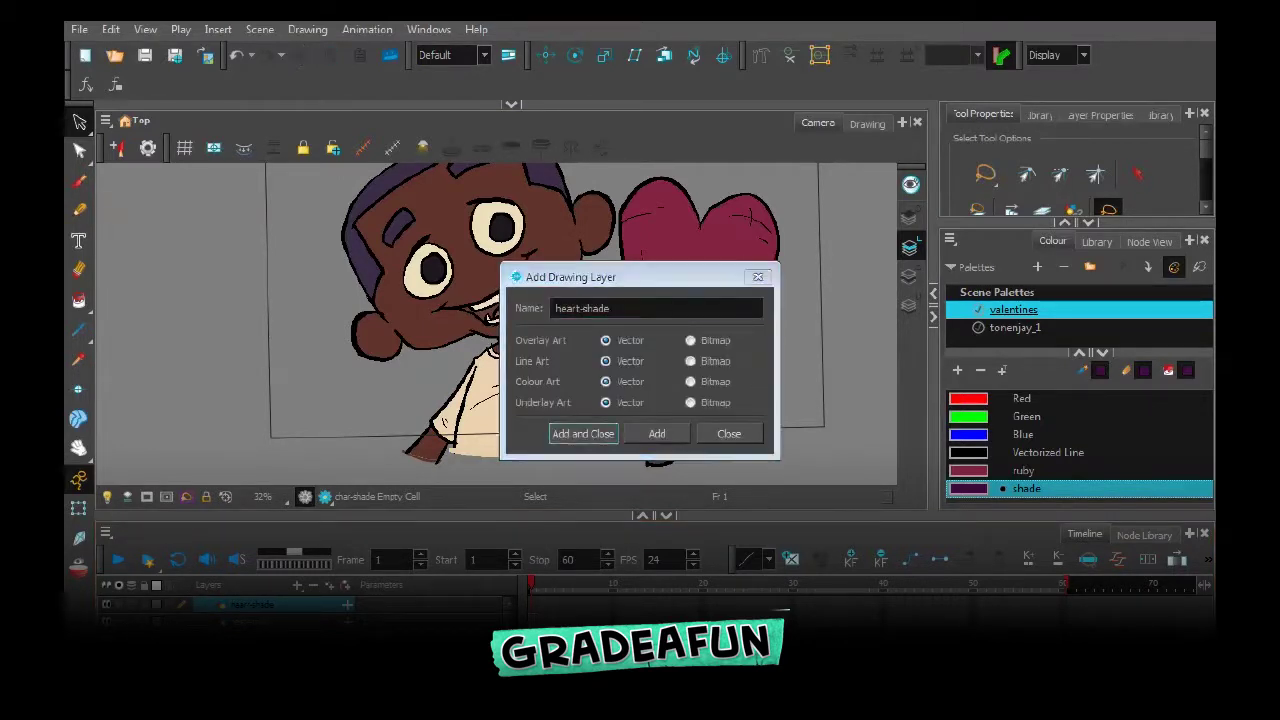
pyautogui.press('Return')
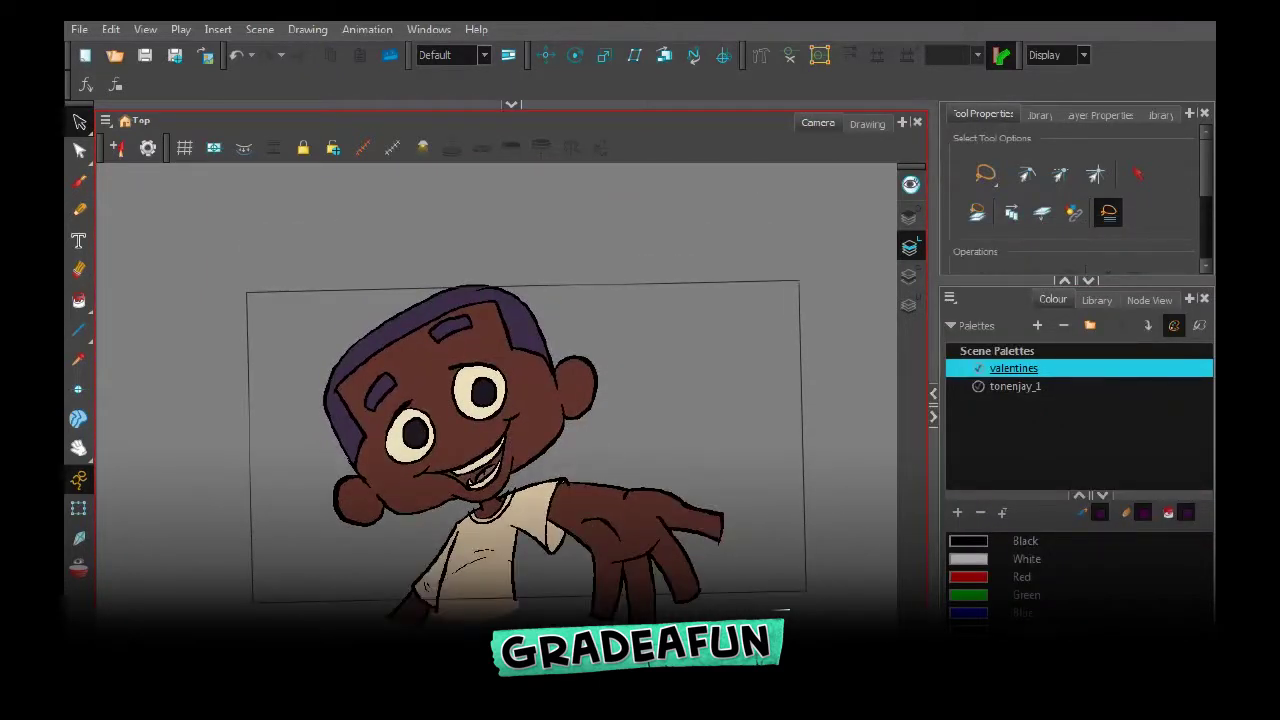
# Hand-write "LIGHT SOURCE?" beside the character with the Brush and sketch a sphere with a flashlight and a shaded lower side
pyautogui.hotkey('alt', 'b')
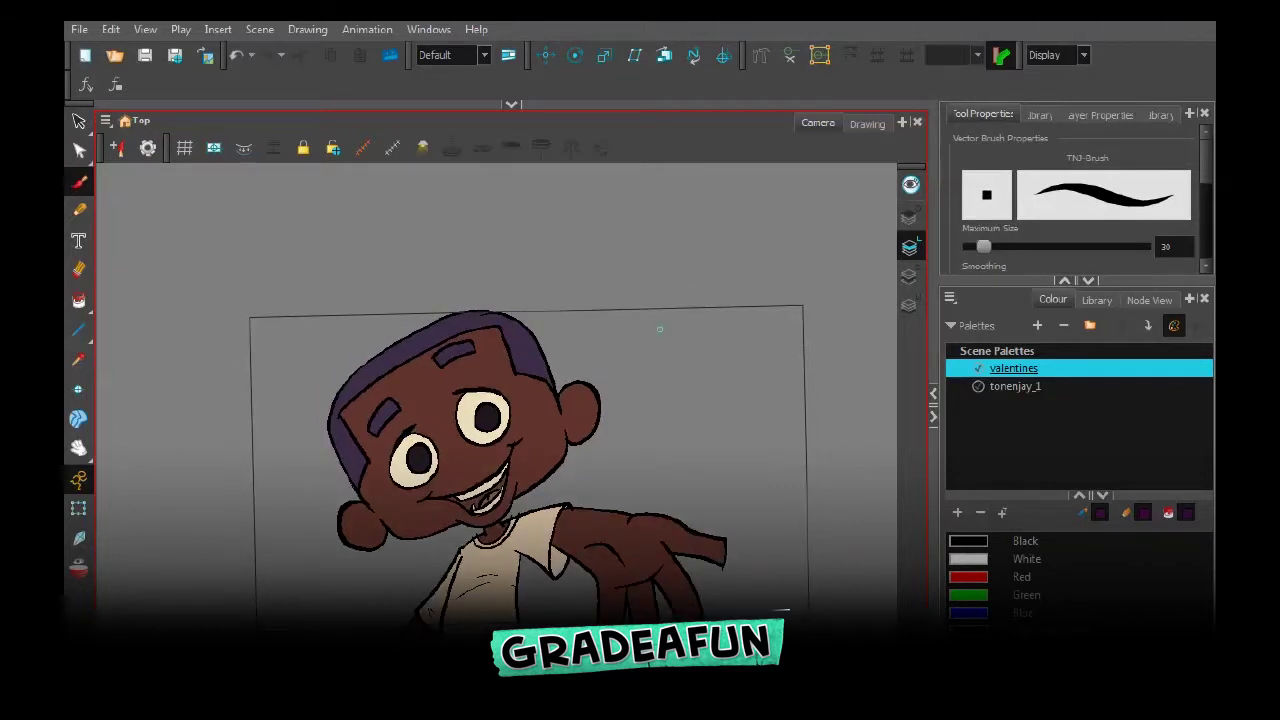
pyautogui.moveTo(658, 325)
pyautogui.mouseDown()
pyautogui.moveTo(688, 320)
pyautogui.moveTo(726, 334)
pyautogui.moveTo(754, 321)
pyautogui.moveTo(794, 326)
pyautogui.mouseUp()
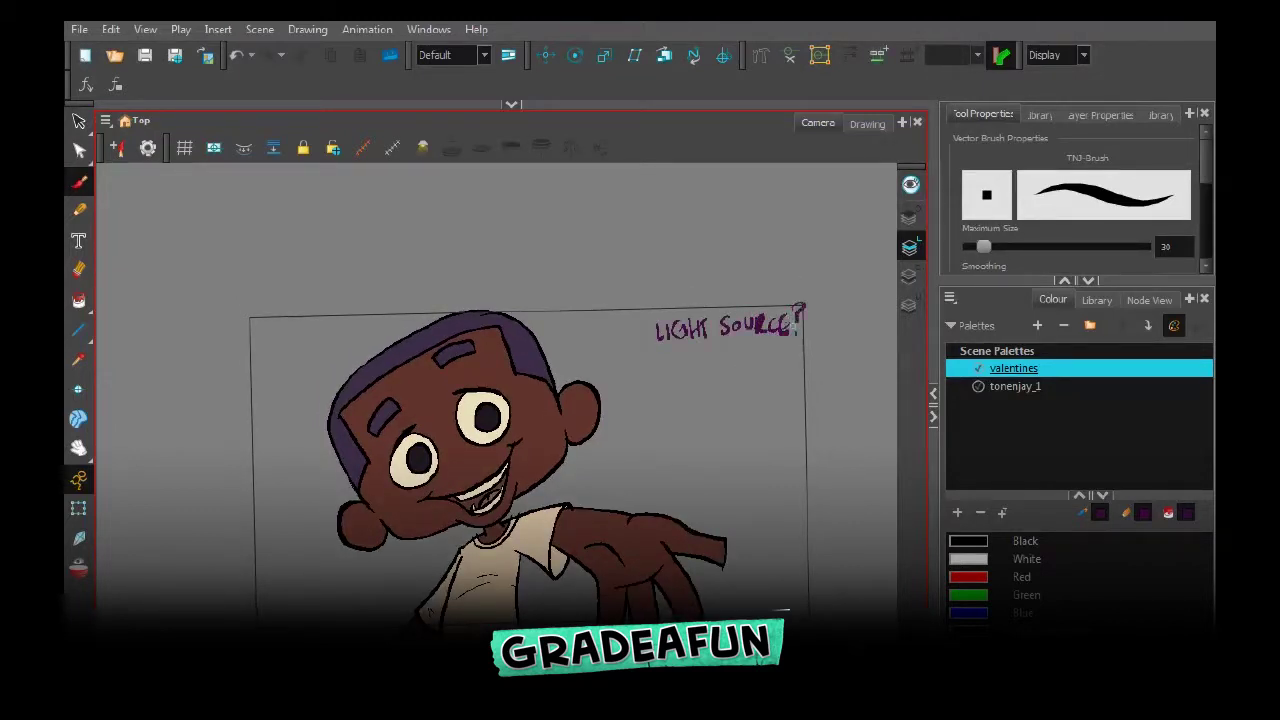
pyautogui.moveTo(733, 381)
pyautogui.mouseDown()
pyautogui.moveTo(738, 450)
pyautogui.moveTo(730, 378)
pyautogui.moveTo(700, 400)
pyautogui.mouseUp()
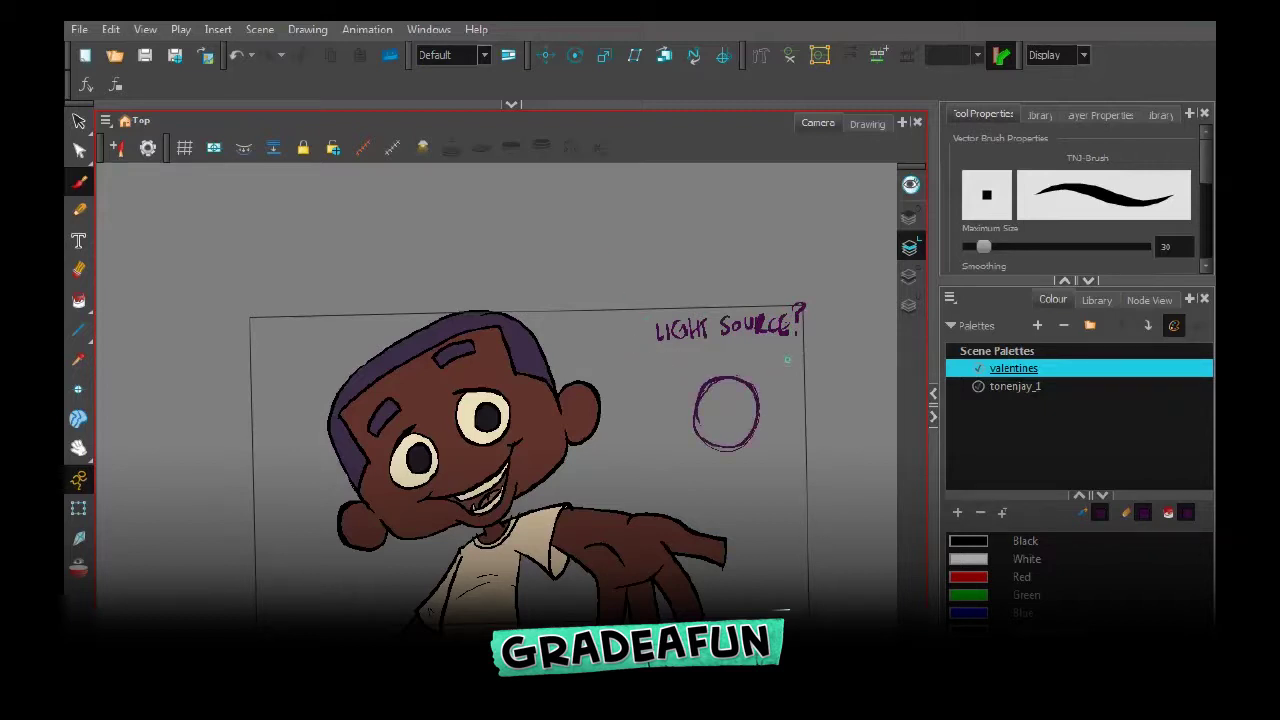
pyautogui.moveTo(787, 359)
pyautogui.mouseDown()
pyautogui.moveTo(740, 434)
pyautogui.moveTo(755, 427)
pyautogui.moveTo(700, 434)
pyautogui.moveTo(730, 446)
pyautogui.moveTo(752, 430)
pyautogui.moveTo(734, 450)
pyautogui.mouseUp()
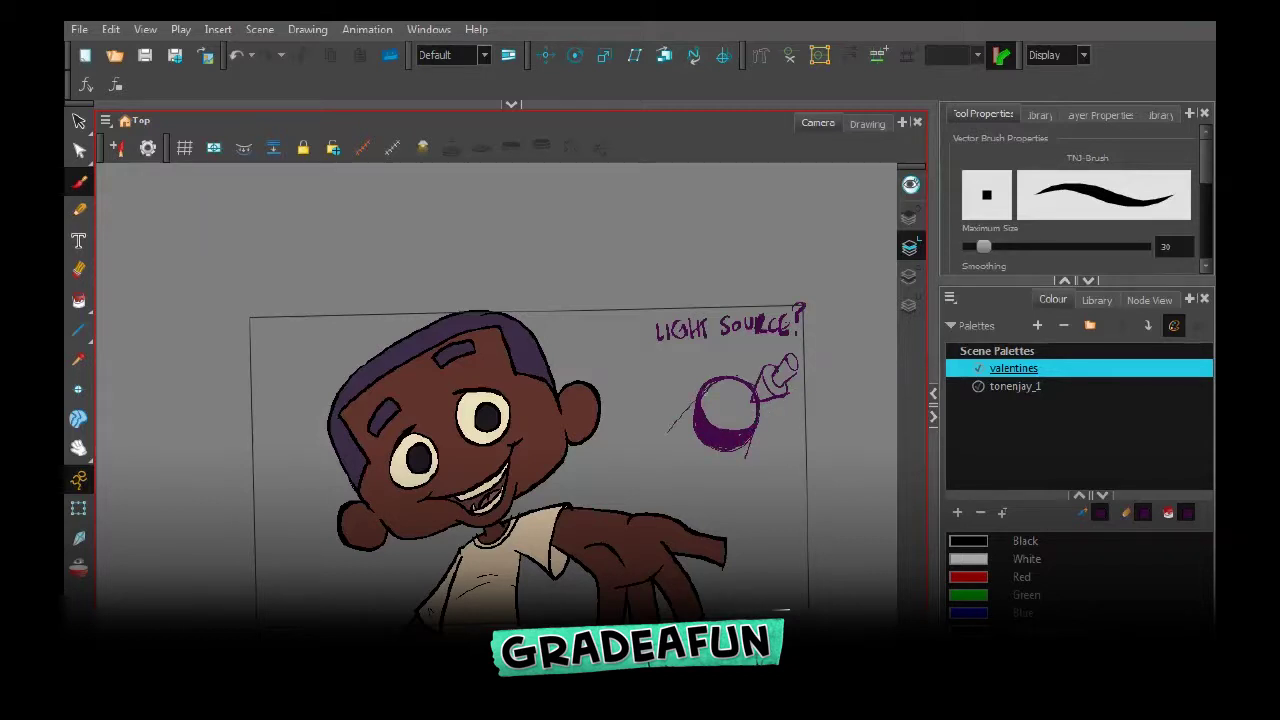
# Sketch and fill the shadow that the sphere casts away from the flashlight
pyautogui.moveTo(688, 425); pyautogui.dragTo(662, 472)
pyautogui.moveTo(742, 448)
pyautogui.mouseDown()
pyautogui.moveTo(684, 489)
pyautogui.moveTo(664, 426)
pyautogui.moveTo(686, 482)
pyautogui.moveTo(720, 490)
pyautogui.moveTo(744, 452)
pyautogui.moveTo(690, 438)
pyautogui.moveTo(680, 466)
pyautogui.moveTo(720, 476)
pyautogui.mouseUp()
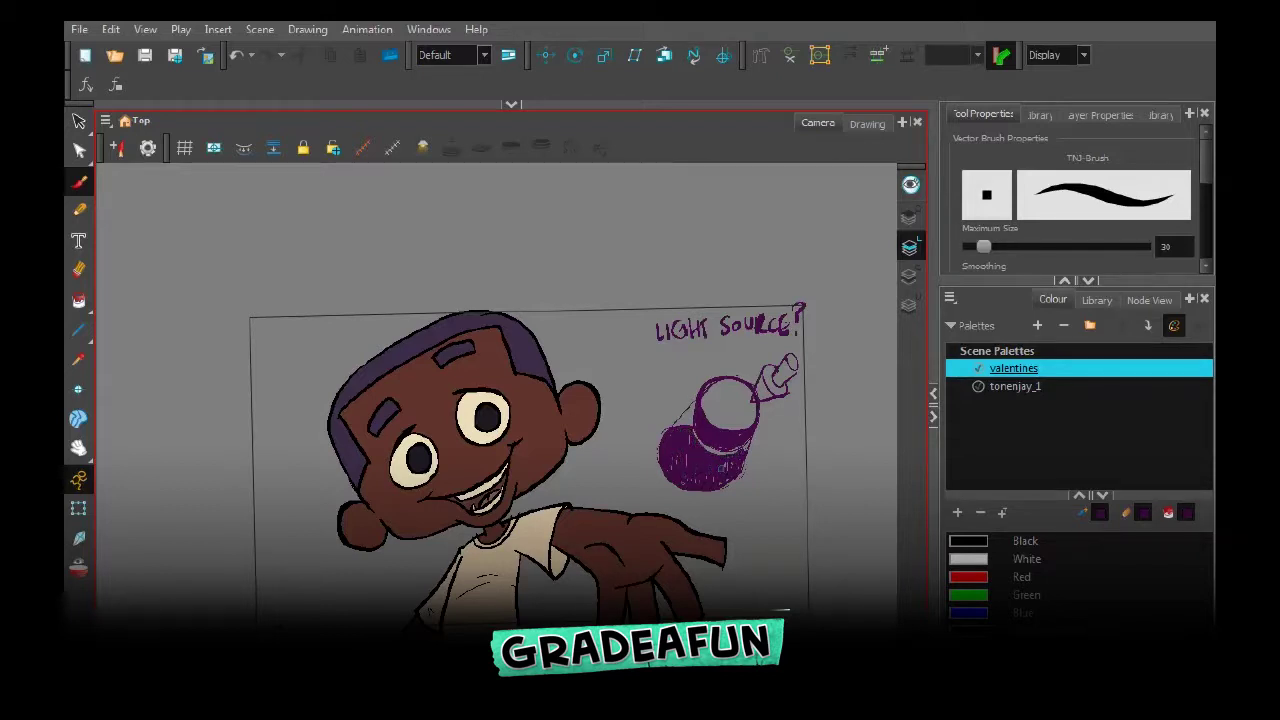
pyautogui.hotkey('alt', 's')
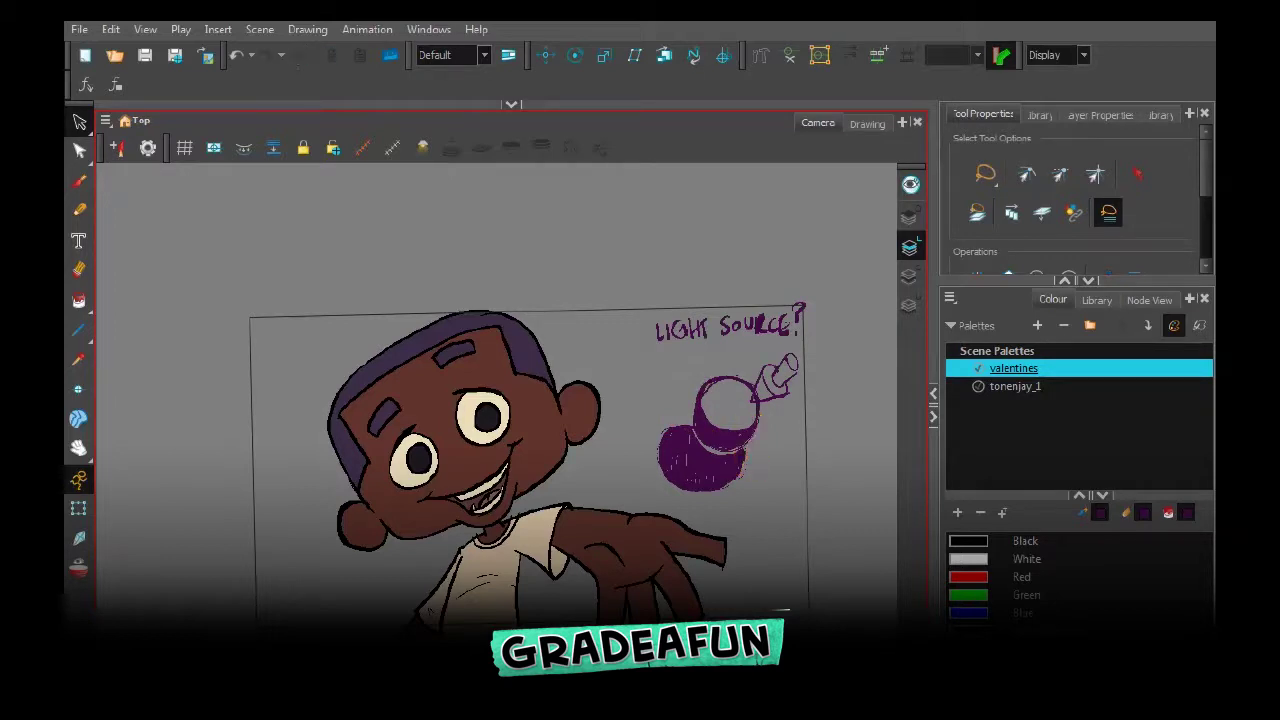
# Hand-write the labels "core shadow" and "cast shadow" with pointers to the sphere, and bracket both with the note "MUSHED!"
pyautogui.hotkey('alt', 'b')
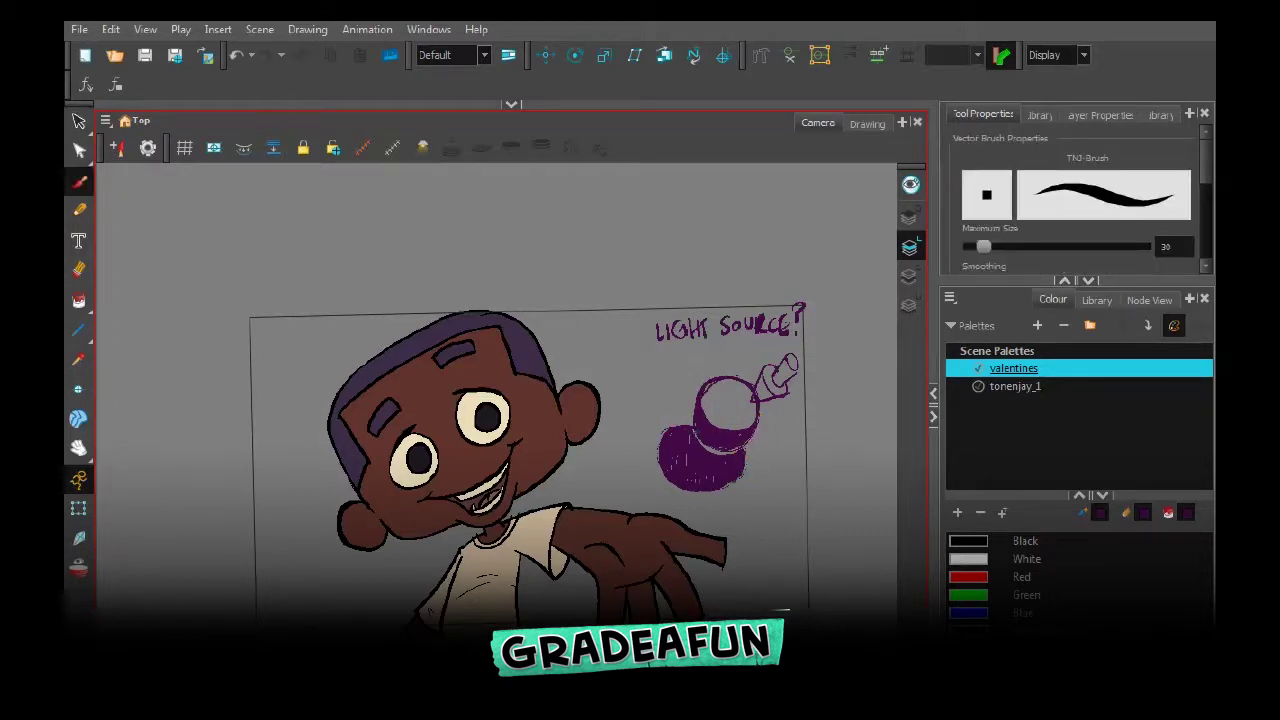
pyautogui.moveTo(710, 453); pyautogui.dragTo(739, 450)
pyautogui.moveTo(664, 428); pyautogui.dragTo(692, 425)
pyautogui.moveTo(786, 427); pyautogui.dragTo(724, 421)
pyautogui.moveTo(738, 411)
pyautogui.mouseDown()
pyautogui.moveTo(738, 429)
pyautogui.moveTo(799, 432)
pyautogui.mouseUp()
pyautogui.moveTo(806, 421); pyautogui.dragTo(820, 430)
pyautogui.moveTo(823, 418)
pyautogui.mouseDown()
pyautogui.moveTo(820, 446)
pyautogui.moveTo(847, 432)
pyautogui.mouseUp()
pyautogui.moveTo(733, 483)
pyautogui.mouseDown()
pyautogui.moveTo(763, 501)
pyautogui.moveTo(830, 490)
pyautogui.moveTo(852, 505)
pyautogui.mouseUp()
pyautogui.moveTo(862, 487); pyautogui.dragTo(879, 490)
pyautogui.moveTo(880, 490)
pyautogui.mouseDown()
pyautogui.moveTo(800, 405)
pyautogui.moveTo(784, 480)
pyautogui.mouseUp()
pyautogui.moveTo(760, 409)
pyautogui.mouseDown()
pyautogui.moveTo(803, 425)
pyautogui.moveTo(793, 493)
pyautogui.mouseUp()
pyautogui.moveTo(796, 454); pyautogui.dragTo(835, 454)
pyautogui.moveTo(836, 432)
pyautogui.mouseDown()
pyautogui.moveTo(846, 456)
pyautogui.moveTo(792, 444)
pyautogui.moveTo(786, 458)
pyautogui.mouseUp()
pyautogui.moveTo(807, 426)
pyautogui.mouseDown()
pyautogui.moveTo(807, 449)
pyautogui.moveTo(819, 447)
pyautogui.mouseUp()
pyautogui.moveTo(823, 429); pyautogui.dragTo(844, 446)
pyautogui.moveTo(838, 420); pyautogui.dragTo(846, 440)
pyautogui.click(853, 447)
pyautogui.moveTo(740, 440)
pyautogui.mouseDown()
pyautogui.moveTo(875, 410)
pyautogui.moveTo(884, 433)
pyautogui.mouseUp()
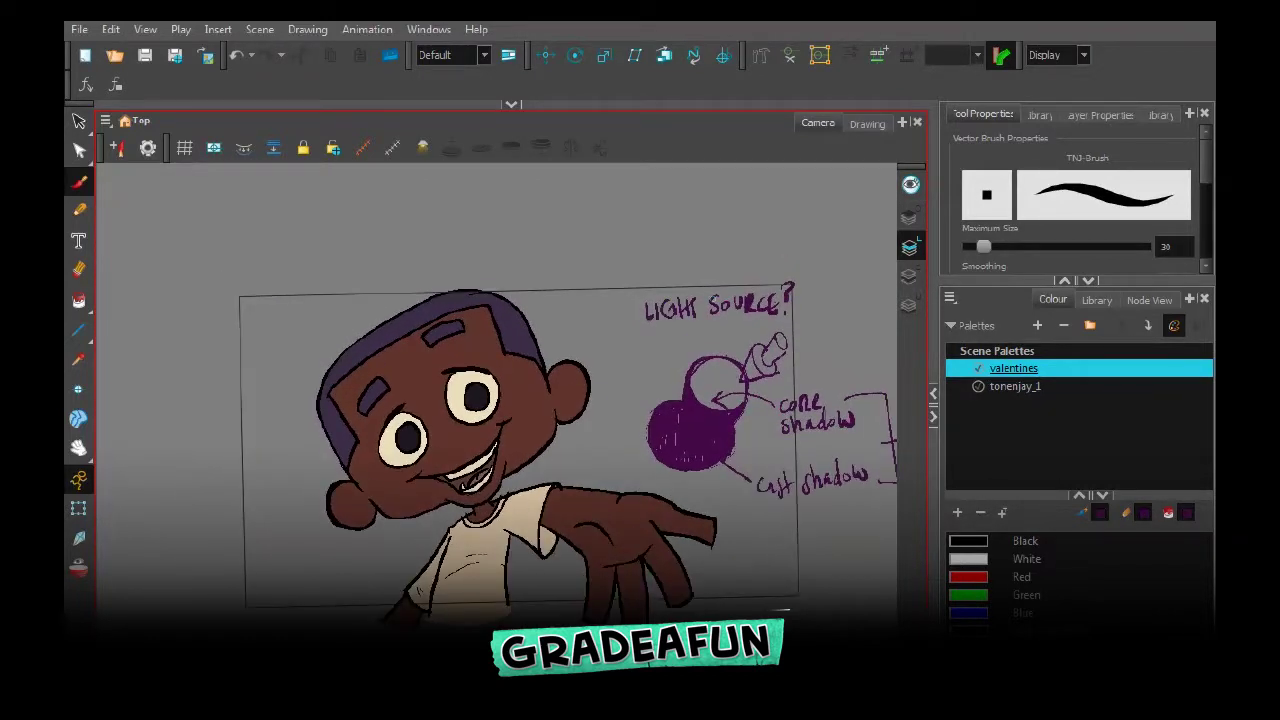
# Brush the shadow outlines on the character's neck, the shirt's unlit side, the sleeve edge and the outstretched upper arm
pyautogui.moveTo(482, 502)
pyautogui.mouseDown()
pyautogui.moveTo(449, 499)
pyautogui.moveTo(479, 509)
pyautogui.moveTo(455, 523)
pyautogui.moveTo(433, 620)
pyautogui.mouseUp()
pyautogui.moveTo(450, 530); pyautogui.dragTo(404, 599)
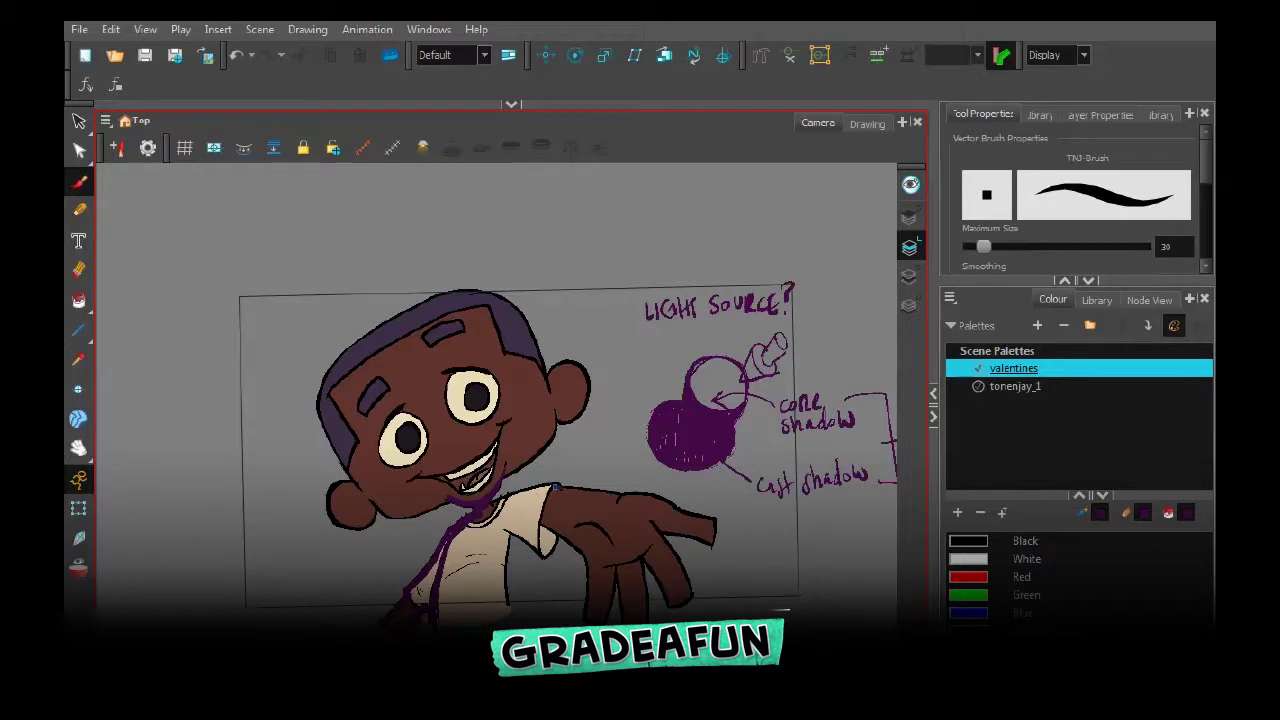
pyautogui.moveTo(556, 484)
pyautogui.mouseDown()
pyautogui.moveTo(542, 548)
pyautogui.moveTo(549, 508)
pyautogui.moveTo(555, 538)
pyautogui.moveTo(601, 561)
pyautogui.moveTo(601, 592)
pyautogui.mouseUp()
pyautogui.moveTo(560, 531); pyautogui.dragTo(545, 555)
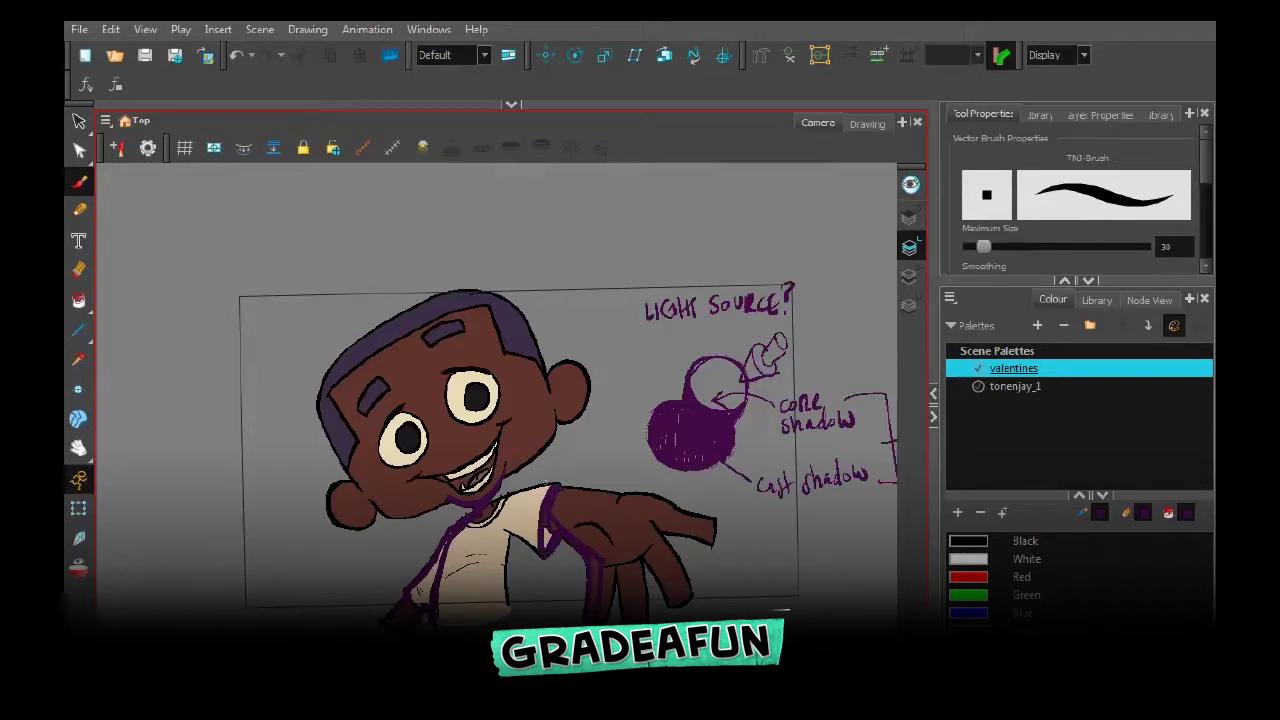
# Brush shadows under the outstretched hand and along its fingers, and fill the outlined shadow on the shirt's unlit side
pyautogui.moveTo(626, 562)
pyautogui.mouseDown()
pyautogui.moveTo(617, 606)
pyautogui.moveTo(620, 570)
pyautogui.moveTo(598, 590)
pyautogui.moveTo(584, 584)
pyautogui.mouseUp()
pyautogui.moveTo(578, 558)
pyautogui.mouseDown()
pyautogui.moveTo(586, 592)
pyautogui.moveTo(582, 566)
pyautogui.moveTo(670, 595)
pyautogui.mouseUp()
pyautogui.moveTo(654, 560); pyautogui.dragTo(673, 606)
pyautogui.moveTo(657, 528); pyautogui.dragTo(708, 536)
pyautogui.hotkey('alt', 'i')
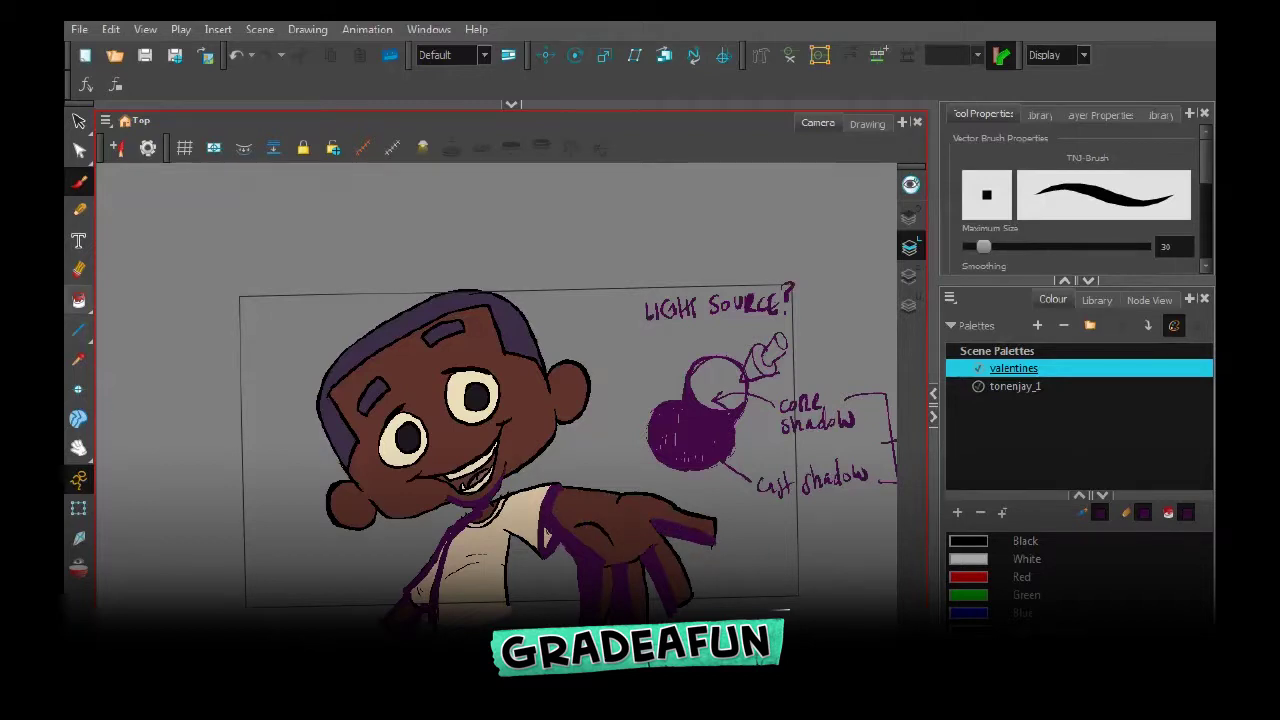
# Brush shadows around both eyes and the mouth, and outline and fill the shadow on the head's unlit side and ear
pyautogui.hotkey('alt', 'b')
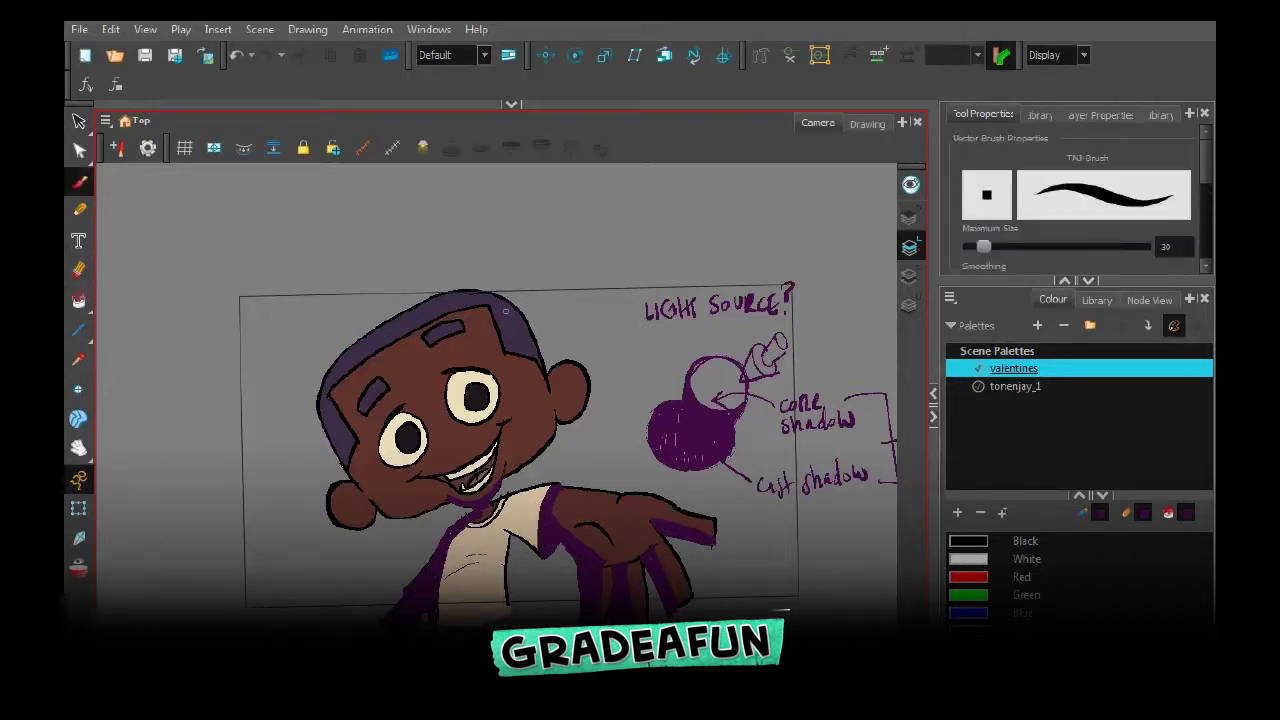
pyautogui.moveTo(442, 378)
pyautogui.mouseDown()
pyautogui.moveTo(500, 380)
pyautogui.moveTo(450, 406)
pyautogui.moveTo(476, 420)
pyautogui.moveTo(491, 415)
pyautogui.moveTo(498, 381)
pyautogui.mouseUp()
pyautogui.moveTo(407, 409)
pyautogui.mouseDown()
pyautogui.moveTo(383, 457)
pyautogui.moveTo(416, 462)
pyautogui.moveTo(428, 432)
pyautogui.mouseUp()
pyautogui.moveTo(440, 479)
pyautogui.mouseDown()
pyautogui.moveTo(497, 441)
pyautogui.moveTo(463, 486)
pyautogui.moveTo(494, 459)
pyautogui.moveTo(474, 482)
pyautogui.mouseUp()
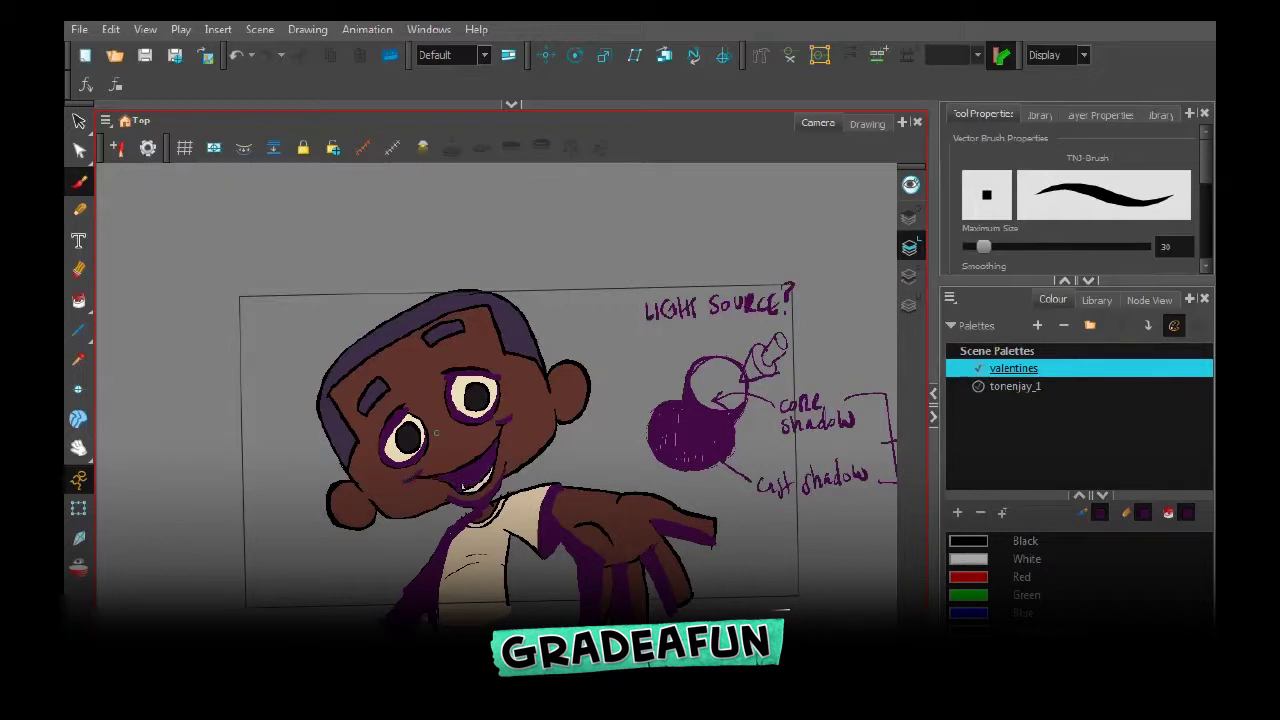
pyautogui.moveTo(326, 378)
pyautogui.mouseDown()
pyautogui.moveTo(366, 464)
pyautogui.moveTo(428, 506)
pyautogui.moveTo(356, 524)
pyautogui.moveTo(328, 490)
pyautogui.moveTo(338, 440)
pyautogui.moveTo(322, 378)
pyautogui.moveTo(354, 505)
pyautogui.mouseUp()
pyautogui.hotkey('alt', 'i')
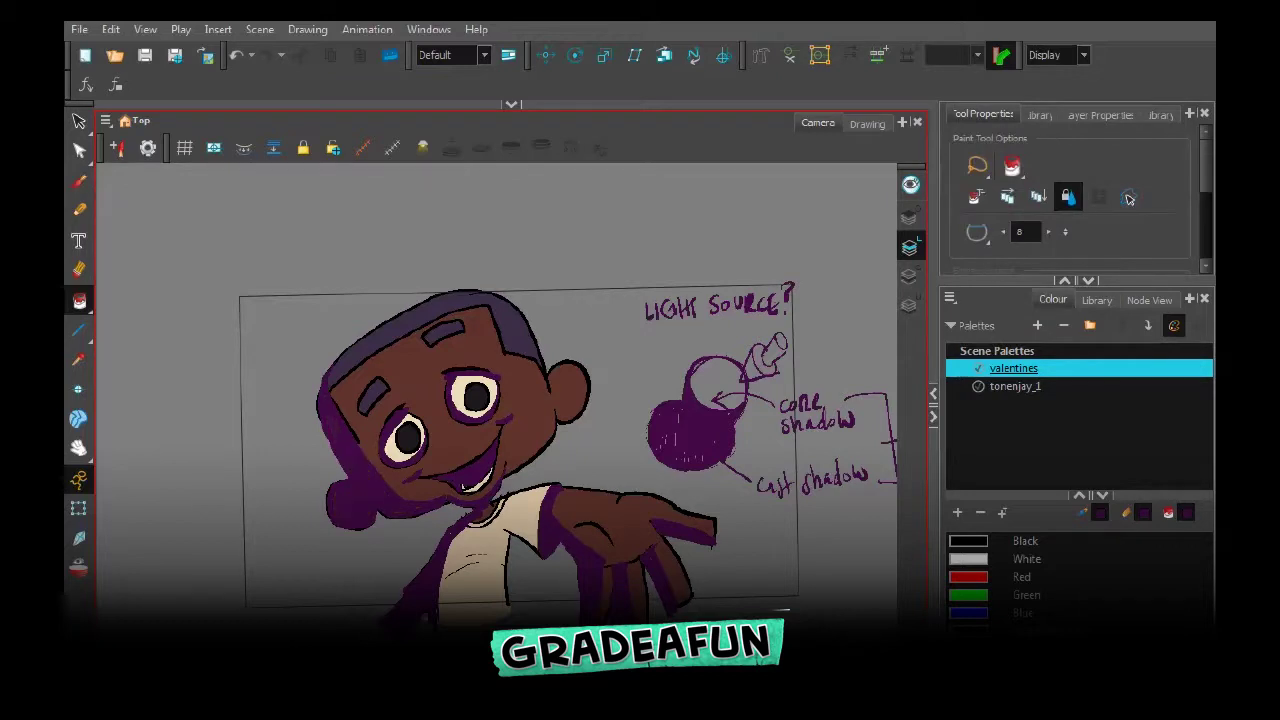
# Extend the shadow loosely beyond the outlines of the unlit arm, head and ear, and fill the enclosed areas with shade
pyautogui.hotkey('alt', 'b')
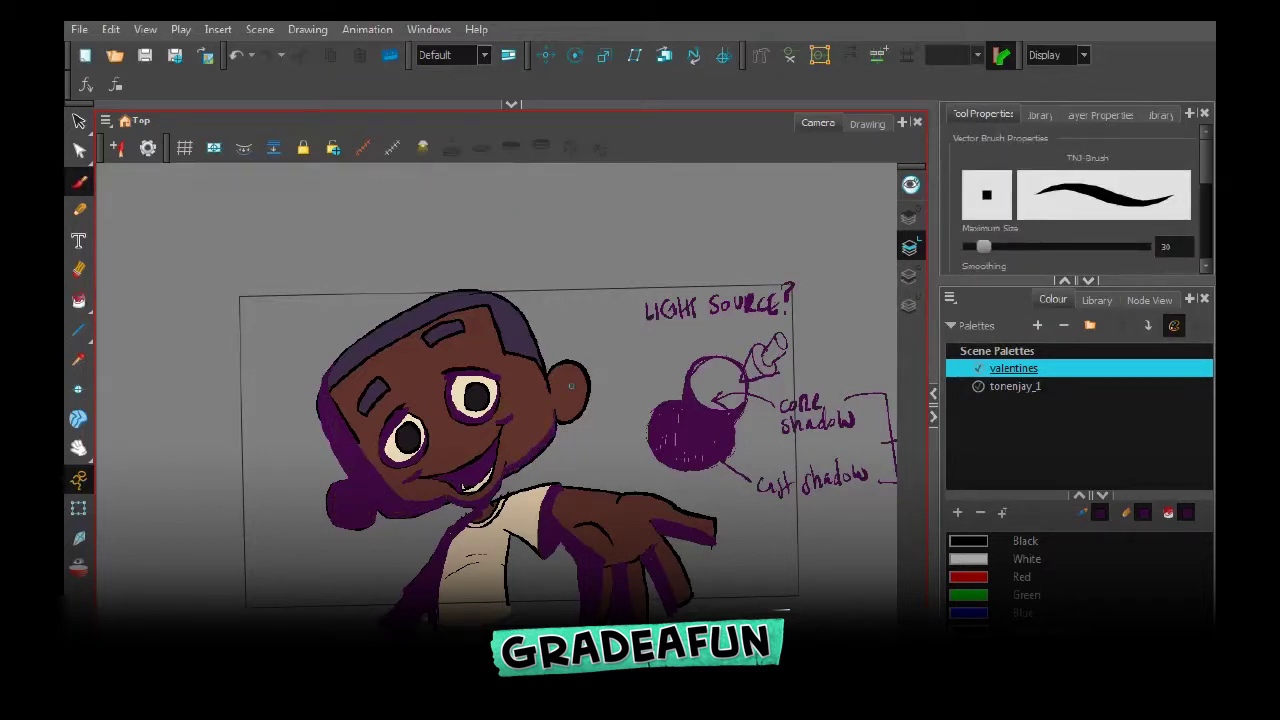
pyautogui.moveTo(446, 530); pyautogui.dragTo(379, 612)
pyautogui.moveTo(379, 612)
pyautogui.mouseDown()
pyautogui.moveTo(468, 513)
pyautogui.moveTo(374, 513)
pyautogui.moveTo(352, 543)
pyautogui.mouseUp()
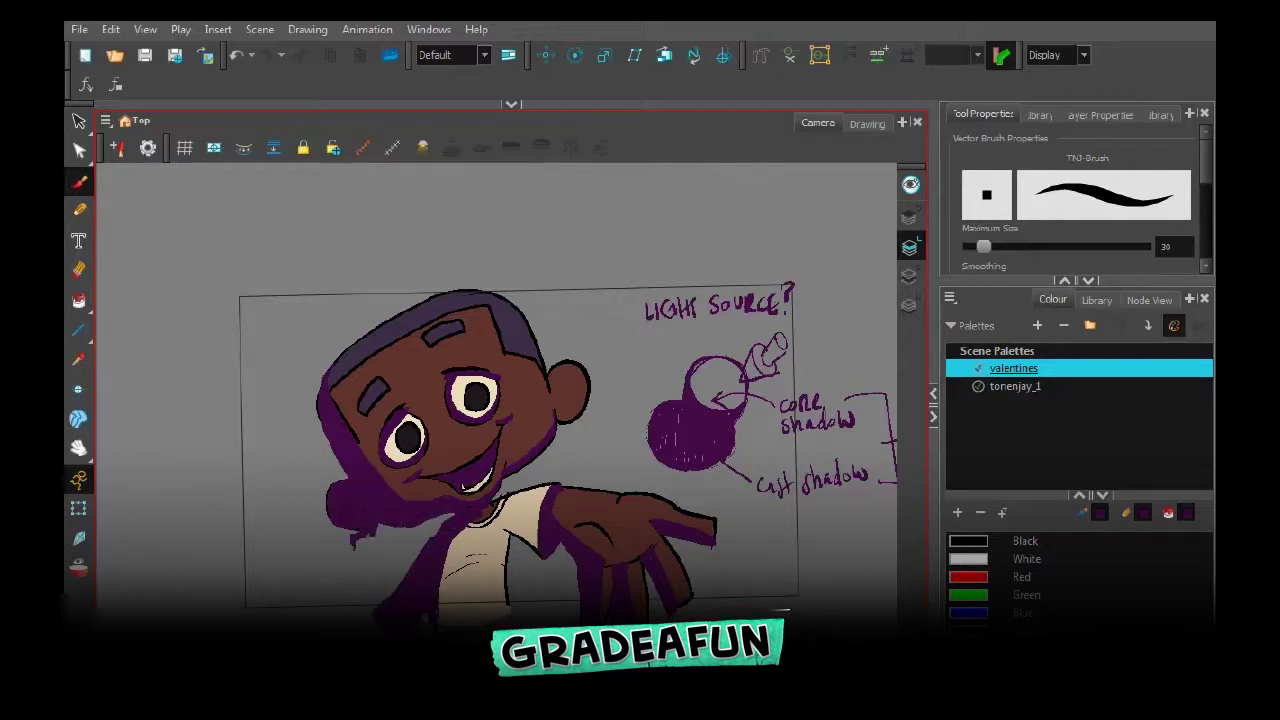
pyautogui.moveTo(332, 364); pyautogui.dragTo(326, 470)
pyautogui.moveTo(326, 470); pyautogui.dragTo(386, 532)
pyautogui.hotkey('alt', 'i')
pyautogui.moveTo(318, 405); pyautogui.dragTo(322, 500)
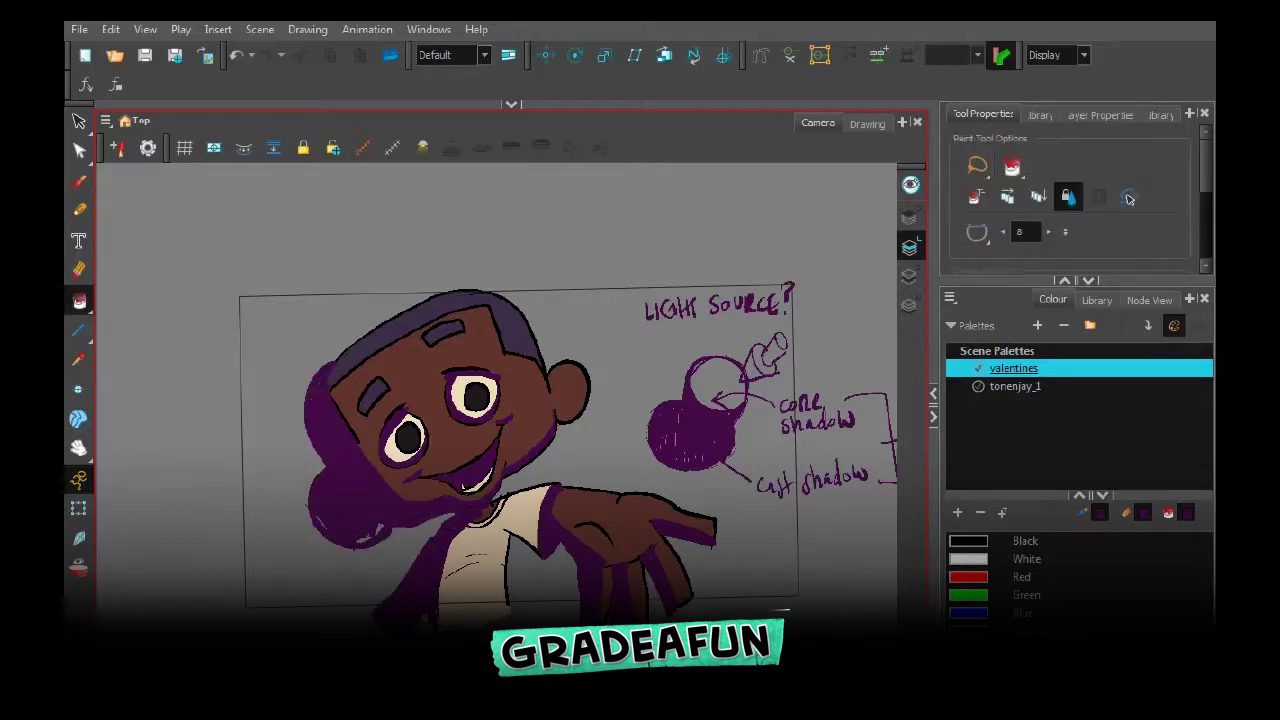
pyautogui.click(322, 523)
pyautogui.moveTo(364, 539); pyautogui.dragTo(380, 529)
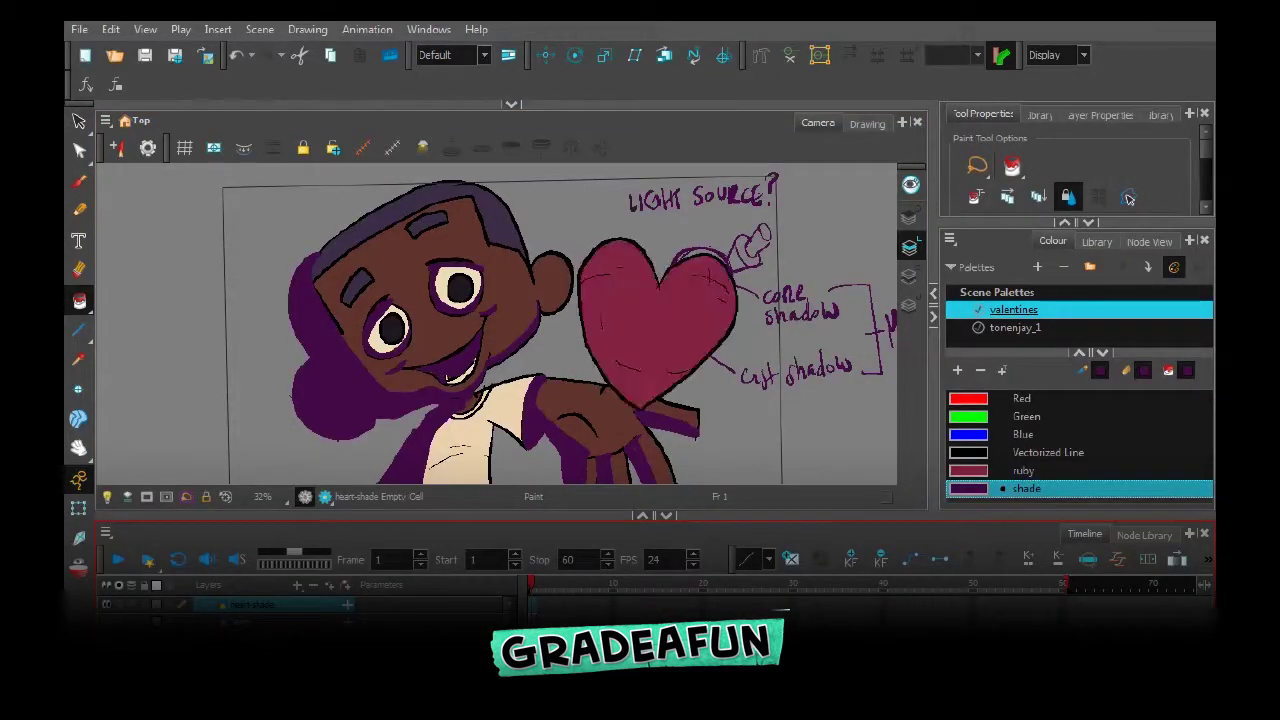
# Outline the heart's shadow along its unlit side and lower edges on the heart-shade layer and fill it with shade
pyautogui.moveTo(635, 261)
pyautogui.mouseDown()
pyautogui.moveTo(592, 362)
pyautogui.moveTo(634, 404)
pyautogui.moveTo(716, 346)
pyautogui.moveTo(626, 424)
pyautogui.moveTo(594, 396)
pyautogui.moveTo(561, 288)
pyautogui.moveTo(672, 406)
pyautogui.moveTo(720, 345)
pyautogui.mouseUp()
pyautogui.hotkey('alt', 'b')
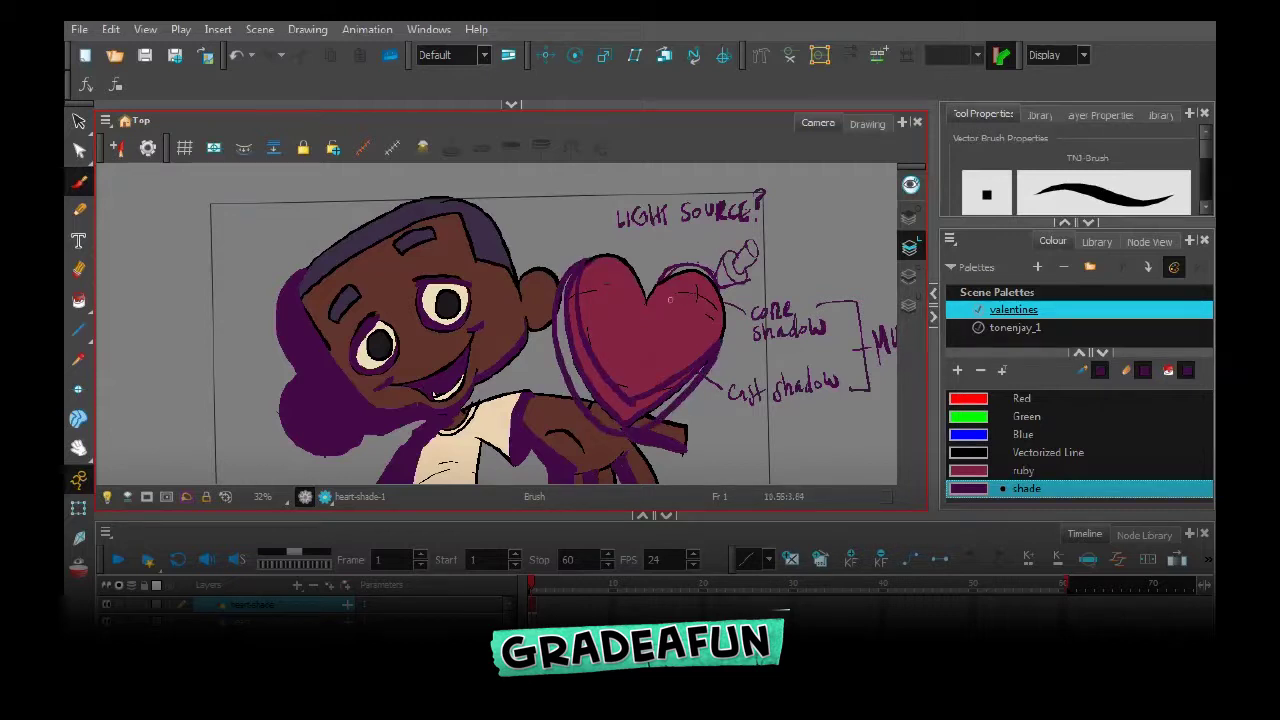
pyautogui.moveTo(647, 312)
pyautogui.mouseDown()
pyautogui.moveTo(678, 273)
pyautogui.moveTo(658, 296)
pyautogui.mouseUp()
pyautogui.hotkey('alt', 'i')
pyautogui.moveTo(578, 384); pyautogui.dragTo(604, 390)
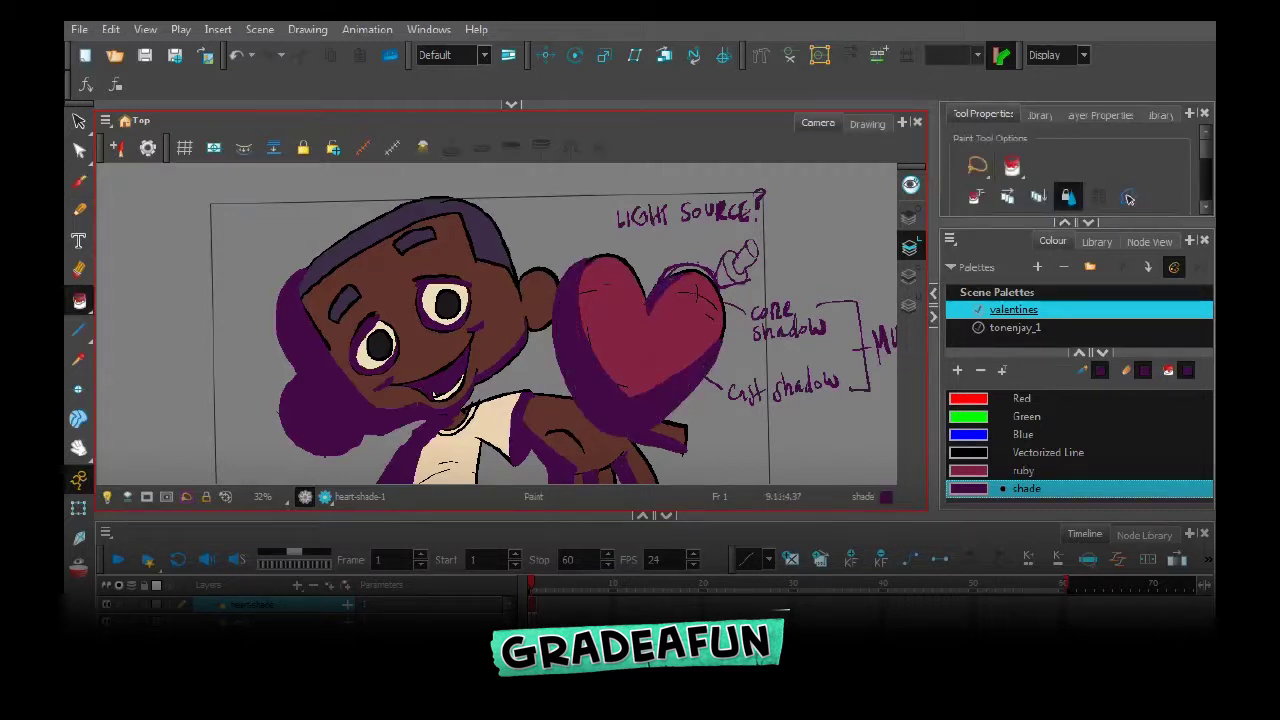
# Widen and heighten the colour panel area and show the Node View in it
pyautogui.hotkey('alt', 's')
pyautogui.press('1')
pyautogui.press('1')
pyautogui.moveTo(791, 410); pyautogui.dragTo(719, 386)
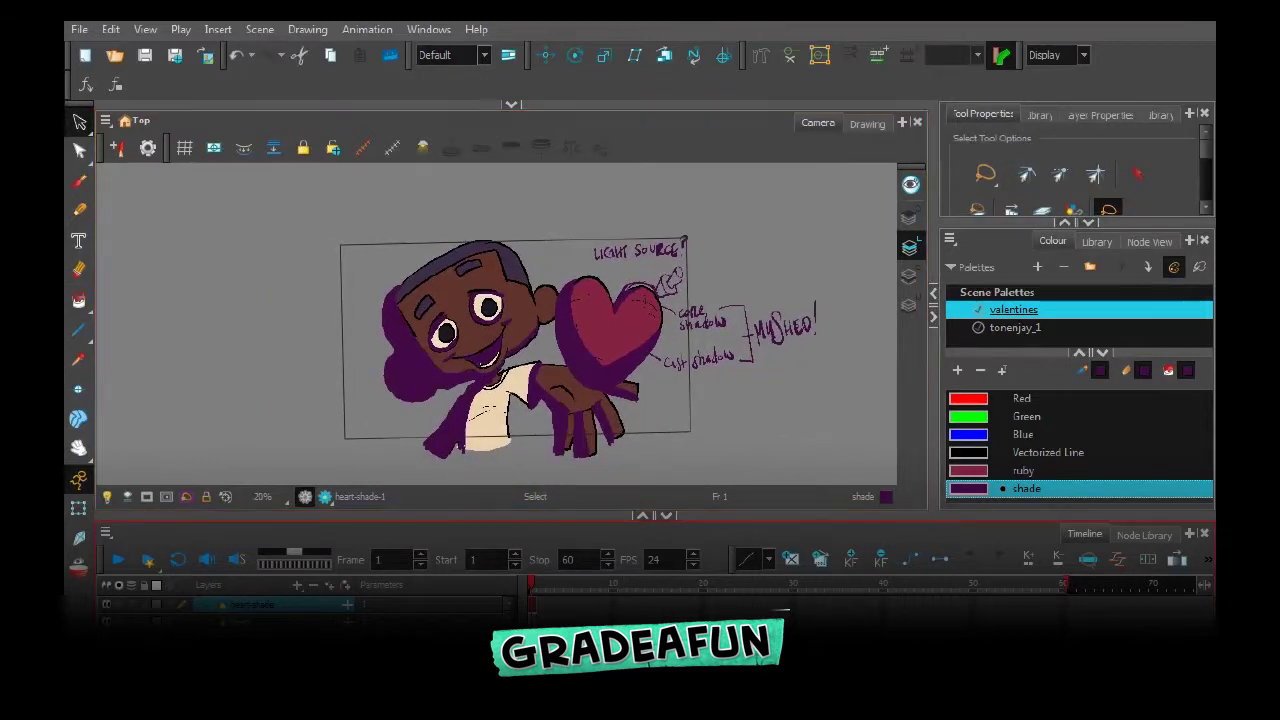
pyautogui.moveTo(935, 300); pyautogui.dragTo(812, 300)
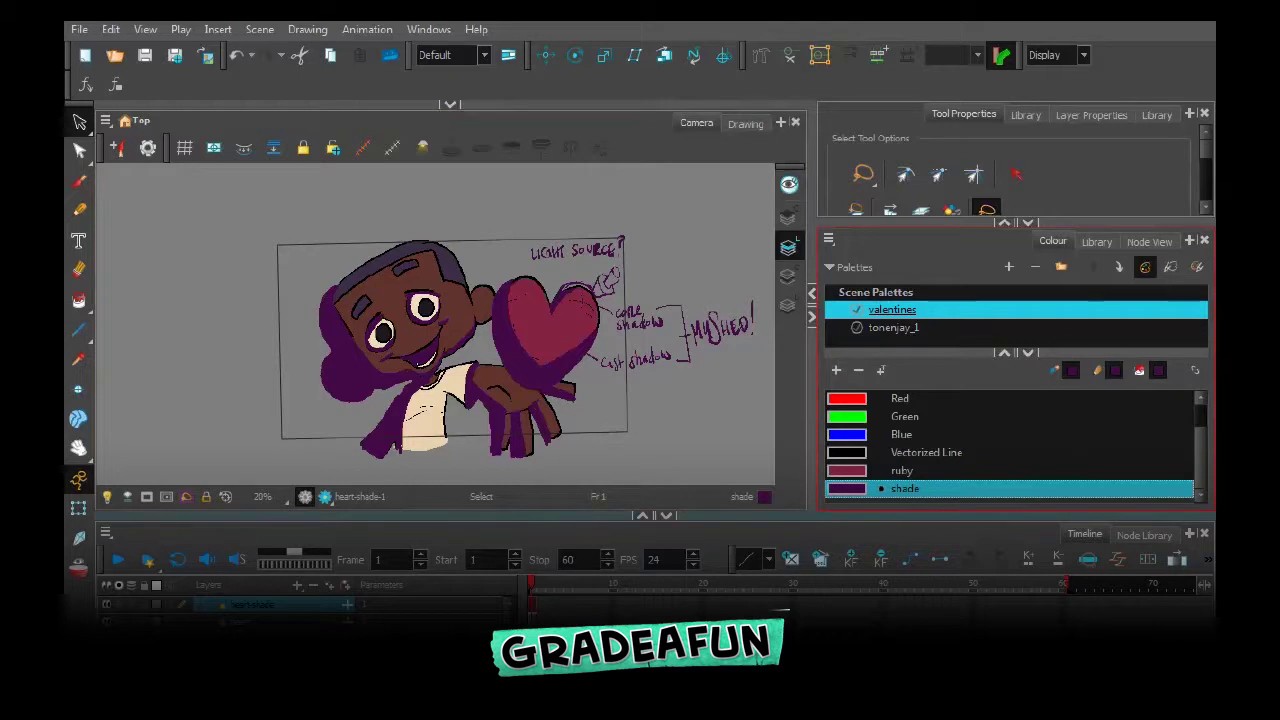
pyautogui.moveTo(900, 516); pyautogui.dragTo(900, 547)
pyautogui.click(1149, 250)
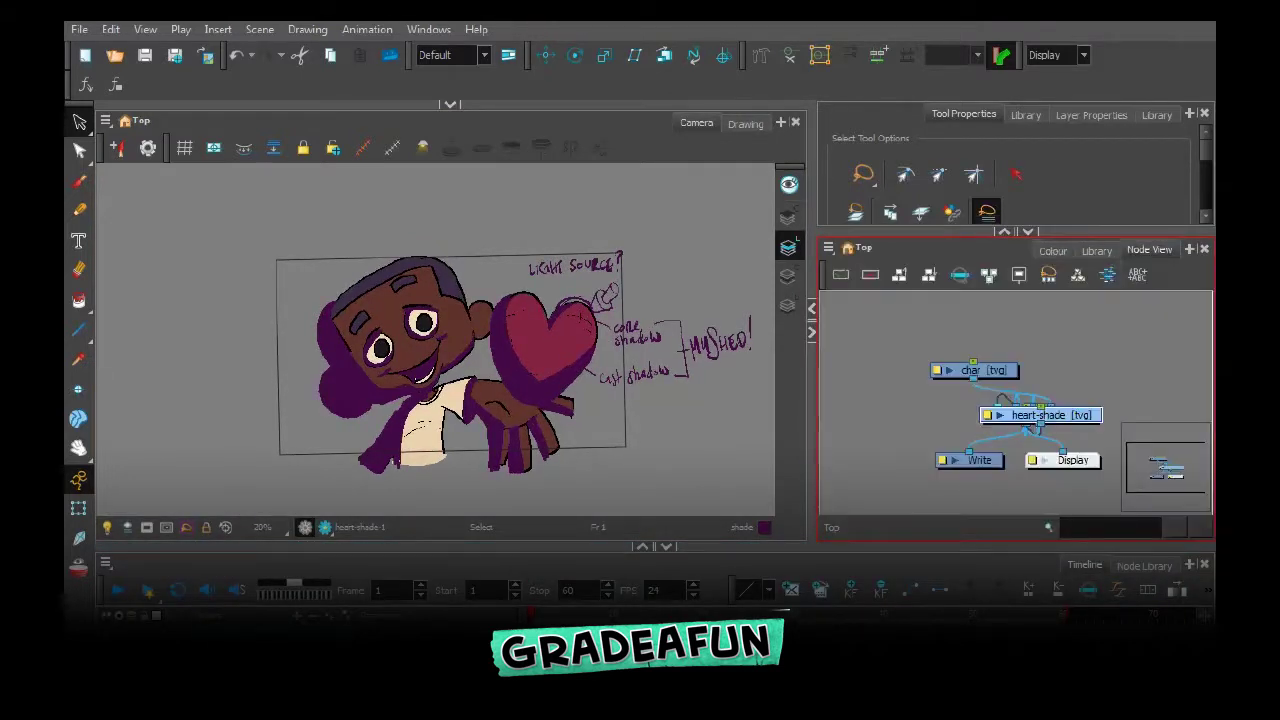
# Order all nodes with X overlap 25%, layer spacing 60 and vertical spacing 5, and widen the Node View
pyautogui.moveTo(1023, 419); pyautogui.dragTo(1110, 487)
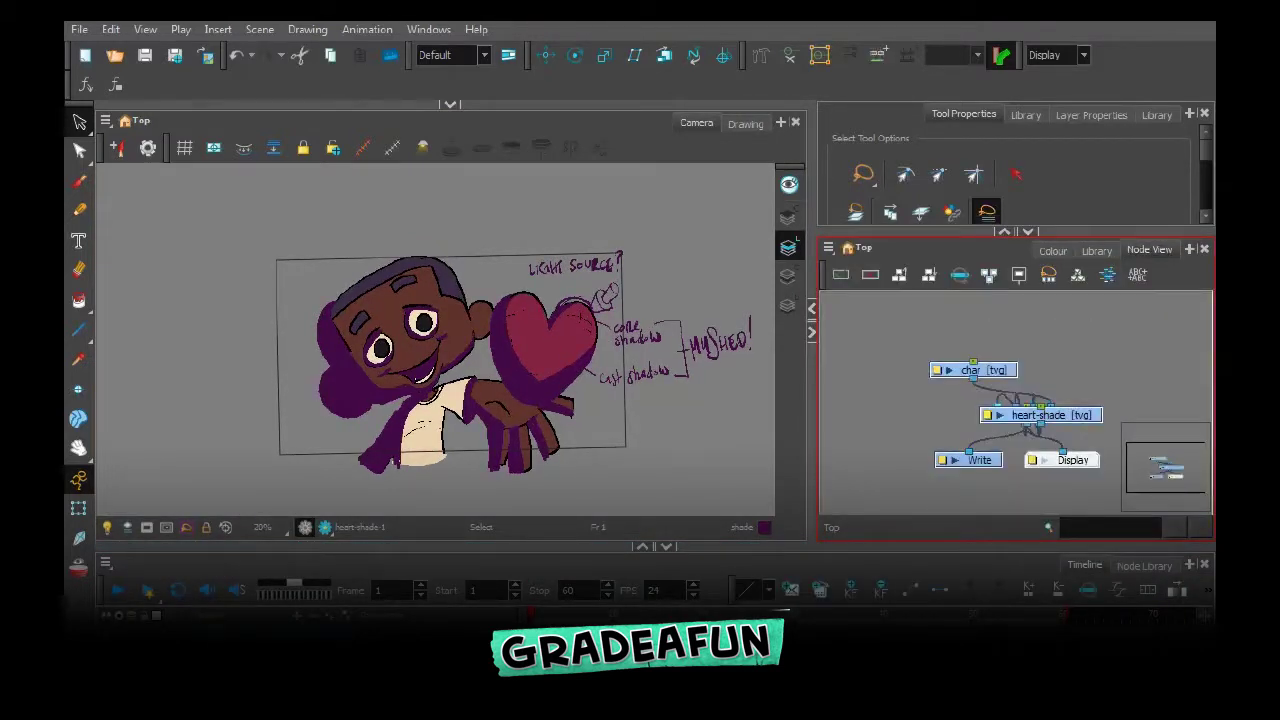
pyautogui.click(899, 274)
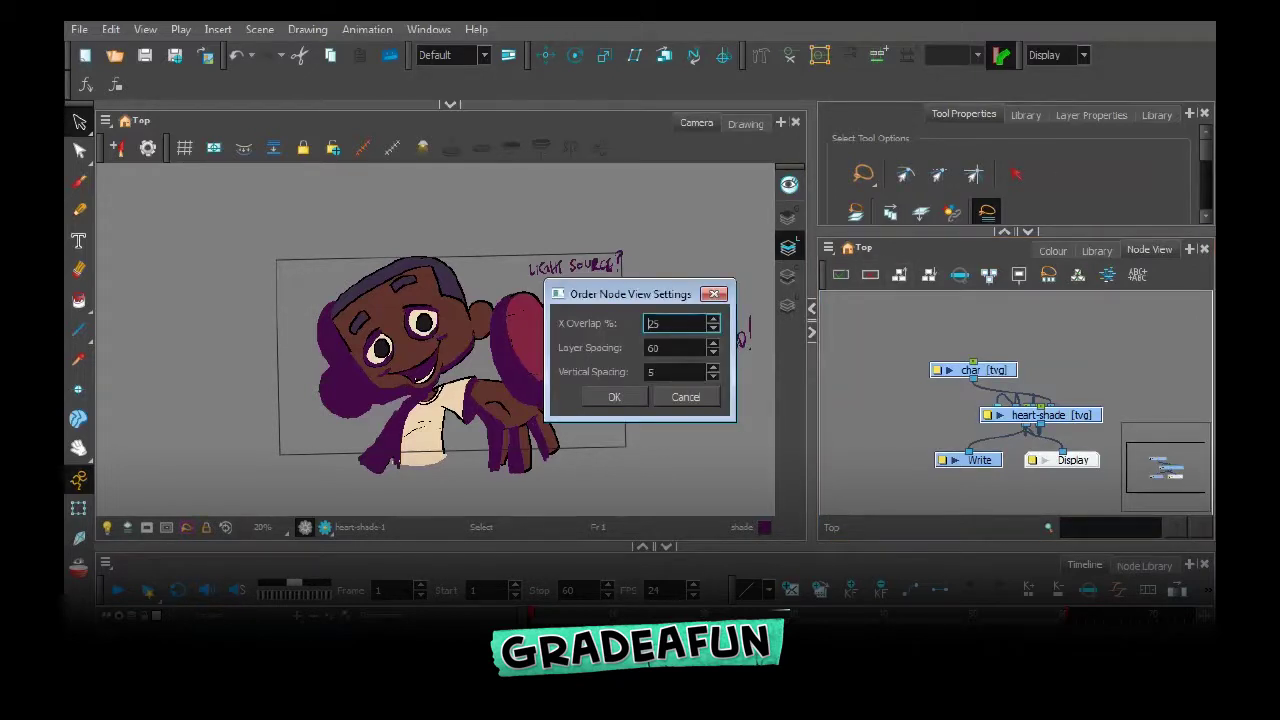
pyautogui.press('Return')
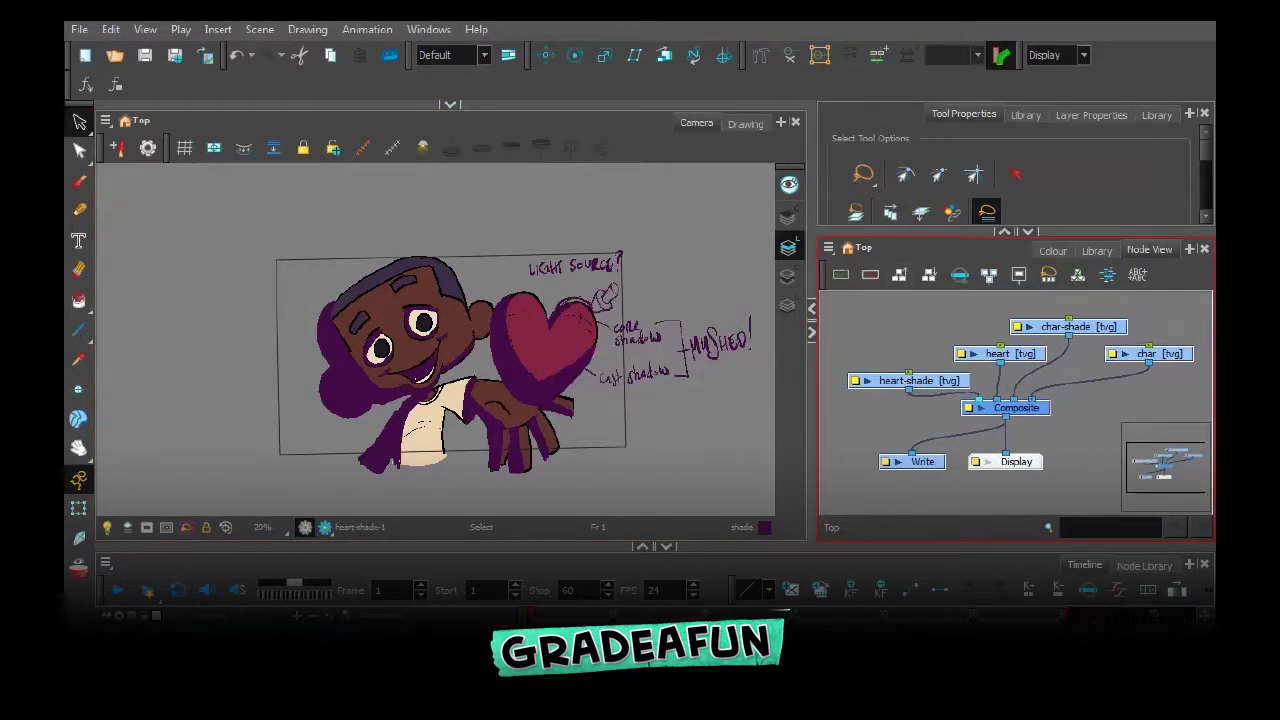
pyautogui.moveTo(1000, 430)
pyautogui.mouseDown()
pyautogui.moveTo(976, 418)
pyautogui.moveTo(997, 422)
pyautogui.mouseUp()
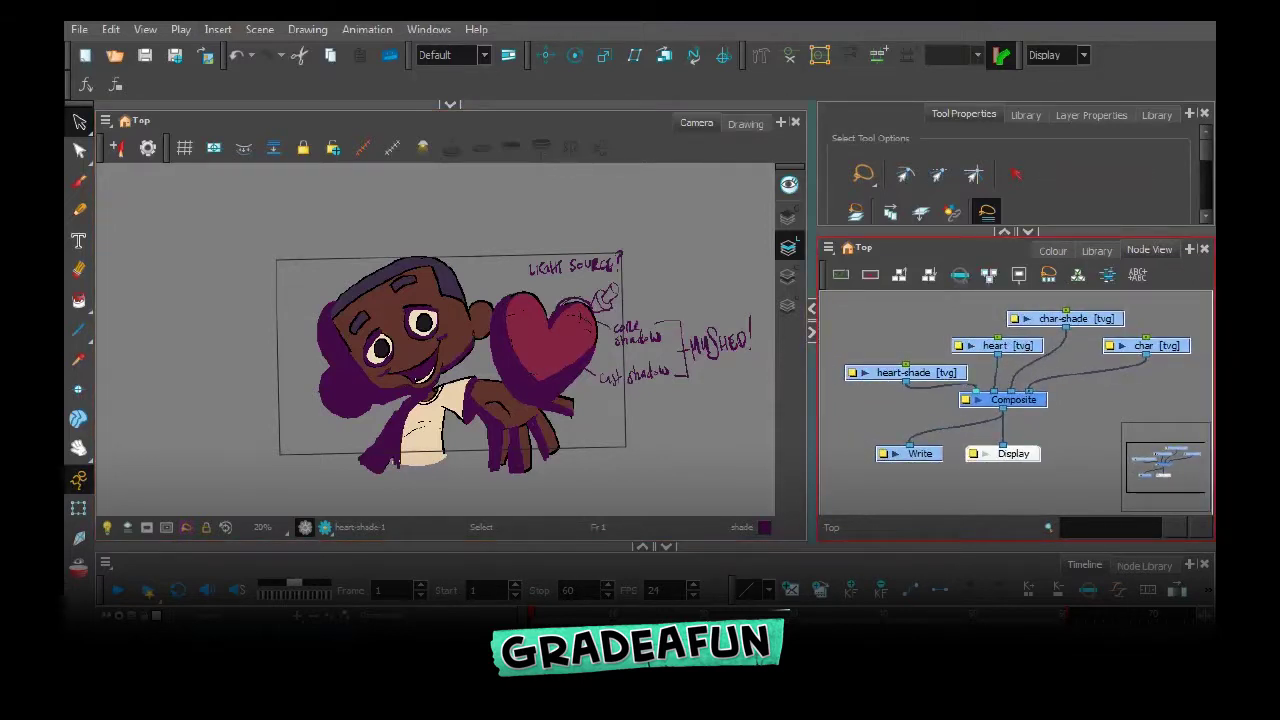
pyautogui.moveTo(812, 400); pyautogui.dragTo(679, 400)
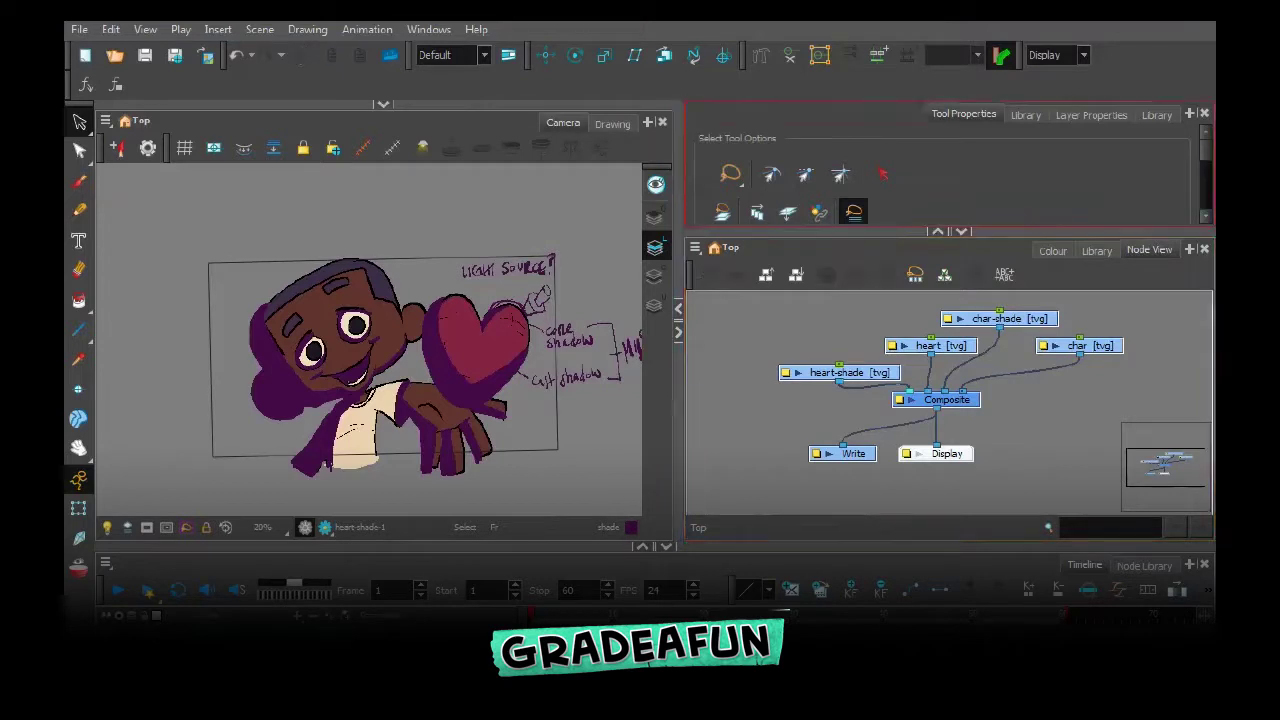
# Give the Node View the full panel height and spread heart-shade, heart and char apart in a row with char-shade above the Composite
pyautogui.click(937, 232)
pyautogui.click(855, 245)
pyautogui.moveTo(850, 309); pyautogui.dragTo(761, 268)
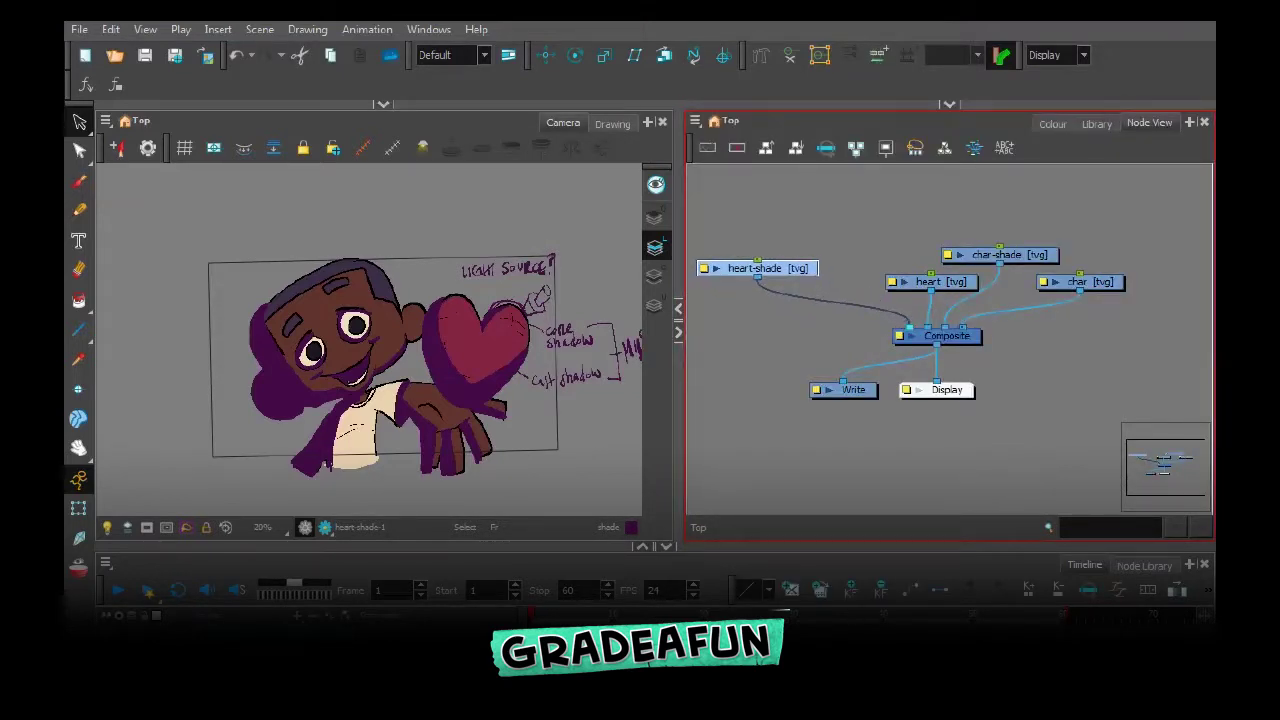
pyautogui.moveTo(931, 281); pyautogui.dragTo(876, 264)
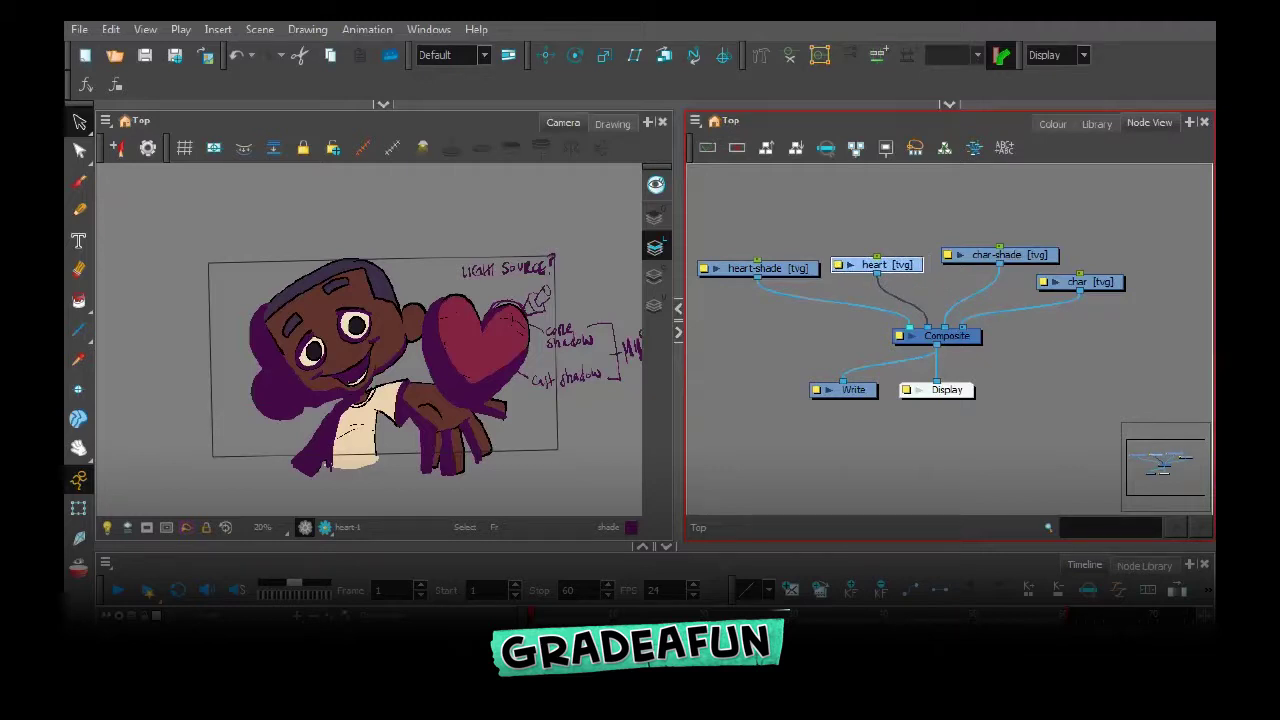
pyautogui.moveTo(1085, 281); pyautogui.dragTo(1120, 253)
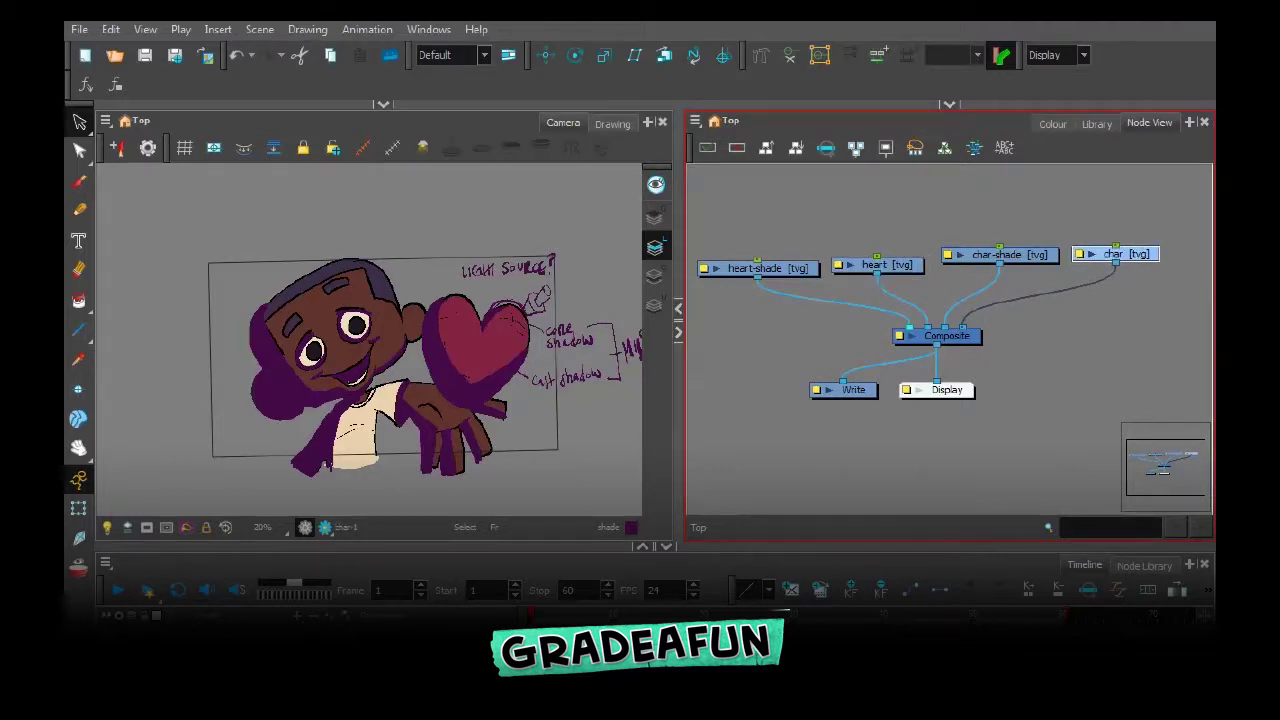
# Insert a Blending node between heart-shade and the Composite, and a copy of it between char-shade and the Composite
pyautogui.click(1144, 566)
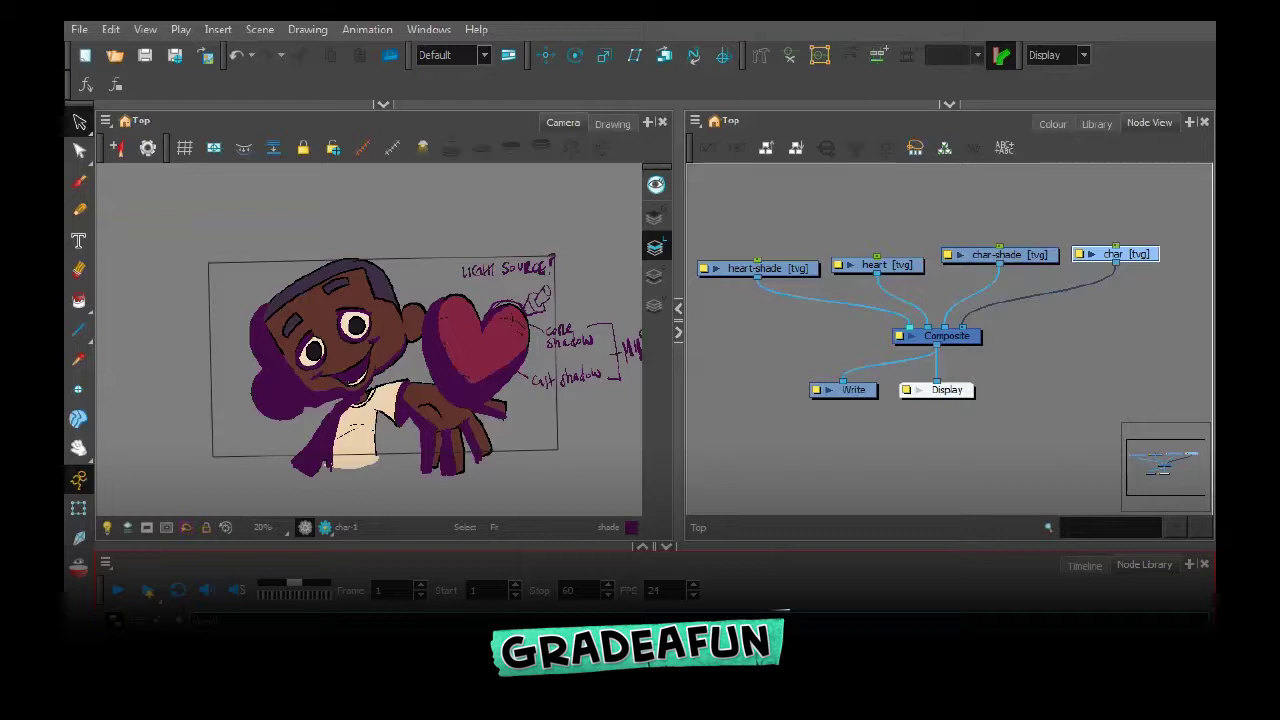
pyautogui.moveTo(240, 660); pyautogui.dragTo(820, 310)
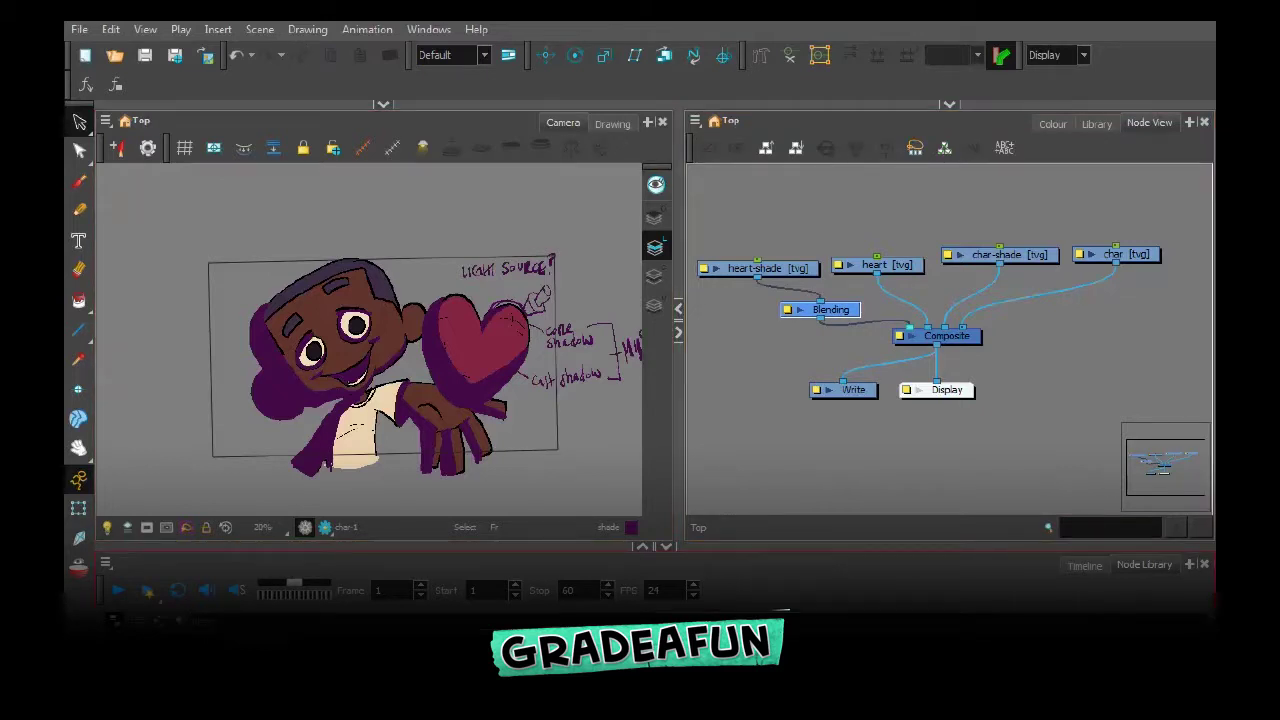
pyautogui.hotkey('ctrl', 'v')
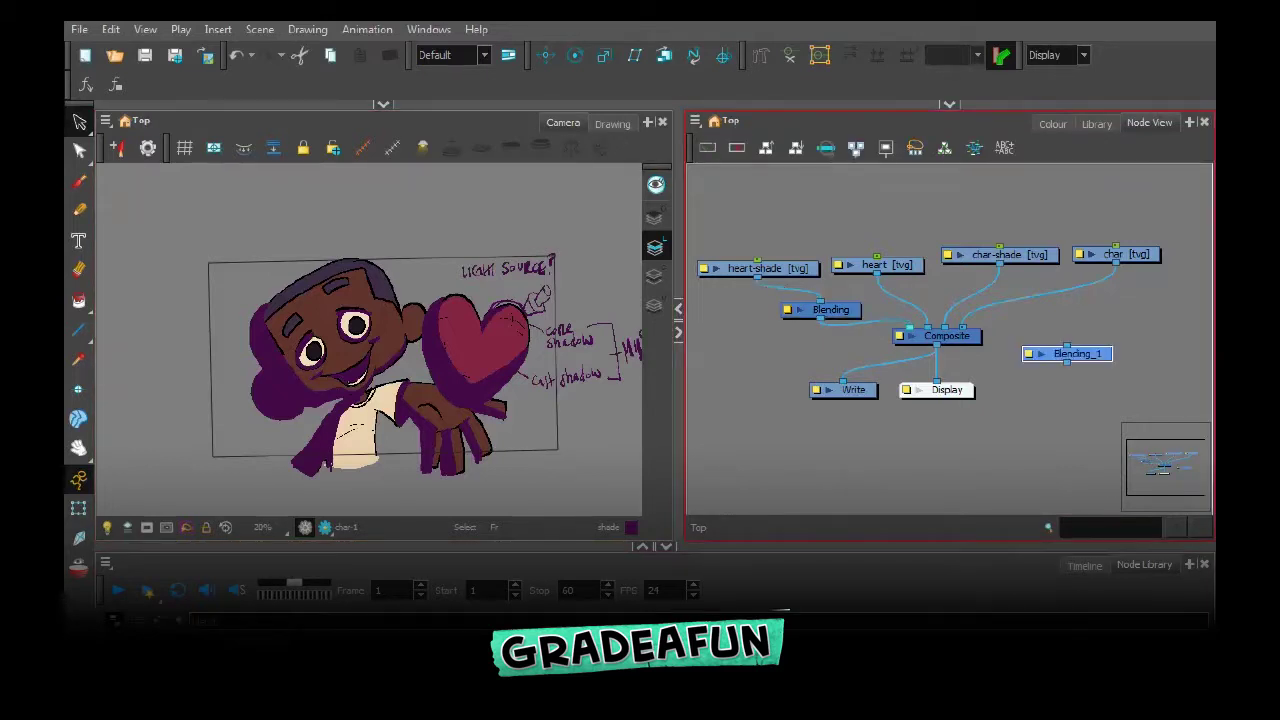
pyautogui.moveTo(1067, 352); pyautogui.dragTo(953, 293)
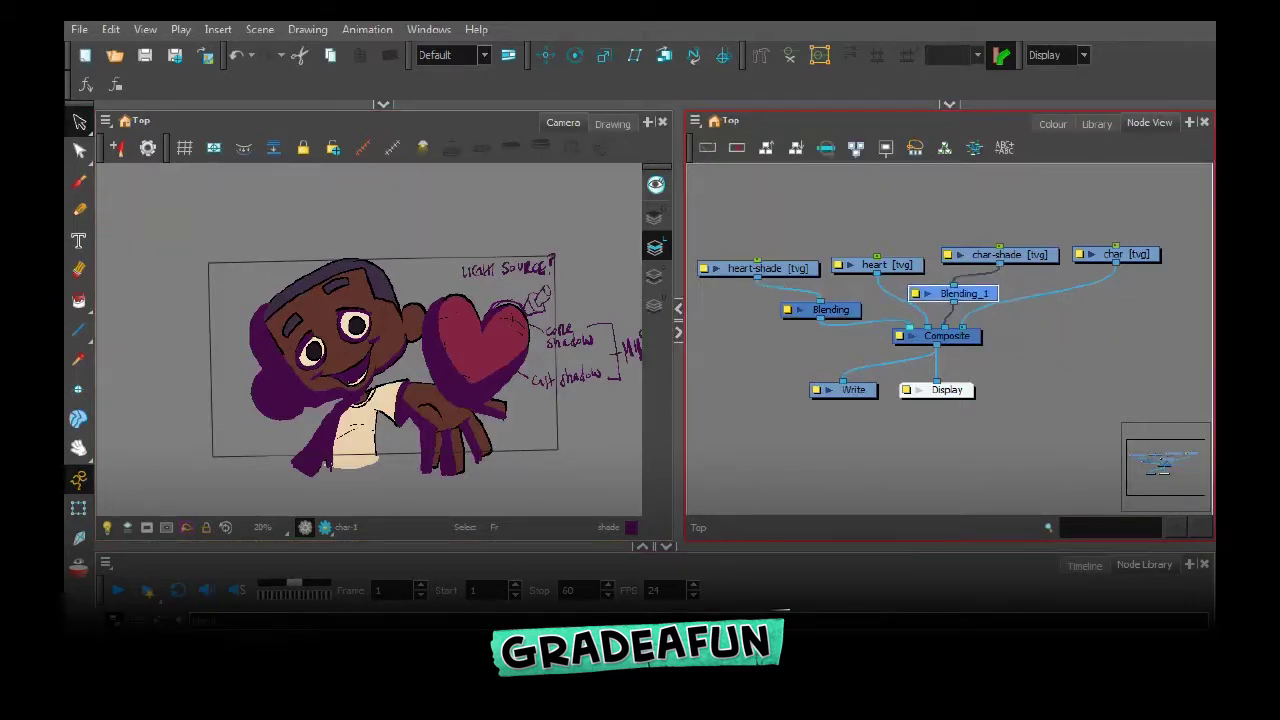
# Rearrange the four drawing nodes into a higher row, with the two Blending nodes spaced clearly between them and the Composite
pyautogui.moveTo(1125, 254); pyautogui.dragTo(1135, 275)
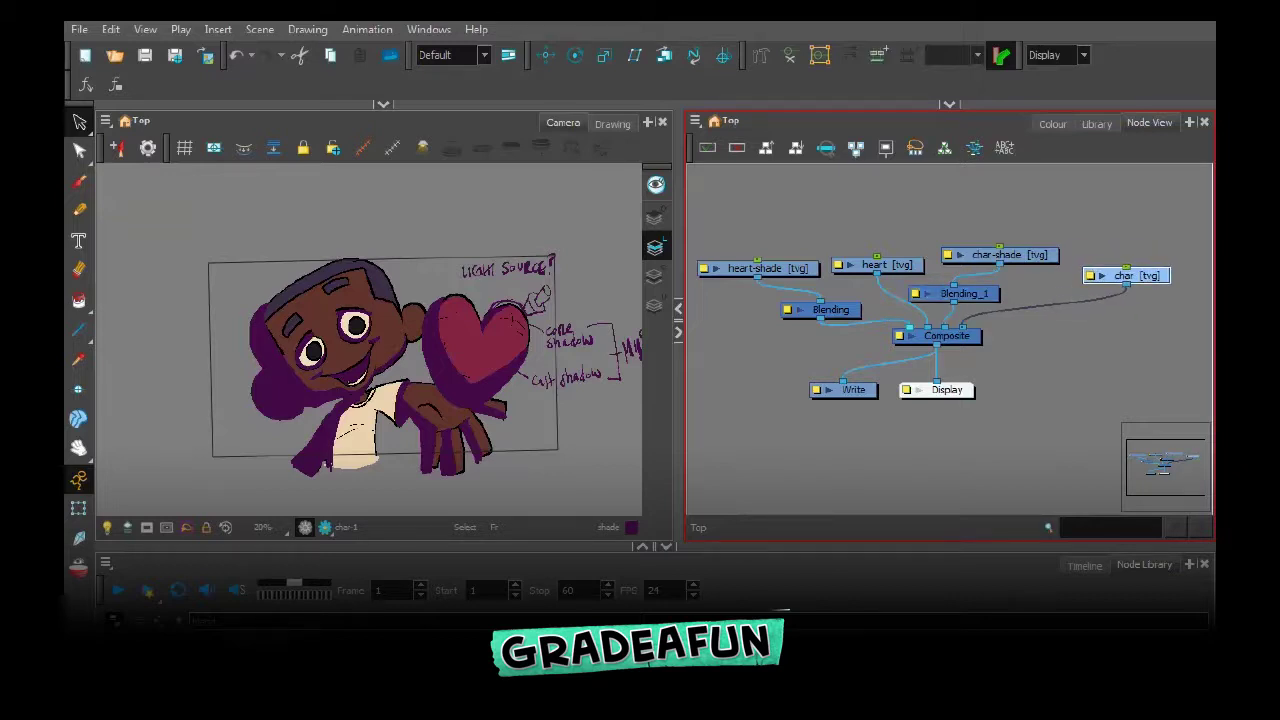
pyautogui.moveTo(760, 268); pyautogui.dragTo(737, 262)
pyautogui.moveTo(880, 264); pyautogui.dragTo(864, 255)
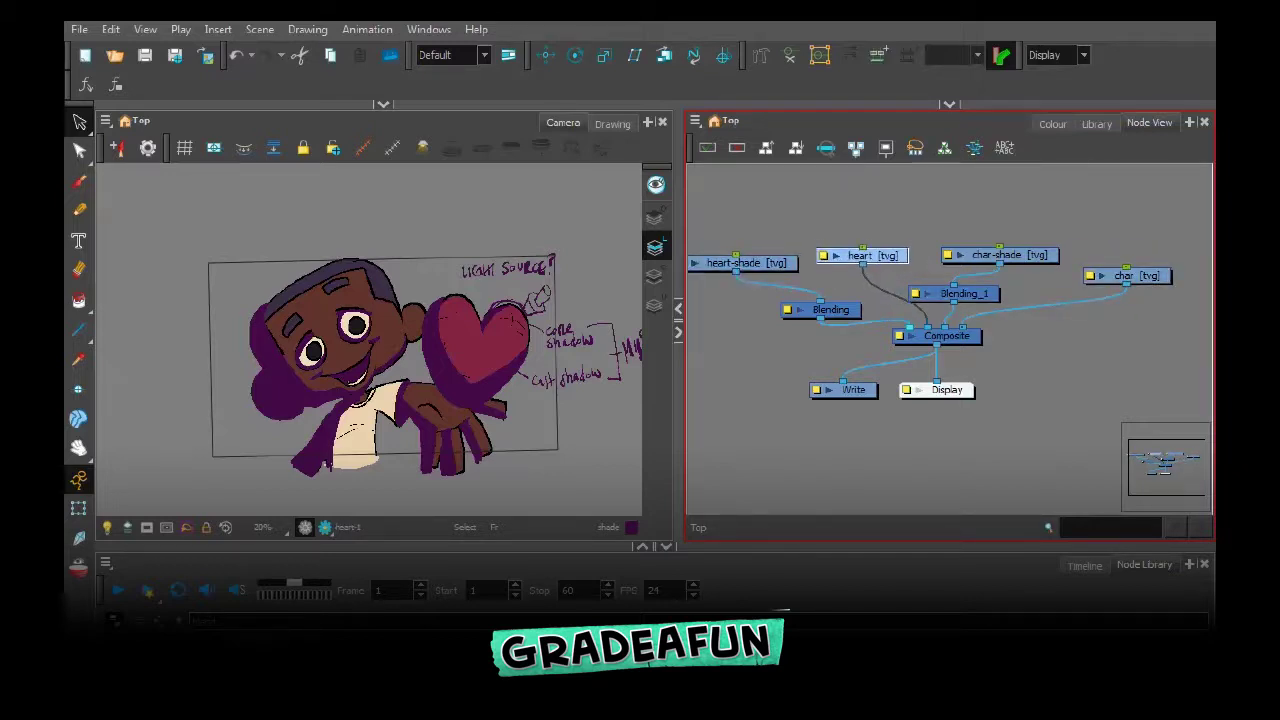
pyautogui.moveTo(958, 293); pyautogui.dragTo(972, 289)
pyautogui.moveTo(830, 309); pyautogui.dragTo(822, 289)
pyautogui.click(799, 243)
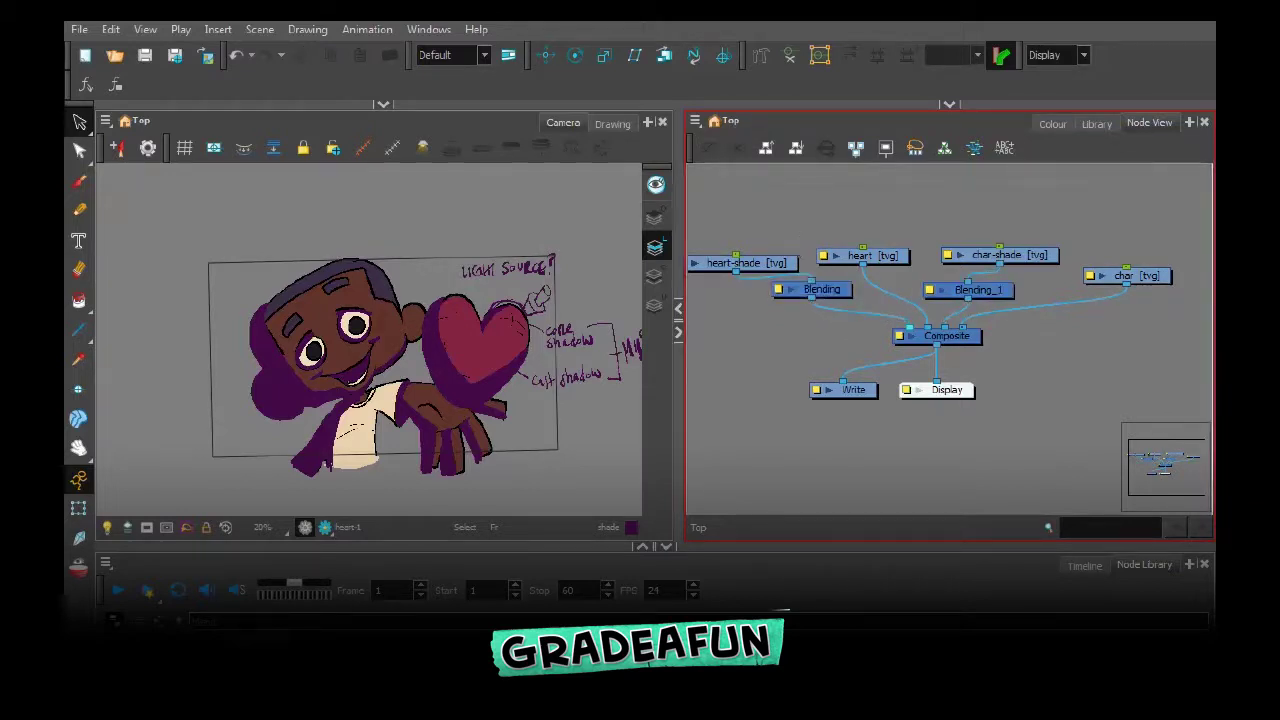
pyautogui.moveTo(747, 263); pyautogui.dragTo(750, 226)
pyautogui.moveTo(868, 256); pyautogui.dragTo(866, 226)
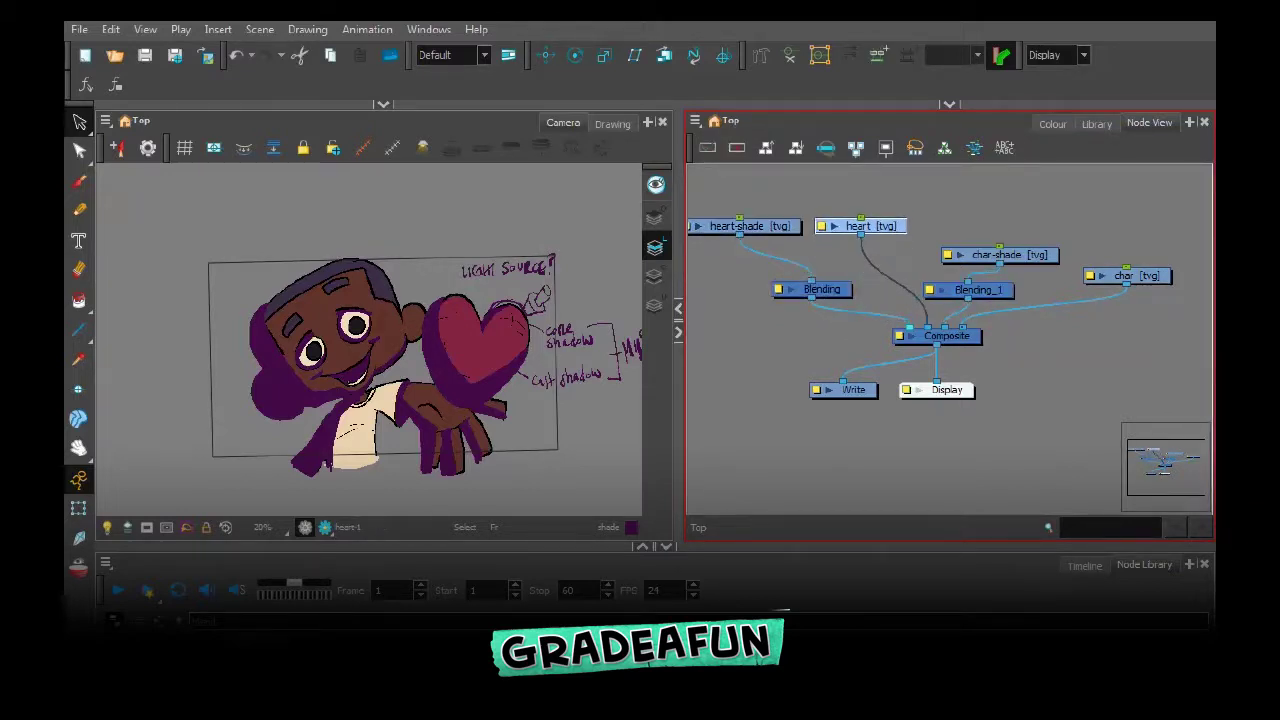
pyautogui.moveTo(1000, 254); pyautogui.dragTo(1006, 230)
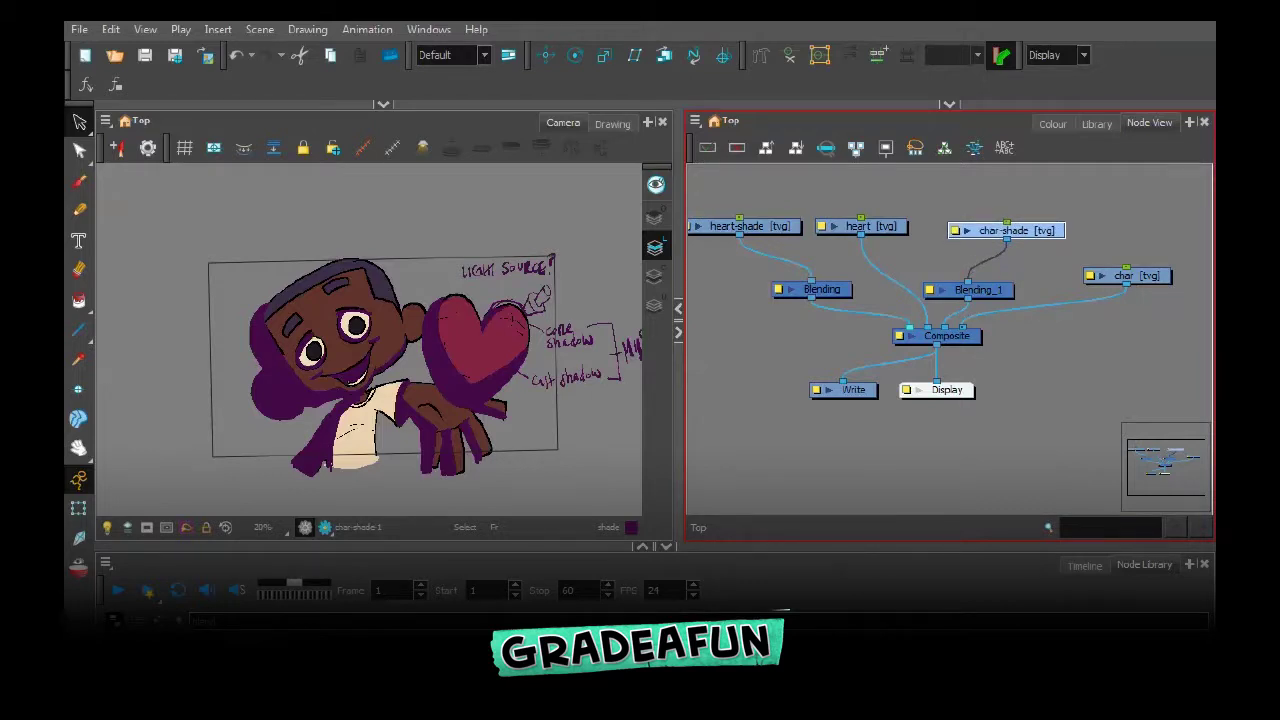
pyautogui.moveTo(1127, 275); pyautogui.dragTo(1133, 231)
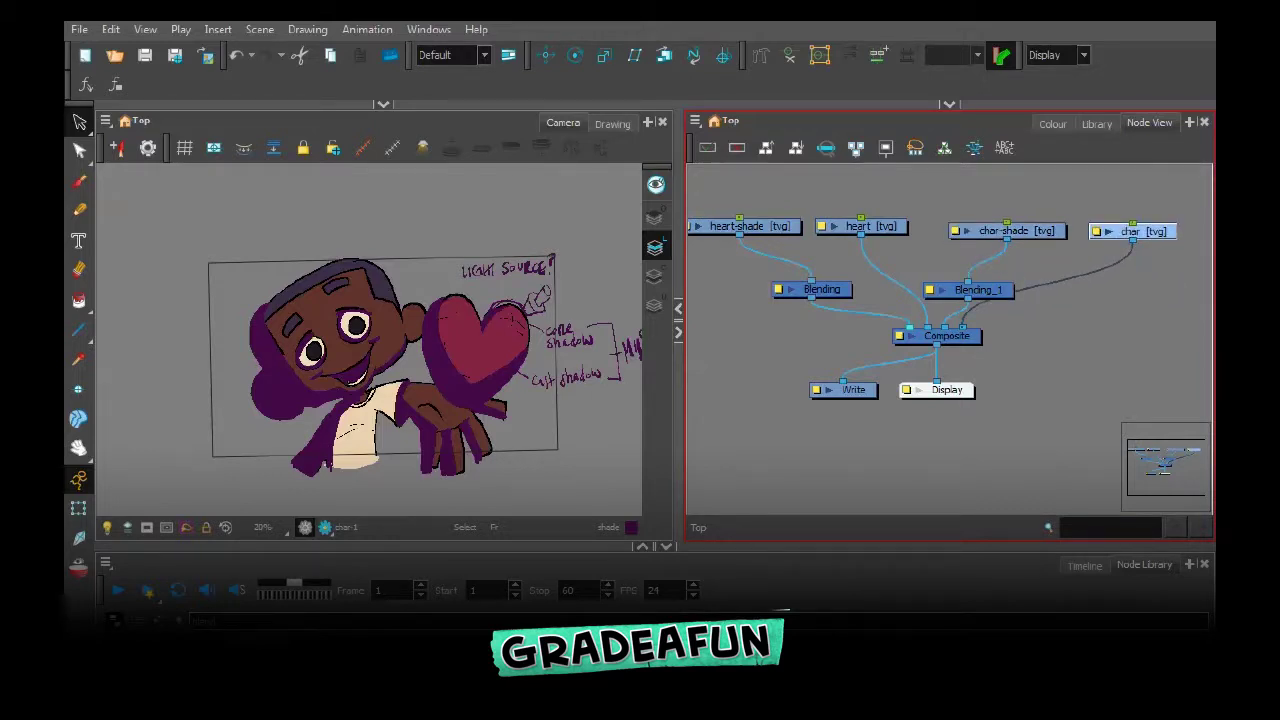
pyautogui.moveTo(978, 289); pyautogui.dragTo(970, 281)
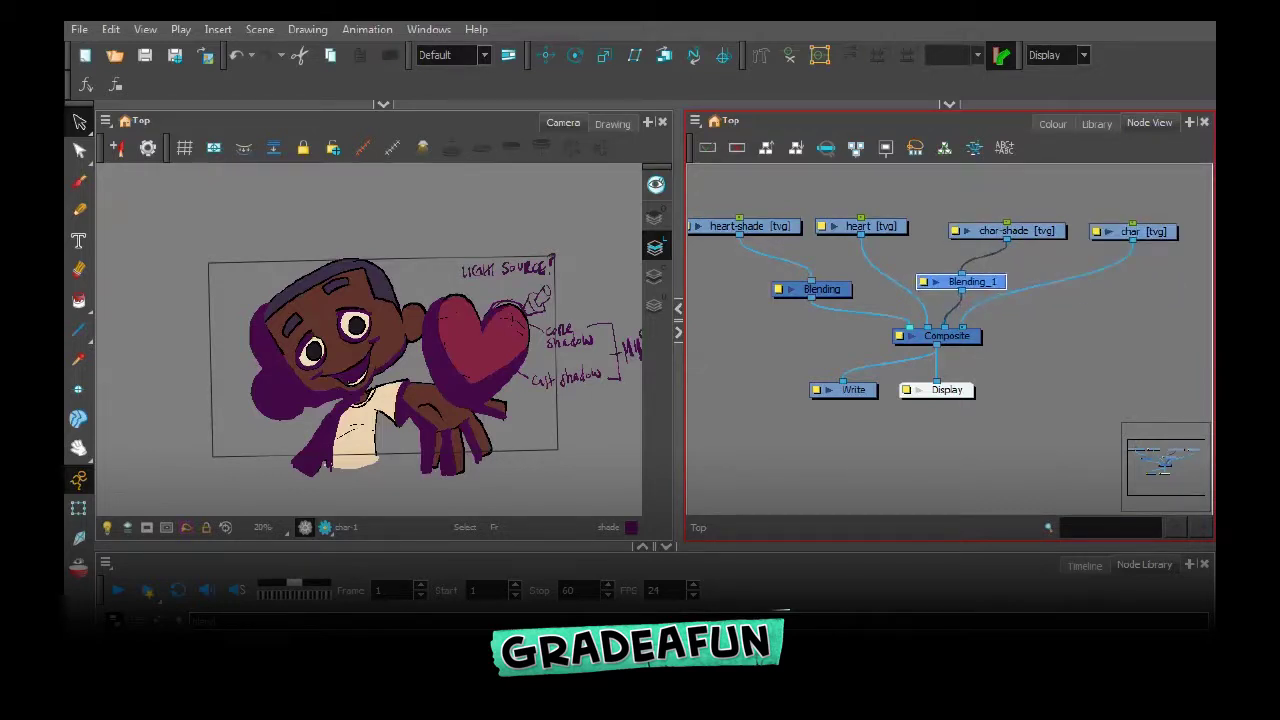
pyautogui.click(1050, 350)
# Switch the Camera view to the rendered preview and select the Blending node under heart-shade
pyautogui.click(820, 289)
pyautogui.click(430, 215)
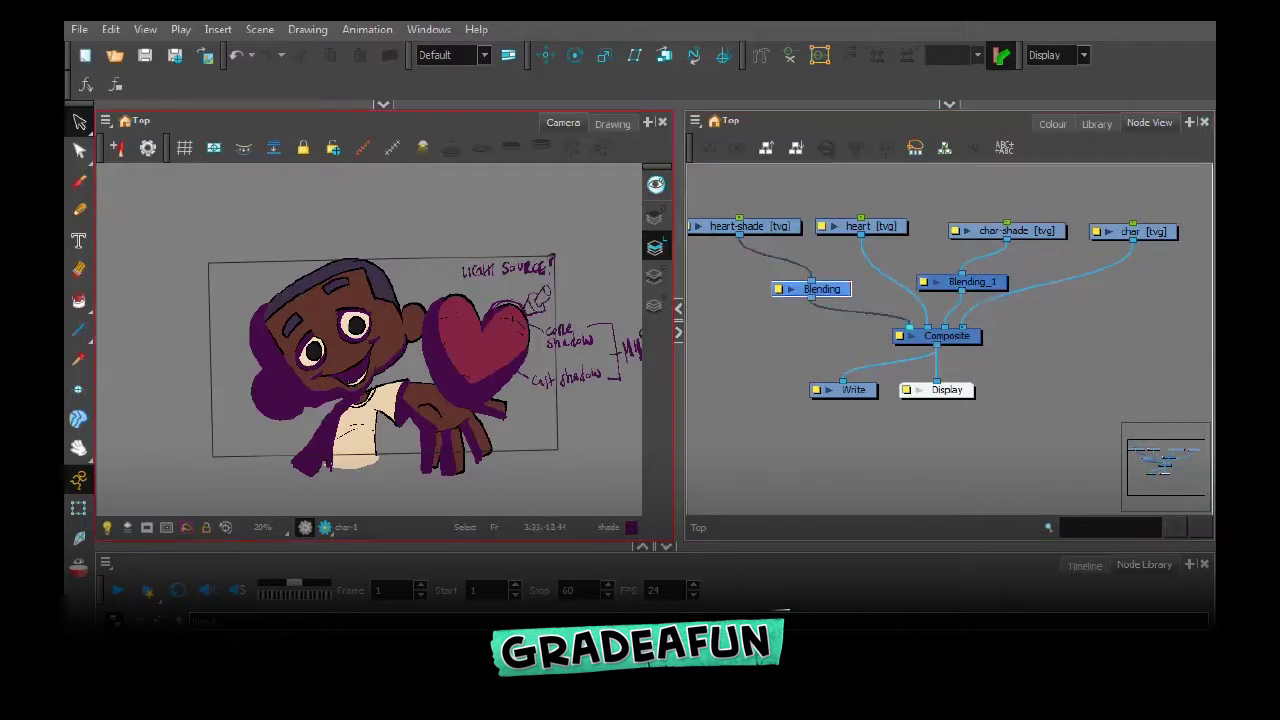
pyautogui.click(325, 527)
pyautogui.click(820, 289)
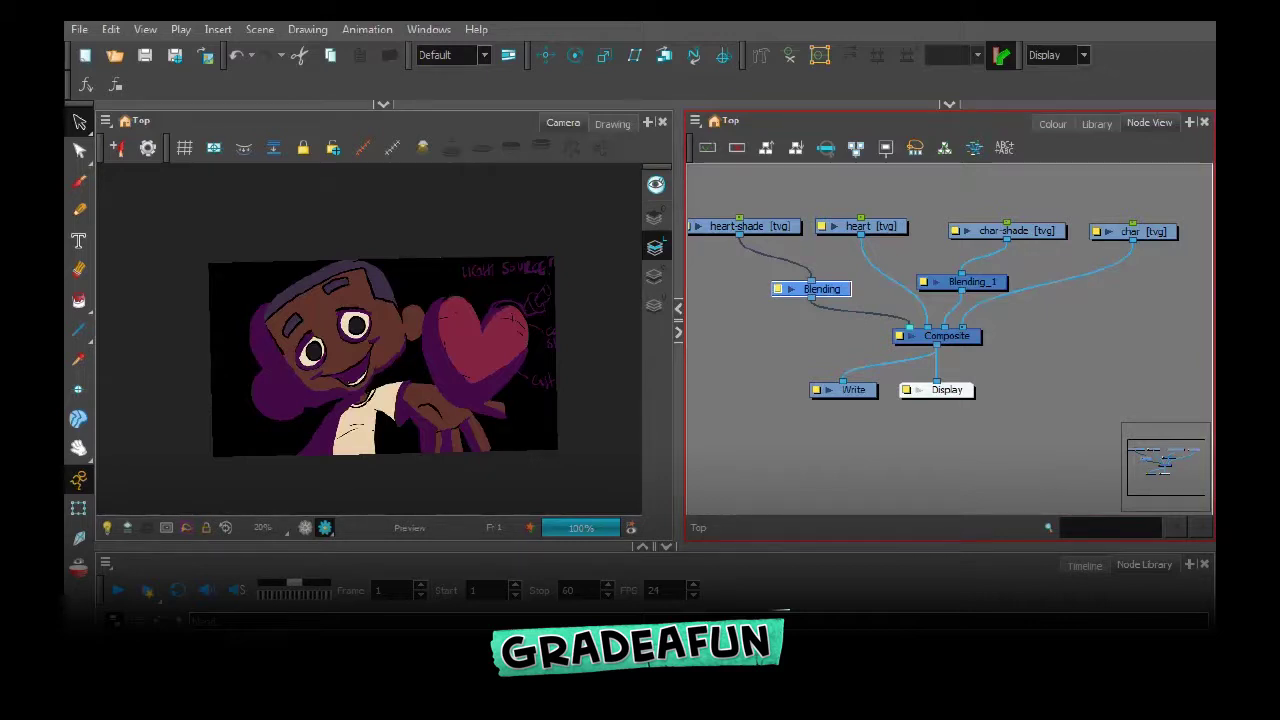
# Change the blend mode of the Blending node under heart-shade so the heart's shadow darkens the colours beneath it
pyautogui.click(778, 289)
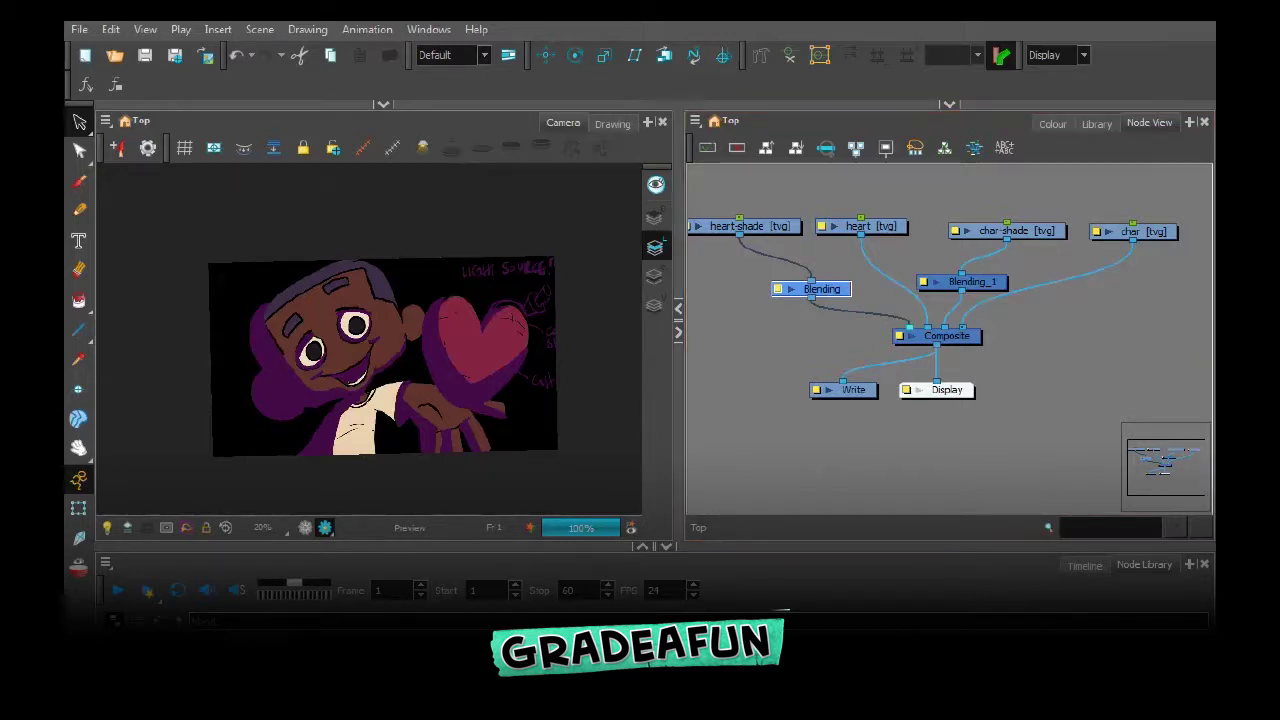
pyautogui.moveTo(700, 124); pyautogui.dragTo(860, 425)
pyautogui.click(888, 515)
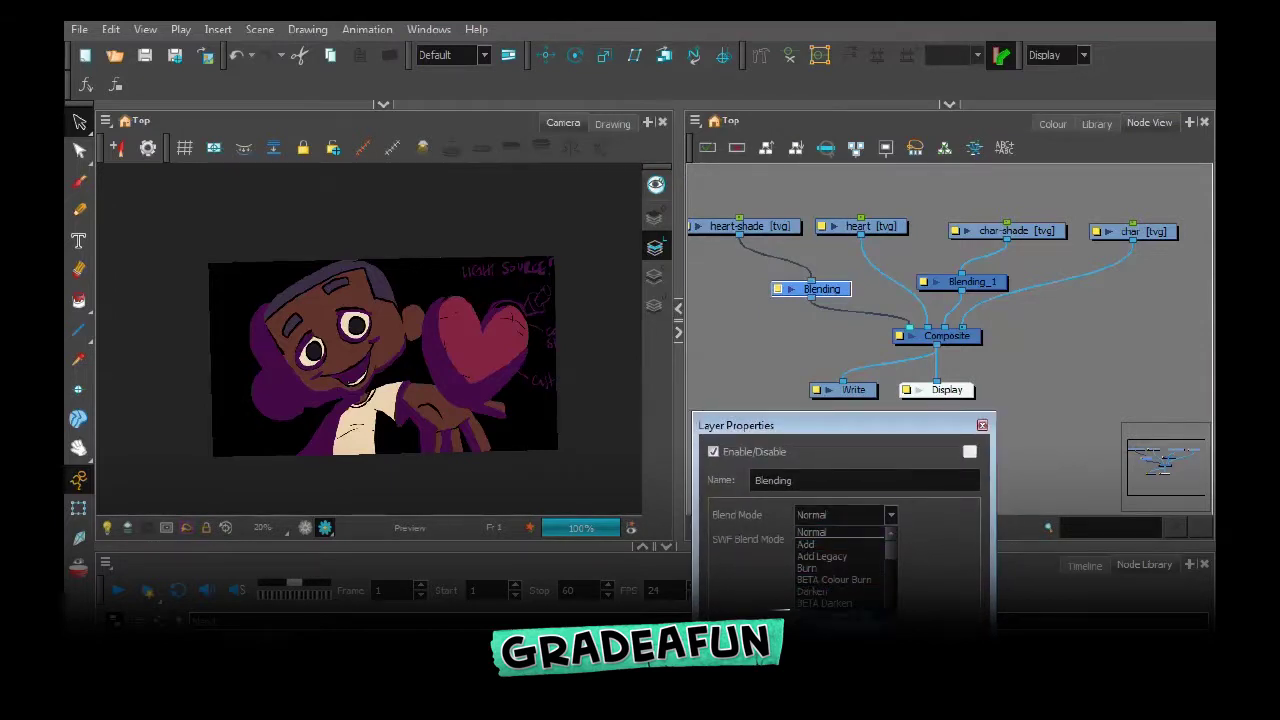
pyautogui.click(836, 627)
pyautogui.click(982, 425)
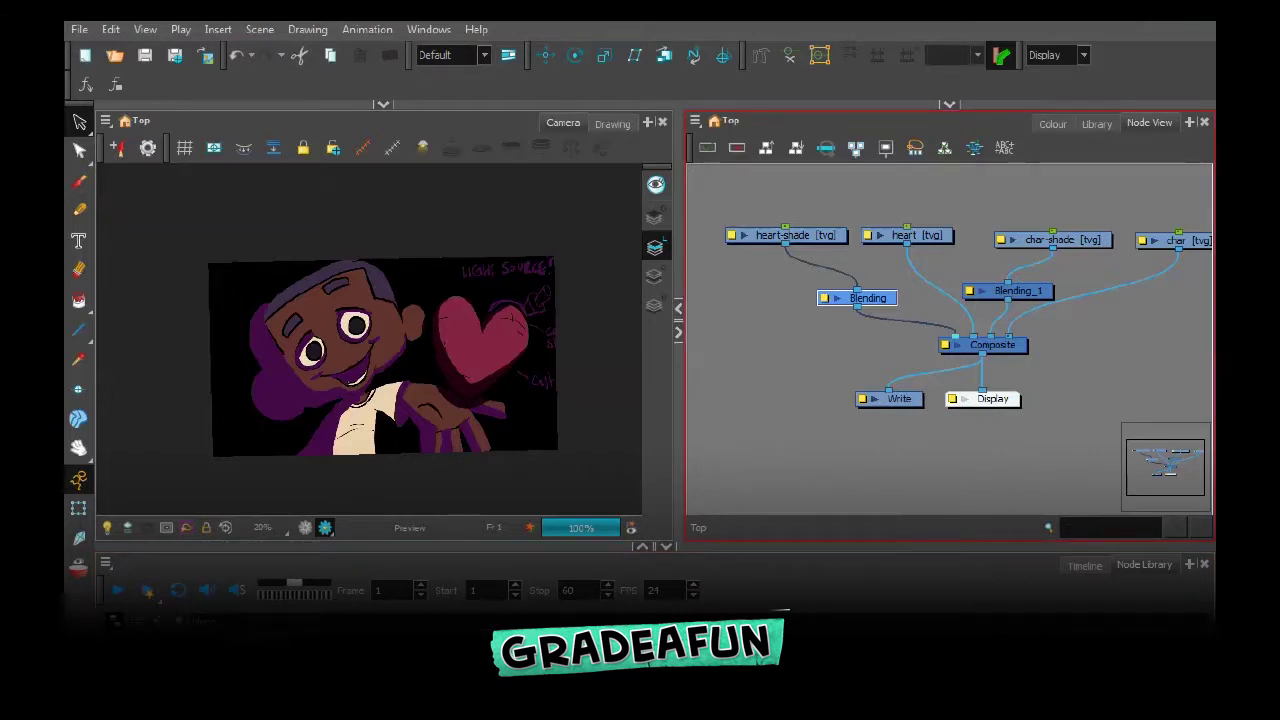
# Change Blending_1's blend mode so the character's shadow darkens the colours beneath it
pyautogui.click(969, 291)
pyautogui.click(888, 515)
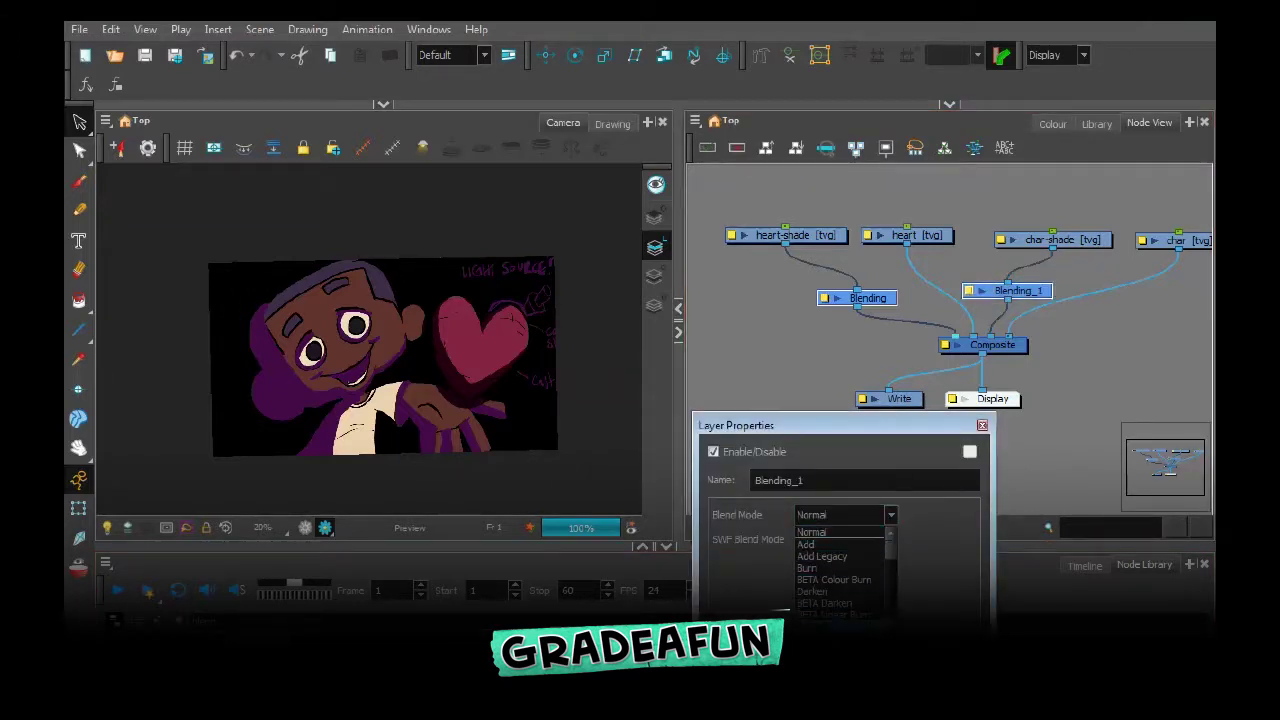
pyautogui.click(825, 627)
pyautogui.click(944, 645)
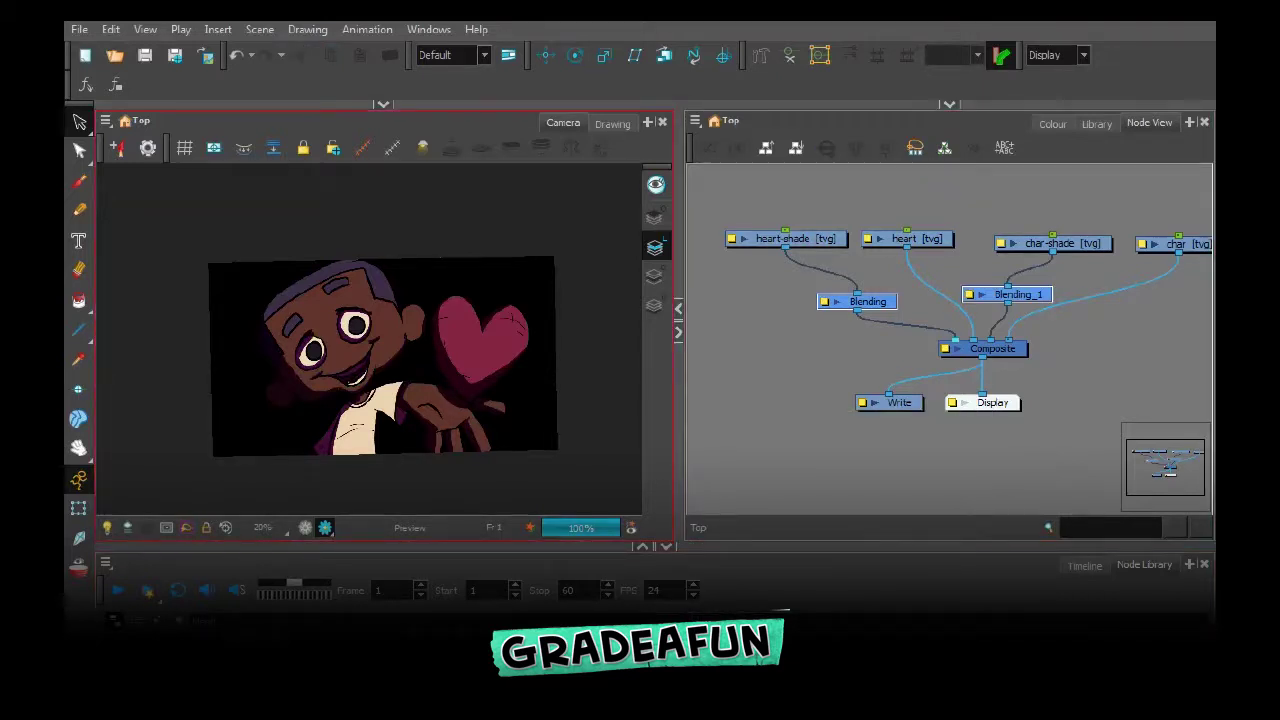
# Show a taller Timeline, add a vector drawing layer named bkg and move it beneath all other layers
pyautogui.click(1085, 566)
pyautogui.moveTo(850, 547); pyautogui.dragTo(850, 458)
pyautogui.press('Escape')
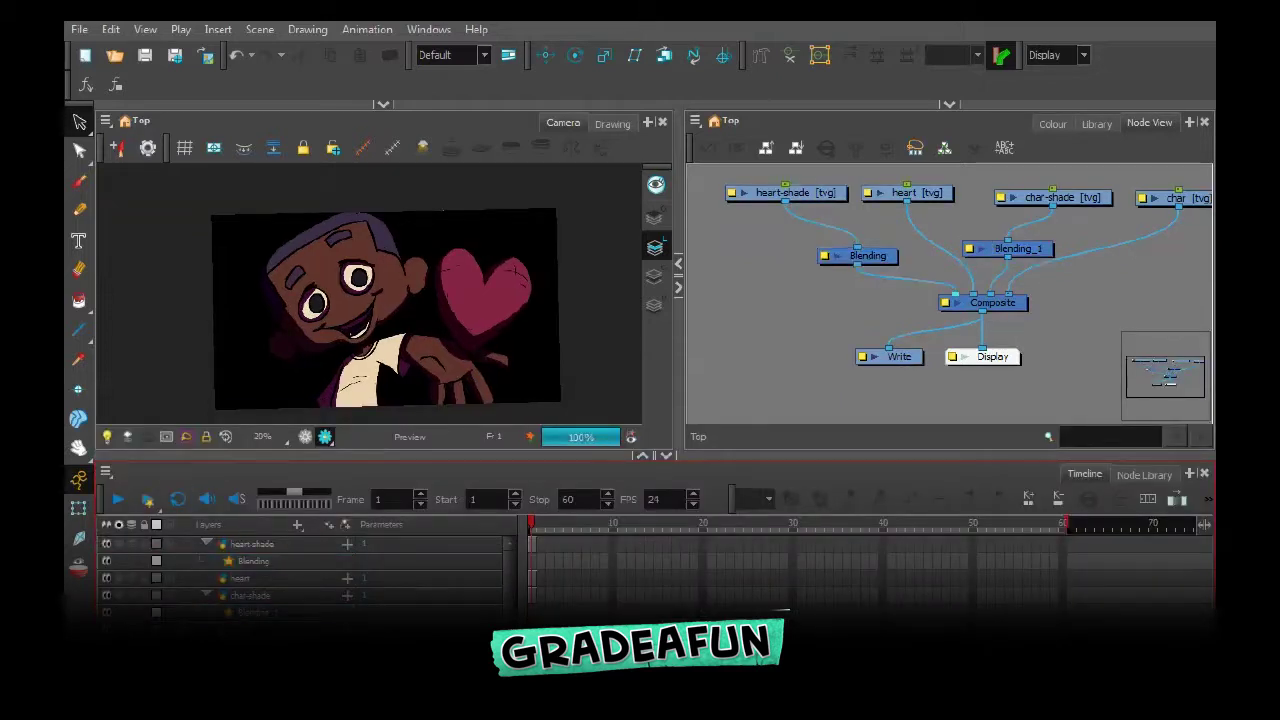
pyautogui.hotkey('ctrl', 'r')
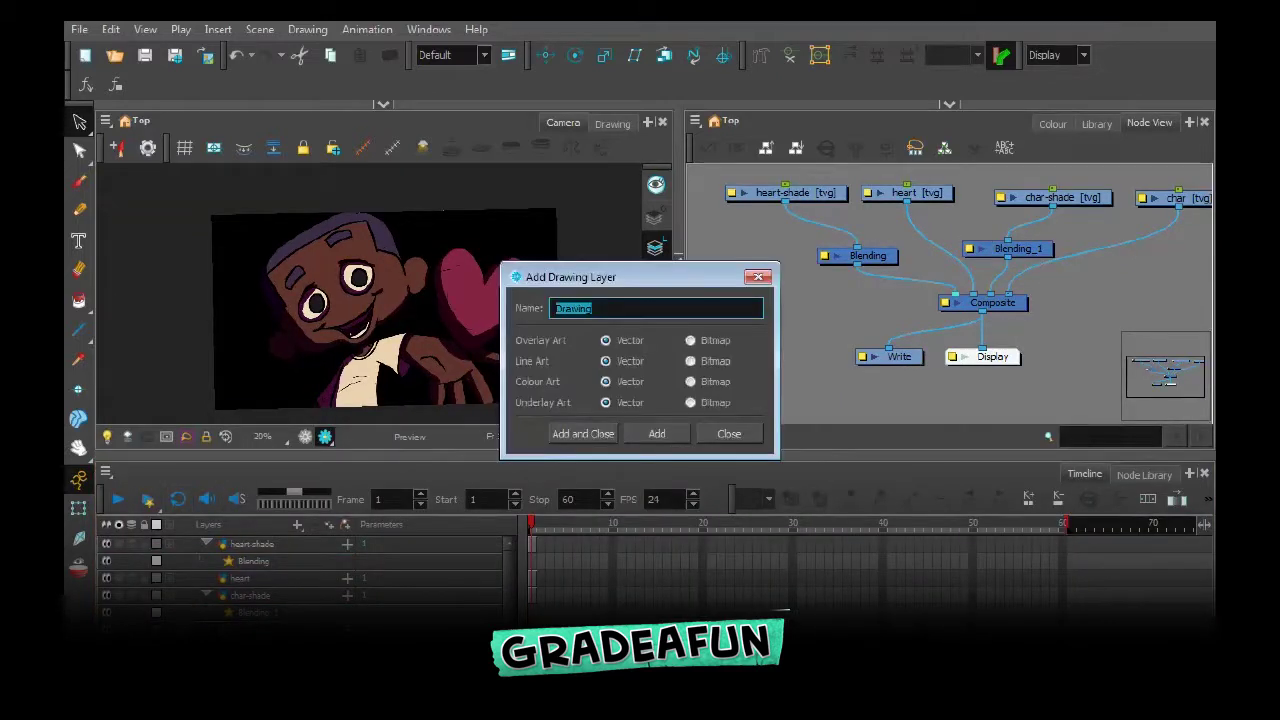
pyautogui.write('bkg')
pyautogui.press('Return')
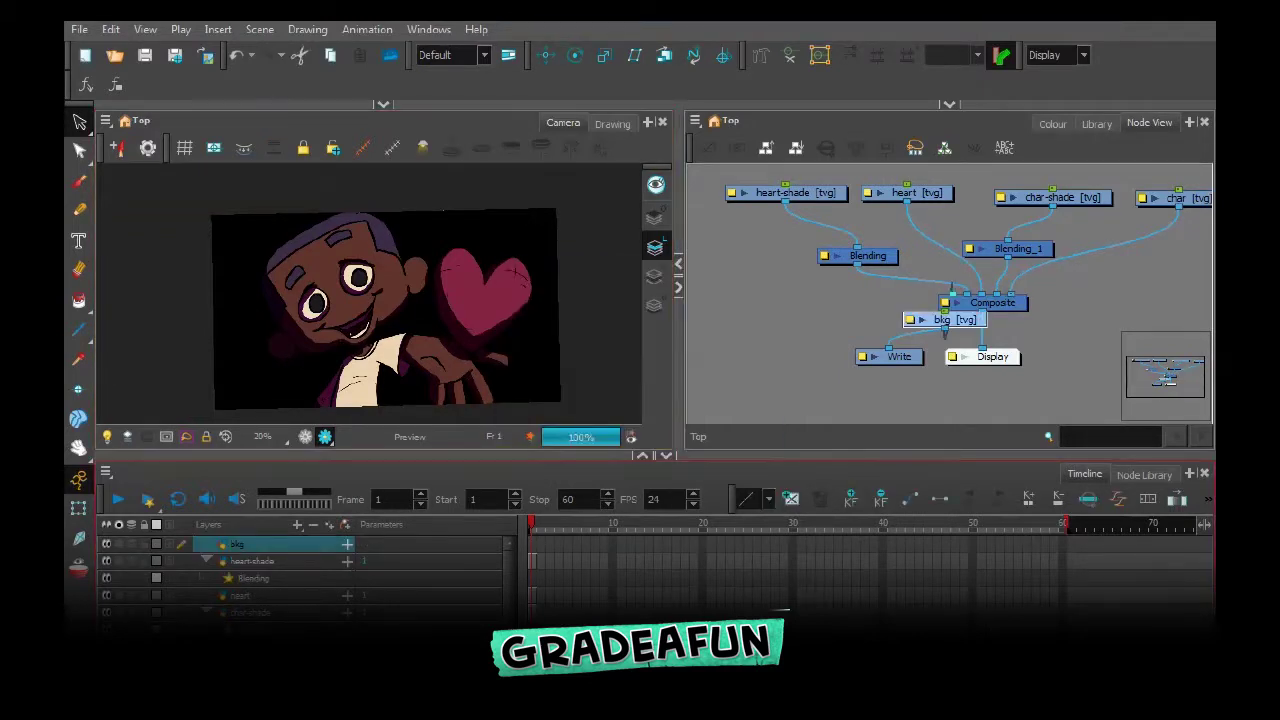
pyautogui.moveTo(237, 544); pyautogui.dragTo(237, 655)
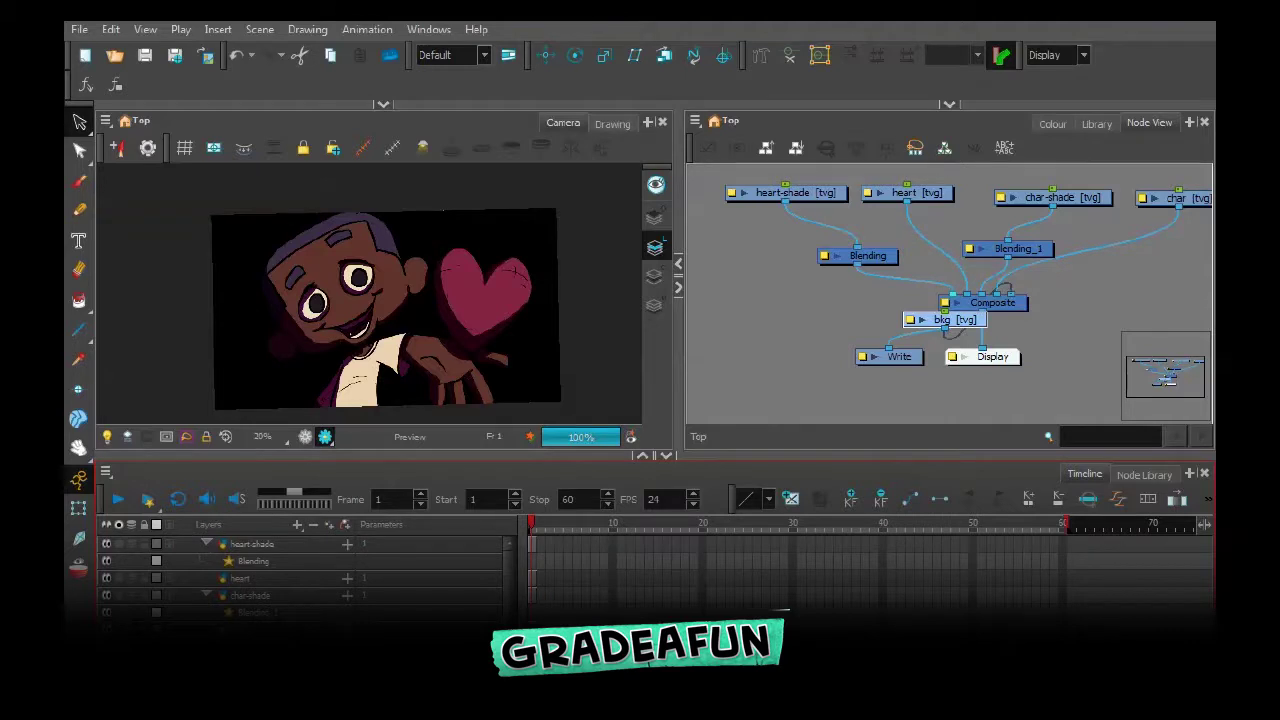
# Return the Camera view from the rendered preview to the working drawing view and collapse the Timeline area
pyautogui.click(305, 437)
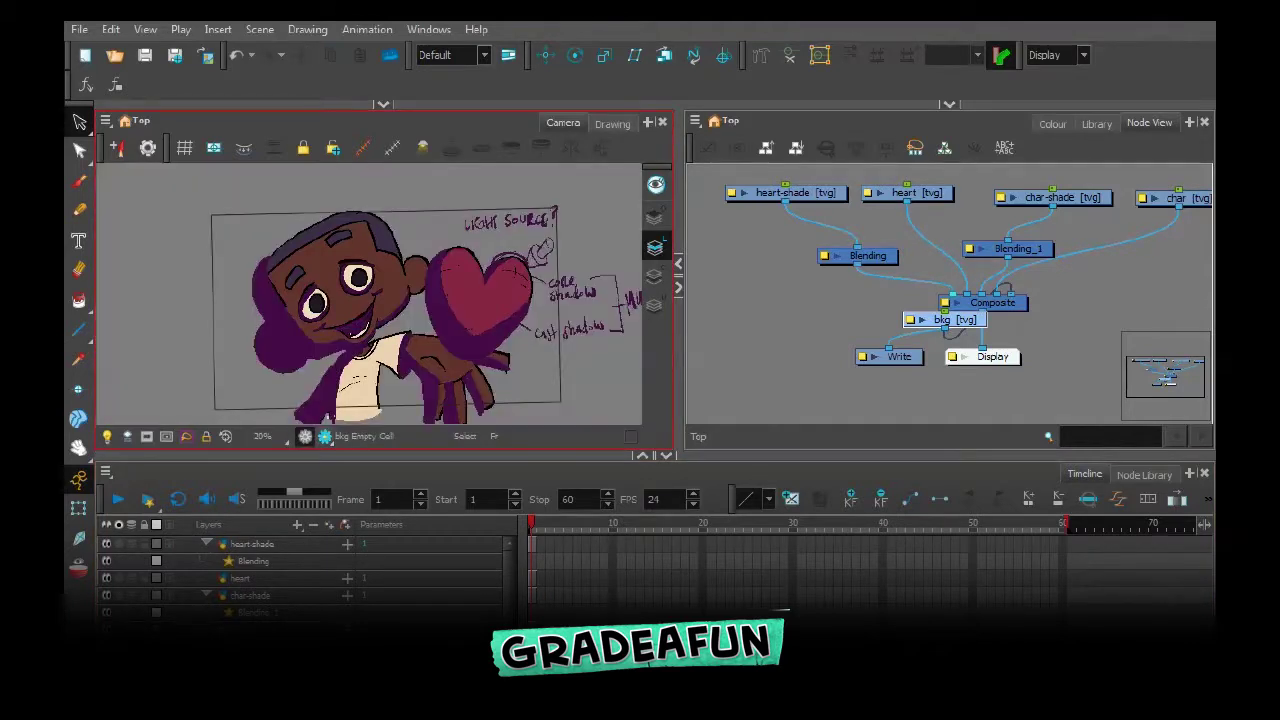
pyautogui.click(370, 300)
pyautogui.click(666, 456)
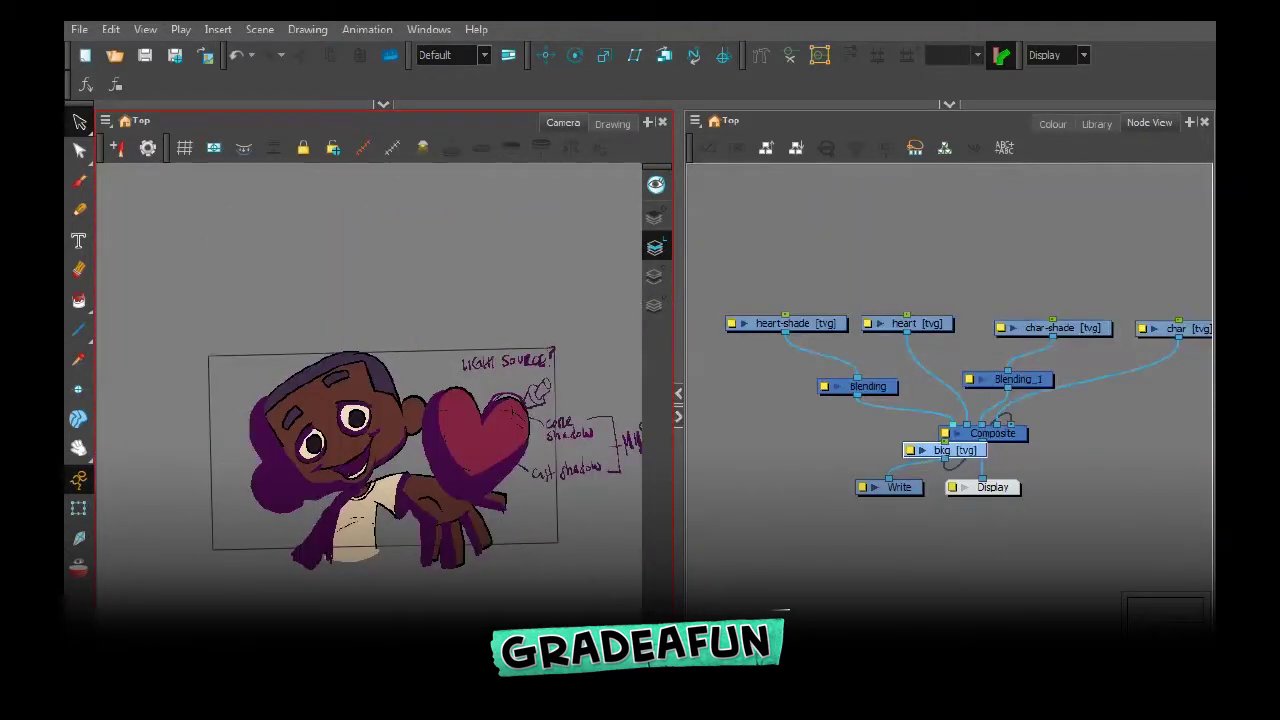
# With the bkg layer selected, add a light blue colour named bkg with H 214, S 44, V 87 to the valentines palette
pyautogui.click(955, 450)
pyautogui.click(1053, 124)
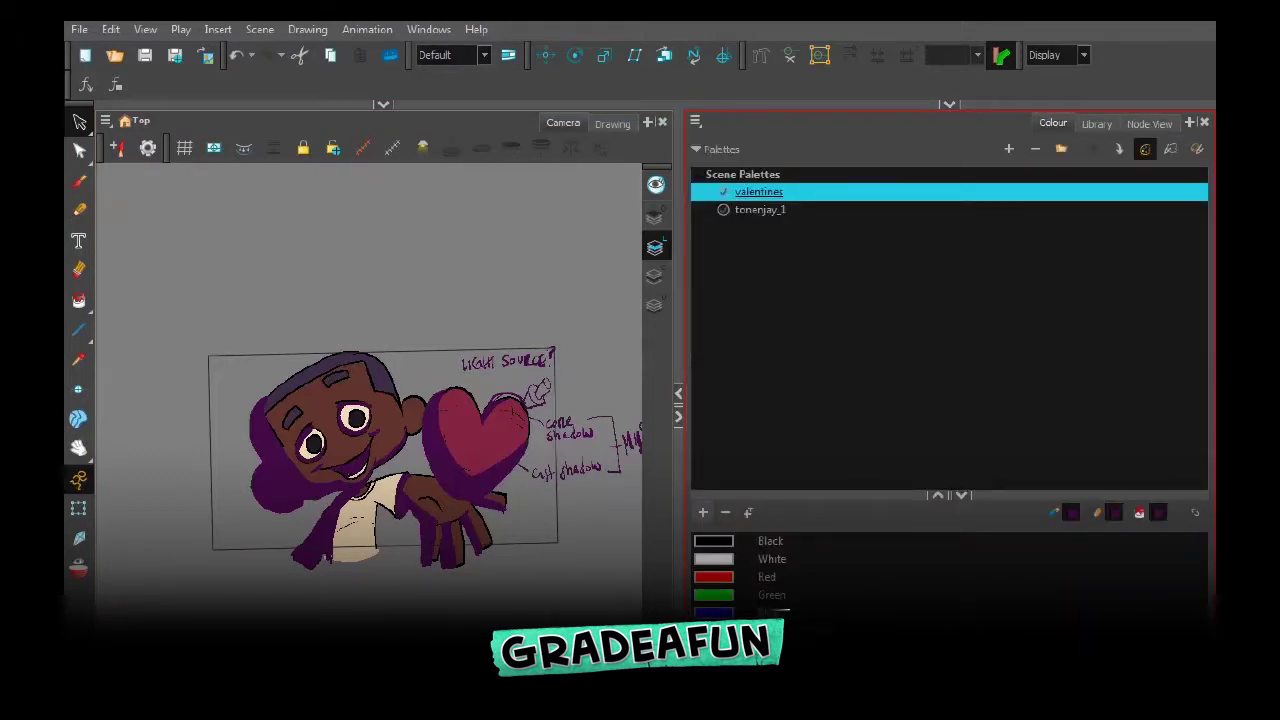
pyautogui.click(703, 512)
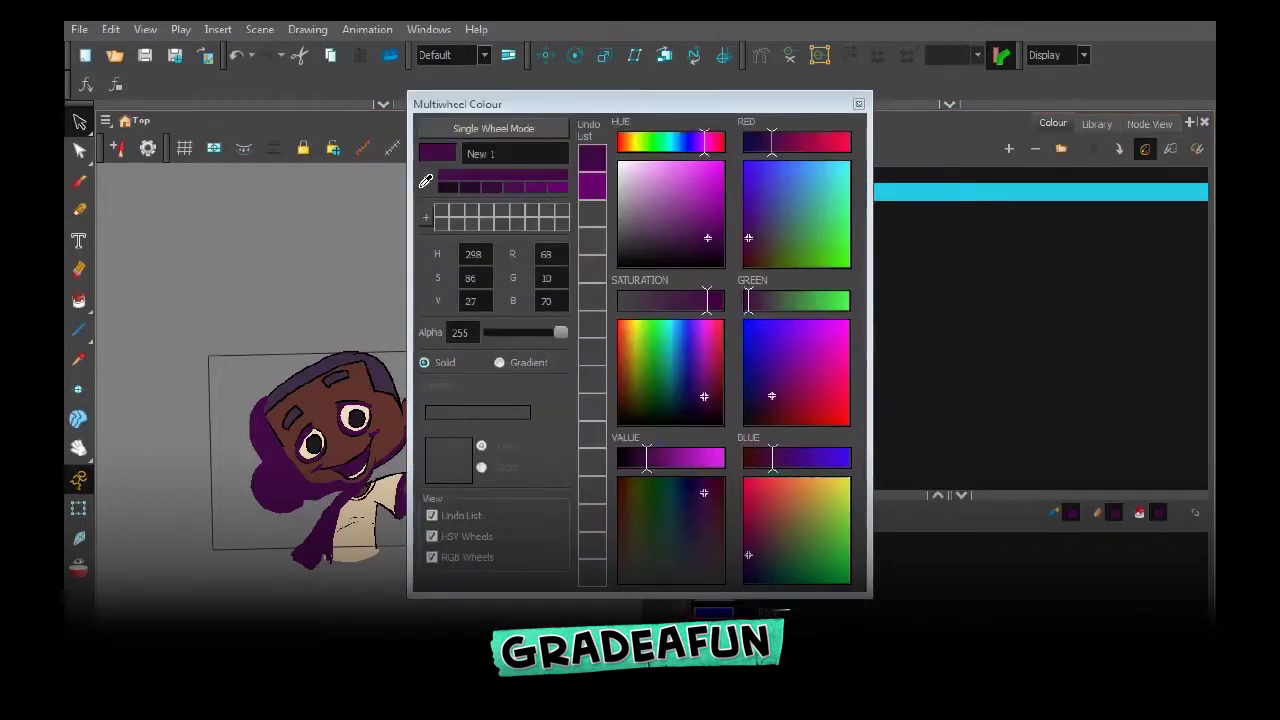
pyautogui.moveTo(704, 396); pyautogui.dragTo(688, 333)
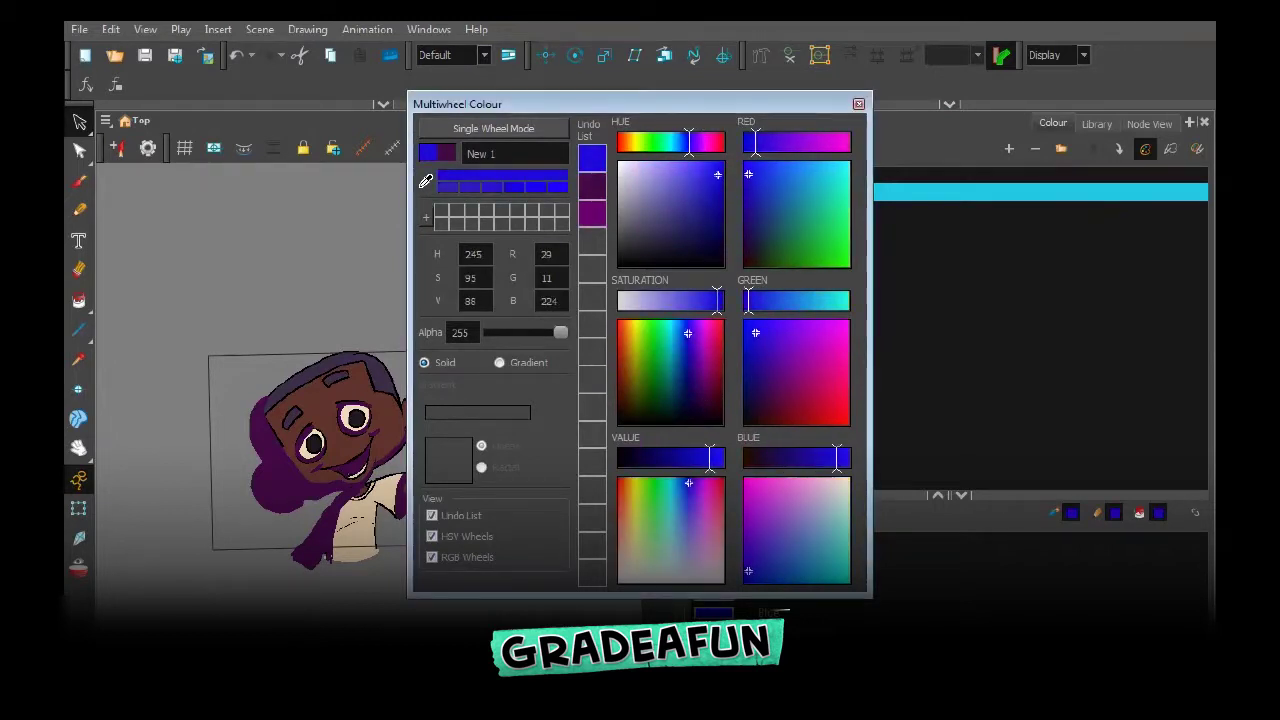
pyautogui.click(689, 176)
pyautogui.moveTo(689, 176); pyautogui.dragTo(680, 142)
pyautogui.moveTo(498, 154); pyautogui.dragTo(467, 154)
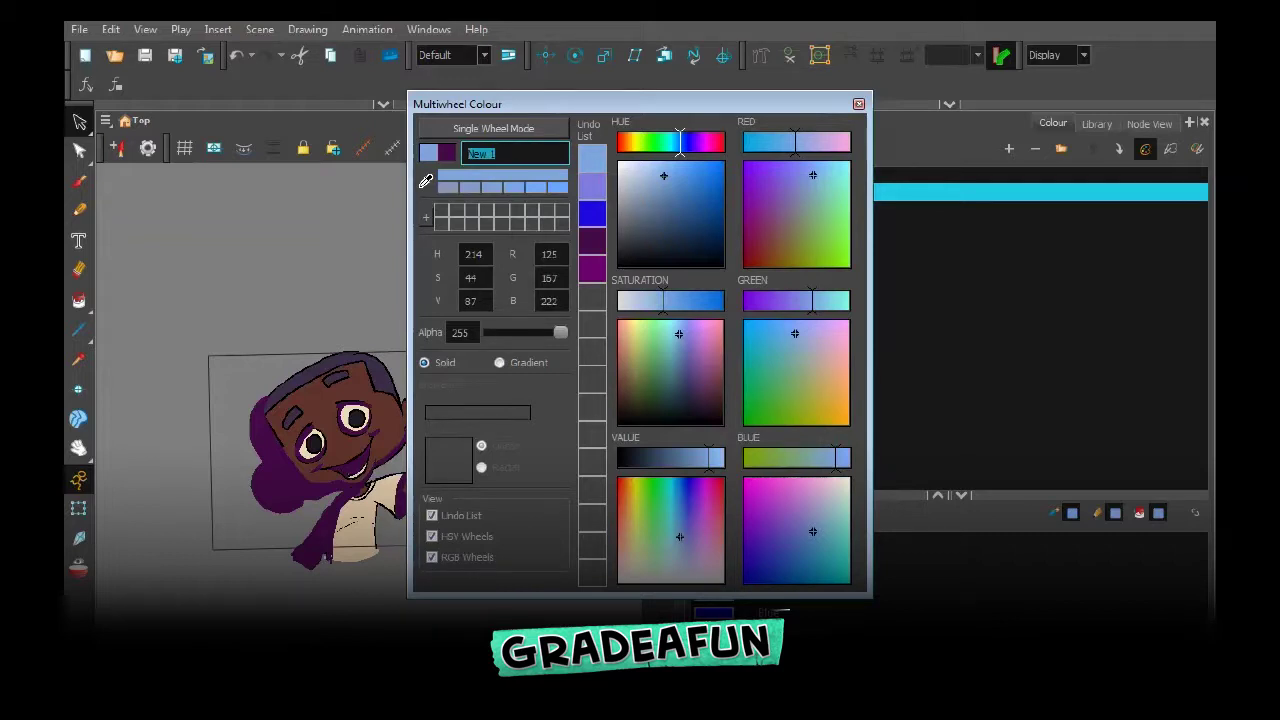
pyautogui.write('bkg')
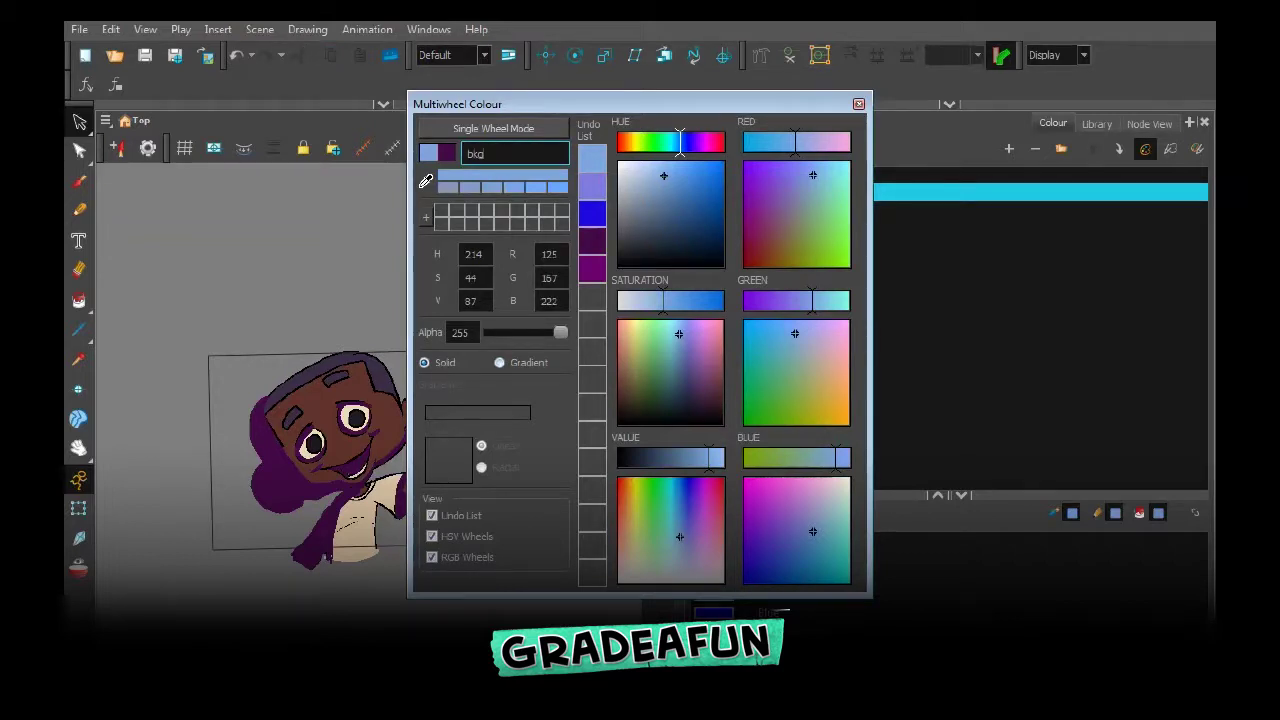
pyautogui.press('Return')
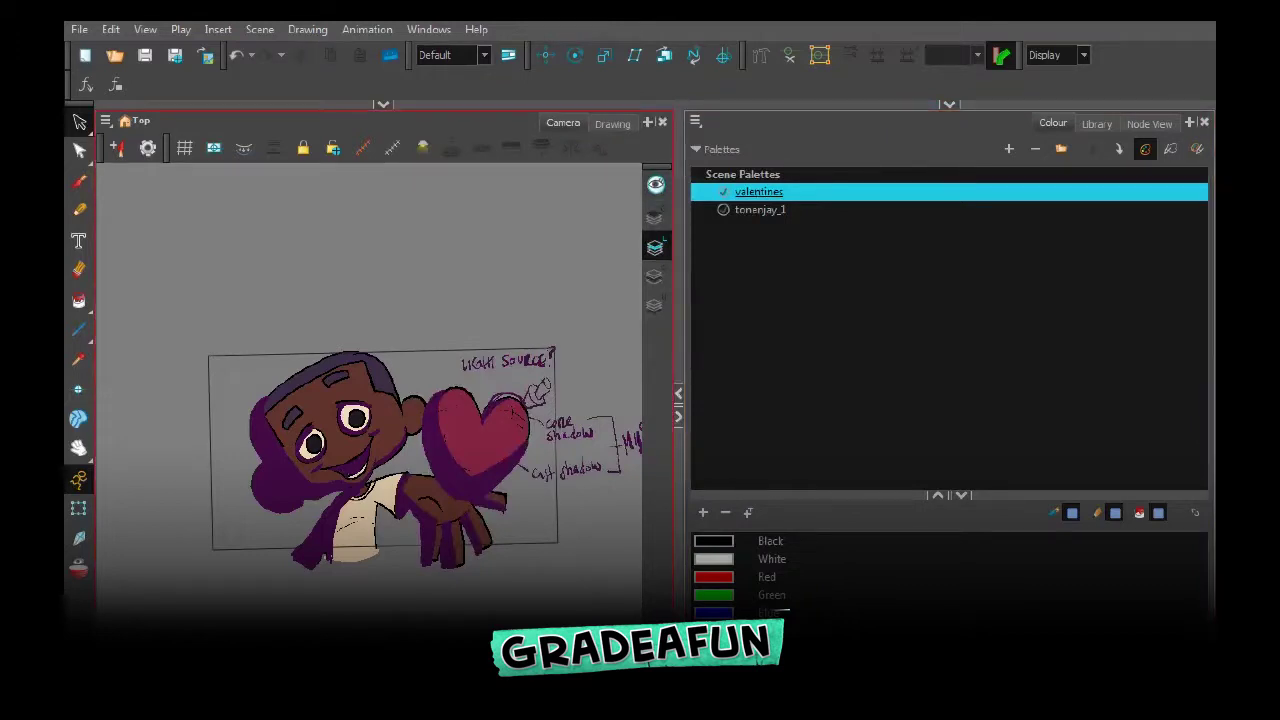
# Draw a closed light blue outline around the camera frame on the bkg layer and fill it with the bkg colour
pyautogui.hotkey('alt', 'b')
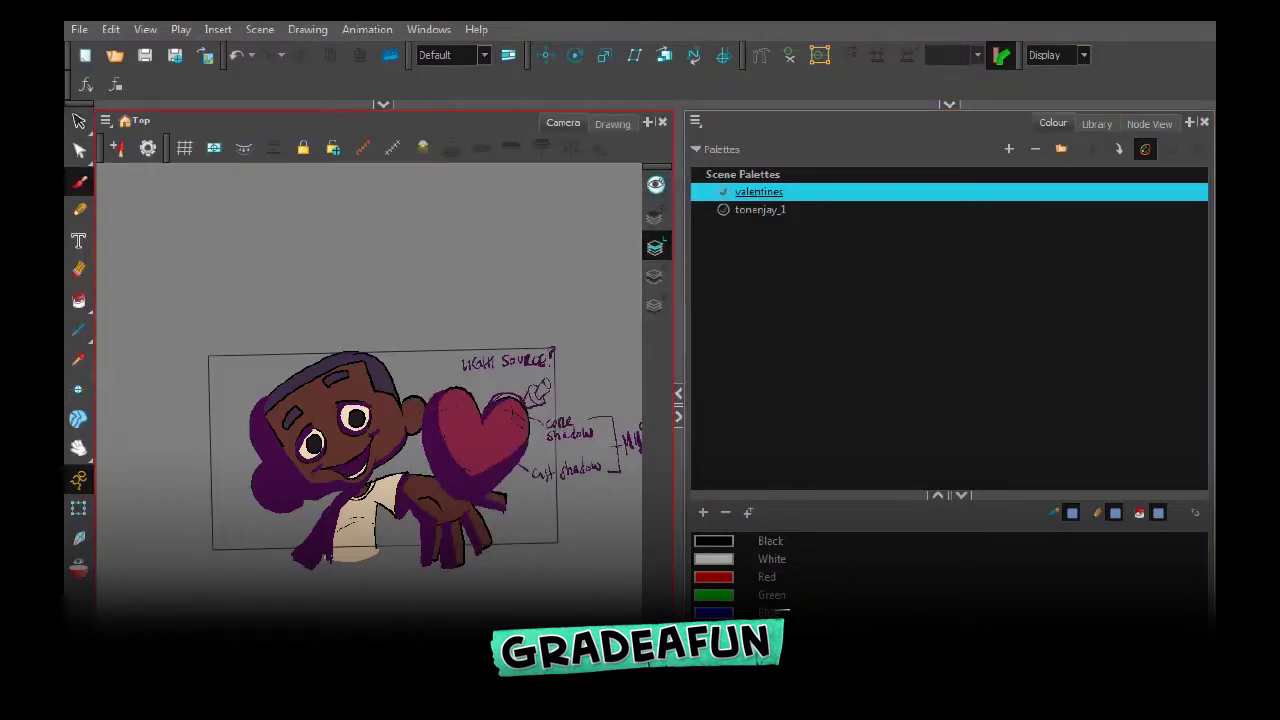
pyautogui.moveTo(181, 330)
pyautogui.mouseDown()
pyautogui.moveTo(188, 544)
pyautogui.moveTo(232, 582)
pyautogui.moveTo(405, 585)
pyautogui.moveTo(578, 566)
pyautogui.moveTo(580, 340)
pyautogui.moveTo(440, 316)
pyautogui.moveTo(179, 327)
pyautogui.moveTo(182, 420)
pyautogui.mouseUp()
pyautogui.click(79, 300)
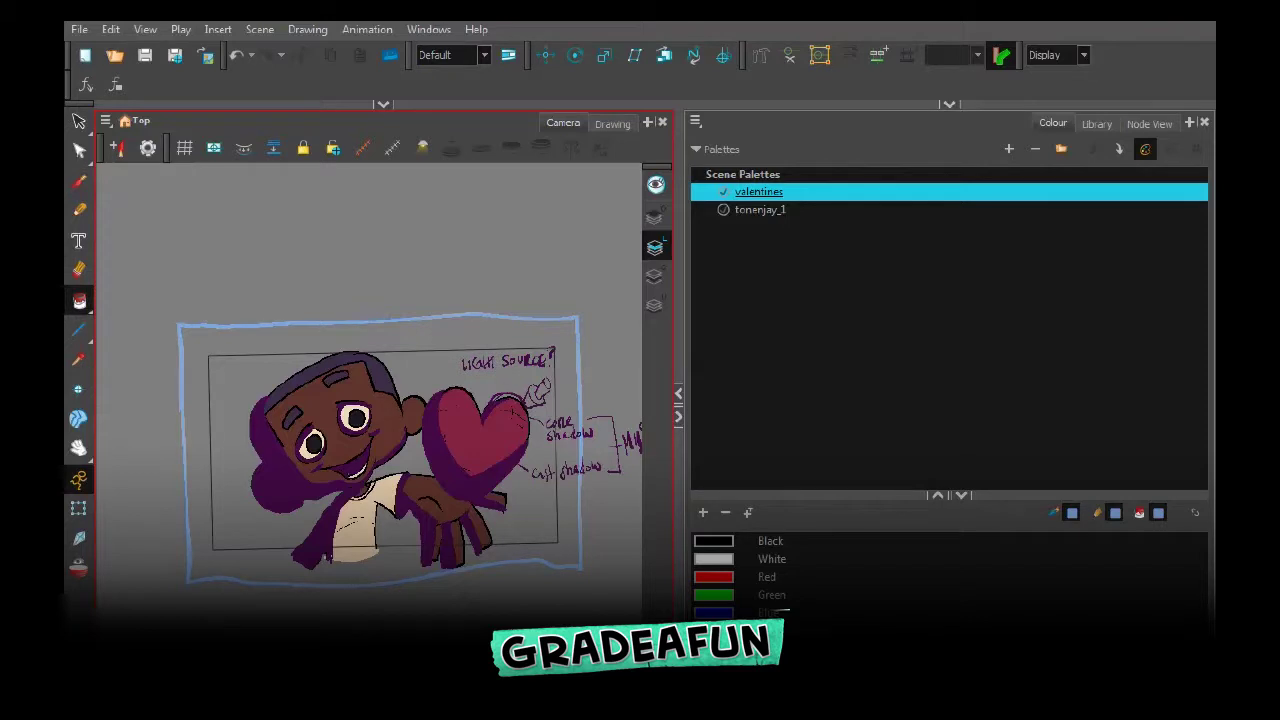
pyautogui.click(226, 400)
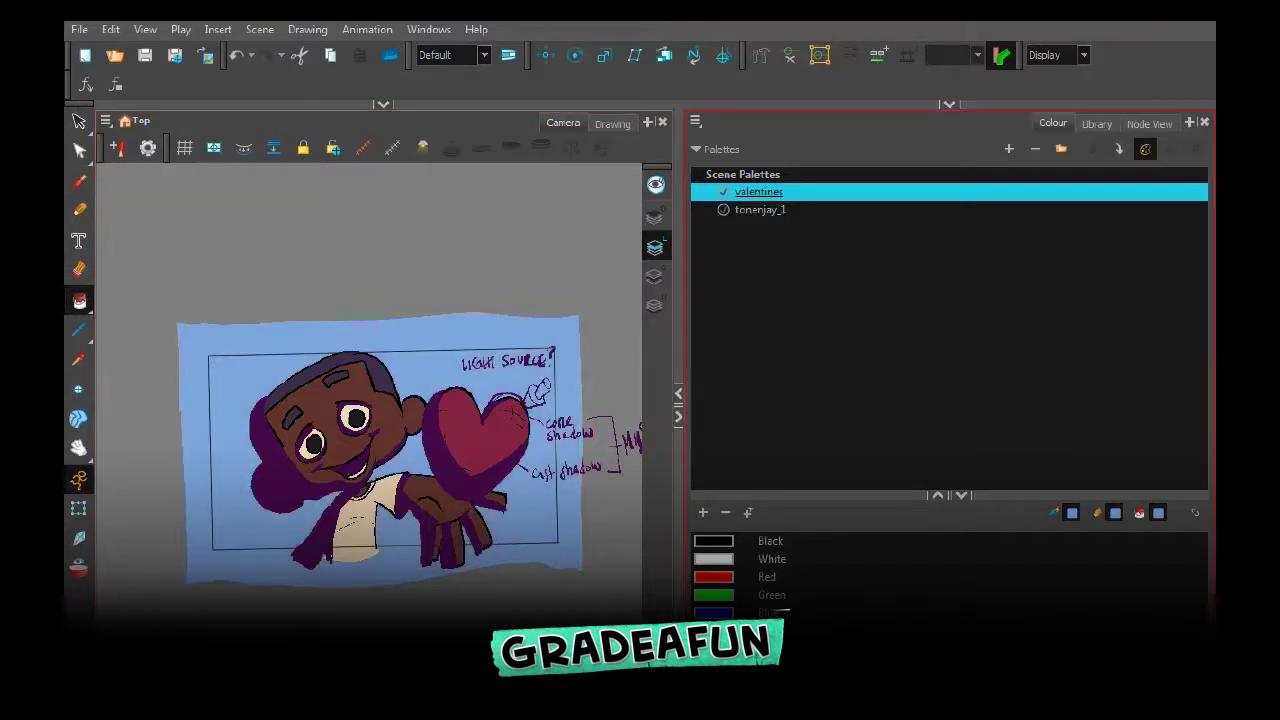
# Turn the grad colour into a linear gradient that starts in purple with H 263, S 70, V 87
pyautogui.scroll(-1, 950, 577)
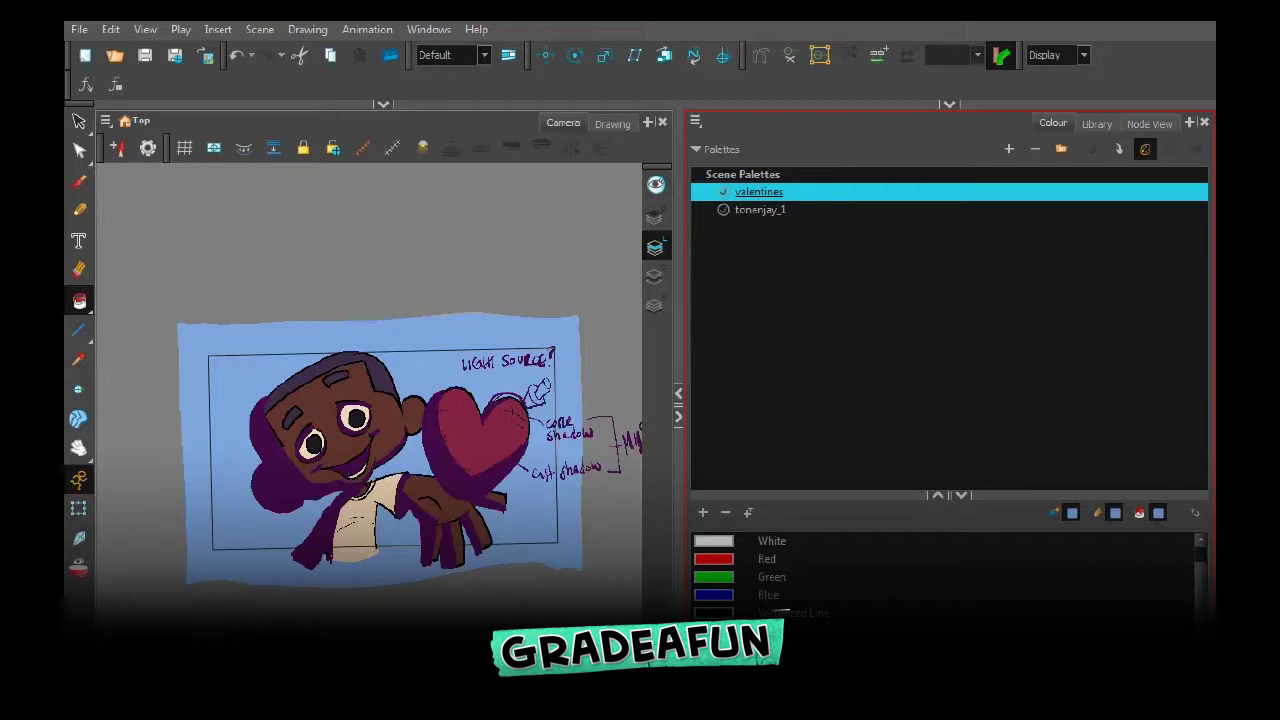
pyautogui.doubleClick(714, 649)
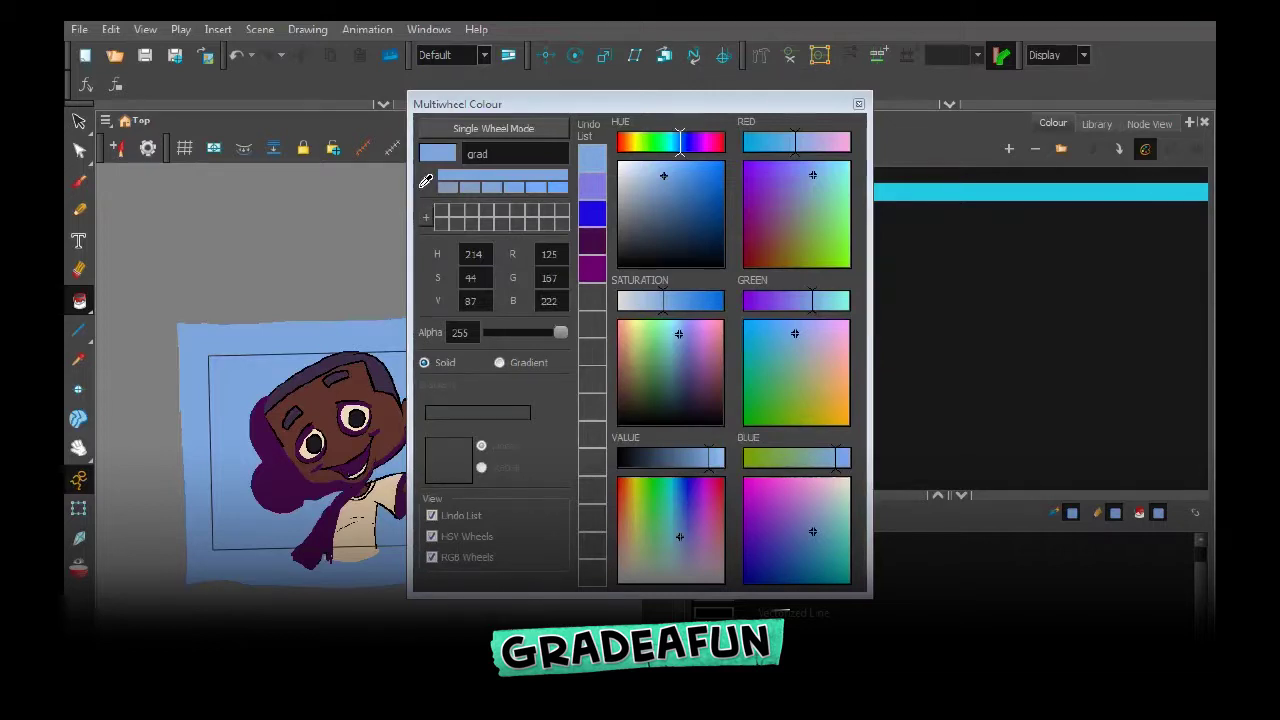
pyautogui.moveTo(812, 301); pyautogui.dragTo(771, 301)
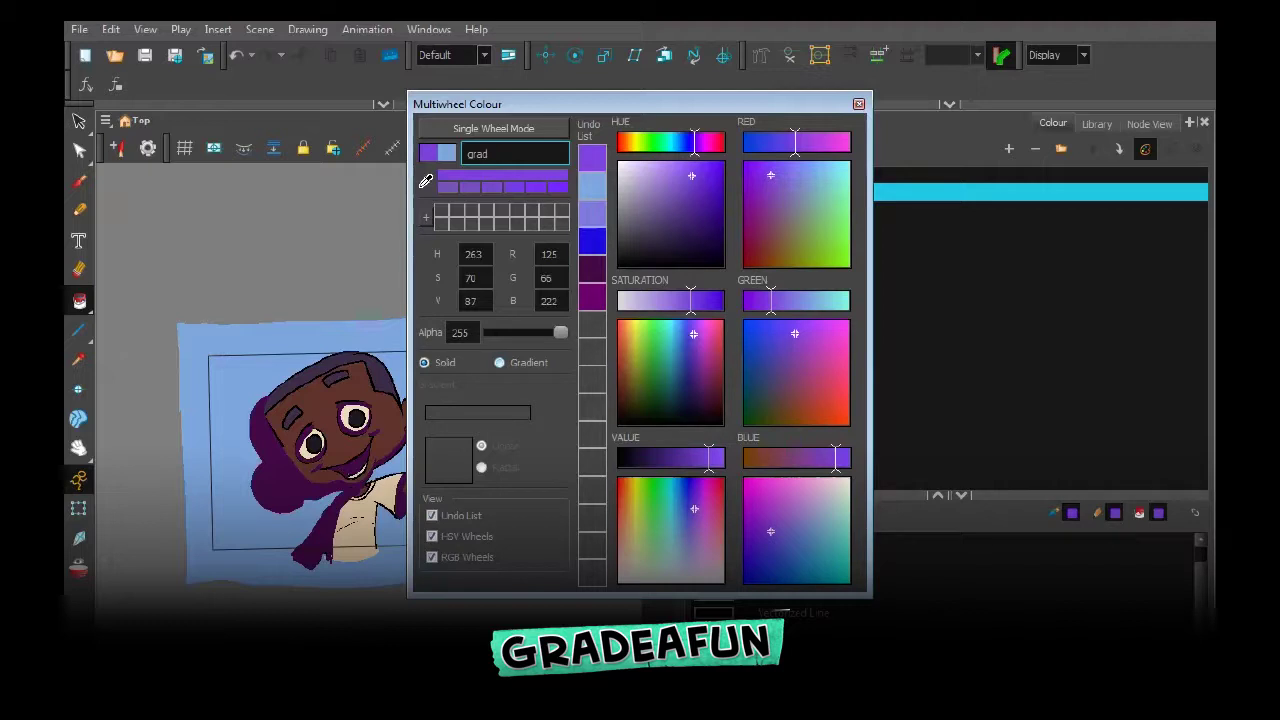
pyautogui.click(500, 363)
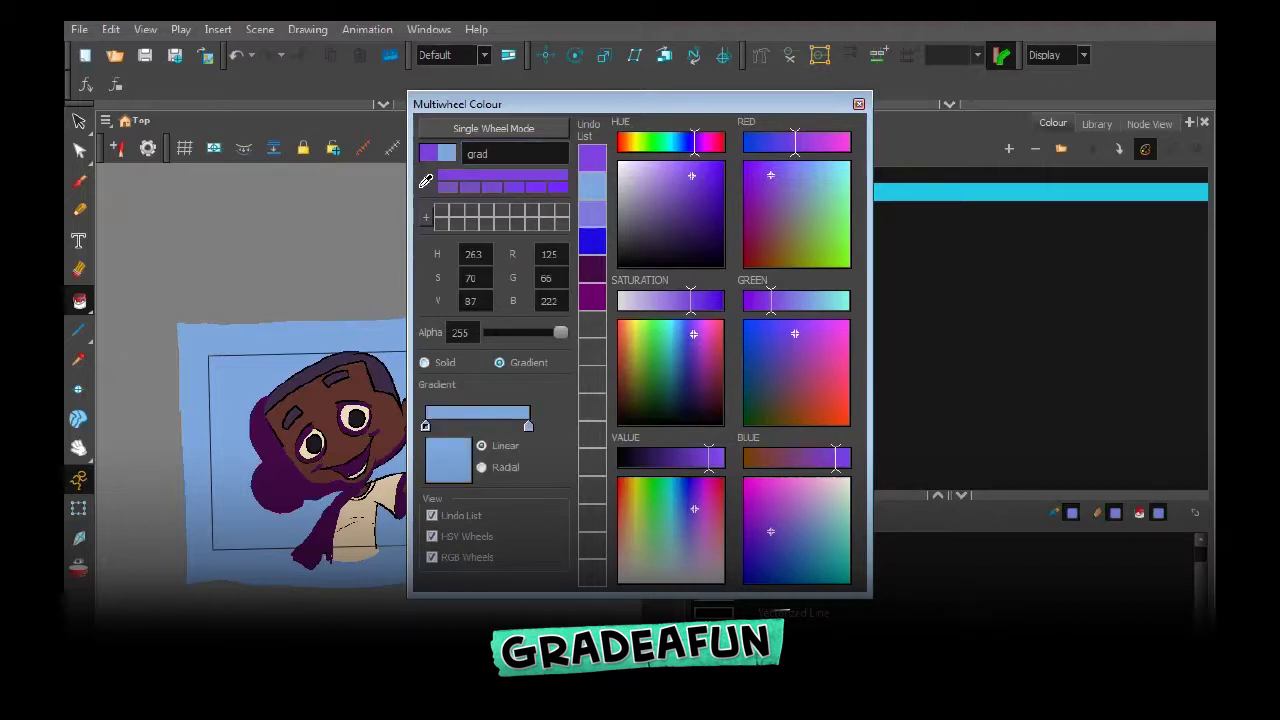
pyautogui.moveTo(426, 426); pyautogui.dragTo(426, 426)
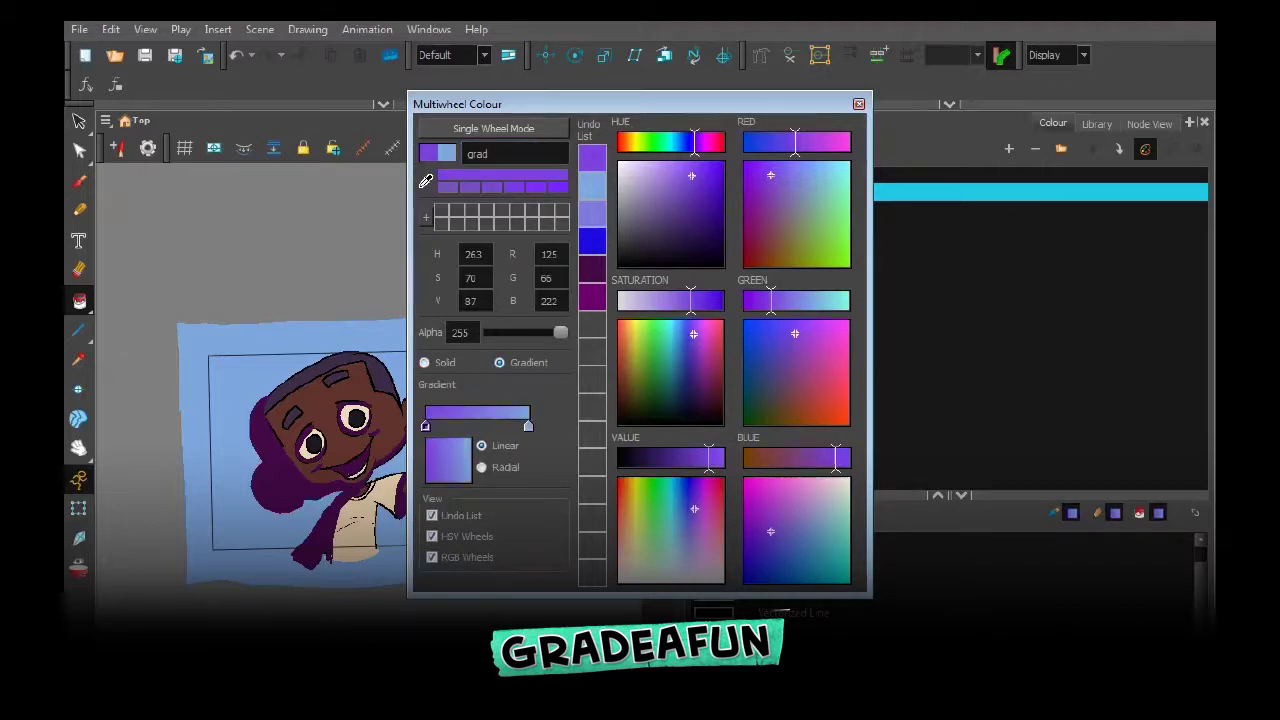
# Make the gradient's light blue end fully transparent with alpha 0 and rename the colour grad-bkg
pyautogui.click(528, 426)
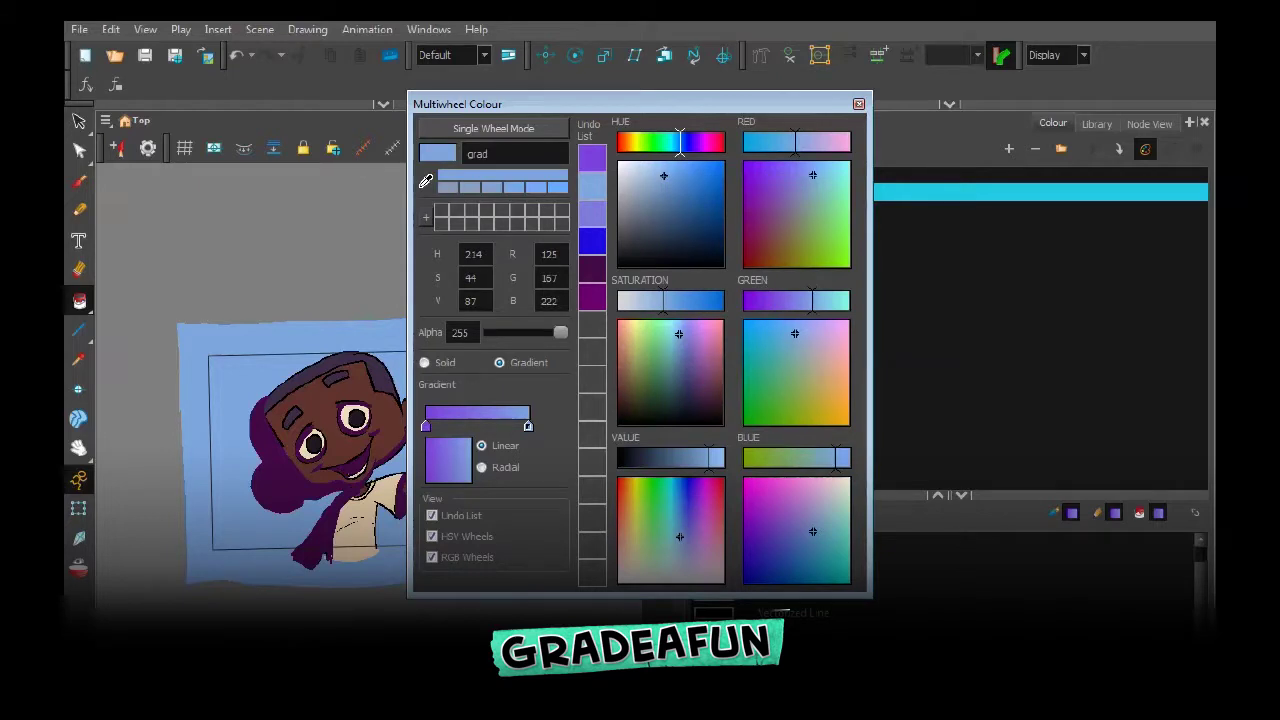
pyautogui.moveTo(560, 332); pyautogui.dragTo(487, 332)
pyautogui.click(508, 154)
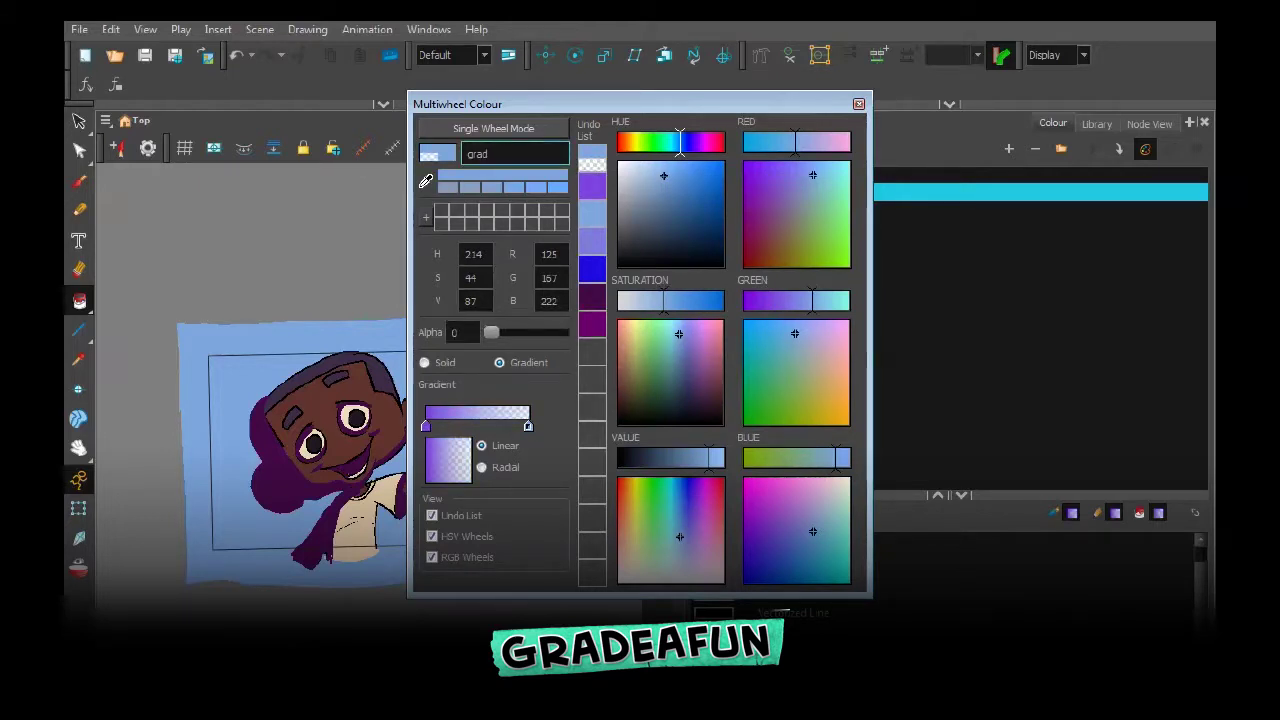
pyautogui.write('grad-bkg')
pyautogui.press('Return')
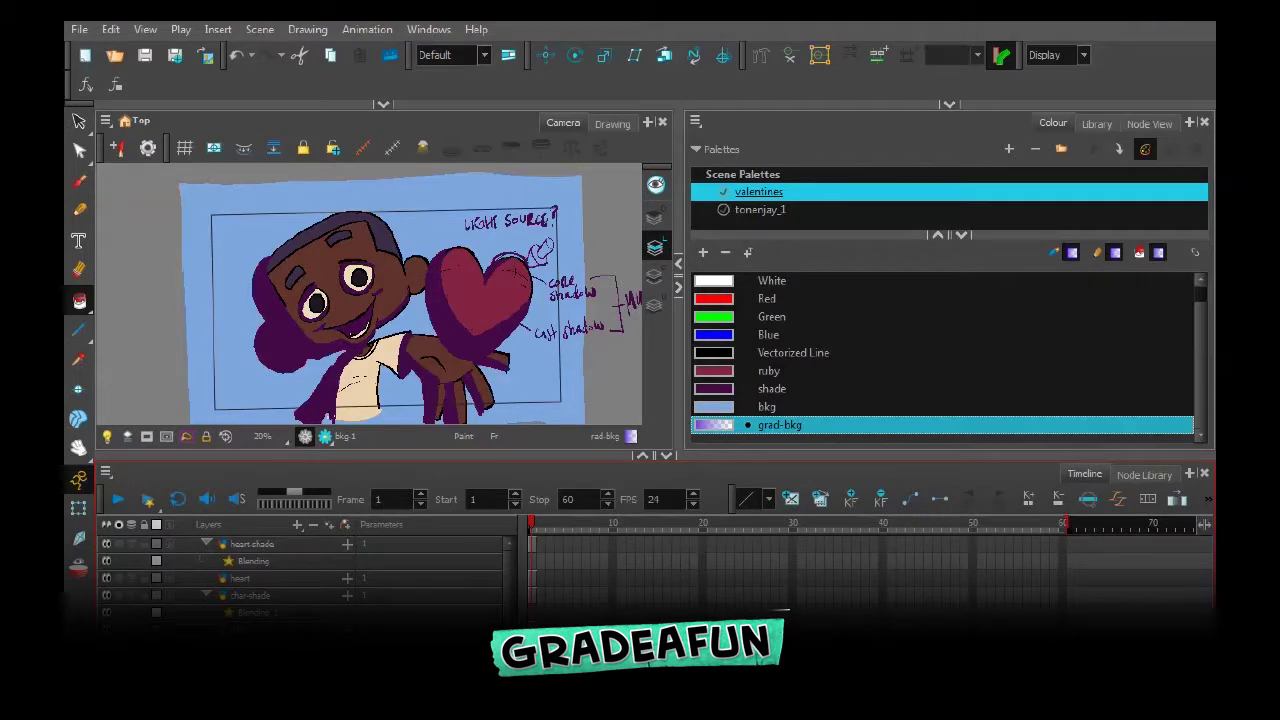
# Duplicate the bkg layer and name the copy bkg_grad
pyautogui.rightClick(296, 655)
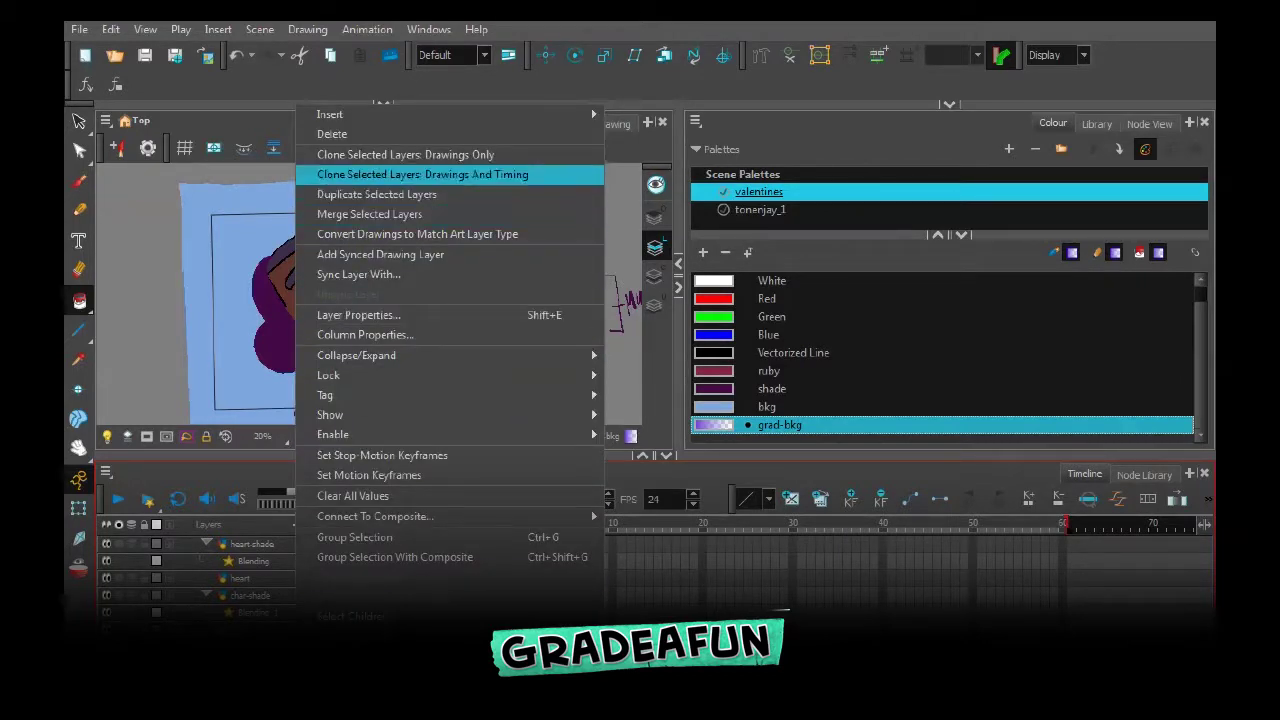
pyautogui.click(377, 195)
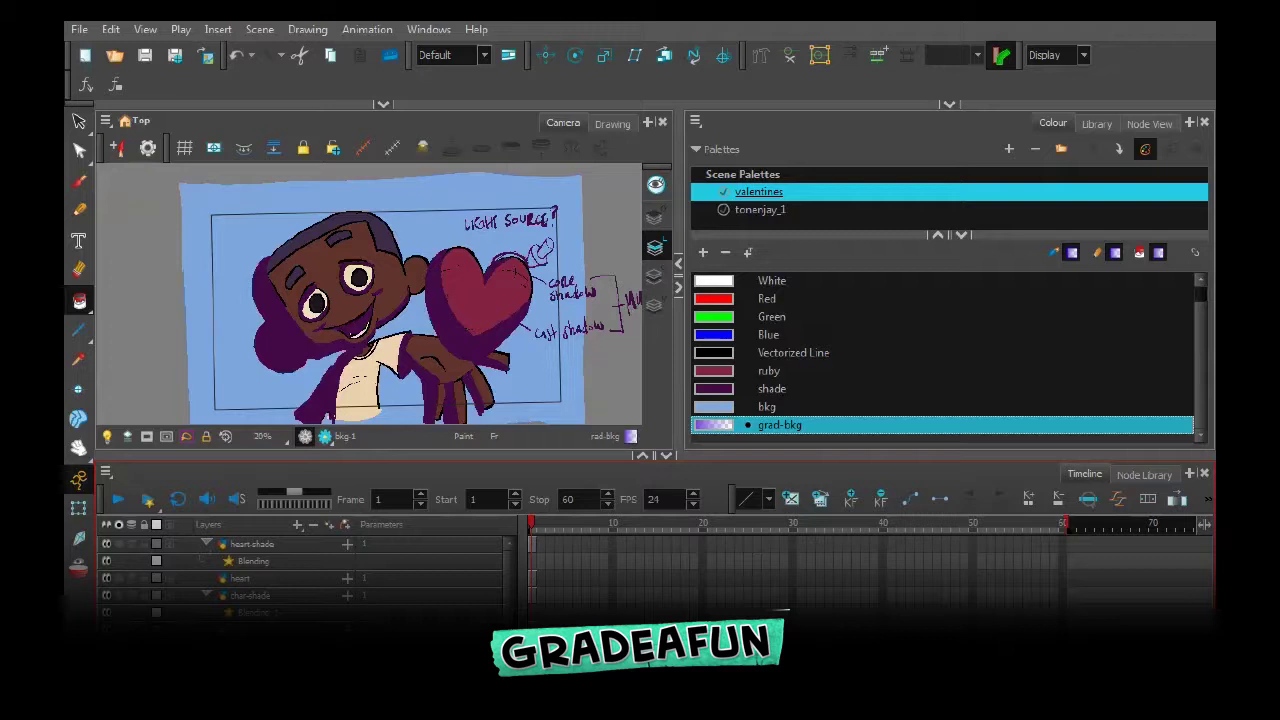
pyautogui.click(252, 664)
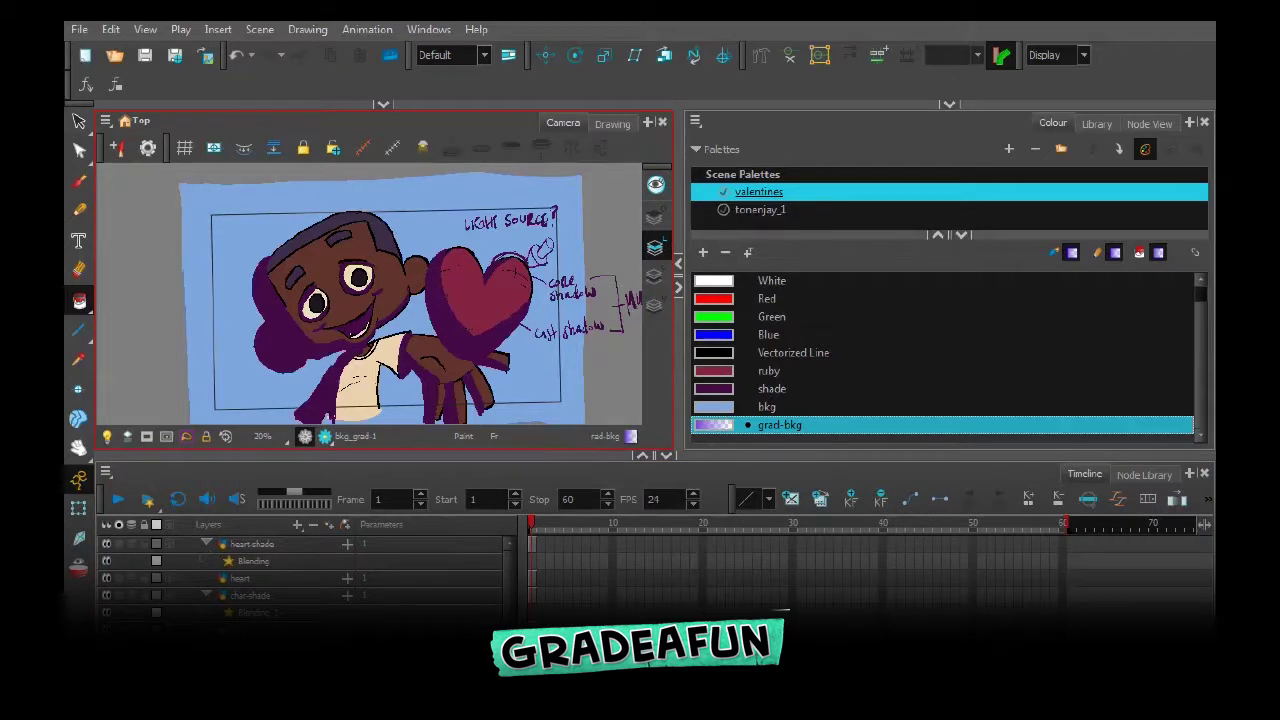
# Select all artwork on the bkg_grad layer and remove its extra strokes
pyautogui.hotkey('alt', 's')
pyautogui.hotkey('ctrl', 'a')
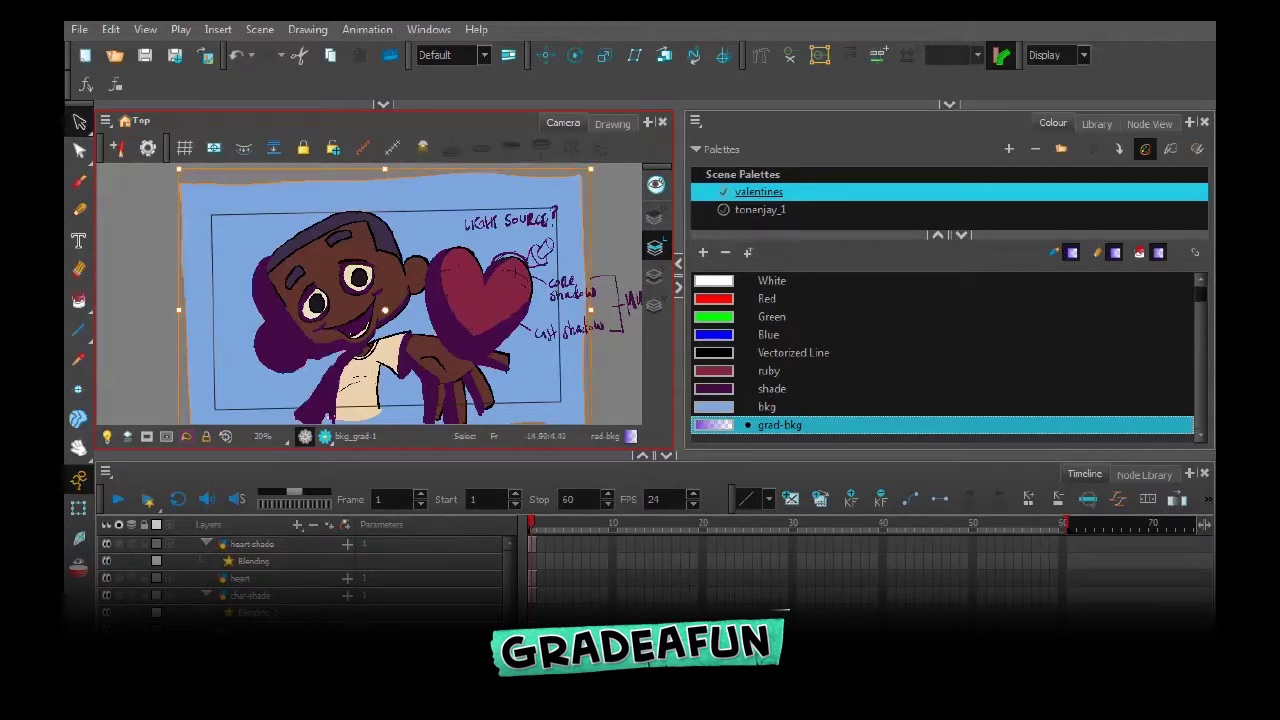
pyautogui.scroll(-2, 222, 276)
pyautogui.click(165, 191)
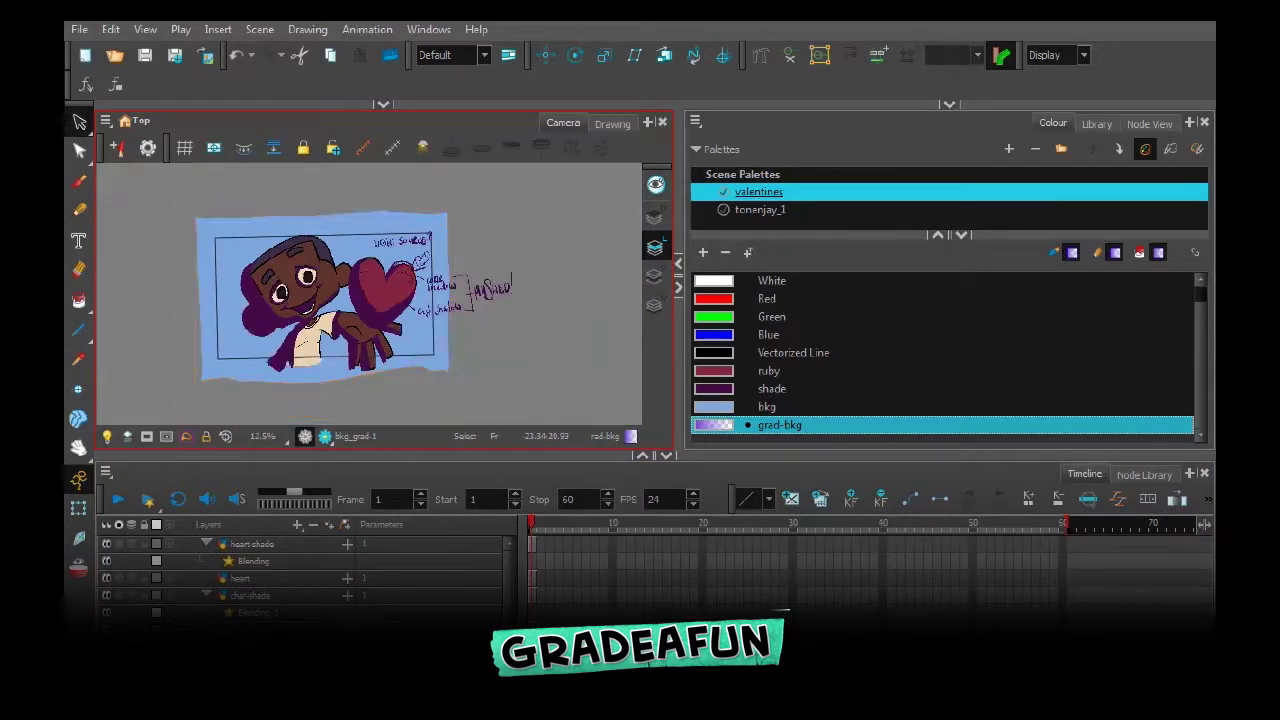
pyautogui.moveTo(162, 205)
pyautogui.mouseDown()
pyautogui.moveTo(140, 318)
pyautogui.moveTo(505, 190)
pyautogui.moveTo(170, 172)
pyautogui.mouseUp()
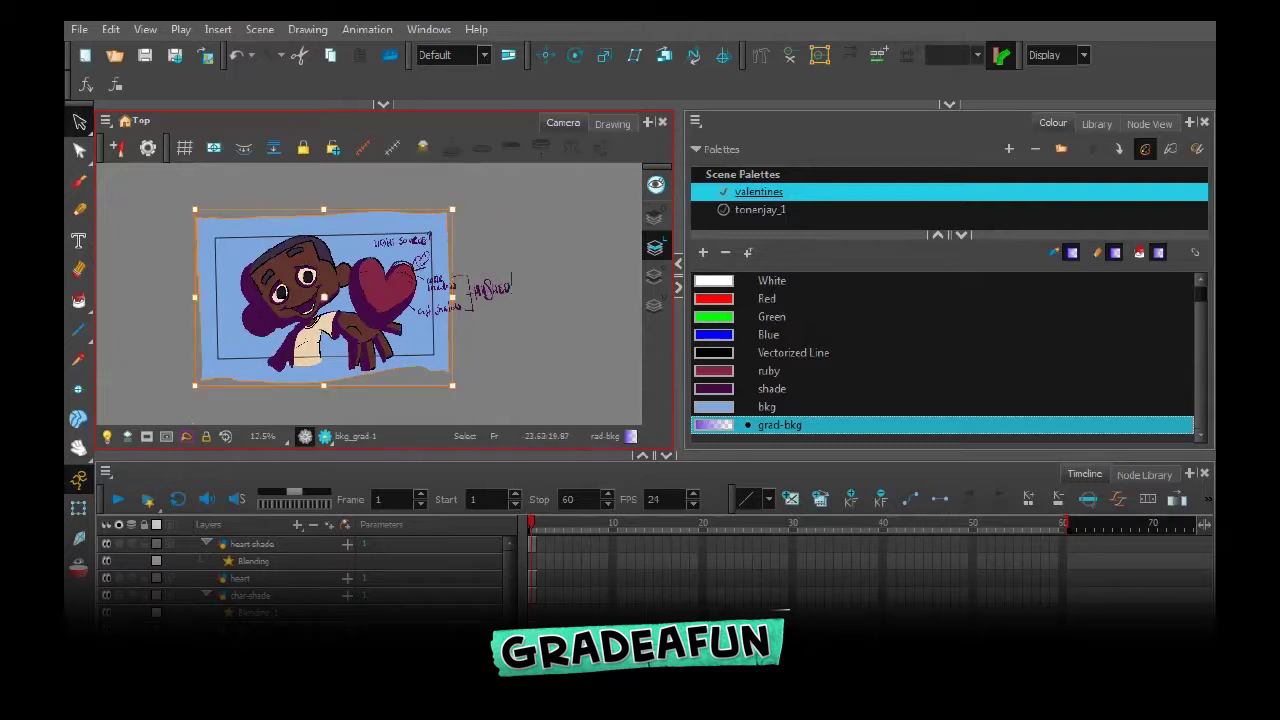
pyautogui.click(307, 29)
pyautogui.moveTo(330, 90)
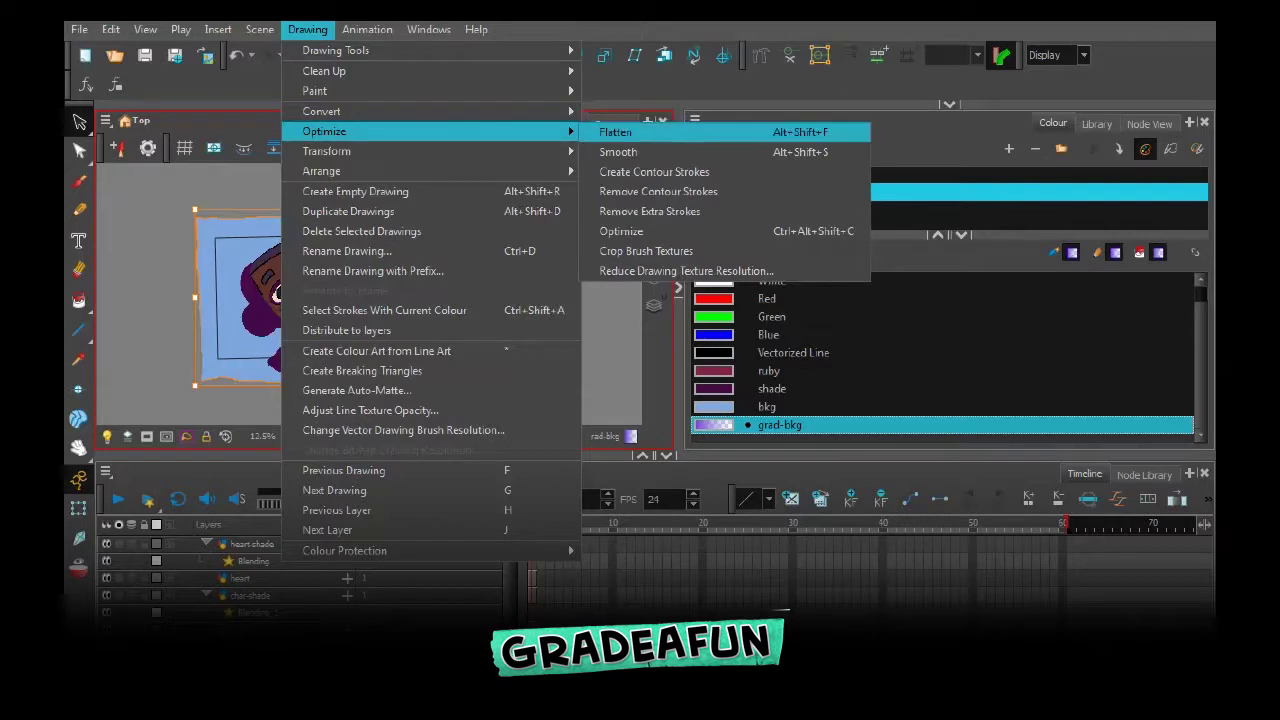
pyautogui.click(650, 211)
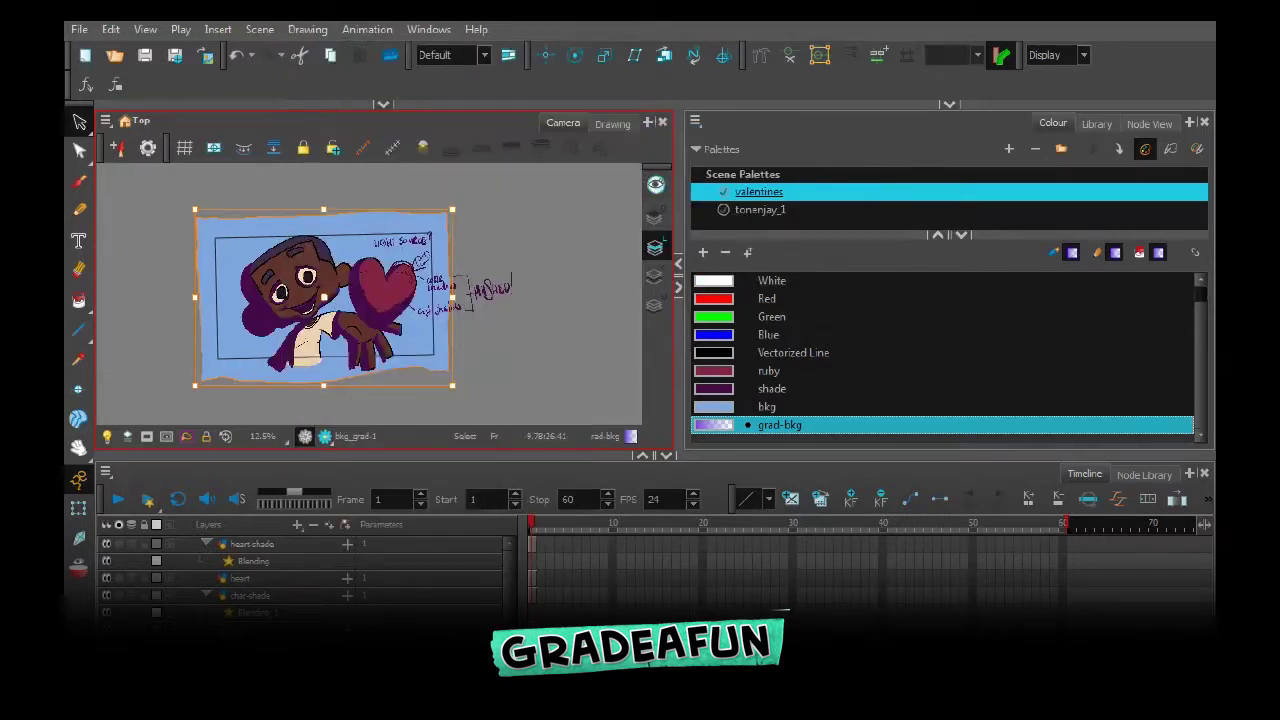
# Flatten the selected bkg_grad artwork and recolour it with the grad-bkg gradient
pyautogui.click(307, 29)
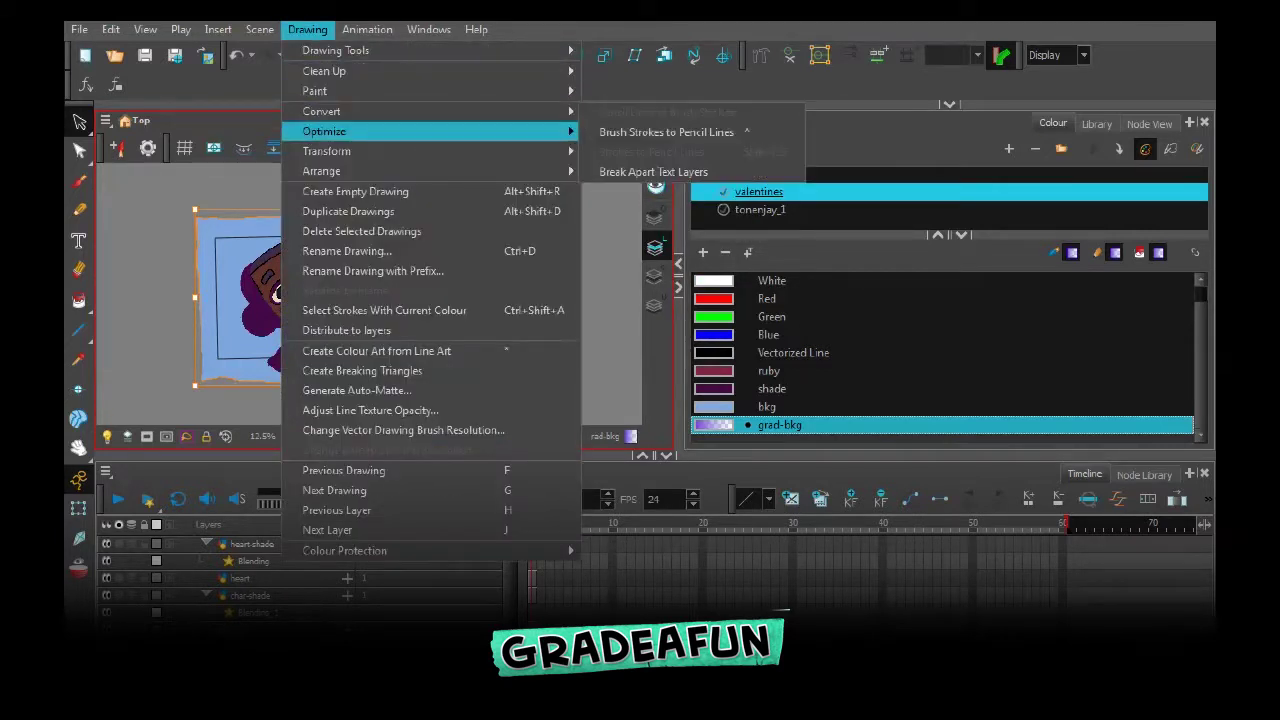
pyautogui.moveTo(330, 131)
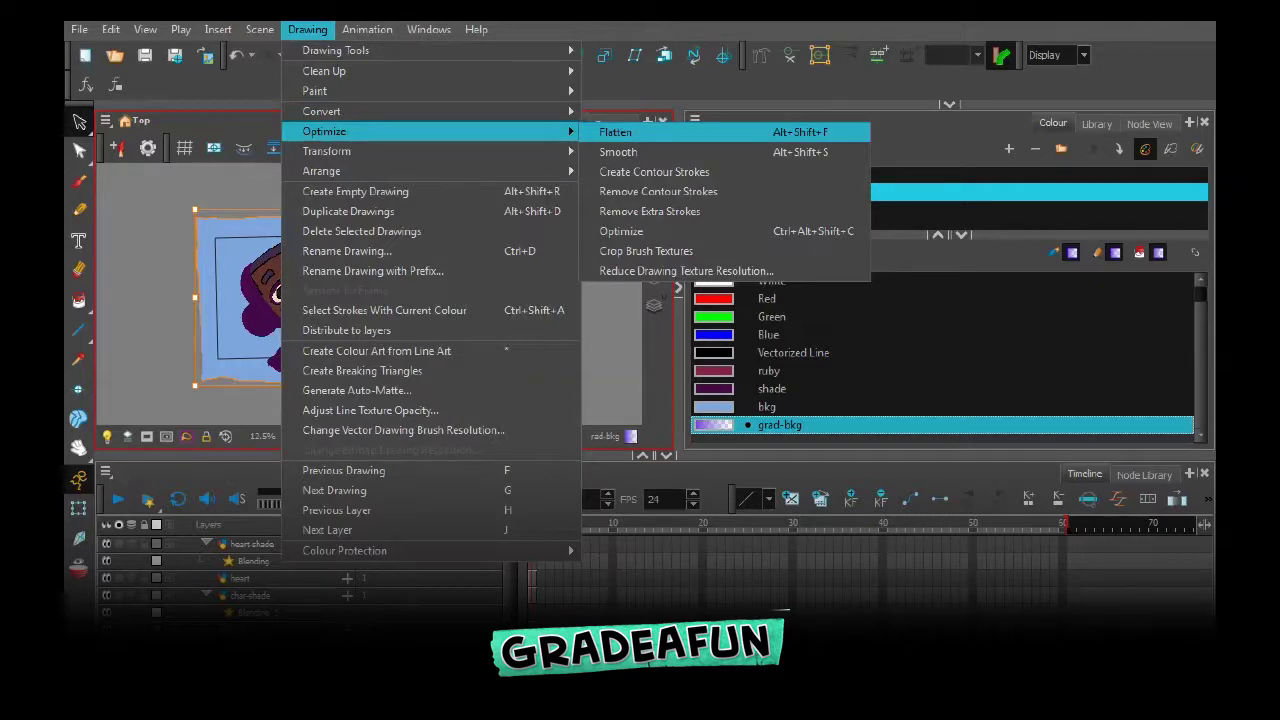
pyautogui.click(615, 131)
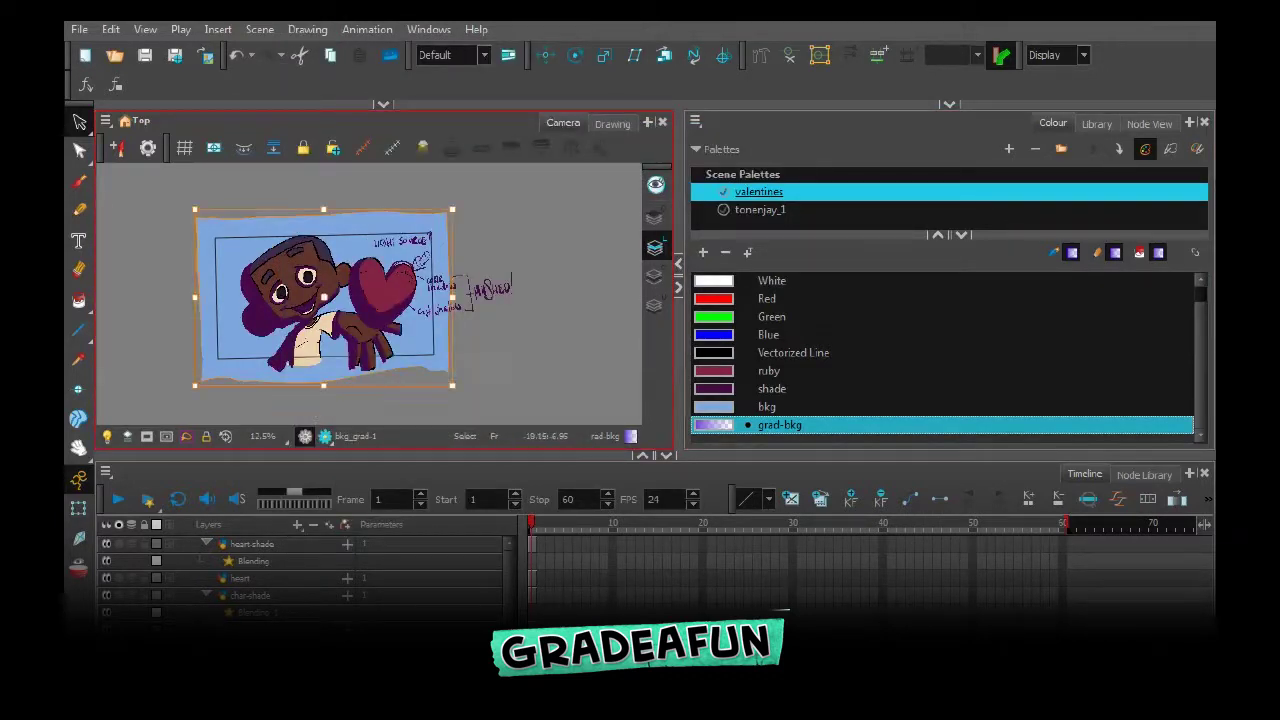
pyautogui.click(779, 425)
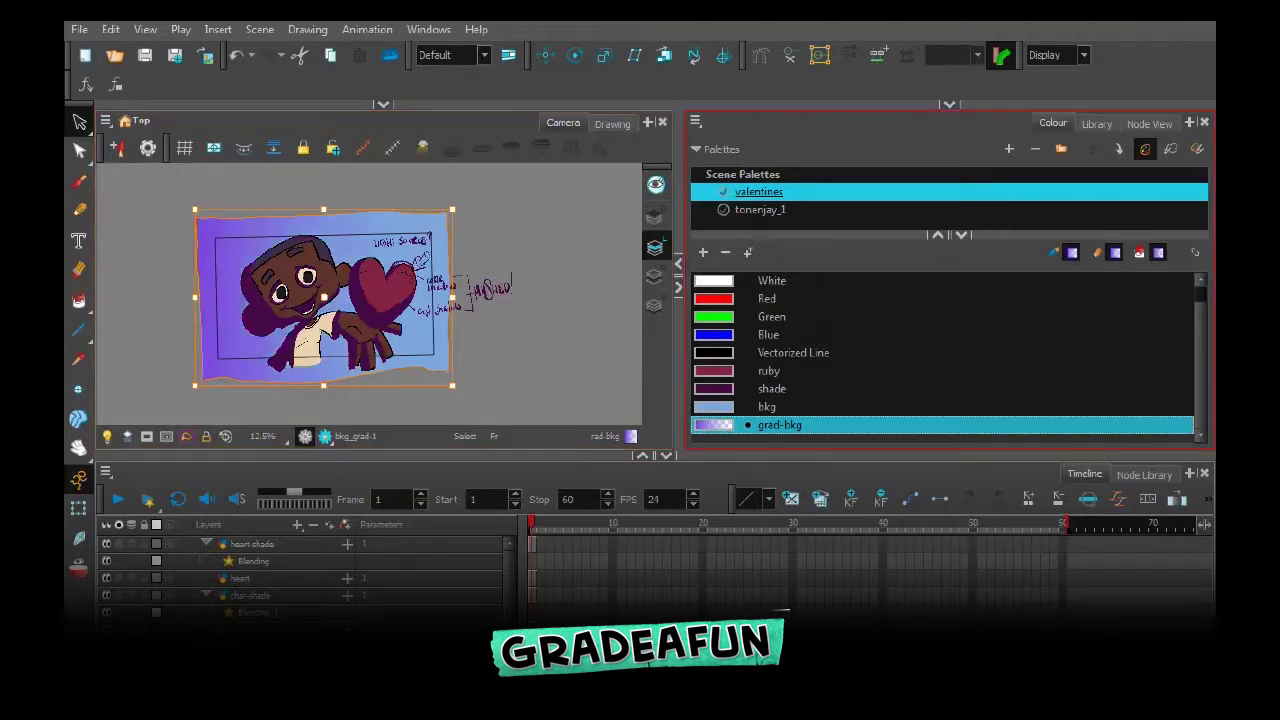
# Edit the bkg_grad gradient so it fades vertically upward from purple at the bottom, and show the rendered preview in the Camera view
pyautogui.click(79, 121)
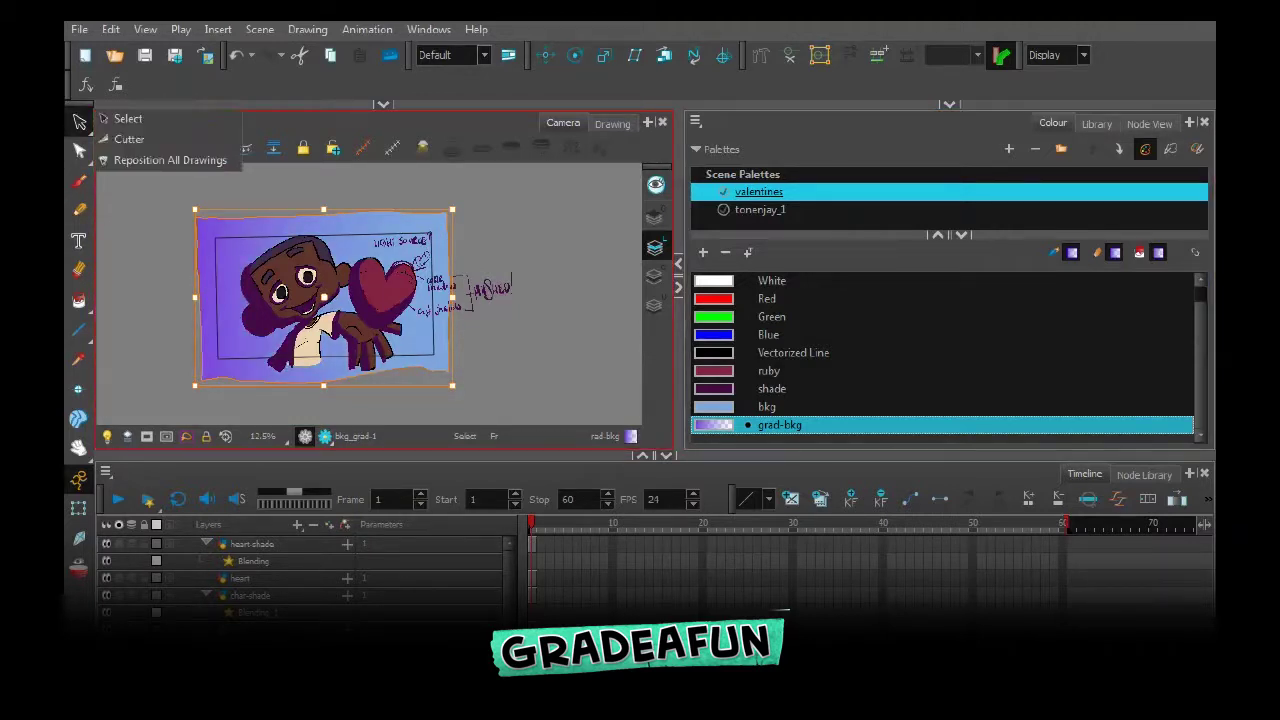
pyautogui.click(79, 150)
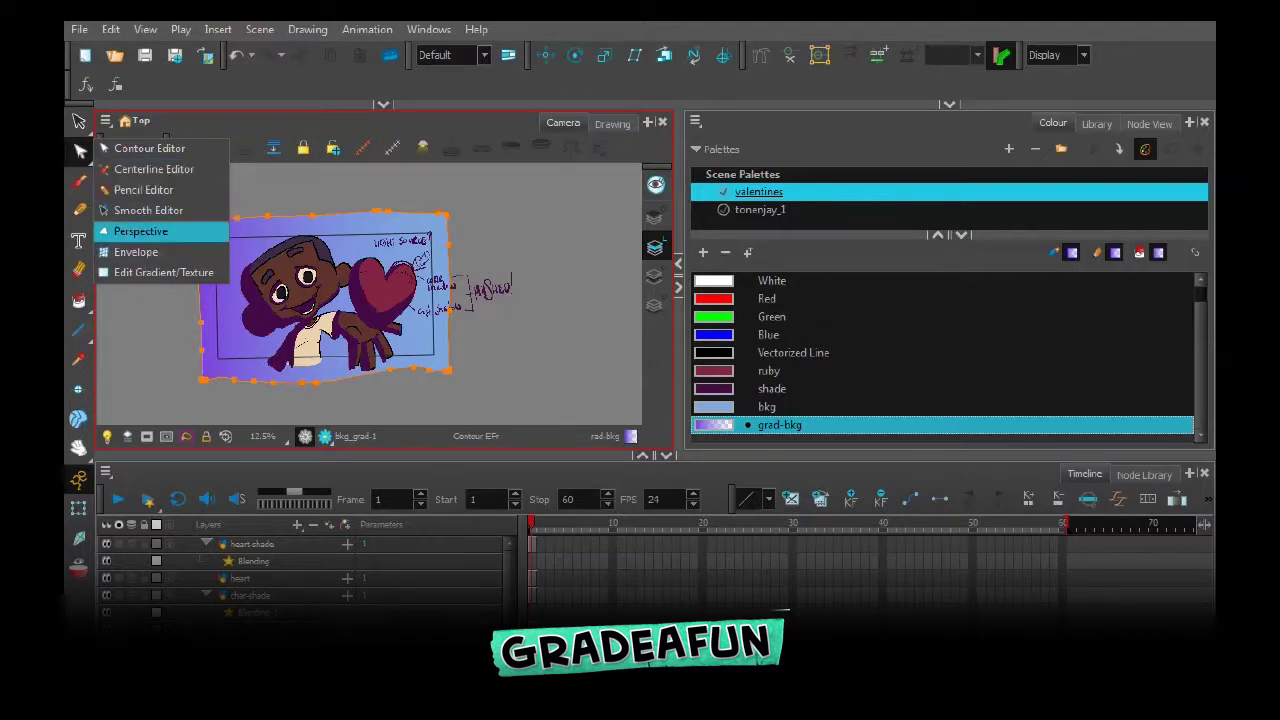
pyautogui.click(160, 272)
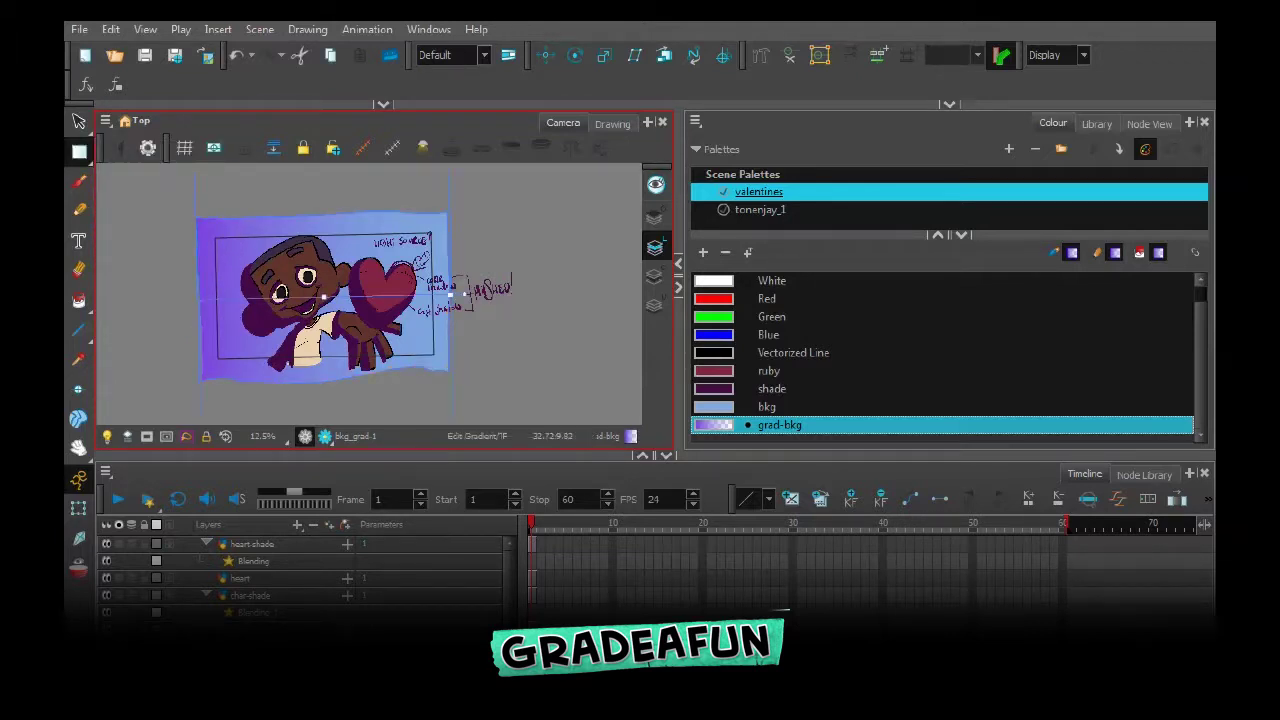
pyautogui.moveTo(324, 297); pyautogui.dragTo(348, 315)
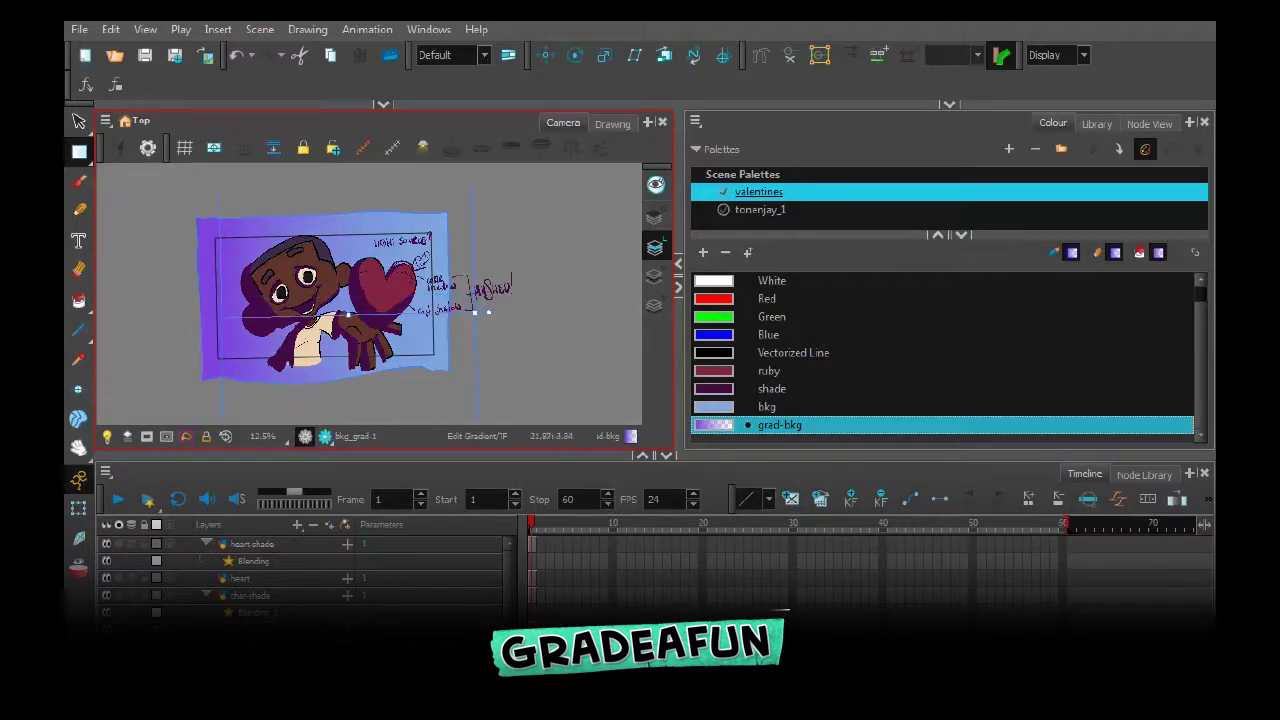
pyautogui.moveTo(475, 315); pyautogui.dragTo(348, 188)
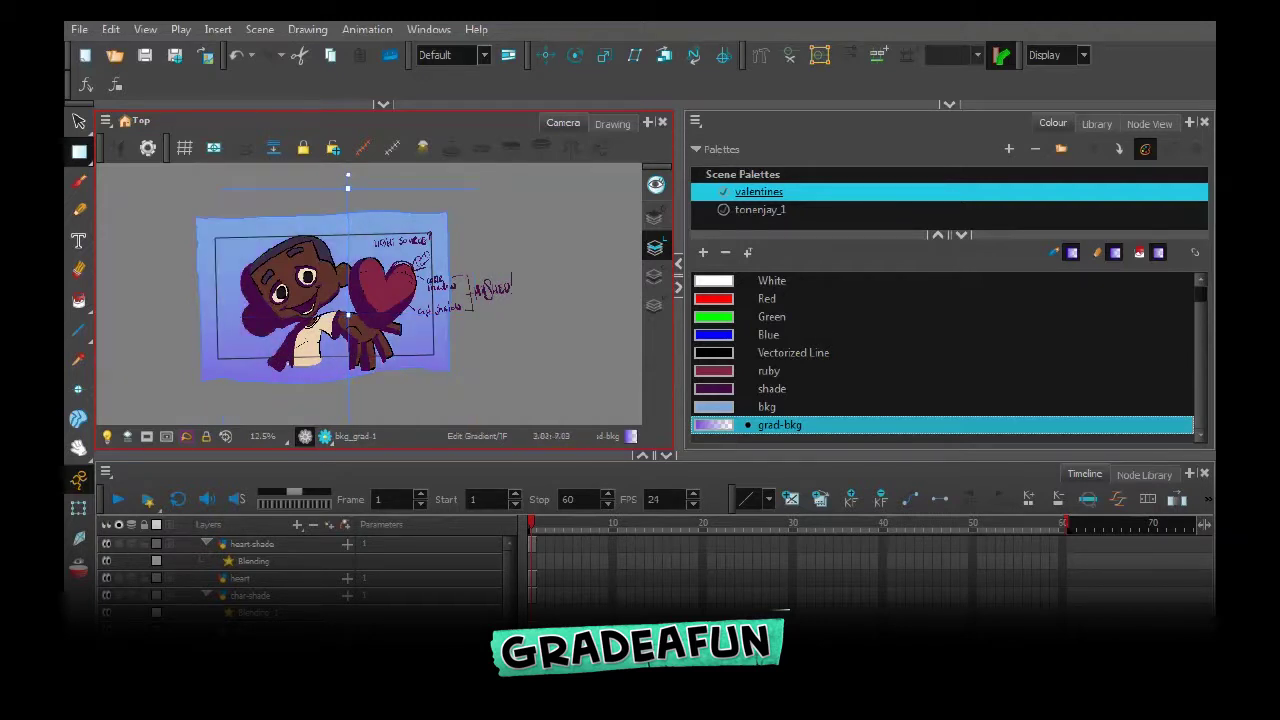
pyautogui.moveTo(347, 301); pyautogui.dragTo(342, 286)
pyautogui.click(324, 436)
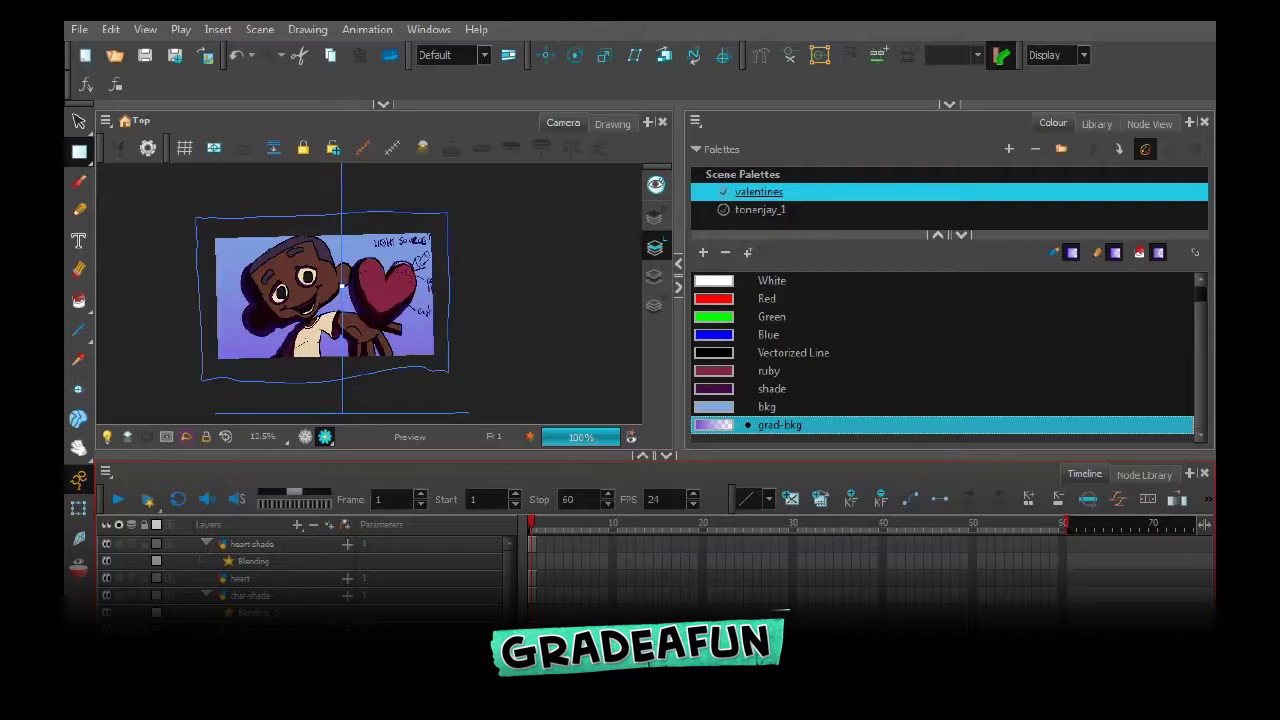
pyautogui.click(341, 287)
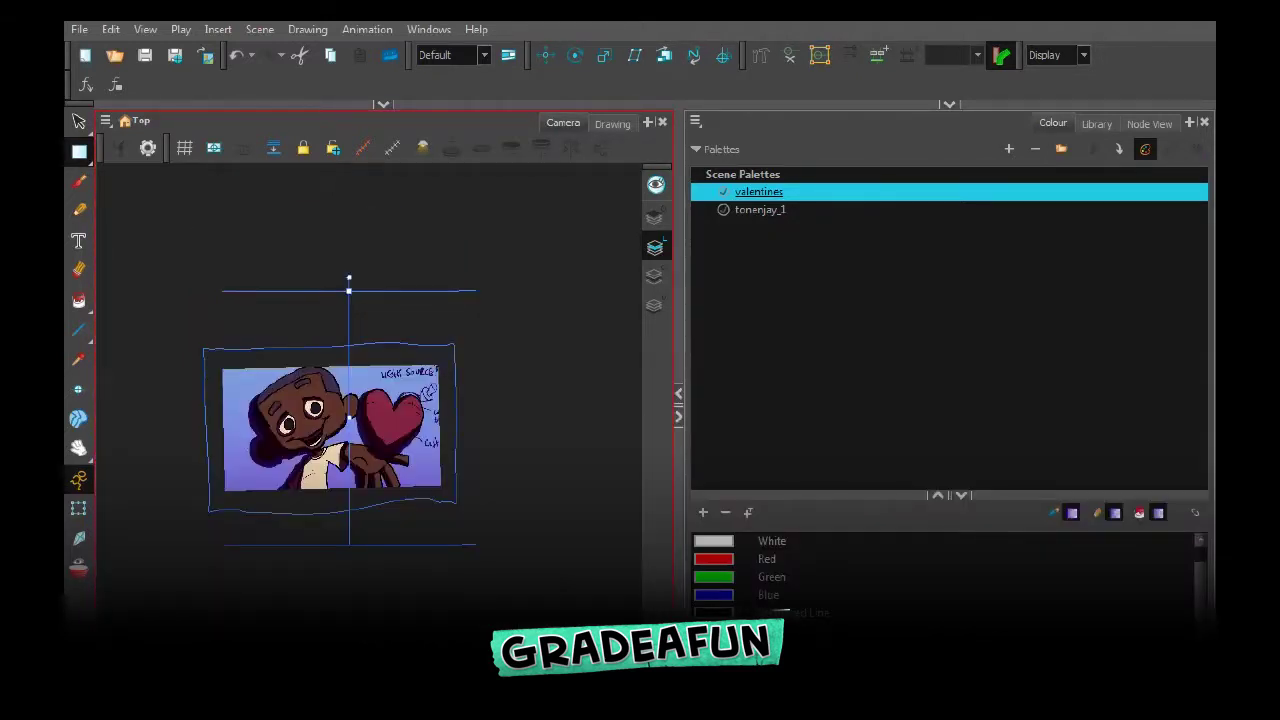
# Show the node network and move the Blending and Blending_1 nodes closer to the heart-shade and char-shade nodes
pyautogui.click(948, 340)
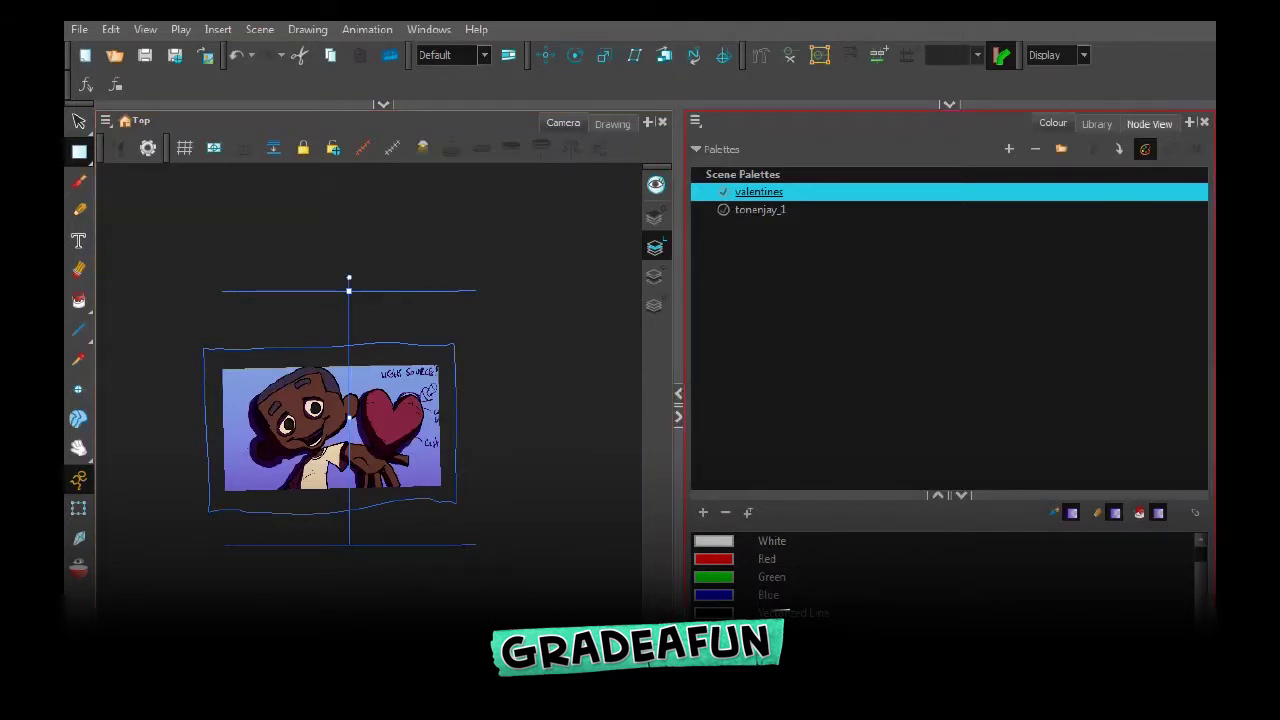
pyautogui.click(1149, 124)
pyautogui.click(1040, 240)
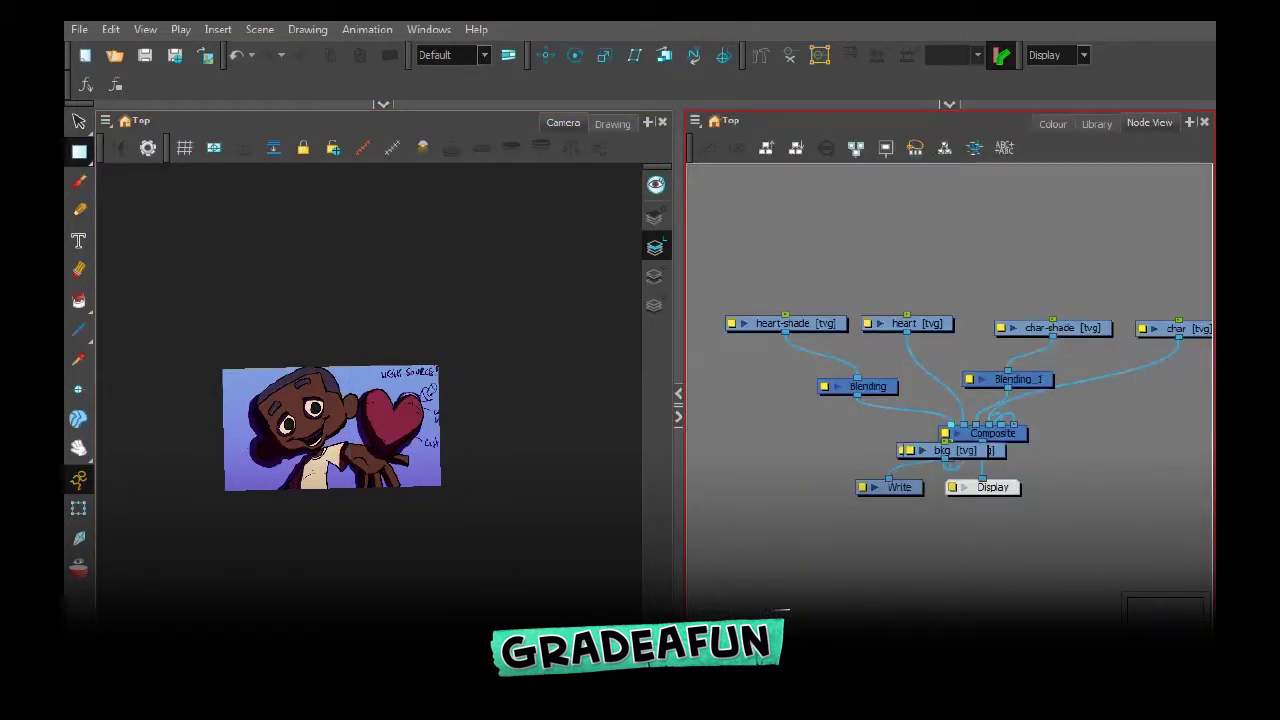
pyautogui.moveTo(703, 247); pyautogui.dragTo(1212, 540)
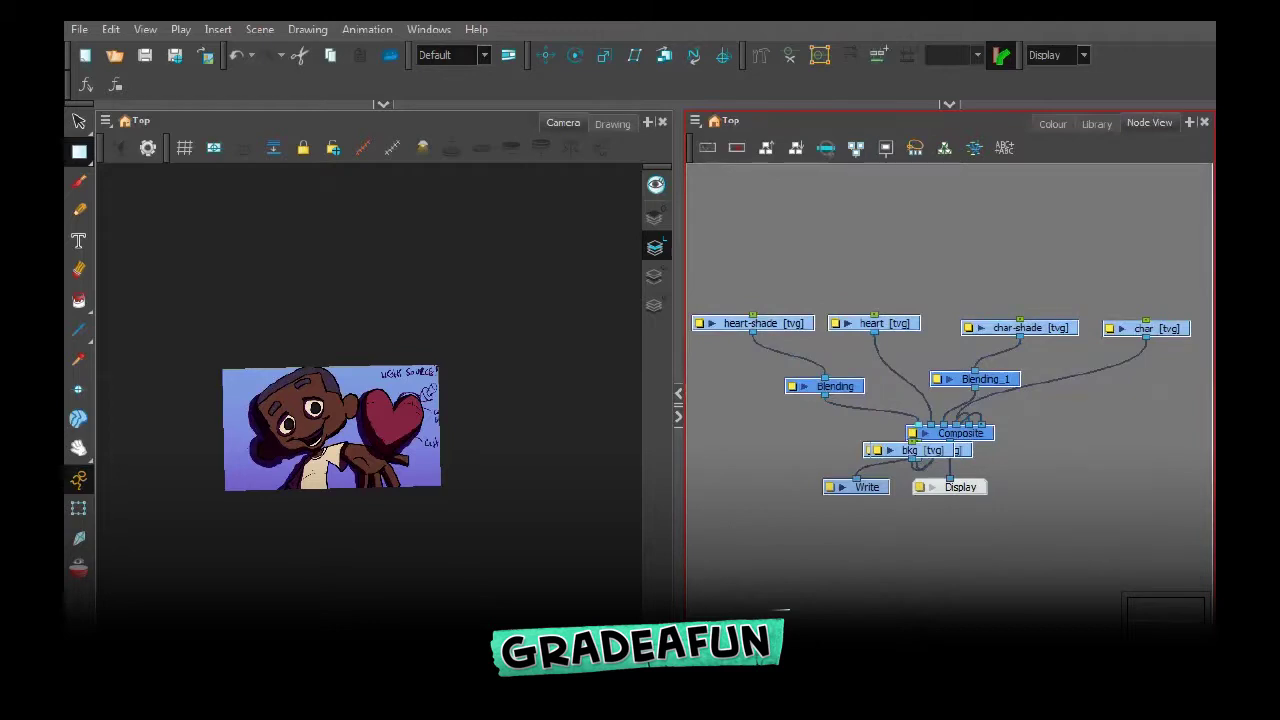
pyautogui.click(1090, 500)
pyautogui.moveTo(835, 386); pyautogui.dragTo(809, 369)
pyautogui.click(983, 379)
pyautogui.moveTo(975, 379); pyautogui.dragTo(974, 370)
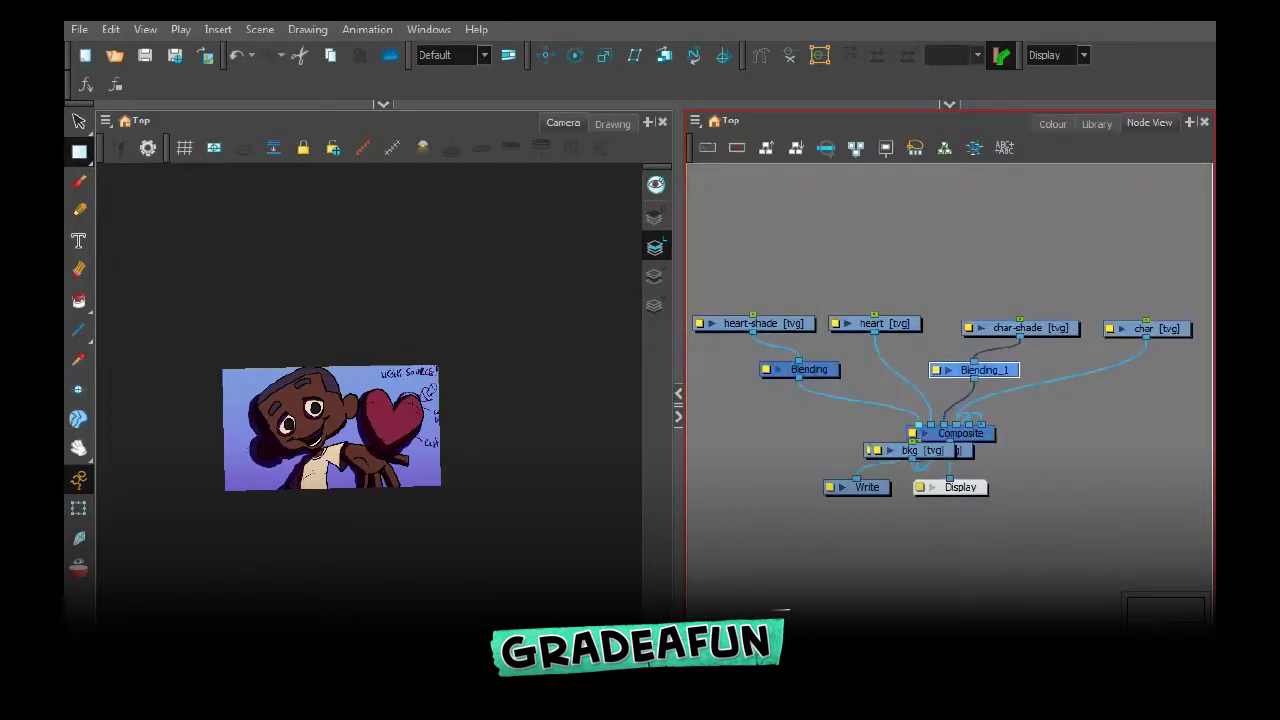
# Separate the overlapping bkg and bkg_grad nodes from Composite and place them beside it, below the char node
pyautogui.moveTo(960, 434); pyautogui.dragTo(1155, 392)
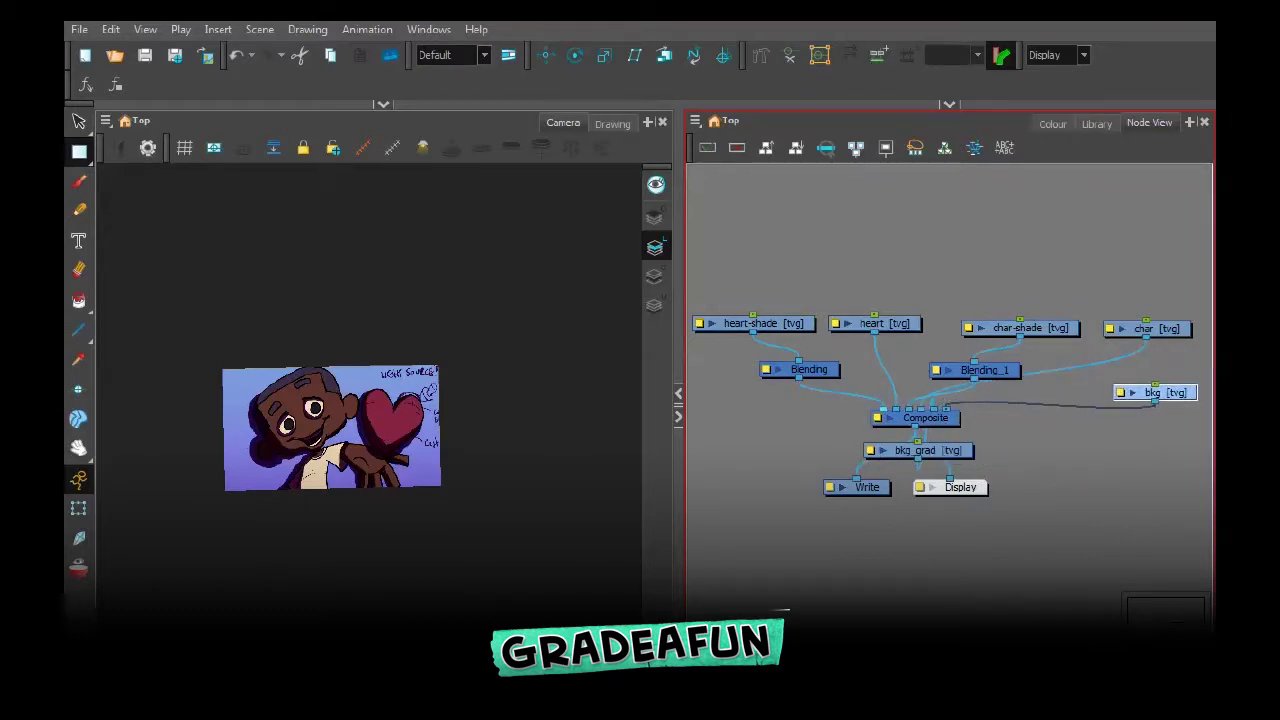
pyautogui.moveTo(918, 450); pyautogui.dragTo(1060, 411)
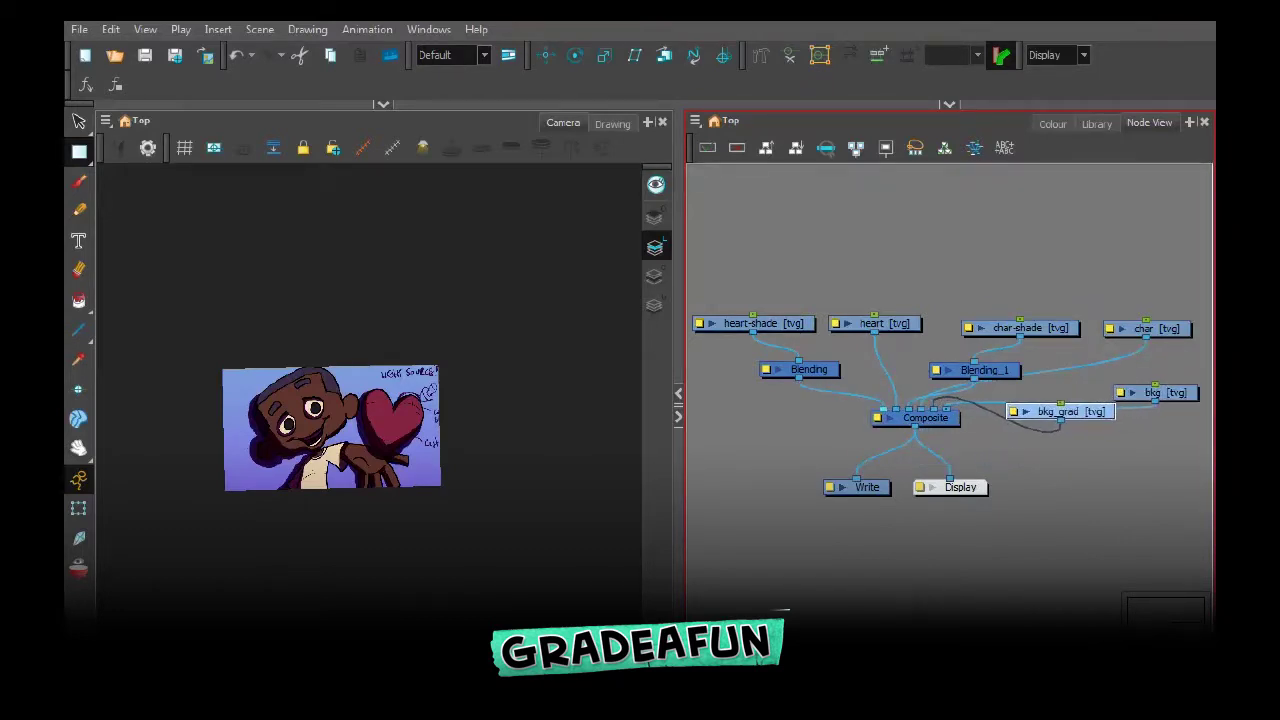
pyautogui.moveTo(940, 390); pyautogui.dragTo(962, 440)
# Spread out the heart and char node groups, each with its shade and Blending nodes, above the Composite node
pyautogui.moveTo(751, 323); pyautogui.dragTo(923, 436)
pyautogui.moveTo(831, 419); pyautogui.dragTo(746, 360)
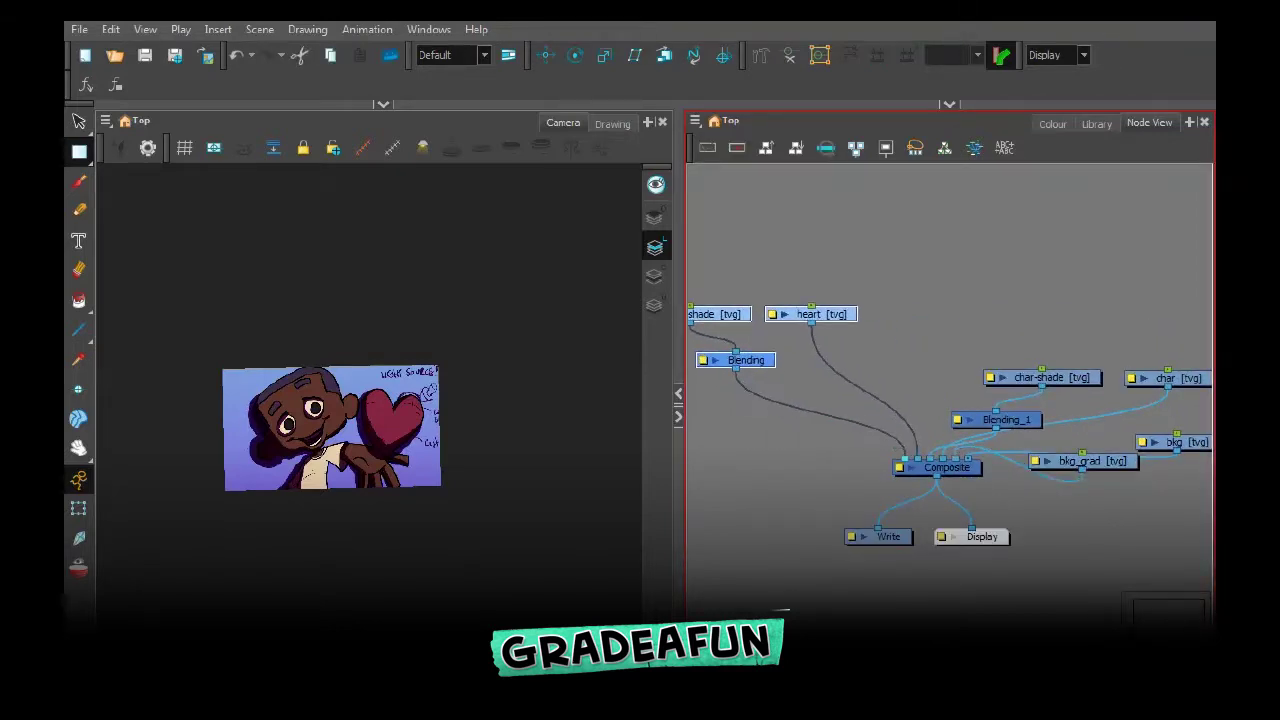
pyautogui.moveTo(997, 280); pyautogui.dragTo(1196, 440)
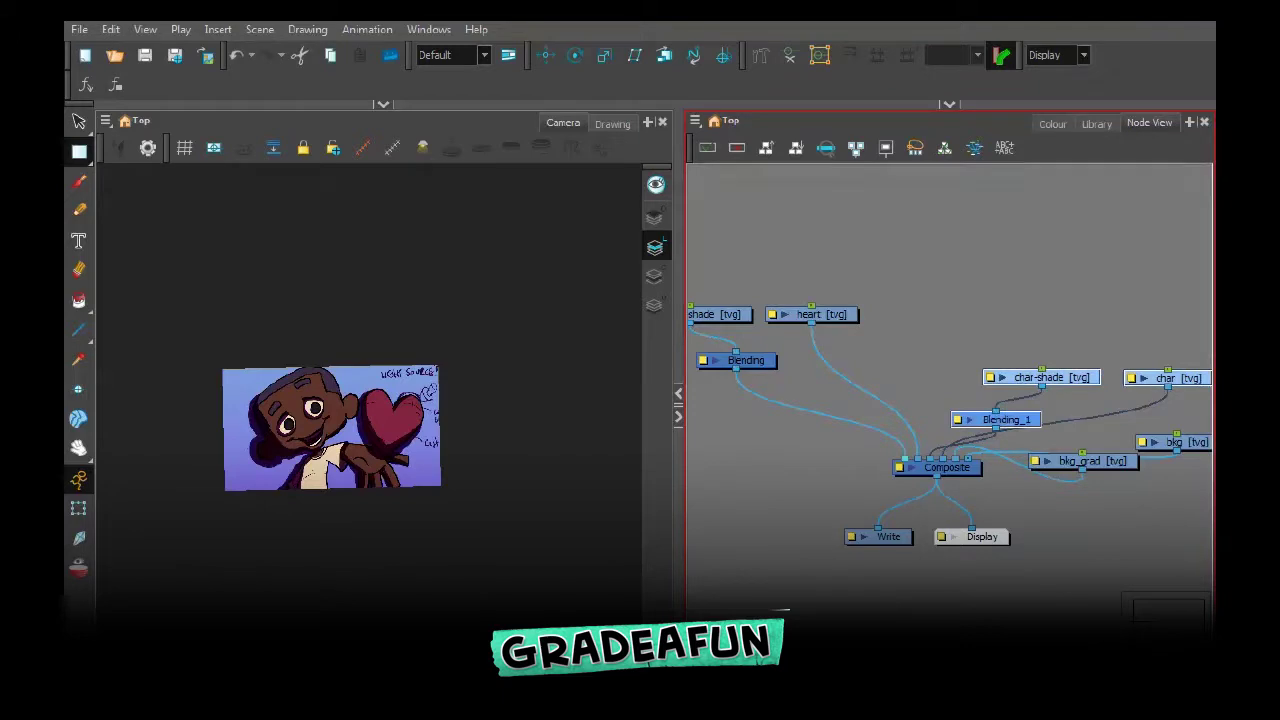
pyautogui.moveTo(1006, 420); pyautogui.dragTo(930, 361)
pyautogui.click(1012, 402)
# Line up the bkg_grad and bkg nodes side by side above Composite, and nudge the Blending node below heart-shade
pyautogui.moveTo(1085, 461); pyautogui.dragTo(1074, 412)
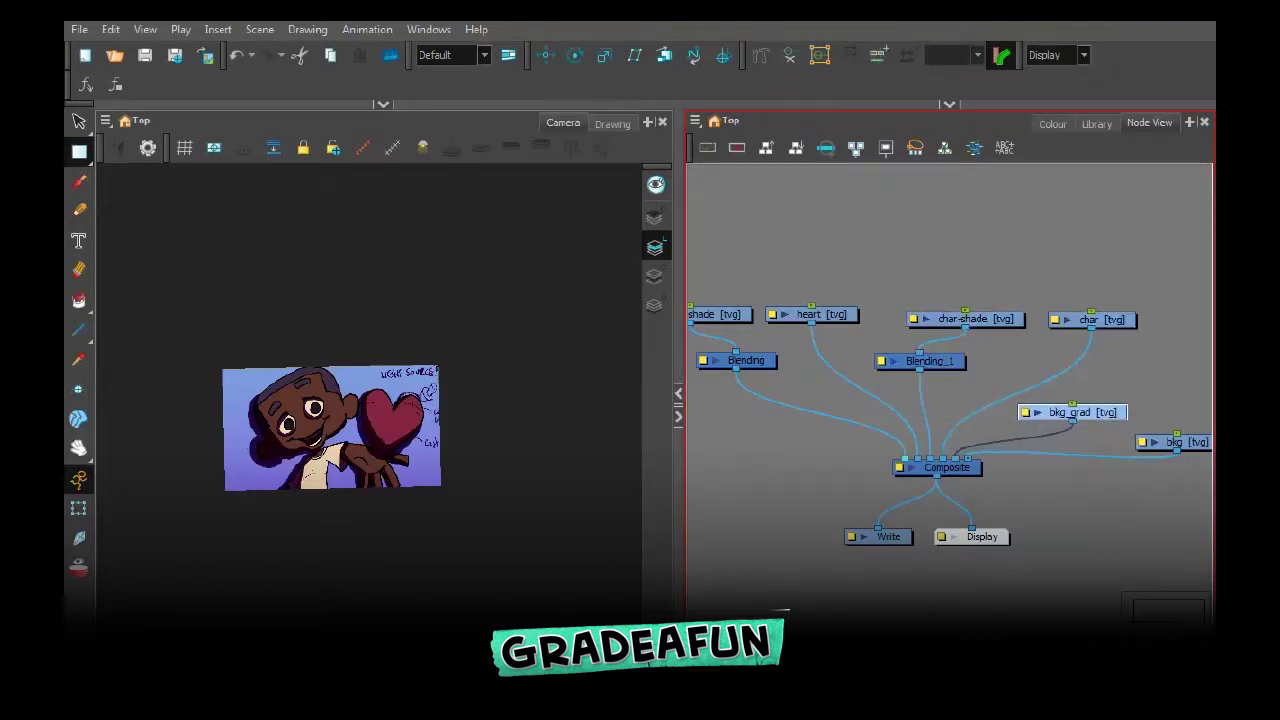
pyautogui.moveTo(1175, 442); pyautogui.dragTo(1175, 412)
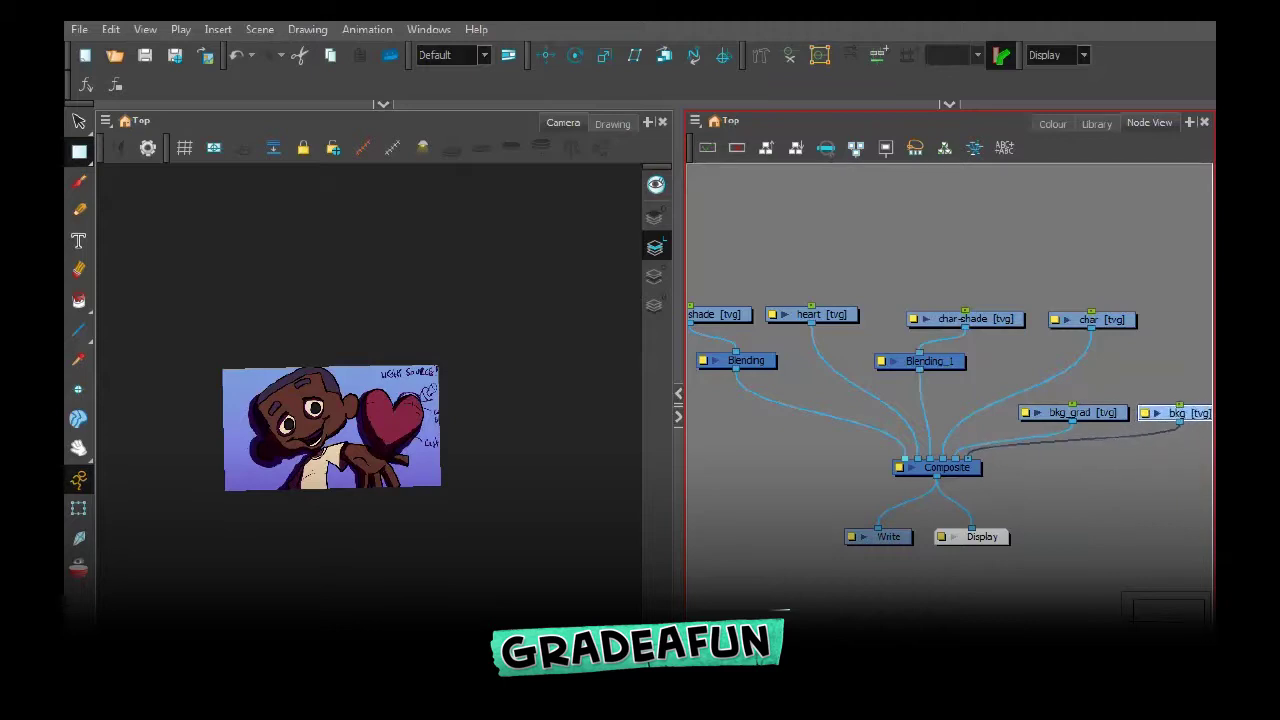
pyautogui.click(1080, 500)
pyautogui.moveTo(1000, 410); pyautogui.dragTo(1113, 449)
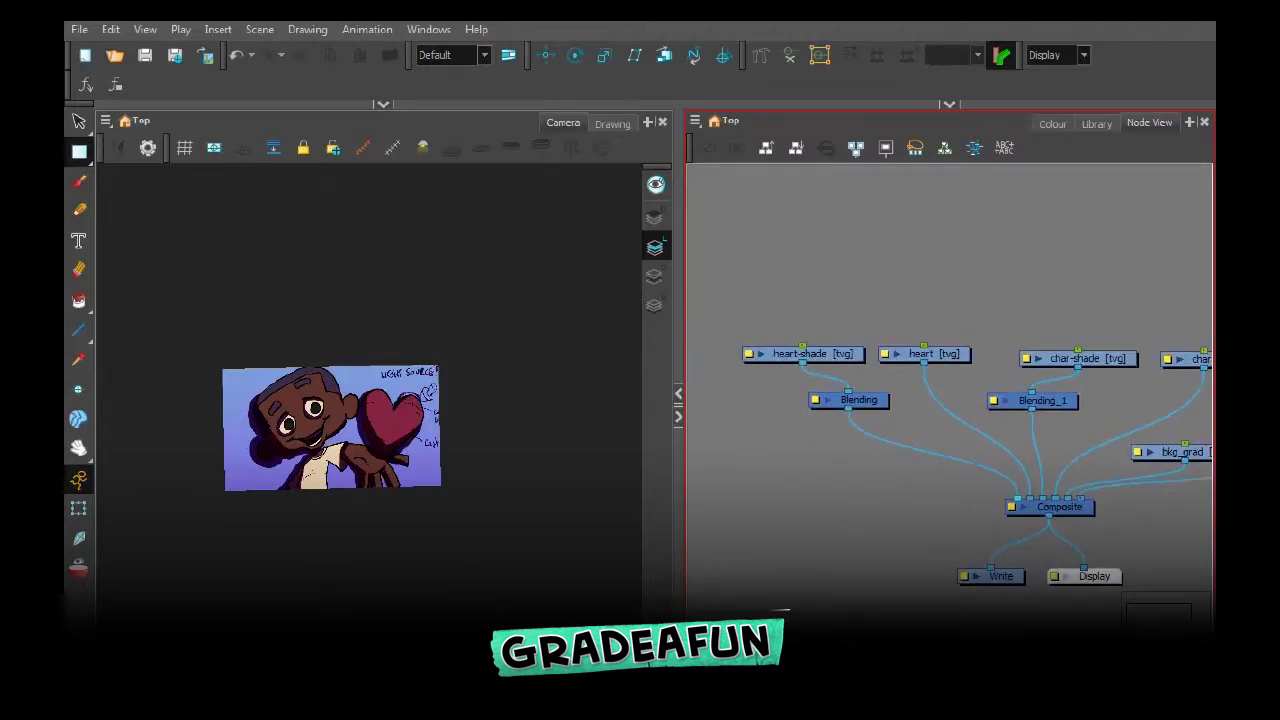
pyautogui.click(858, 400)
pyautogui.moveTo(858, 400); pyautogui.dragTo(857, 405)
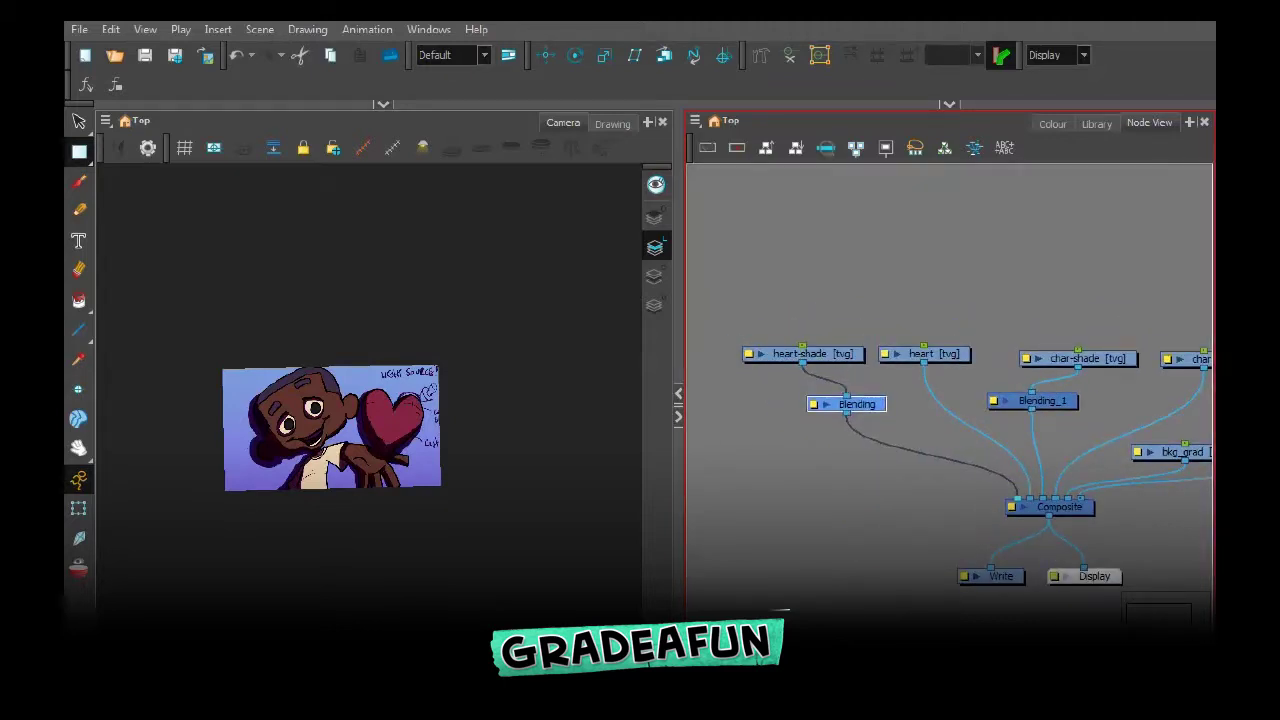
pyautogui.click(810, 462)
# Find the Cutter node in the node library with "cut" and add two Cutter nodes to the network
pyautogui.click(520, 340)
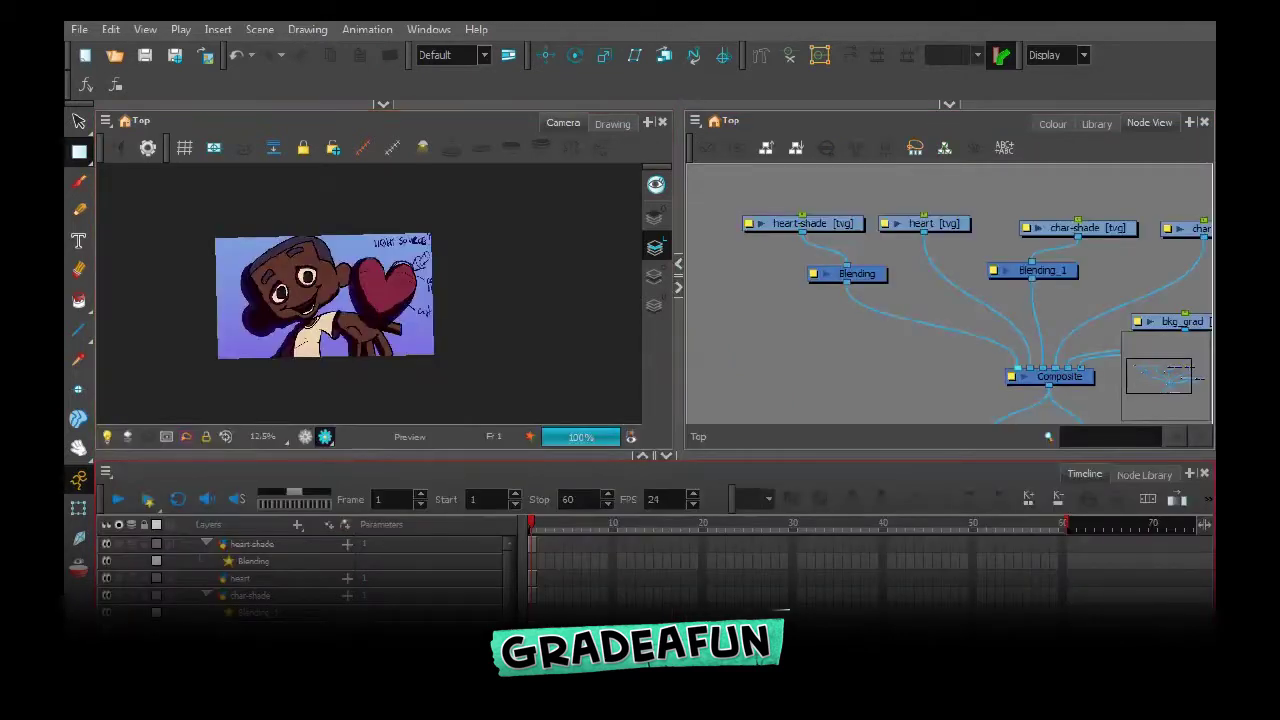
pyautogui.click(1144, 475)
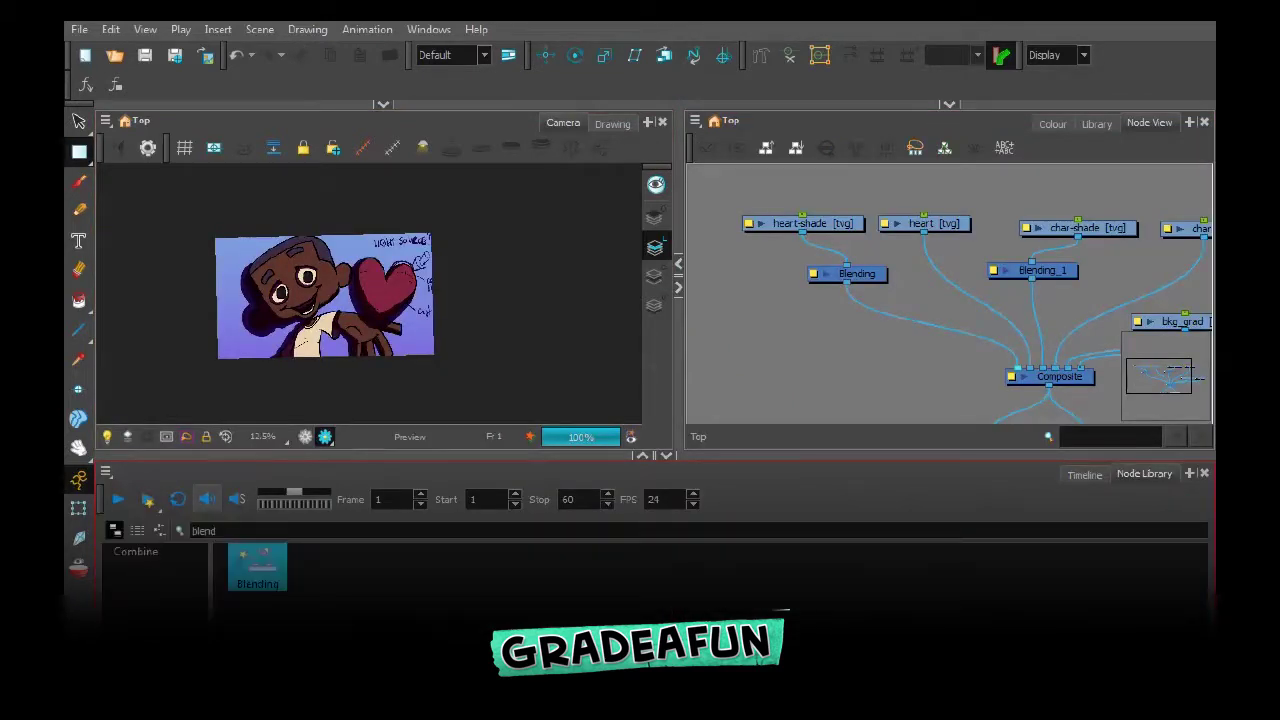
pyautogui.doubleClick(204, 531)
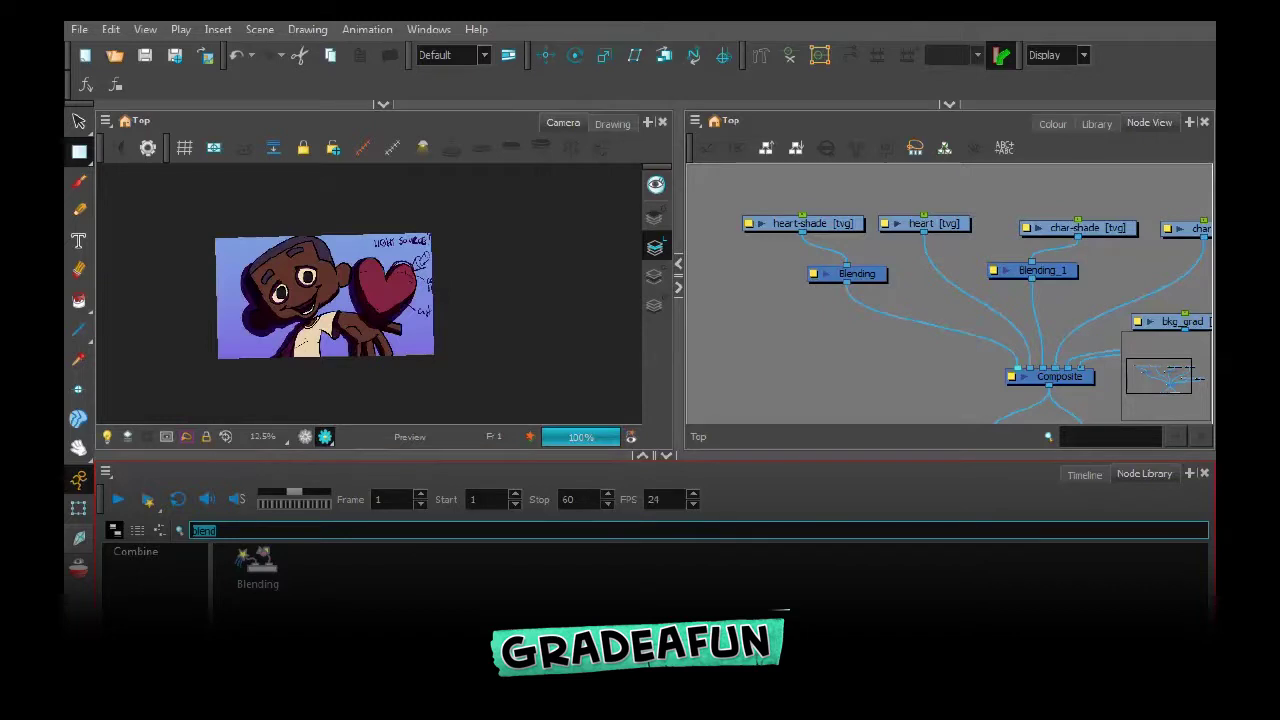
pyautogui.press('BackSpace')
pyautogui.write('cut')
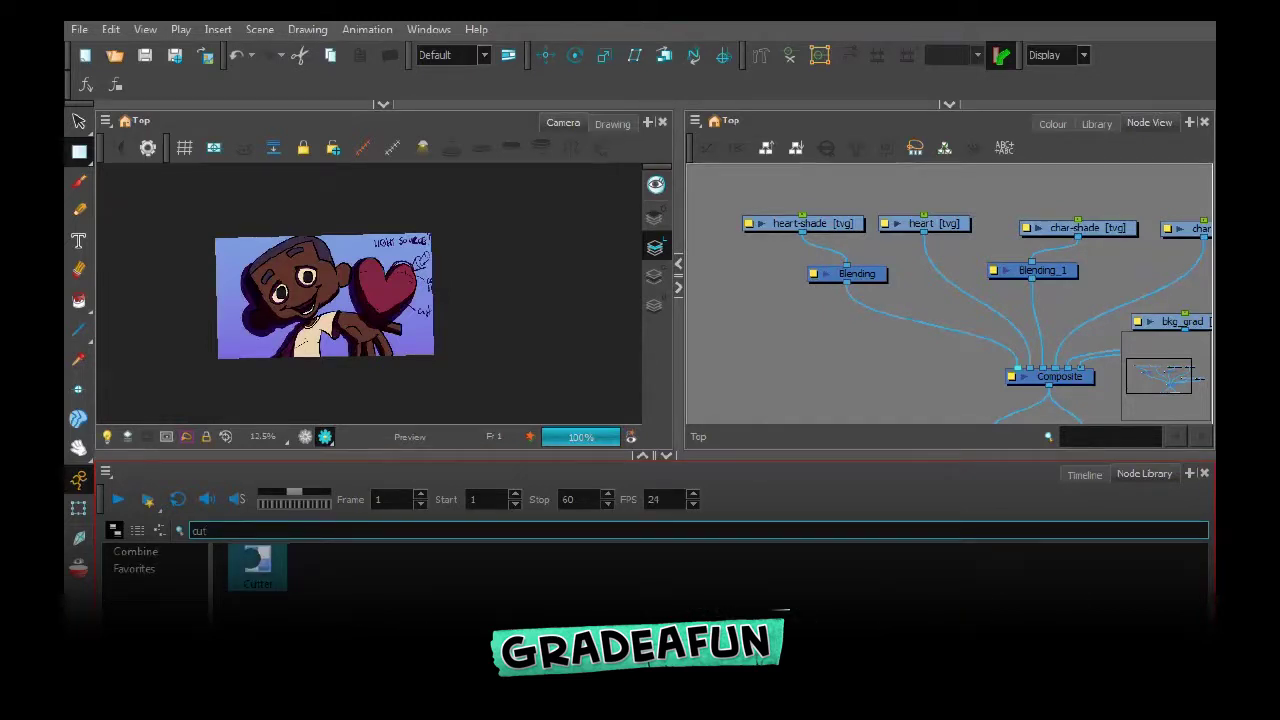
pyautogui.moveTo(258, 565); pyautogui.dragTo(732, 345)
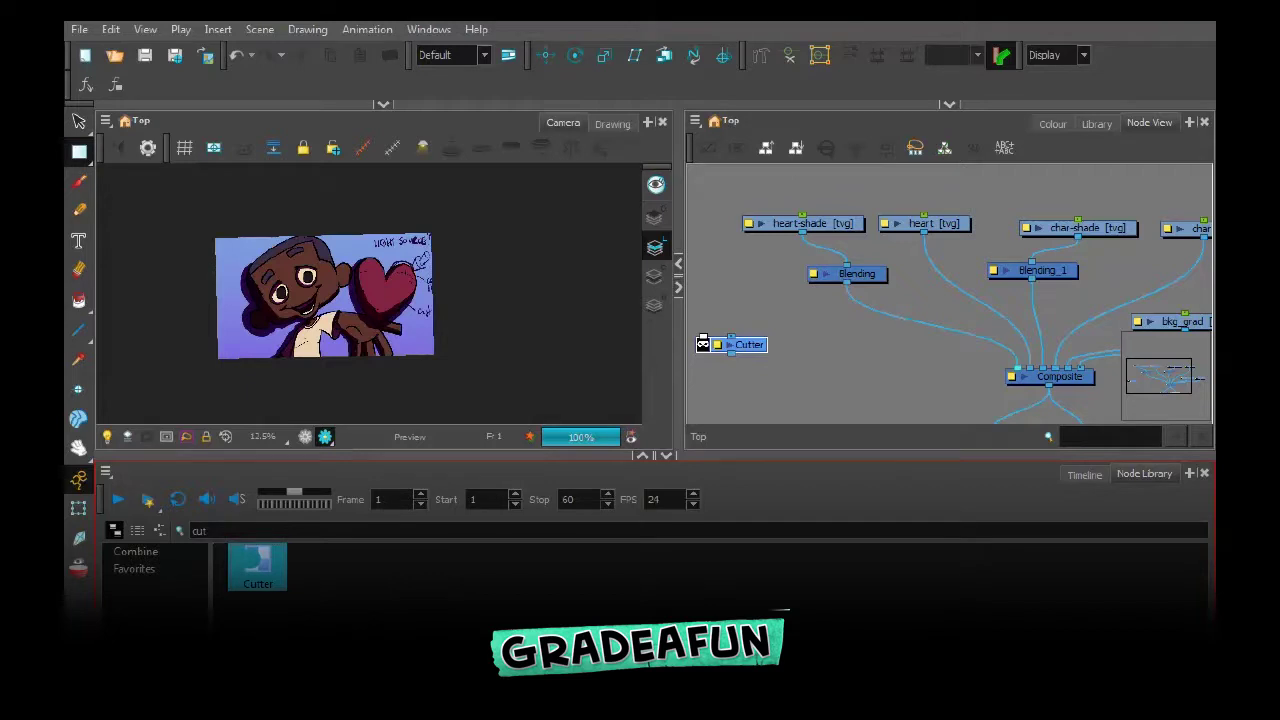
pyautogui.moveTo(258, 565); pyautogui.dragTo(839, 350)
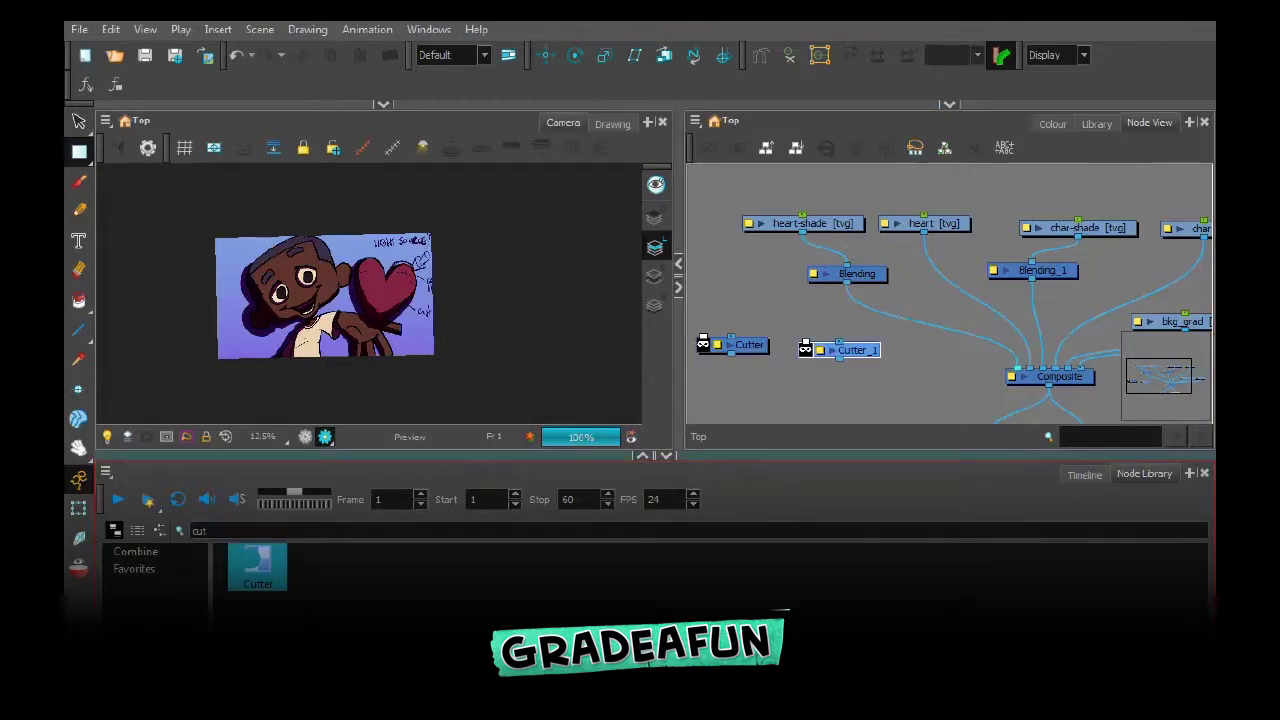
pyautogui.click(666, 455)
pyautogui.click(860, 560)
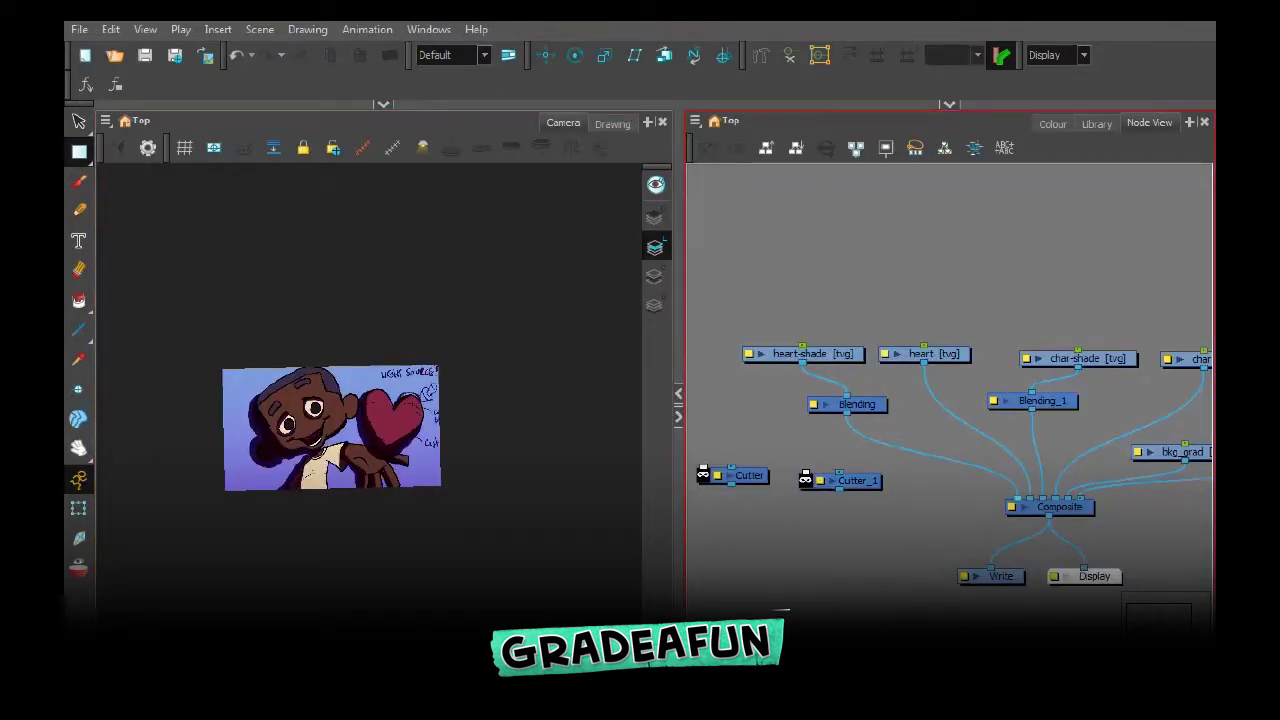
# Insert the Cutter node between Blending and Composite, and connect the heart layer to its matte input
pyautogui.moveTo(857, 481); pyautogui.dragTo(937, 575)
pyautogui.moveTo(749, 476); pyautogui.dragTo(909, 452)
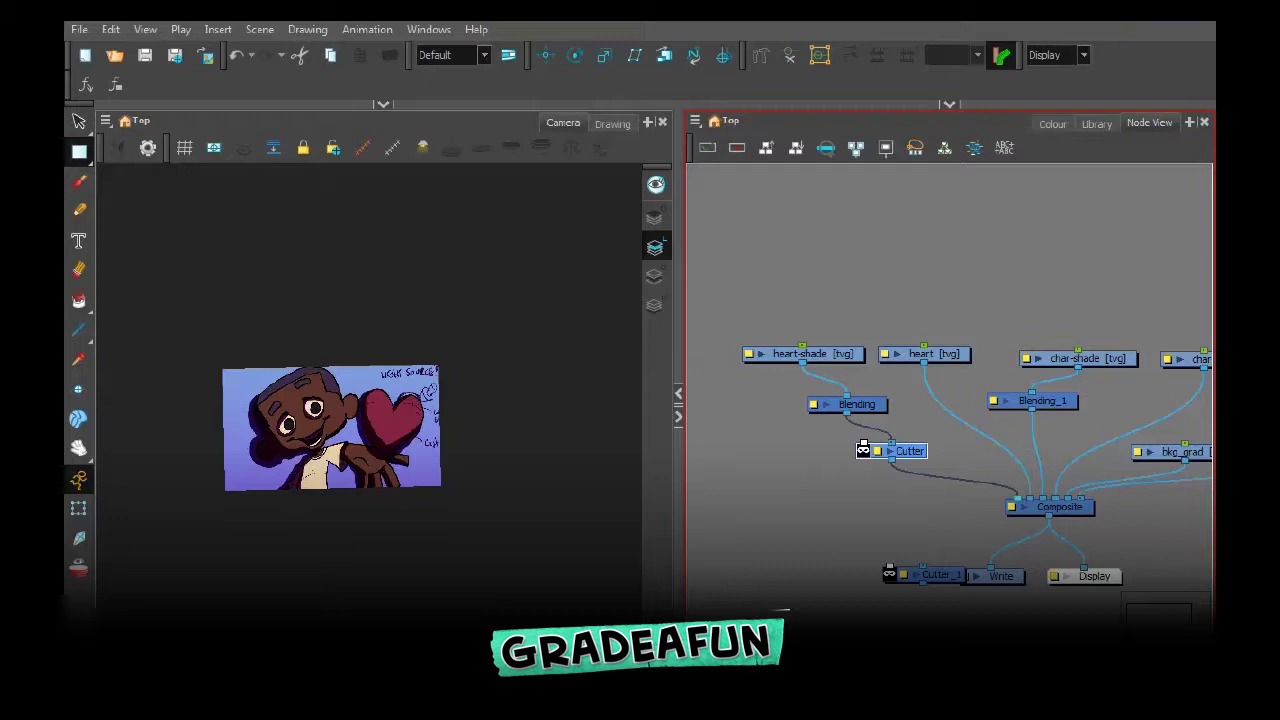
pyautogui.moveTo(923, 364); pyautogui.dragTo(857, 428)
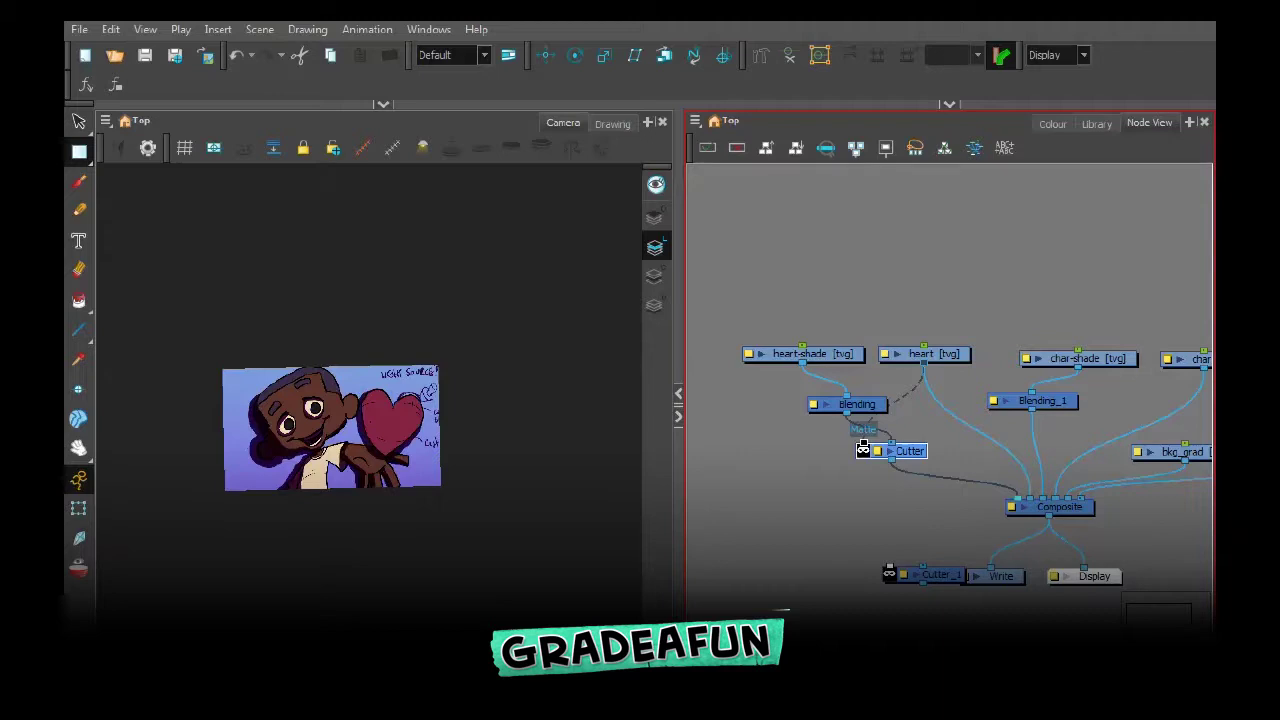
pyautogui.moveTo(863, 448)
pyautogui.mouseDown()
pyautogui.moveTo(888, 446)
pyautogui.moveTo(881, 456)
pyautogui.mouseUp()
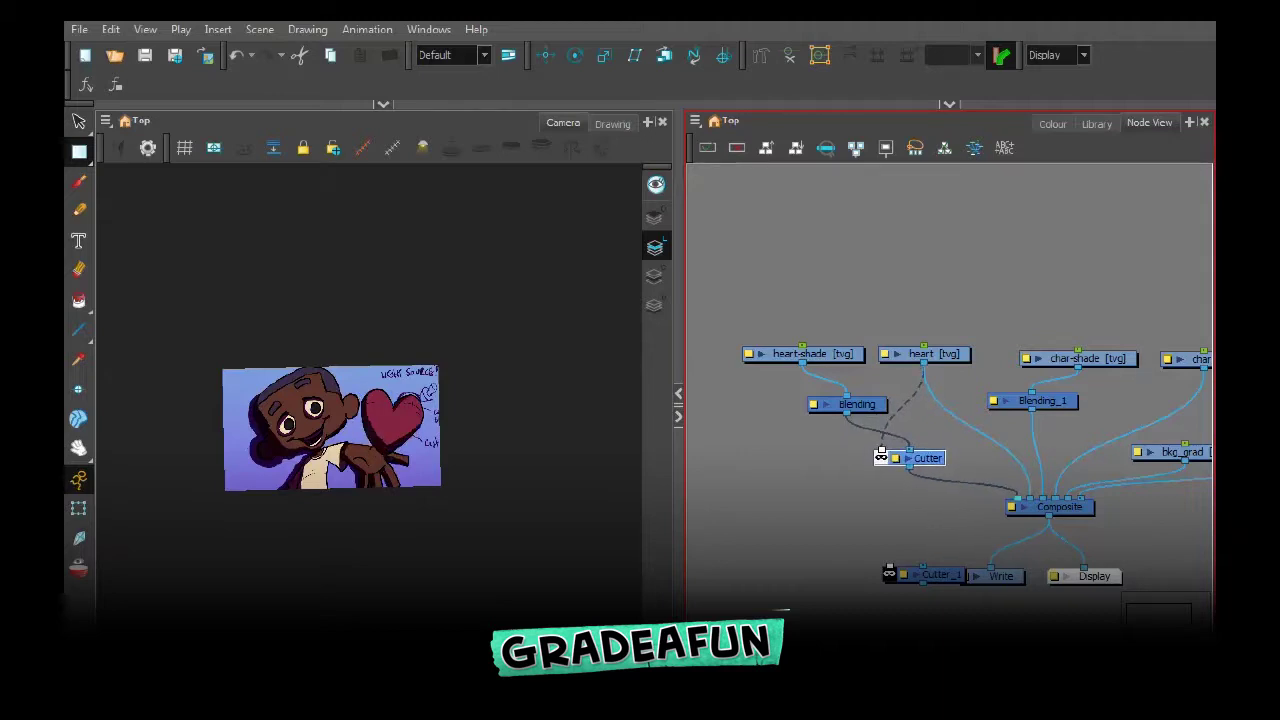
# Insert Cutter_1 between Blending_1 and Composite, align the char-shade chain vertically, and connect the char layer to its matte input
pyautogui.moveTo(950, 430); pyautogui.dragTo(769, 425)
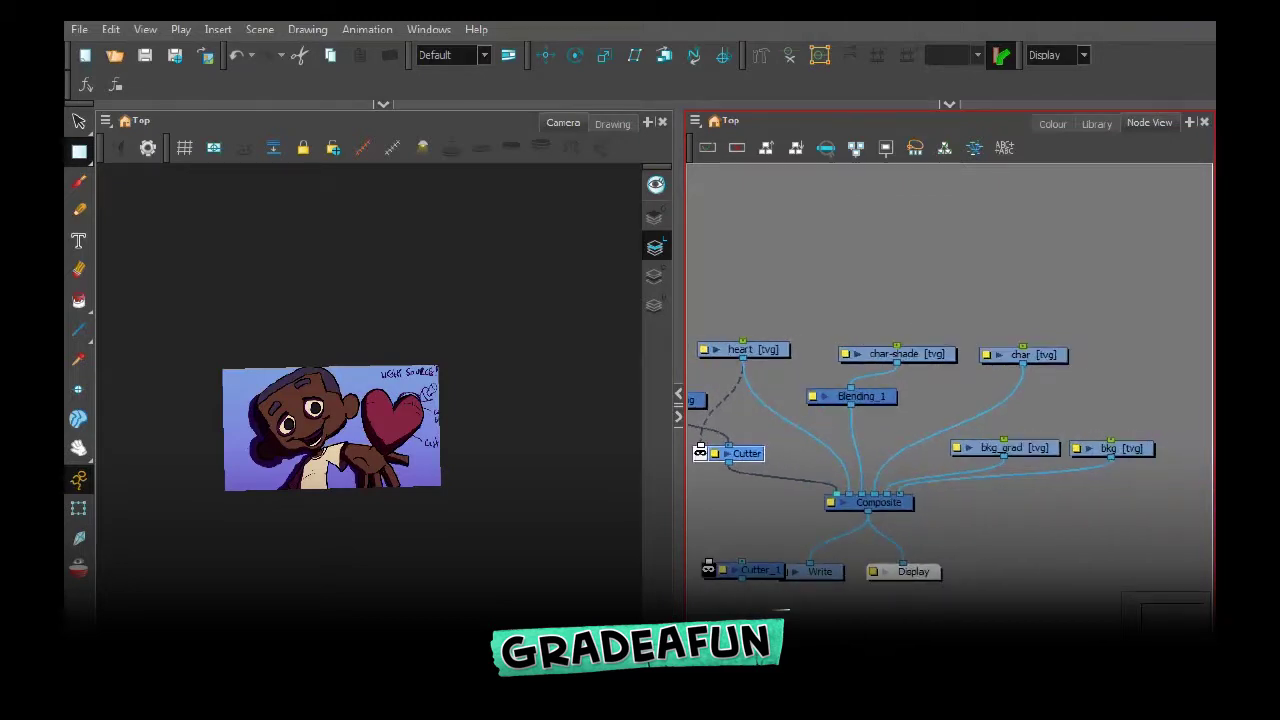
pyautogui.moveTo(755, 570); pyautogui.dragTo(872, 308)
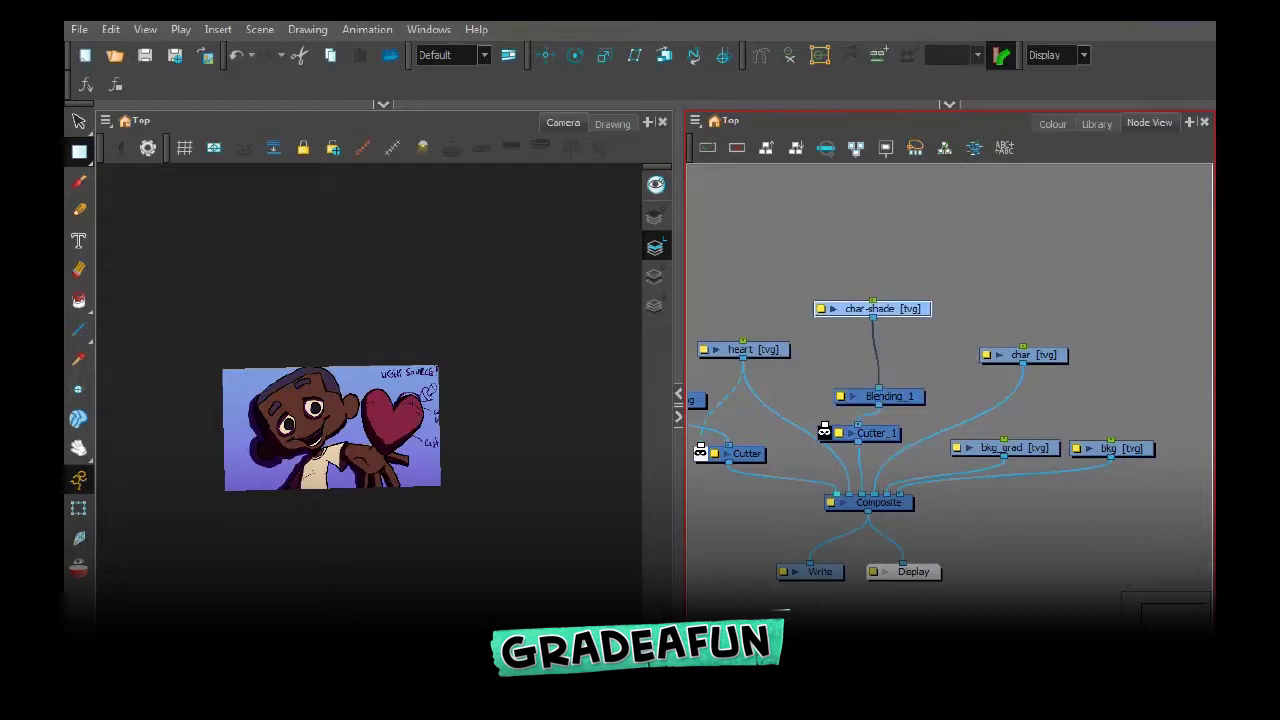
pyautogui.moveTo(878, 396); pyautogui.dragTo(873, 359)
pyautogui.moveTo(870, 433); pyautogui.dragTo(884, 420)
pyautogui.click(1018, 370)
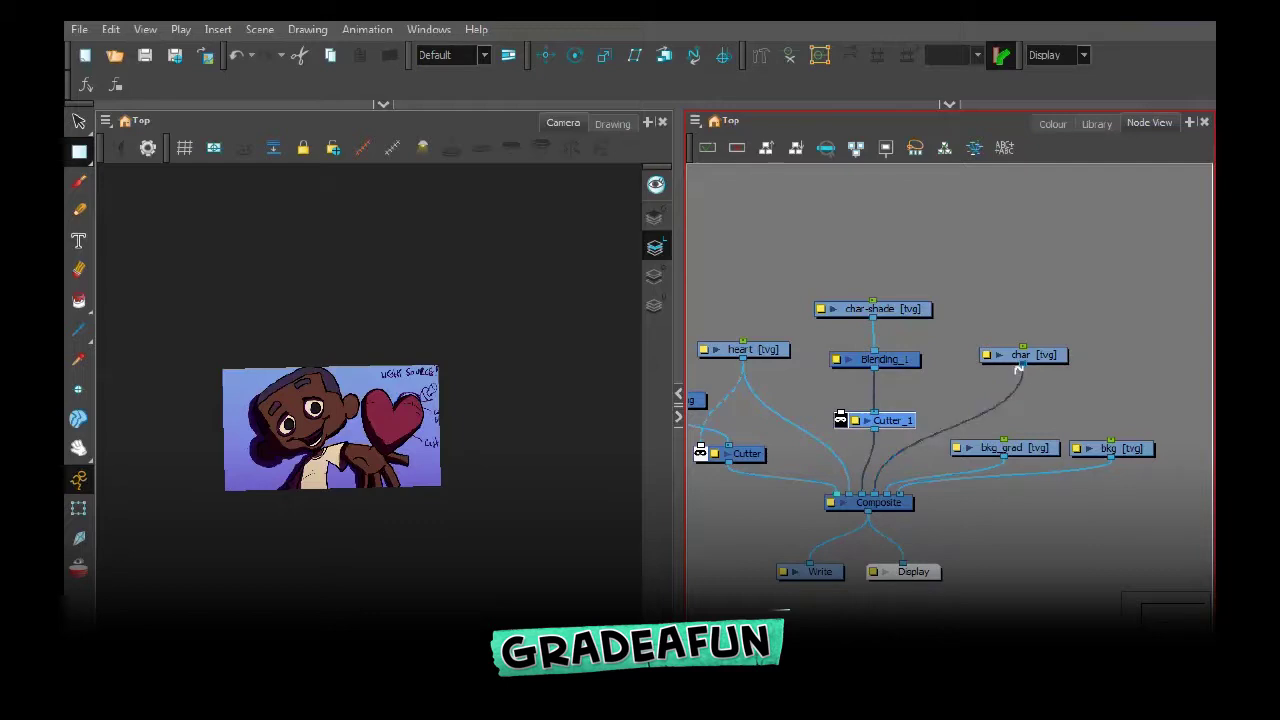
pyautogui.moveTo(1018, 370); pyautogui.dragTo(840, 418)
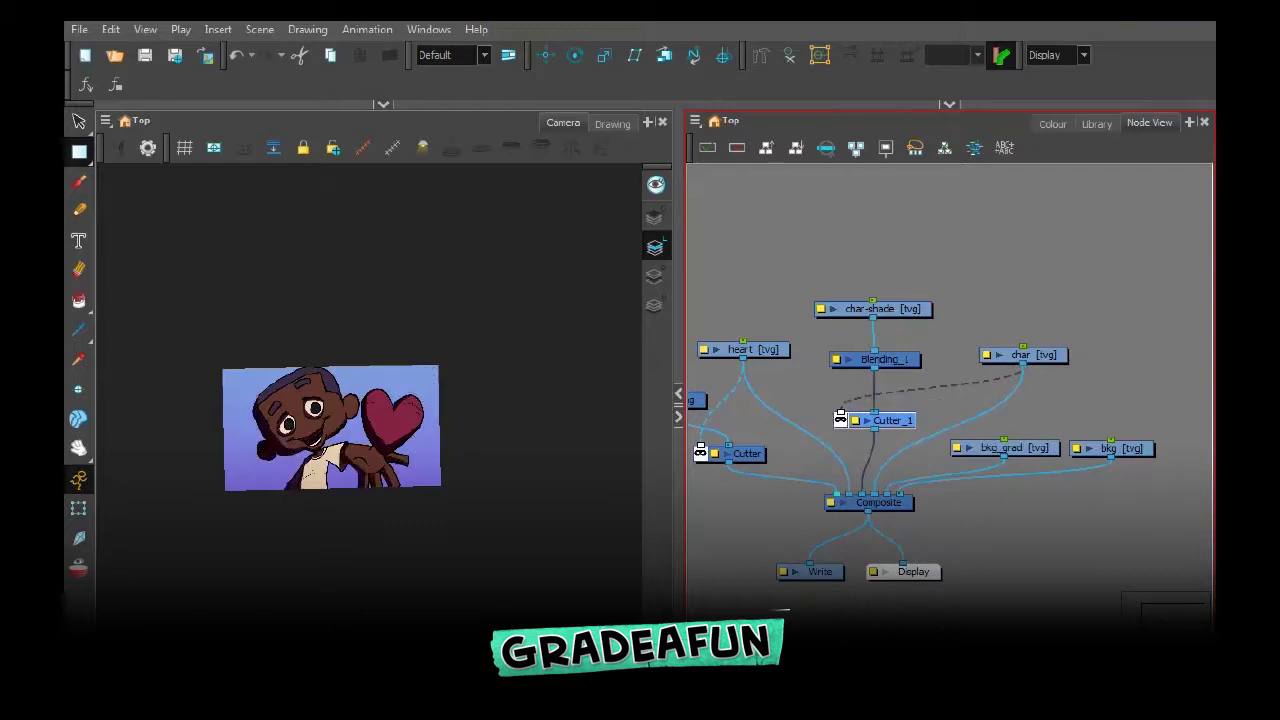
# Select the char-shade drawing node in the network
pyautogui.click(400, 330)
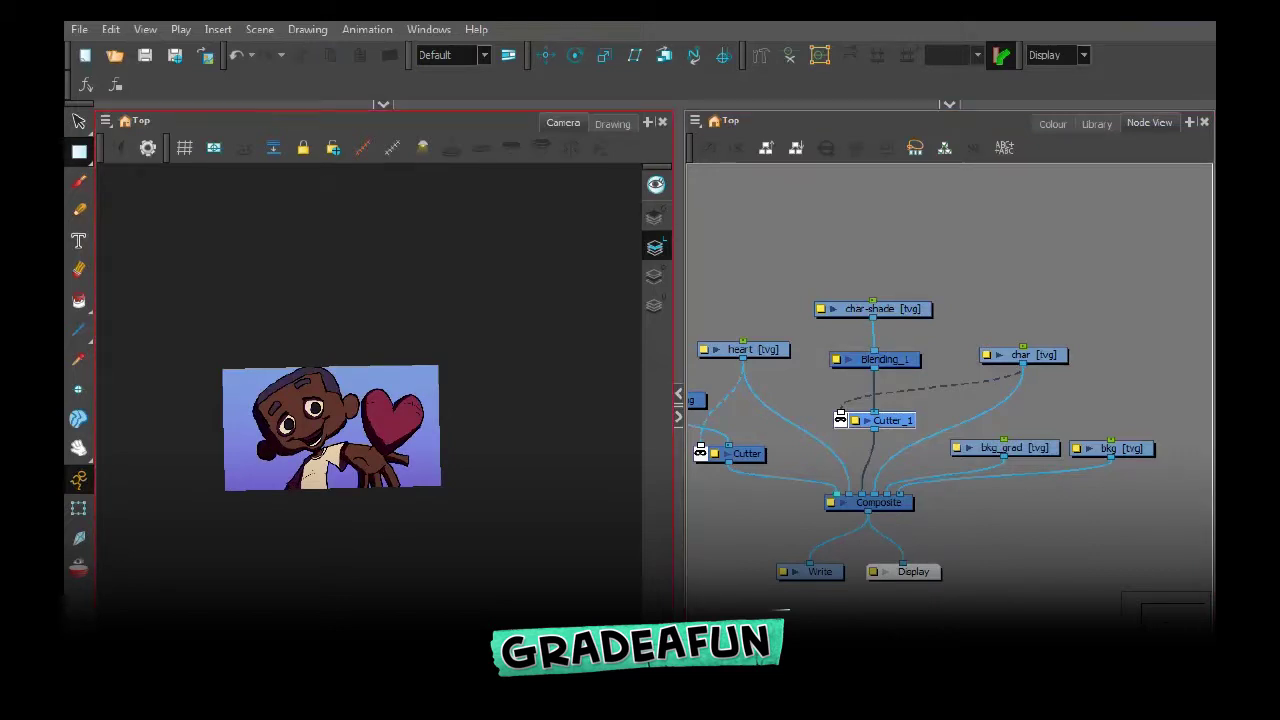
pyautogui.click(892, 421)
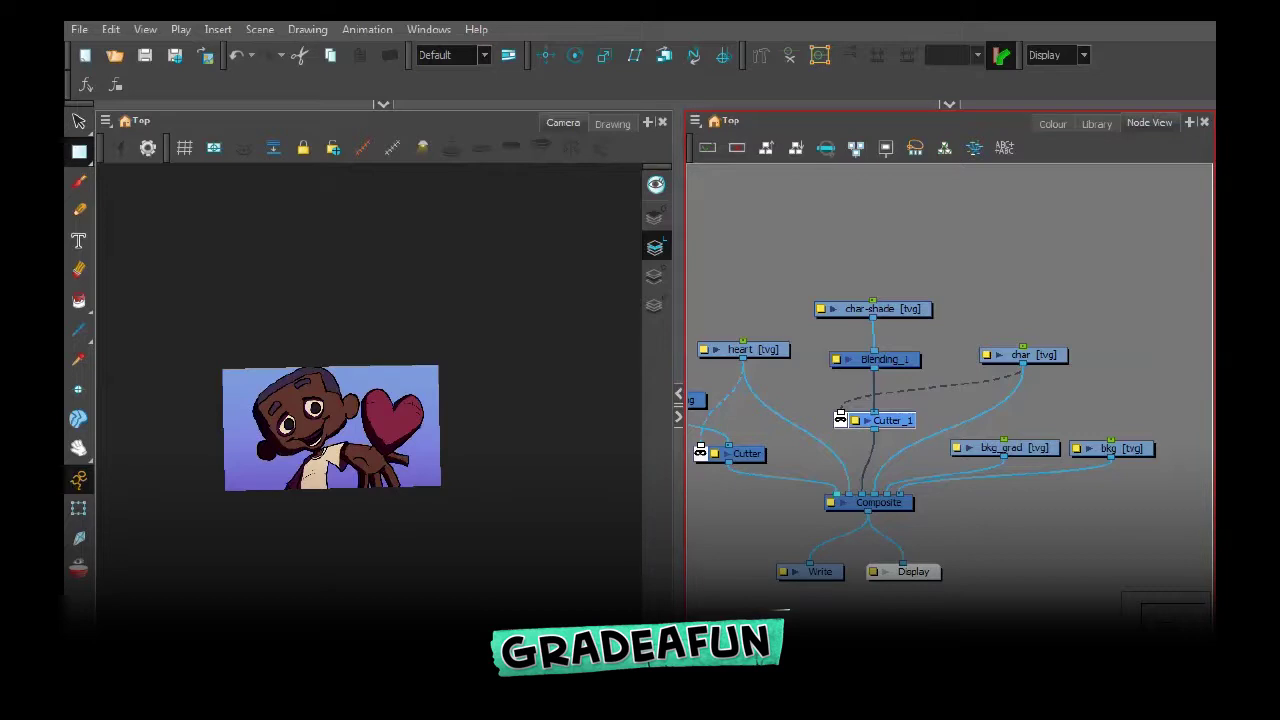
pyautogui.click(400, 340)
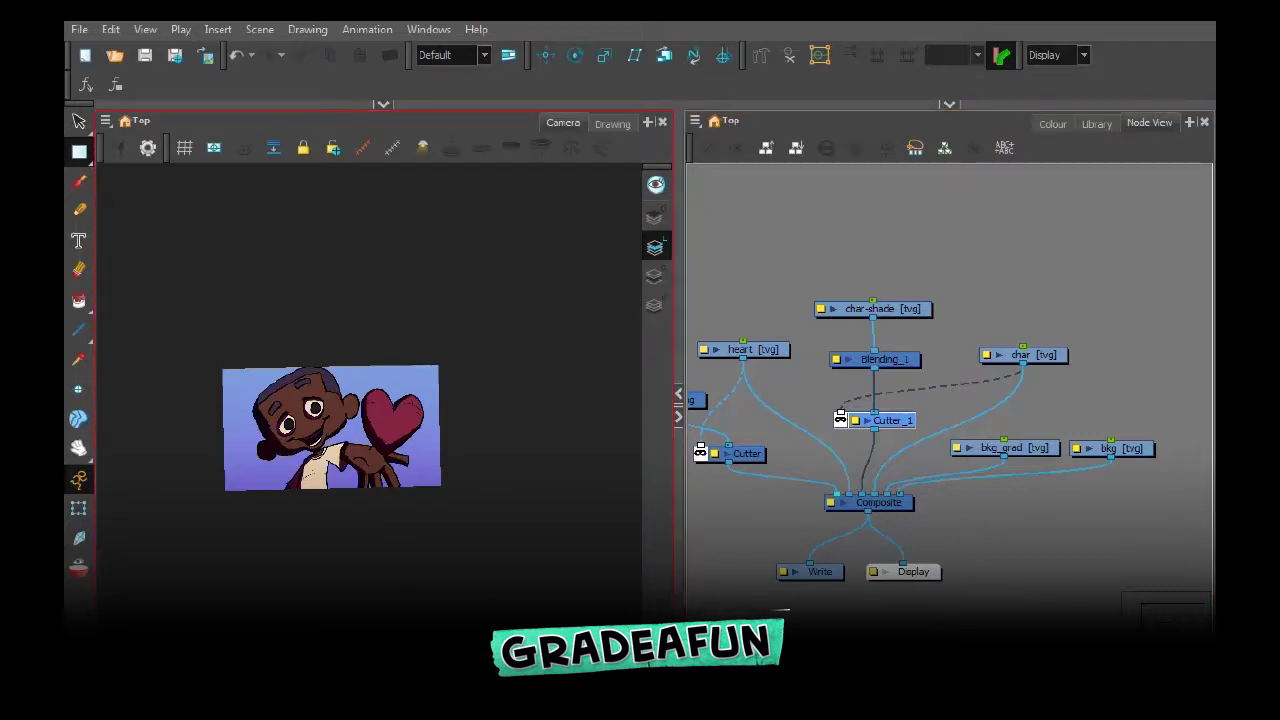
pyautogui.click(655, 715)
pyautogui.click(1084, 475)
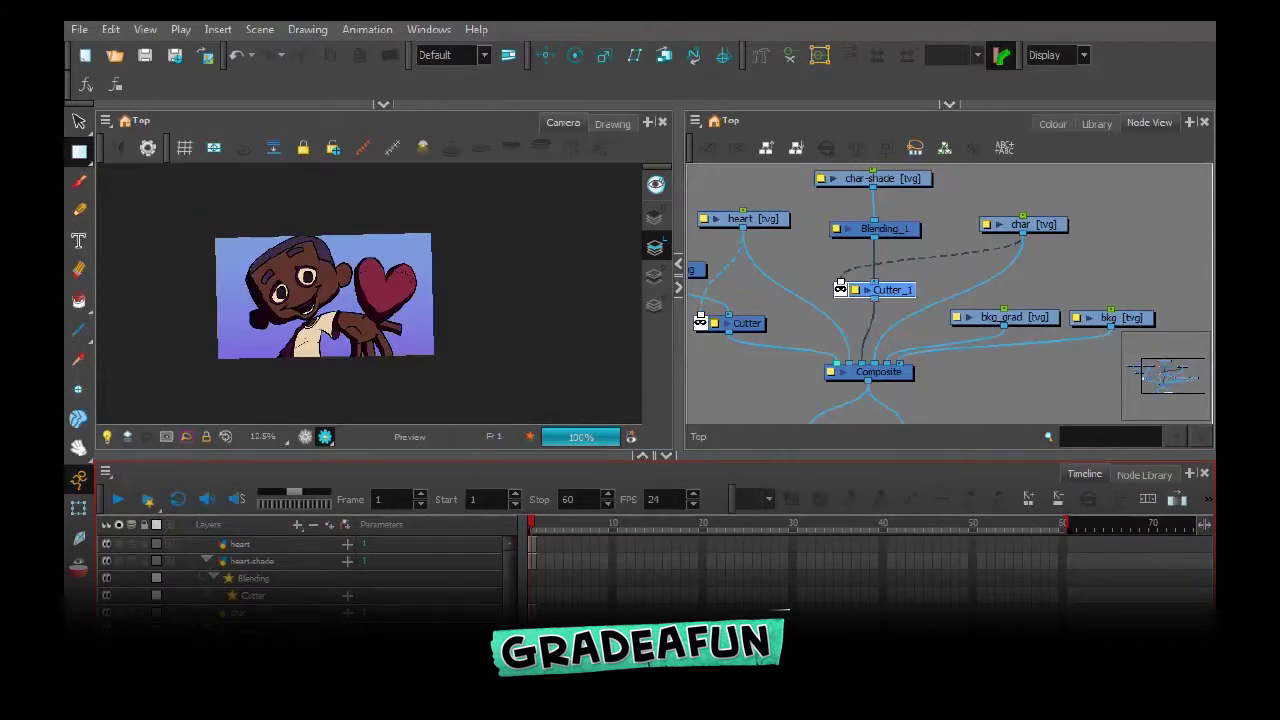
pyautogui.click(882, 179)
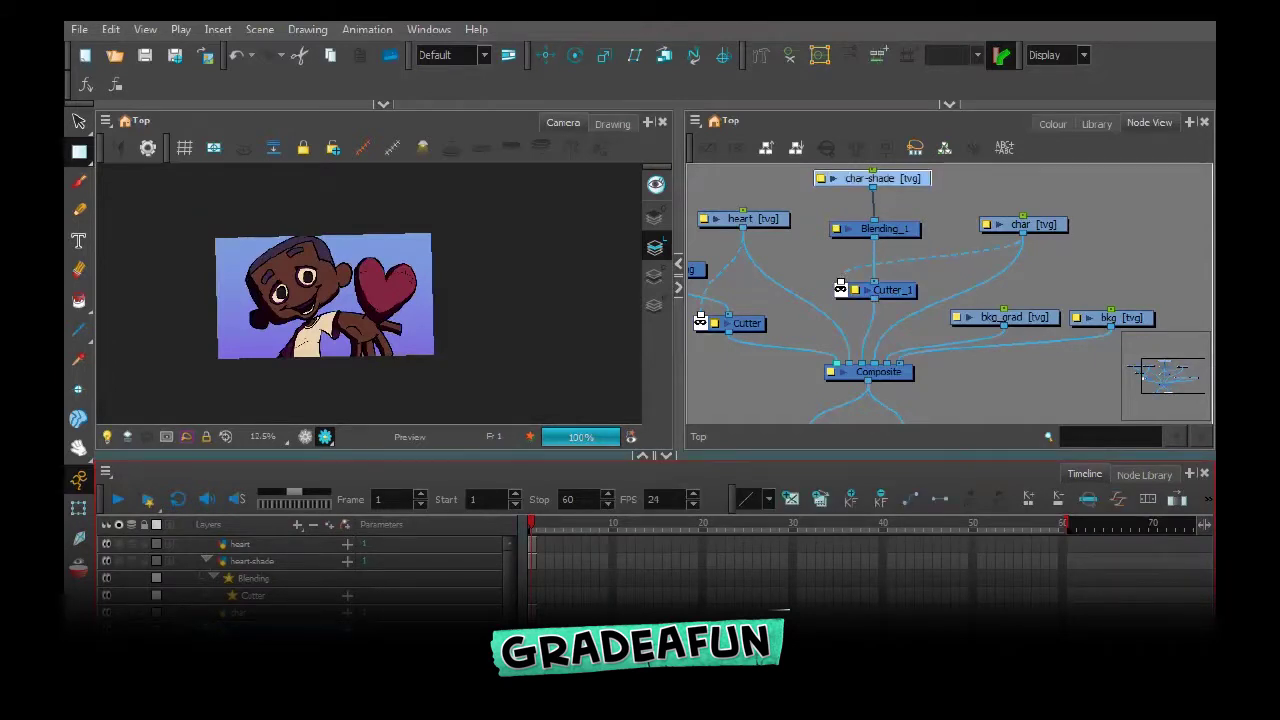
pyautogui.click(666, 456)
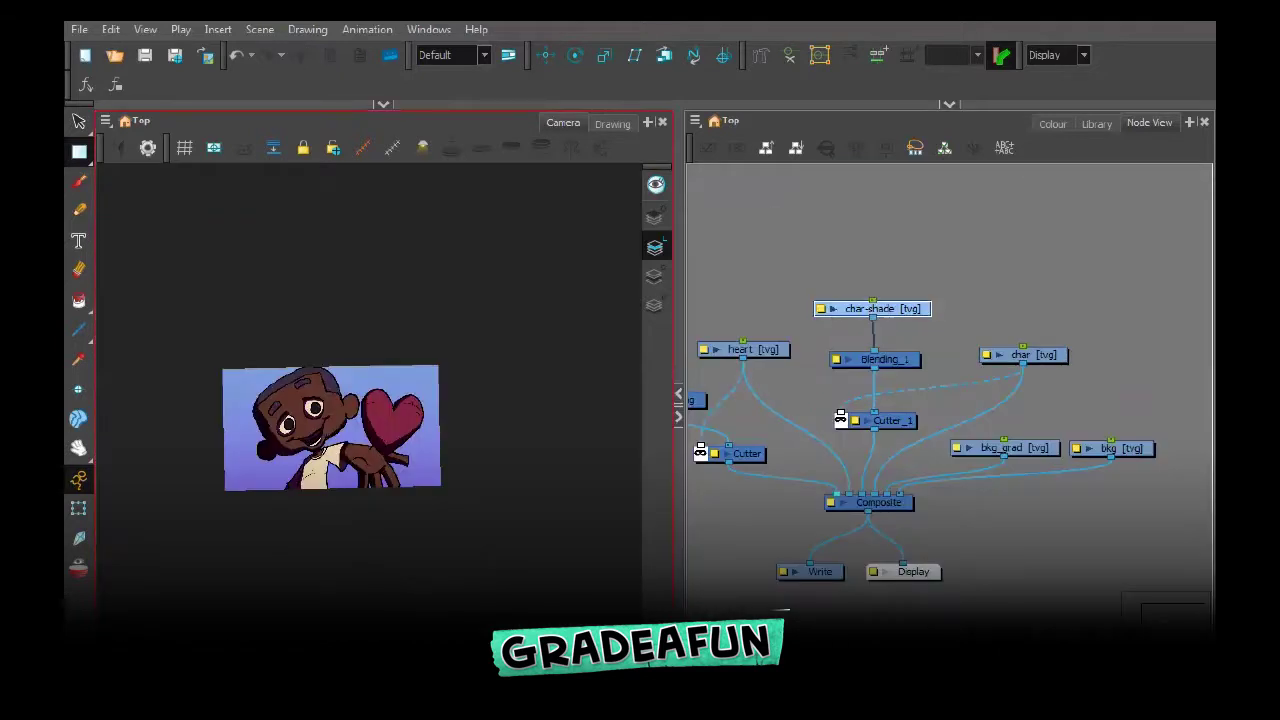
# Widen the Camera view and examine the clipped shading on the character's face and shirt up close
pyautogui.moveTo(679, 450); pyautogui.dragTo(739, 450)
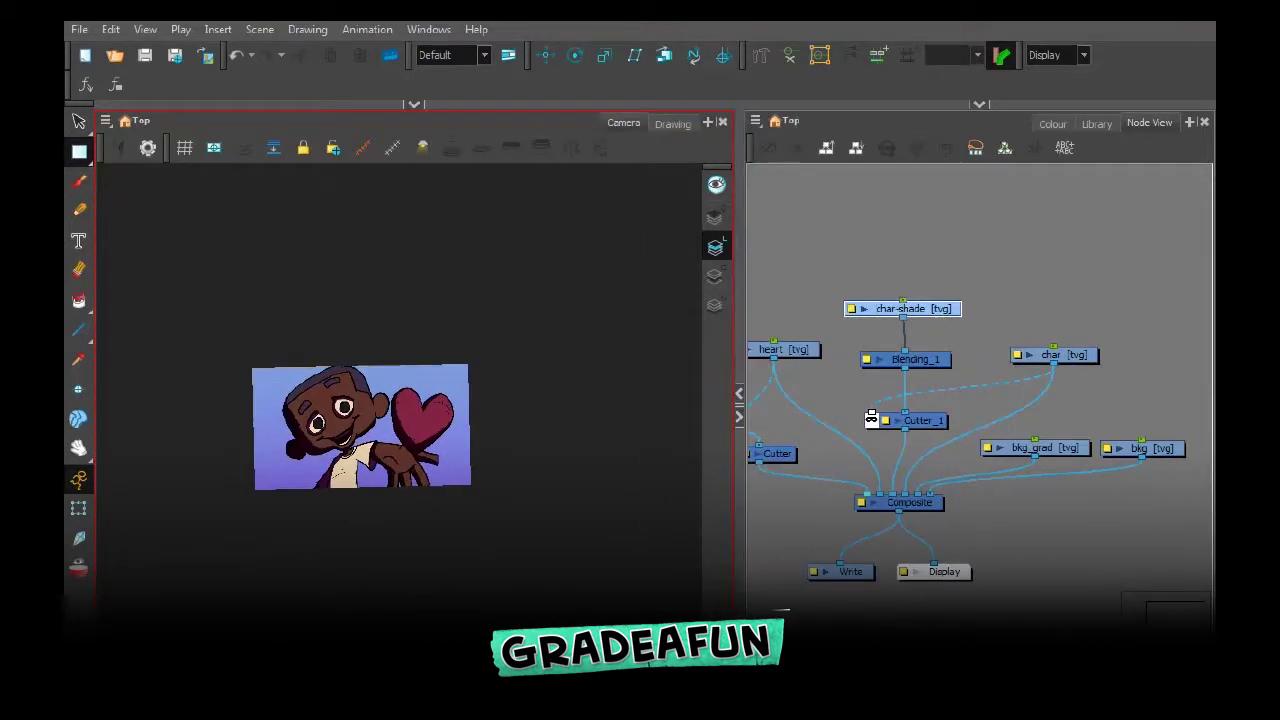
pyautogui.scroll(3, 553, 645)
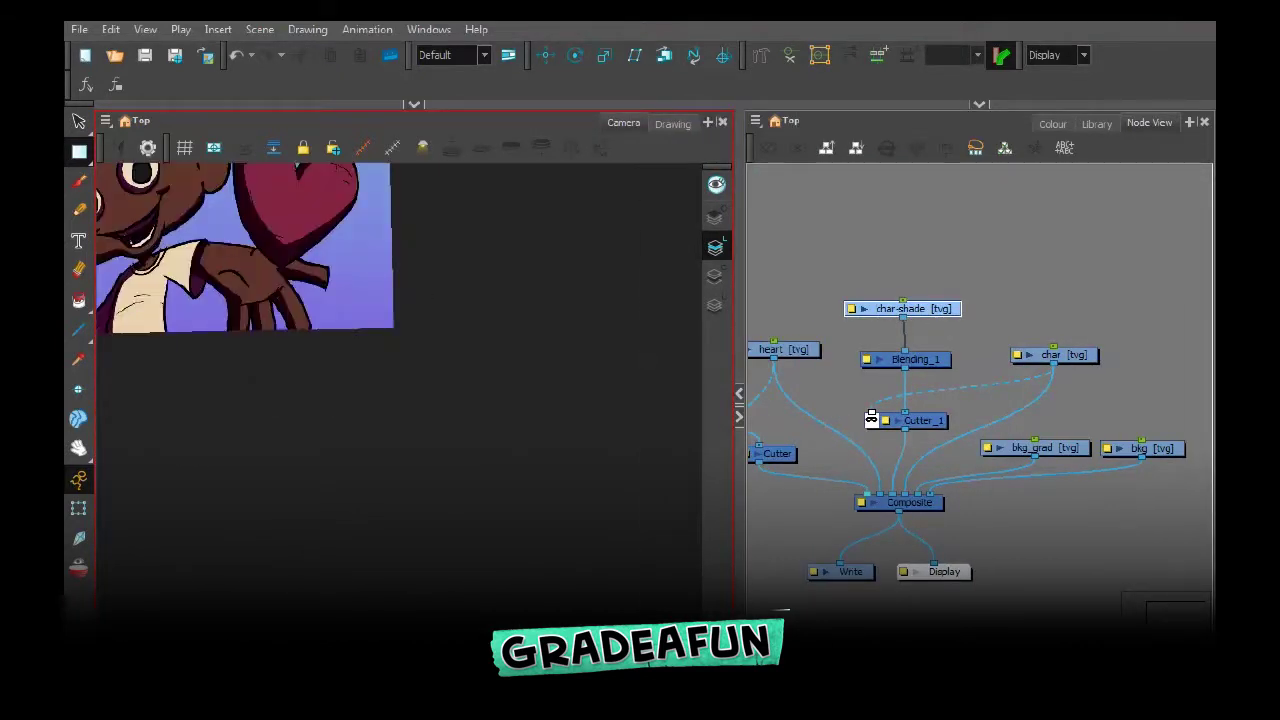
pyautogui.moveTo(390, 400); pyautogui.dragTo(555, 456)
pyautogui.scroll(1, 555, 456)
pyautogui.moveTo(430, 380); pyautogui.dragTo(561, 530)
pyautogui.scroll(1, 561, 530)
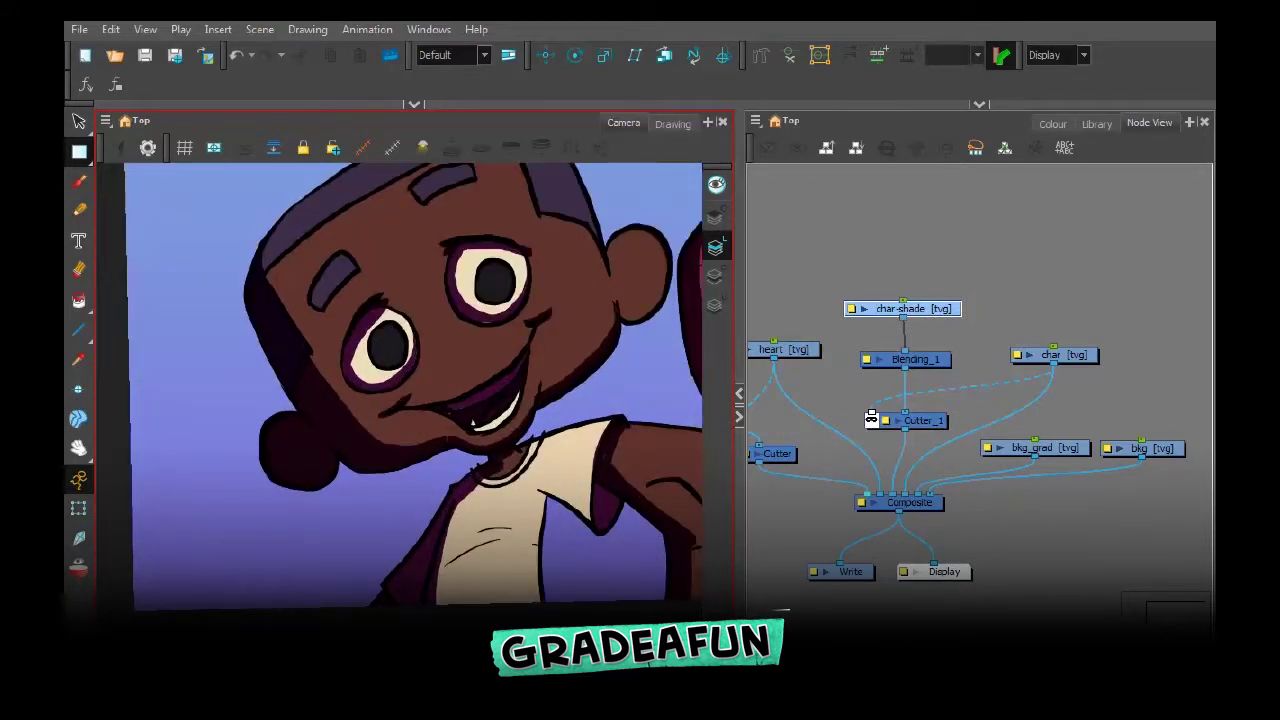
# Erase the shading covering the character's upper teeth on the char-shade drawing
pyautogui.hotkey('alt', 'i')
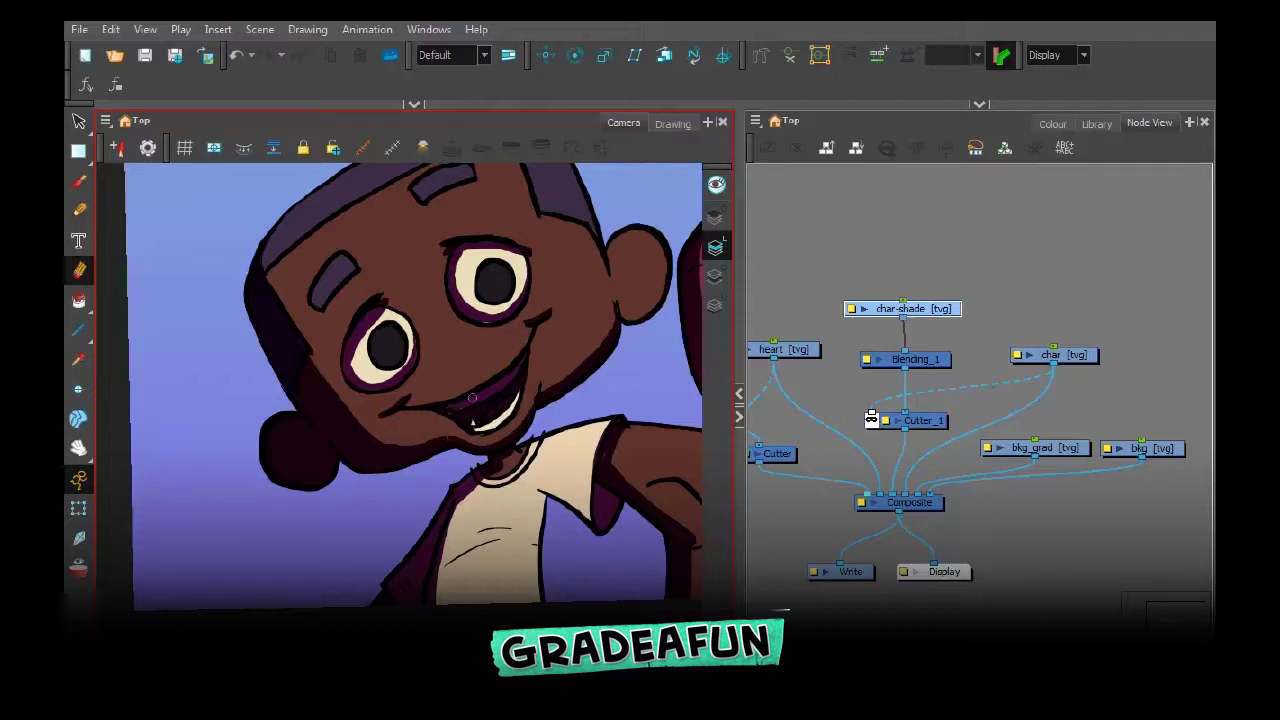
pyautogui.click(466, 404)
pyautogui.hotkey('ctrl', 'z')
pyautogui.click(466, 405)
pyautogui.moveTo(500, 388); pyautogui.dragTo(529, 356)
# Brush more shading under the character's chin with the shade colour from the valentines palette, working in OpenGL view
pyautogui.hotkey('alt', 'b')
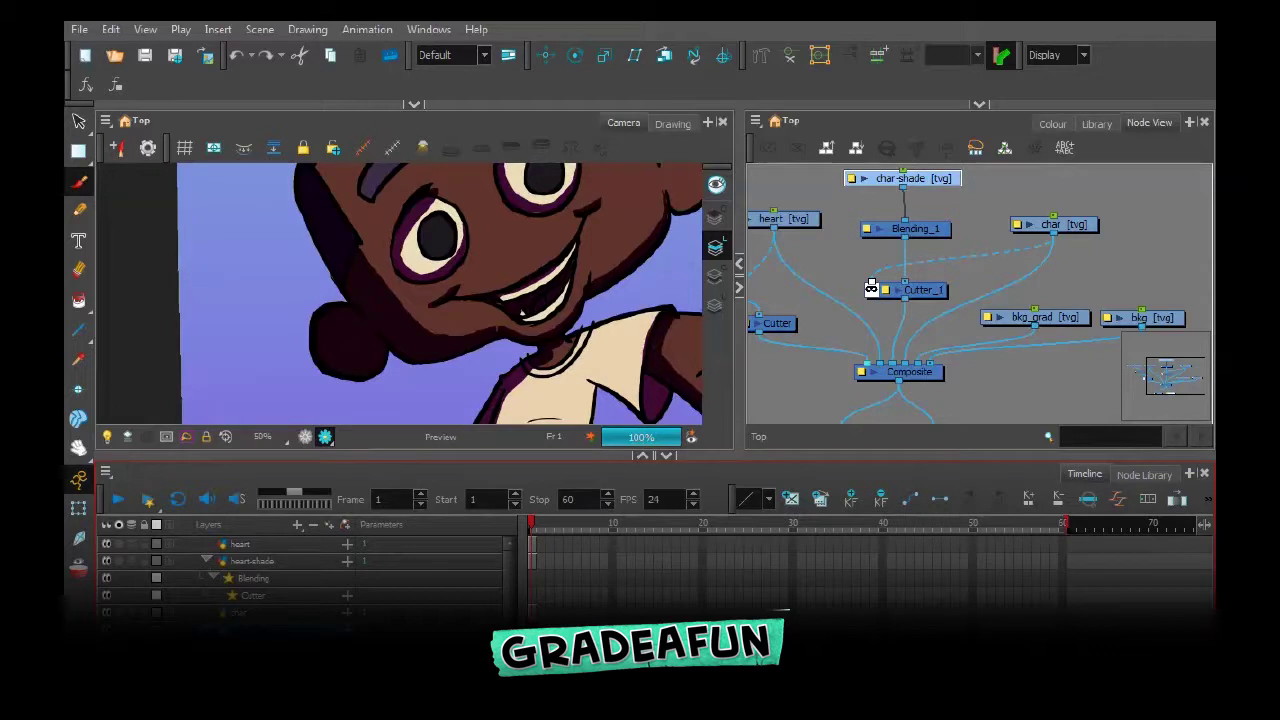
pyautogui.click(305, 437)
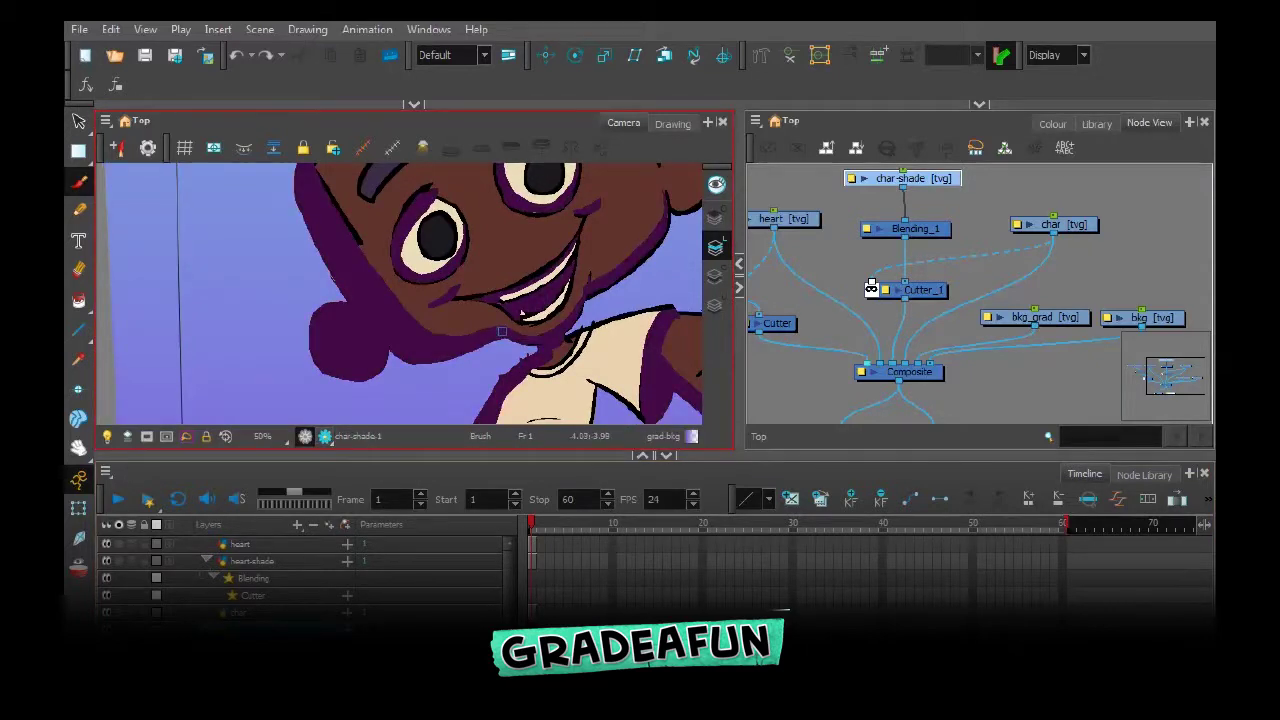
pyautogui.moveTo(502, 331); pyautogui.dragTo(496, 330)
pyautogui.hotkey('ctrl', 'z')
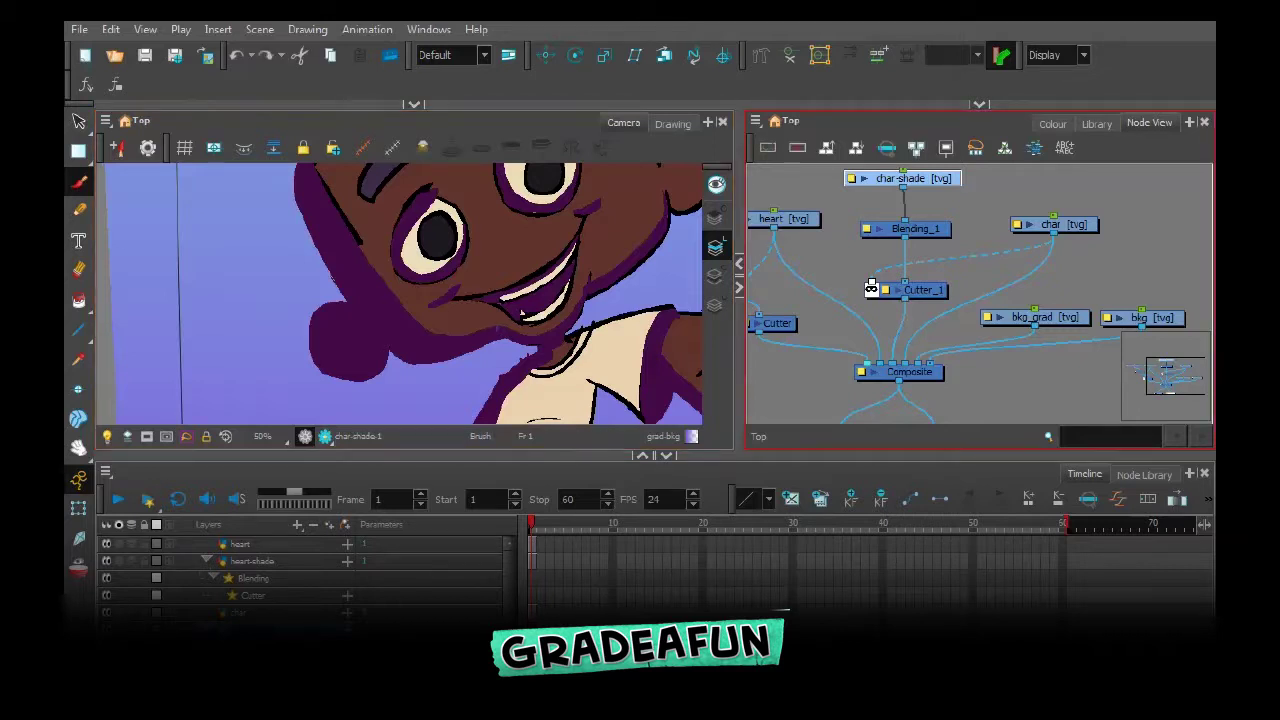
pyautogui.click(1052, 123)
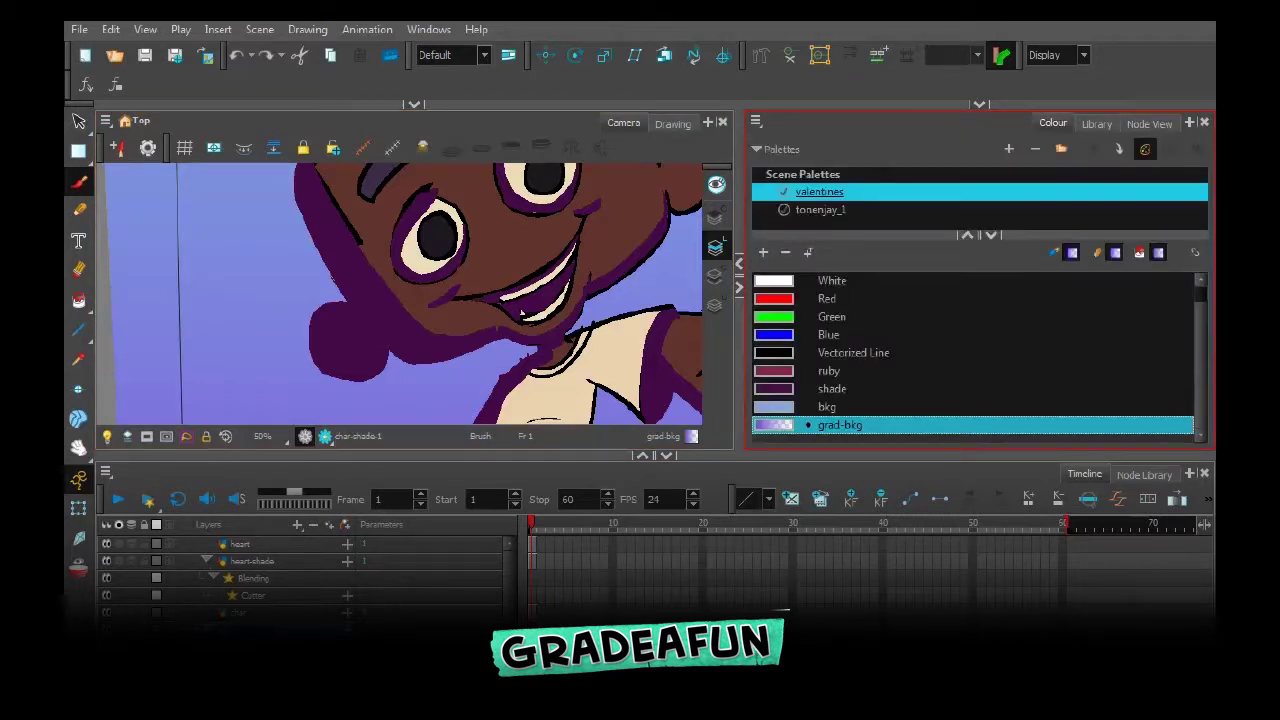
pyautogui.click(833, 389)
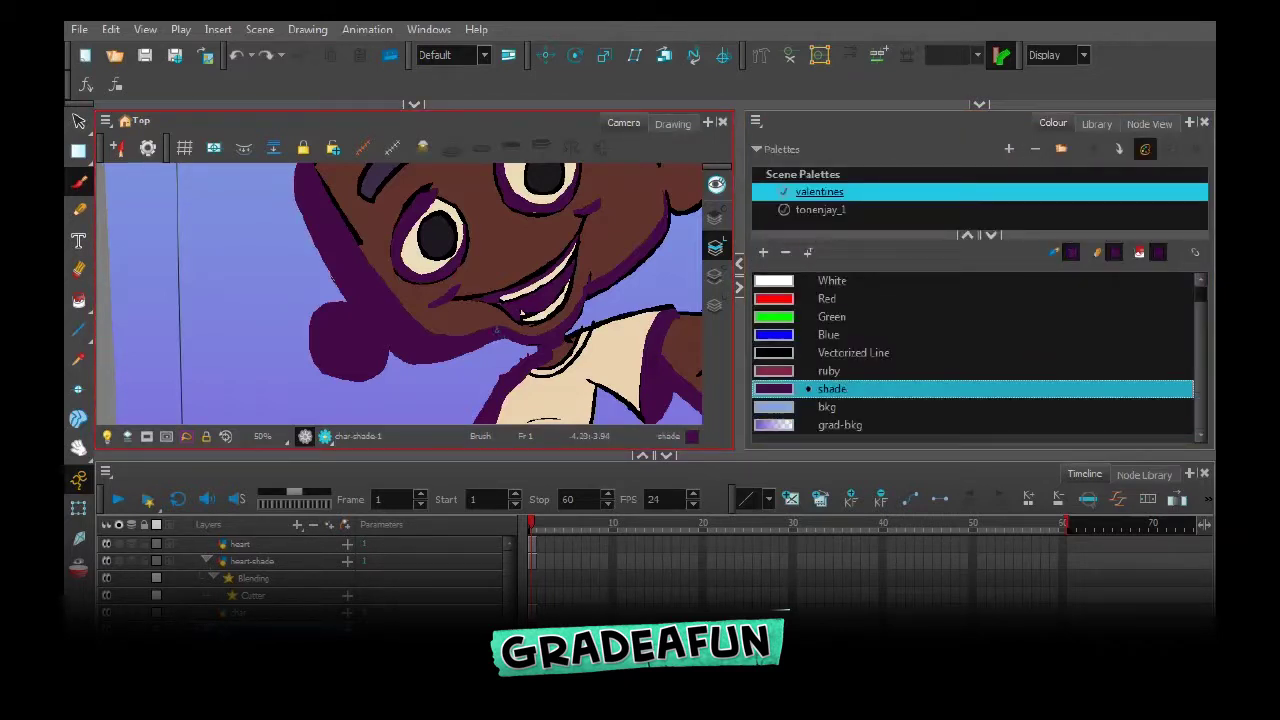
pyautogui.moveTo(502, 327); pyautogui.dragTo(532, 334)
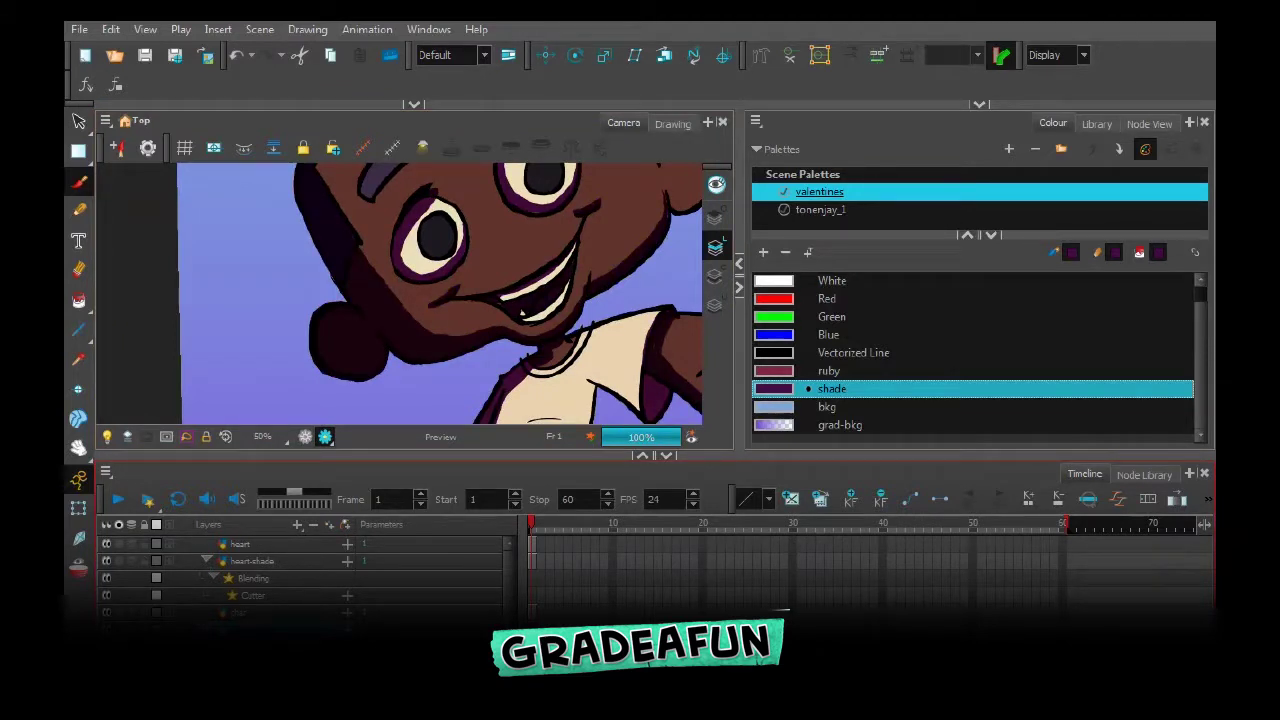
# Try an opacity of 70 on the char-shade layer, settle on 60, and close its properties
pyautogui.doubleClick(252, 629)
pyautogui.moveTo(880, 425); pyautogui.dragTo(836, 125)
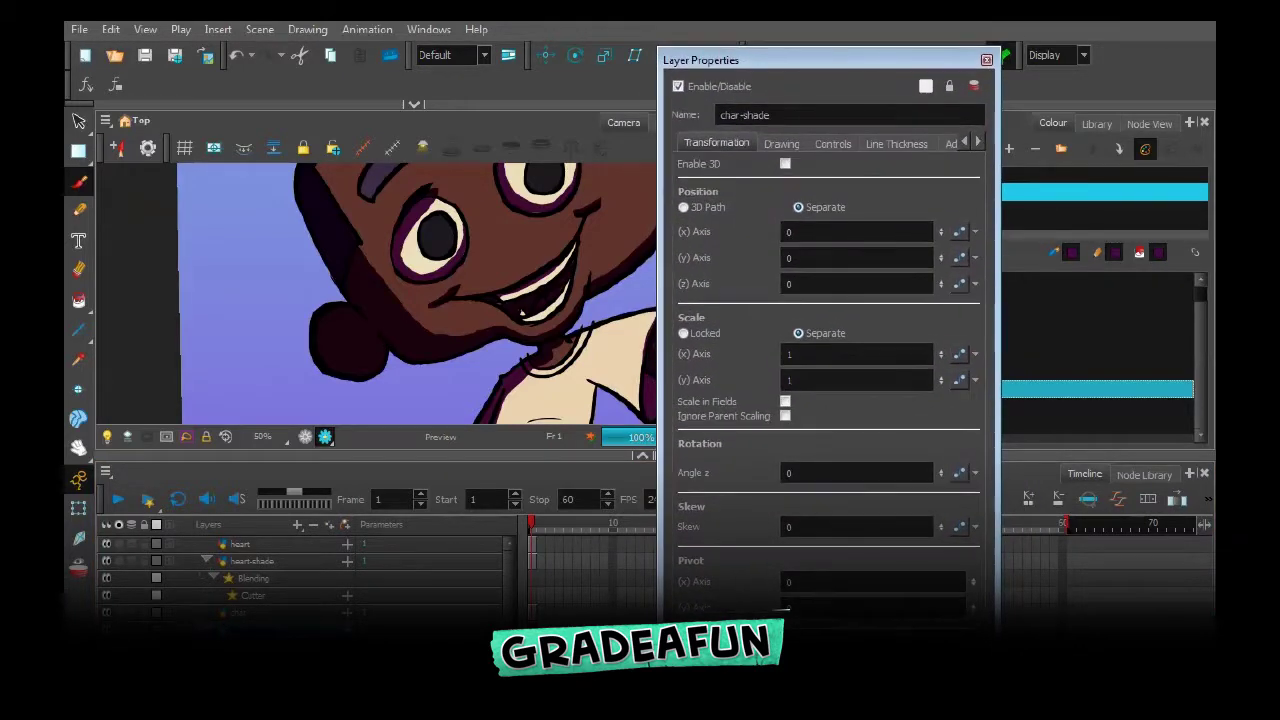
pyautogui.click(782, 144)
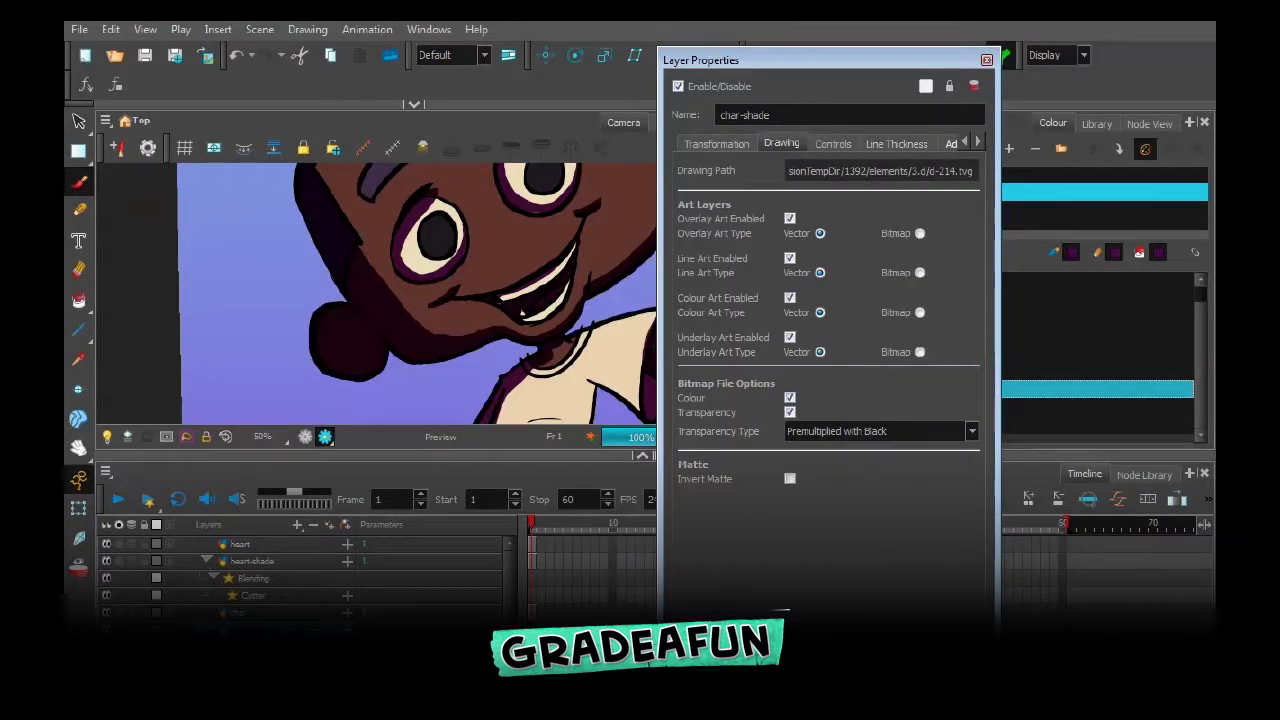
pyautogui.click(951, 144)
pyautogui.doubleClick(822, 528)
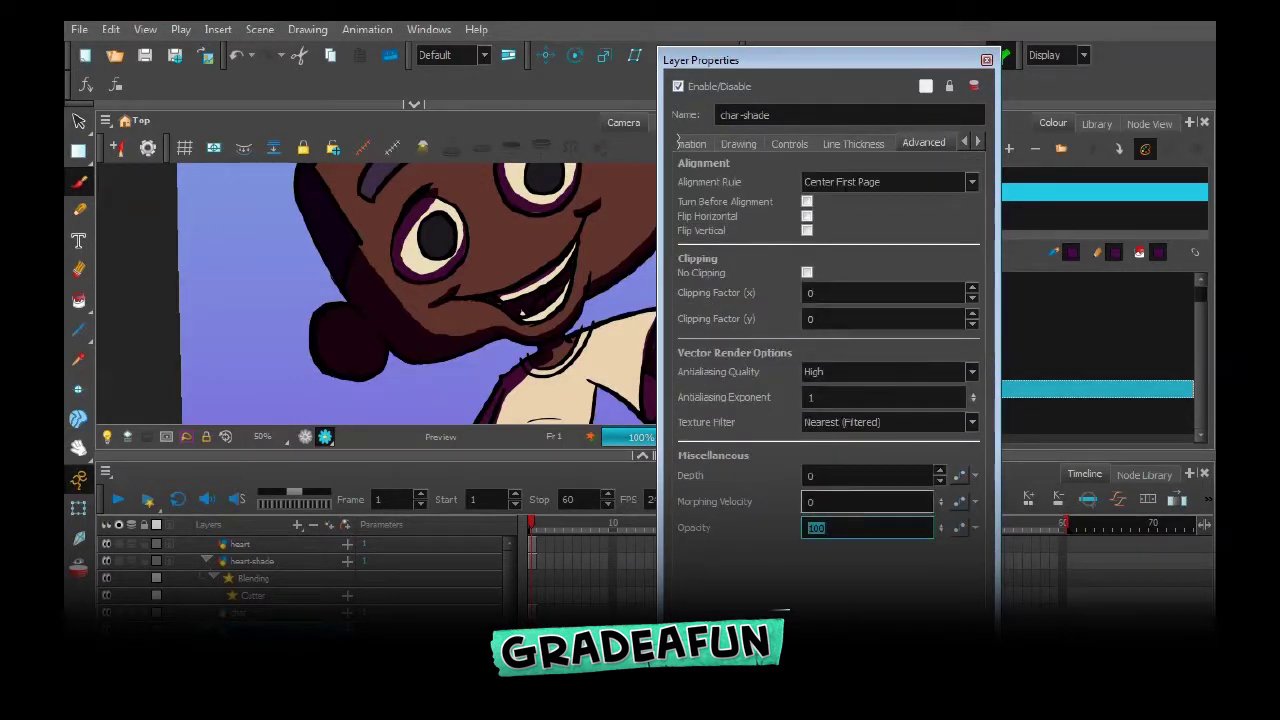
pyautogui.write('70')
pyautogui.press('Return')
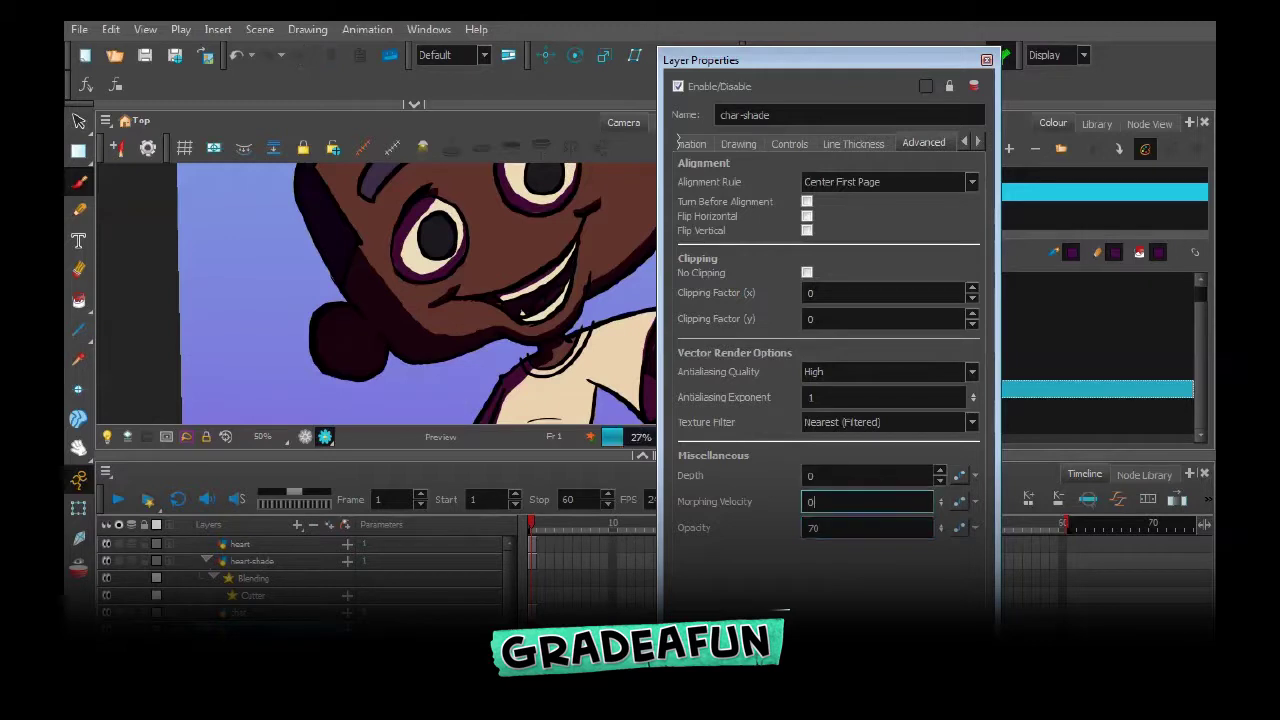
pyautogui.write('6')
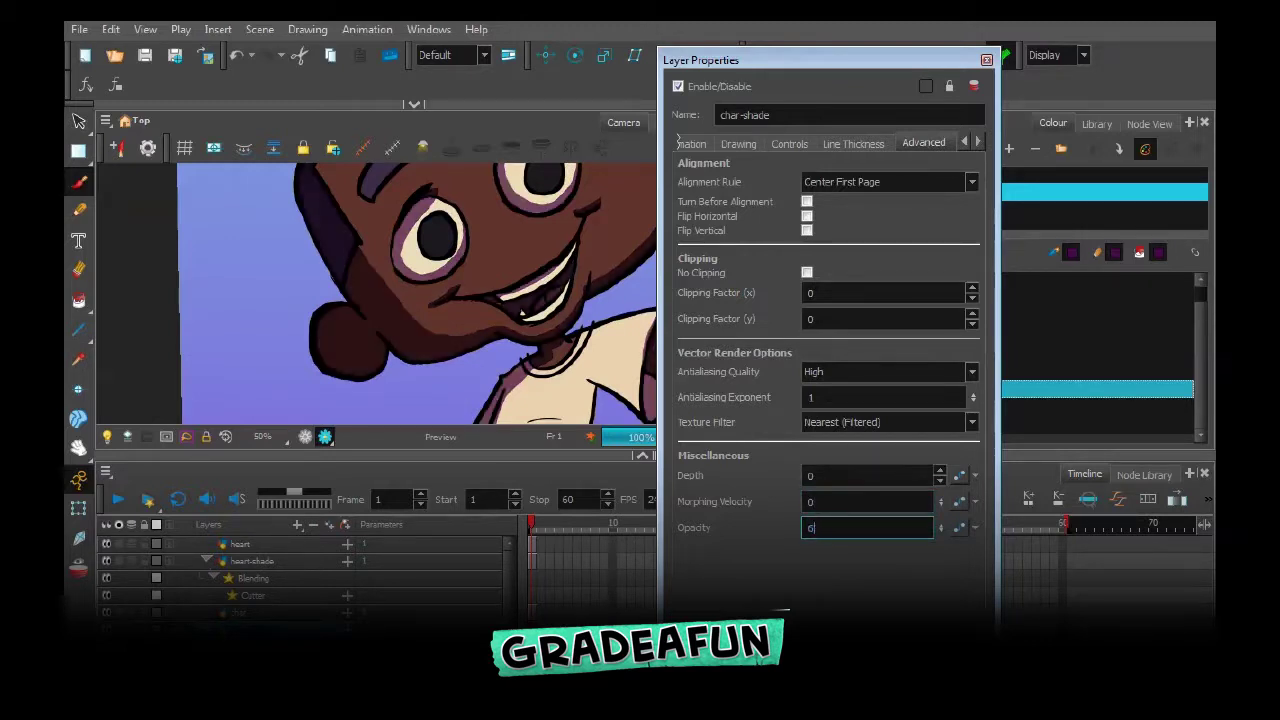
pyautogui.write('0')
pyautogui.hotkey('shift', 'Tab')
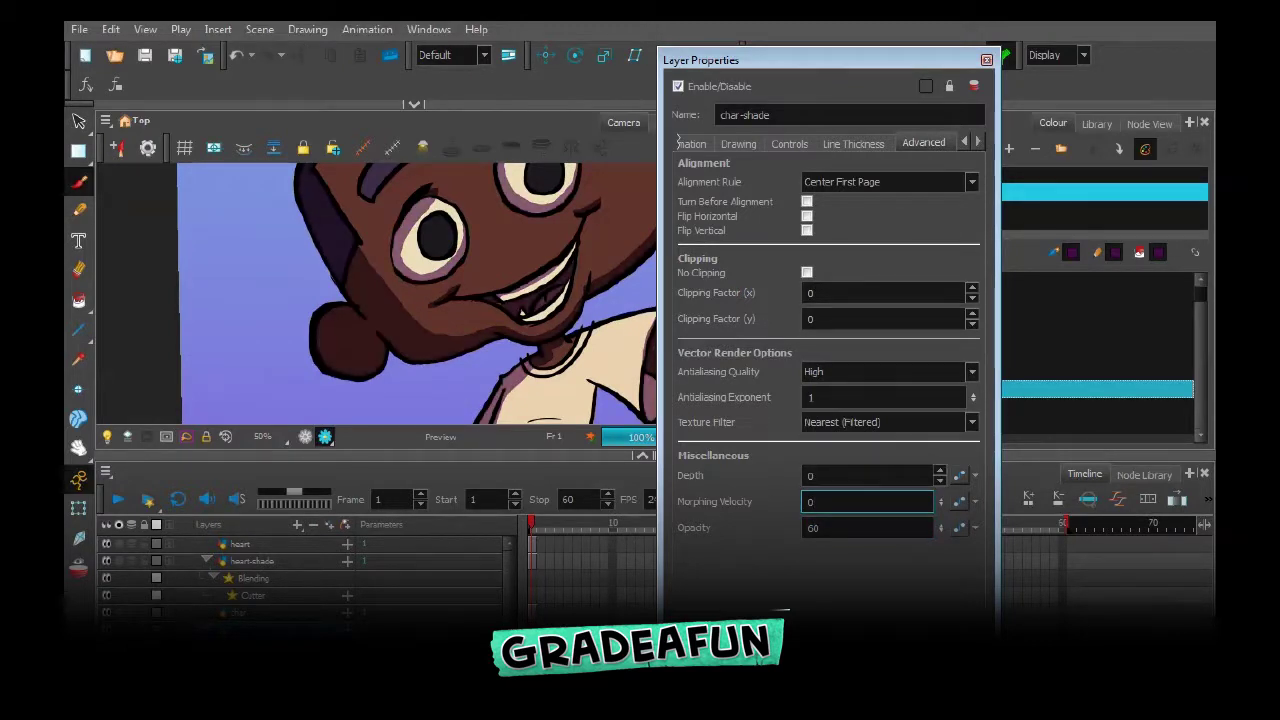
pyautogui.click(986, 60)
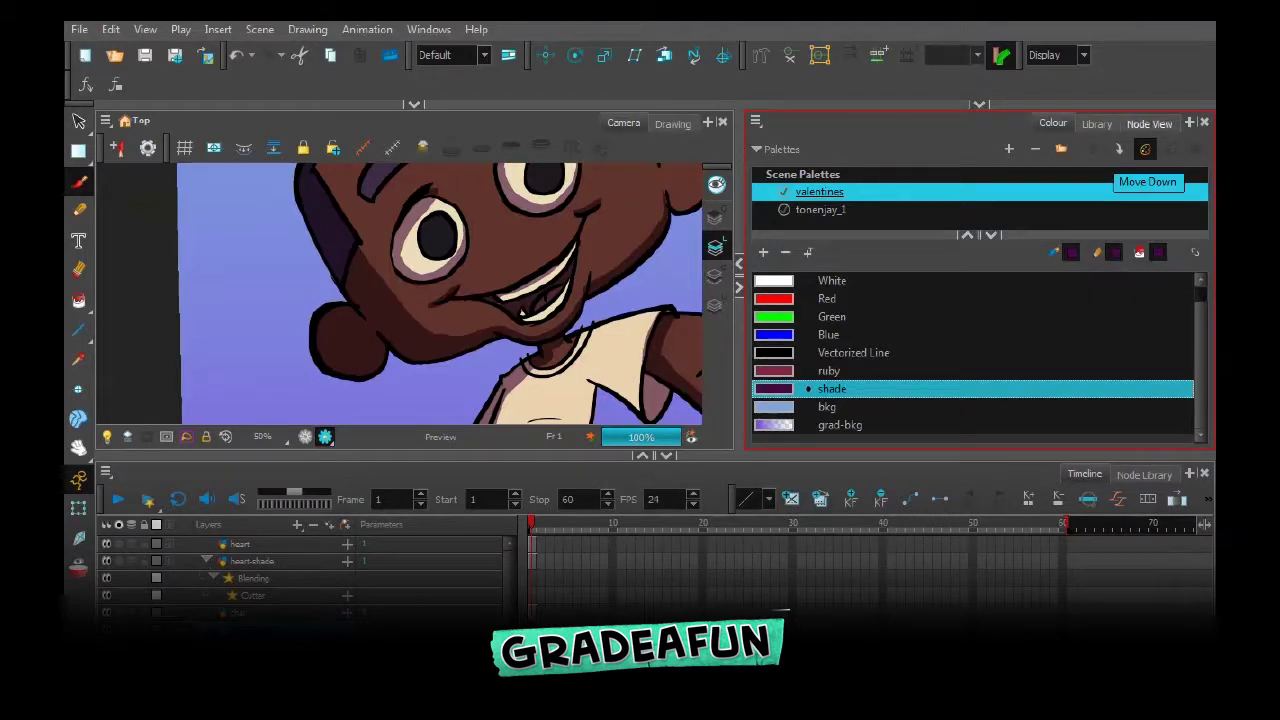
# Insert a Blur-Radial node between Cutter_1 and Composite, and another between Cutter and Composite
pyautogui.click(1149, 123)
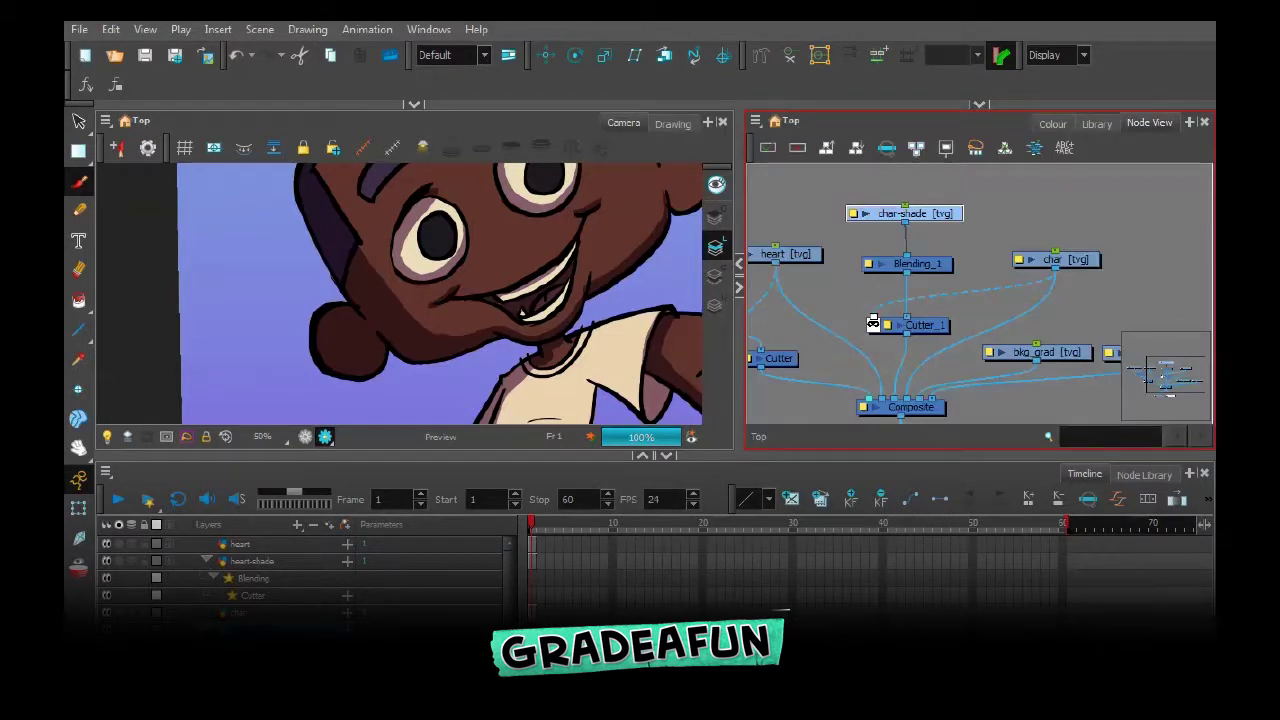
pyautogui.click(1144, 474)
pyautogui.doubleClick(199, 531)
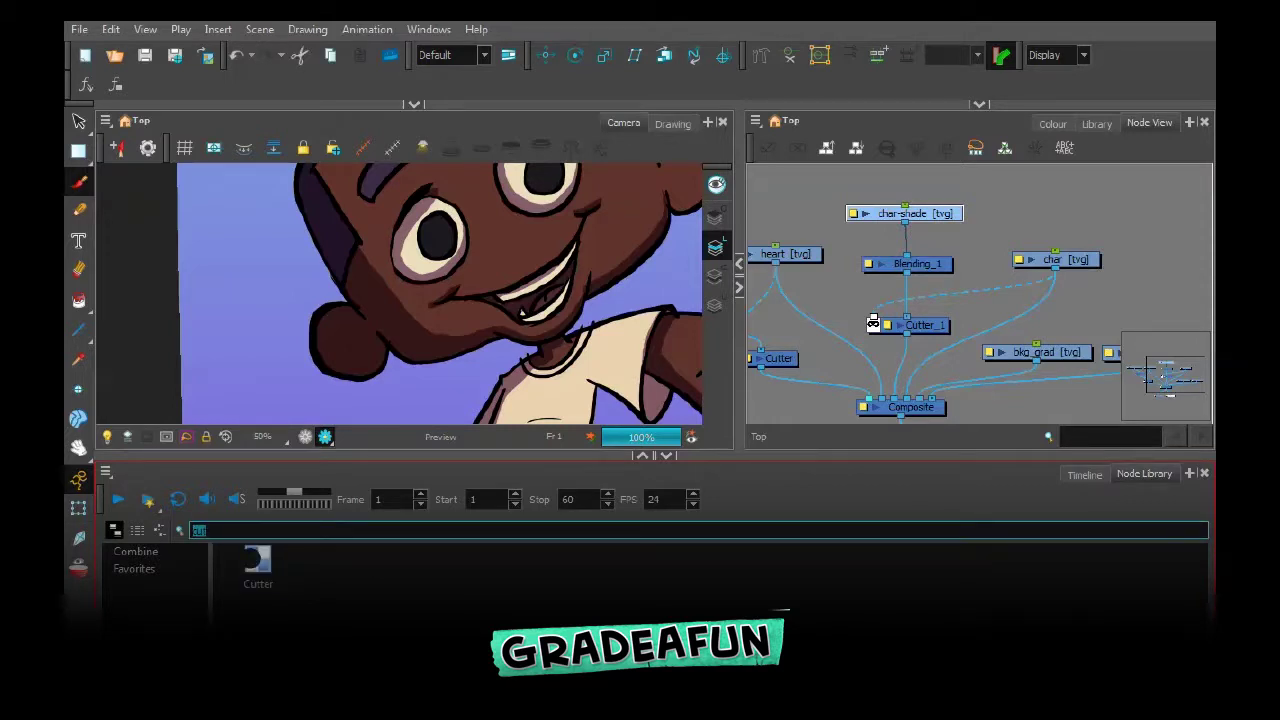
pyautogui.write('blur')
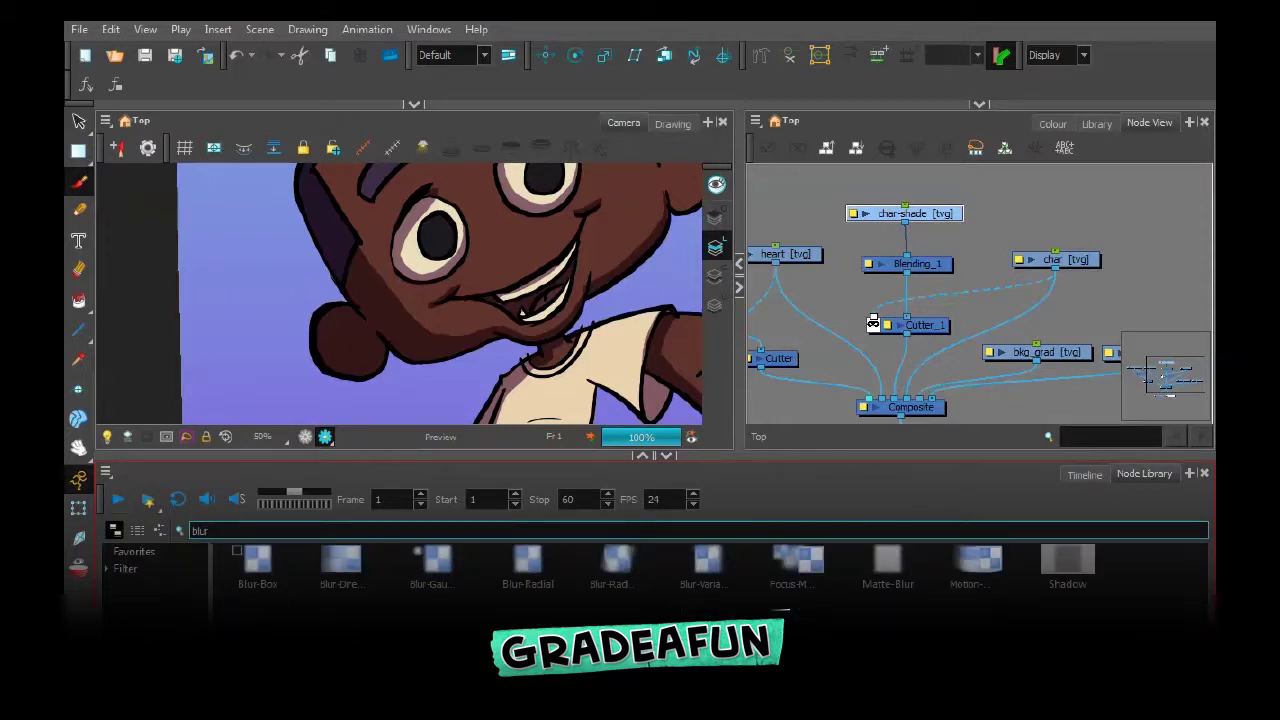
pyautogui.click(528, 568)
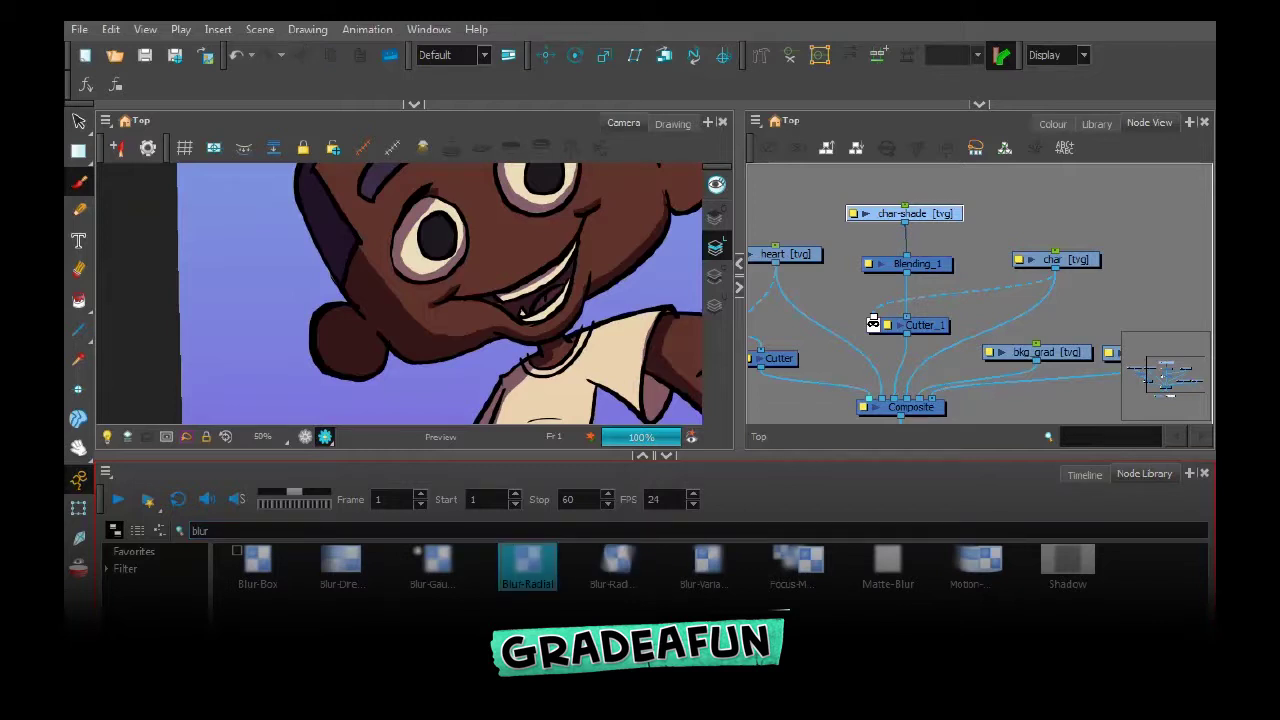
pyautogui.moveTo(528, 568); pyautogui.dragTo(1087, 309)
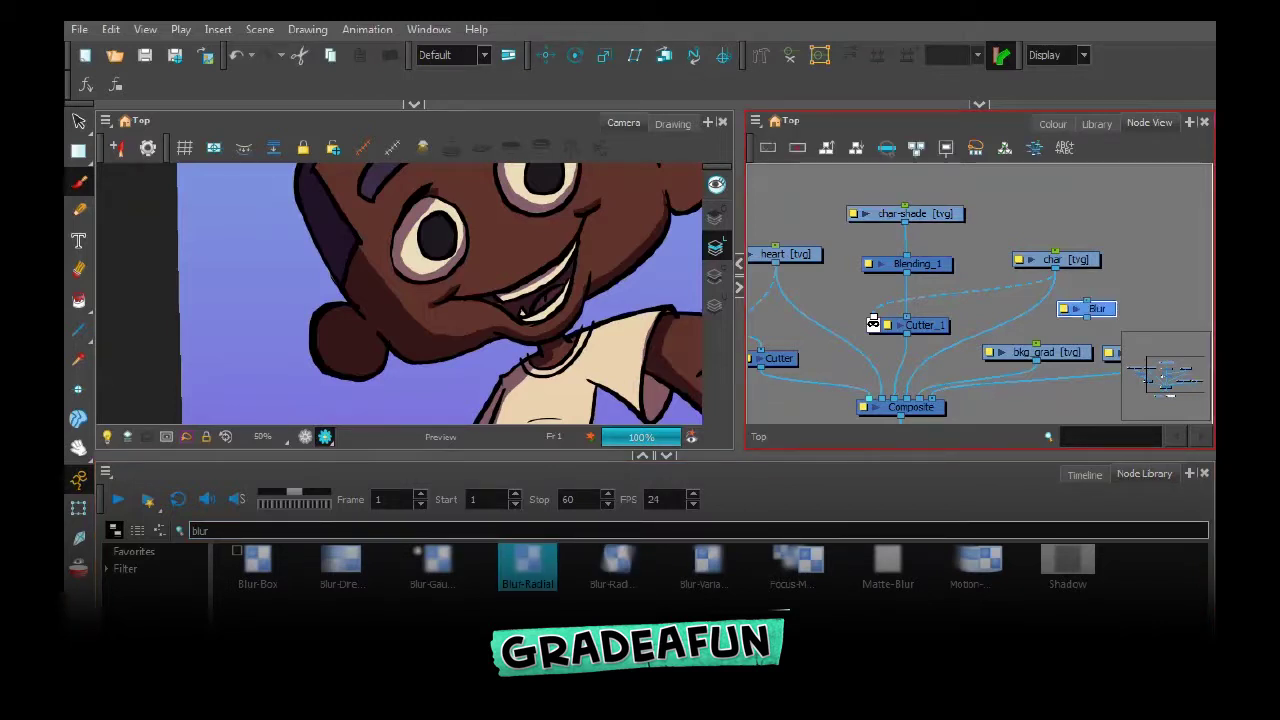
pyautogui.moveTo(1087, 308); pyautogui.dragTo(871, 309)
pyautogui.moveTo(903, 360); pyautogui.dragTo(1075, 356)
pyautogui.click(700, 531)
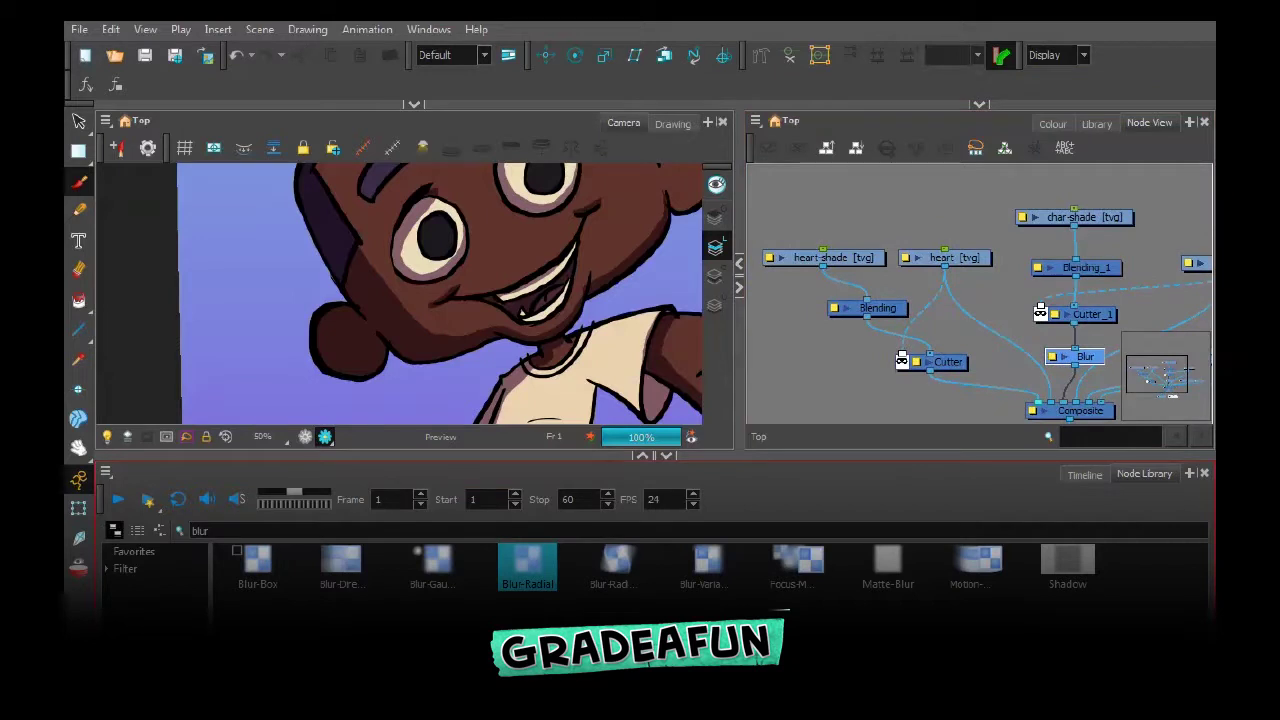
pyautogui.moveTo(527, 565); pyautogui.dragTo(965, 394)
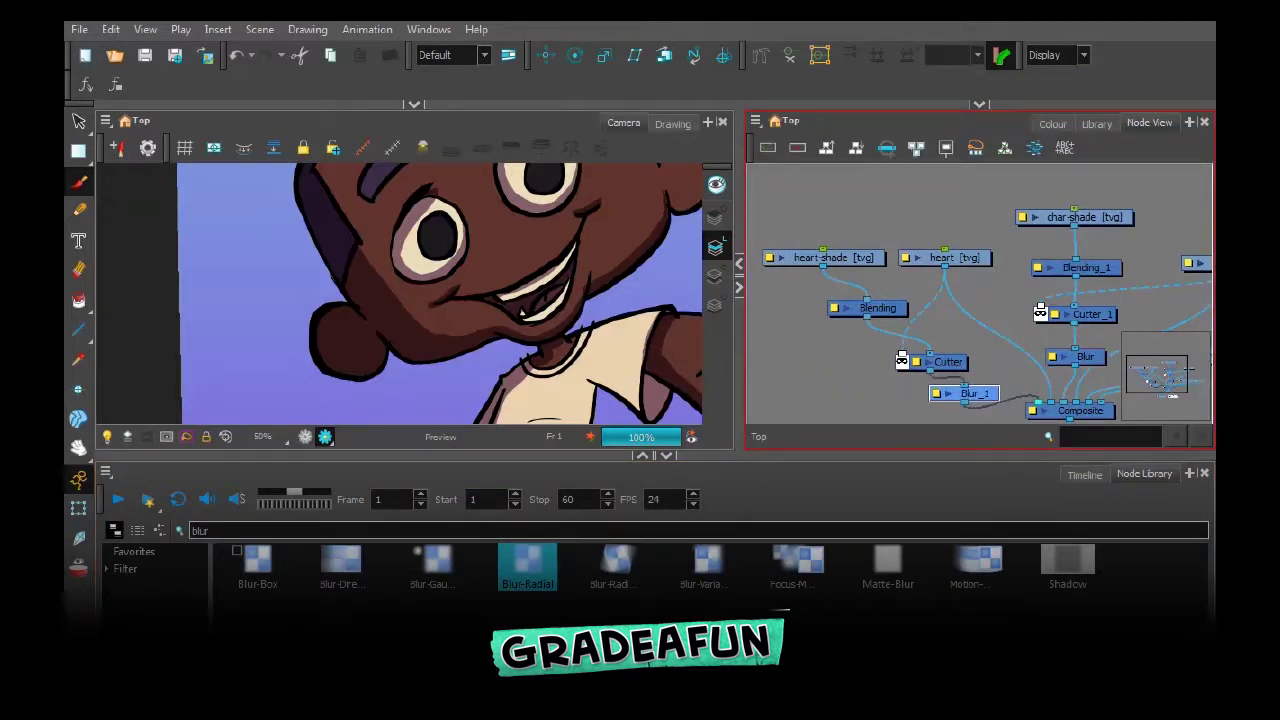
# Open the Blur_1 node's properties on the heart shading chain and set its radius to 3
pyautogui.moveTo(450, 290); pyautogui.dragTo(296, 365)
pyautogui.press('1')
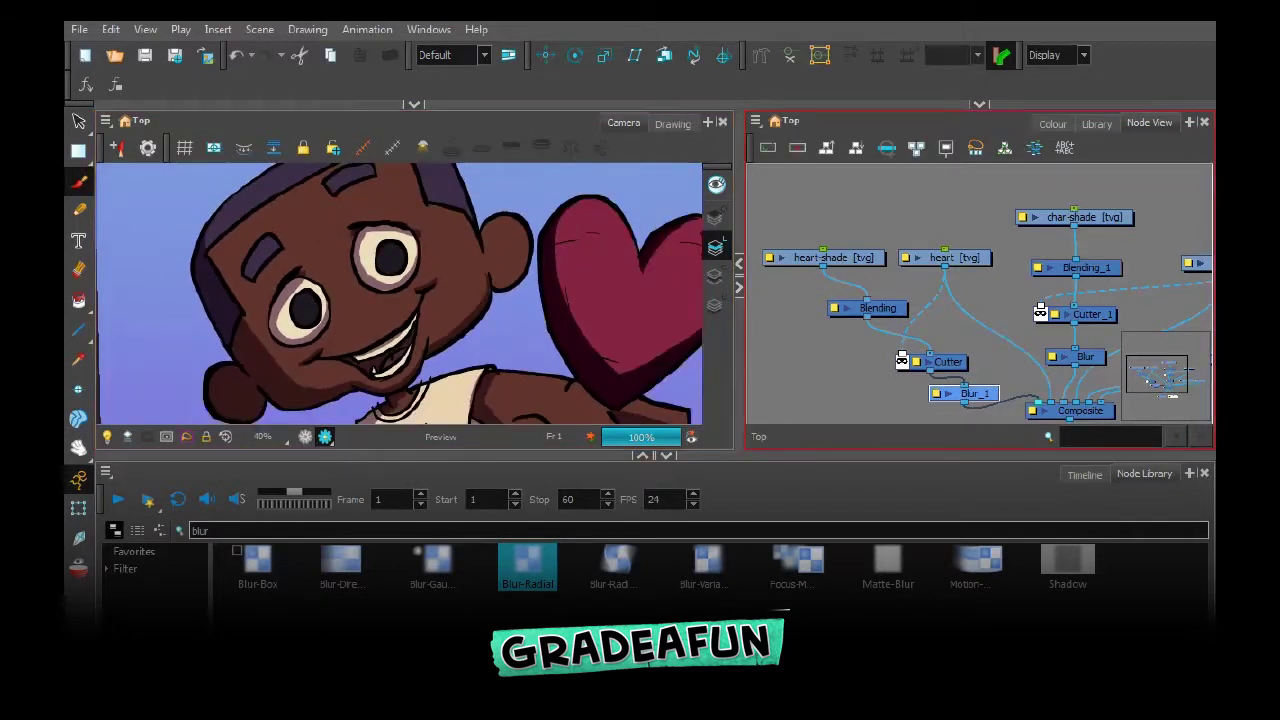
pyautogui.moveTo(900, 330); pyautogui.dragTo(893, 331)
pyautogui.click(928, 394)
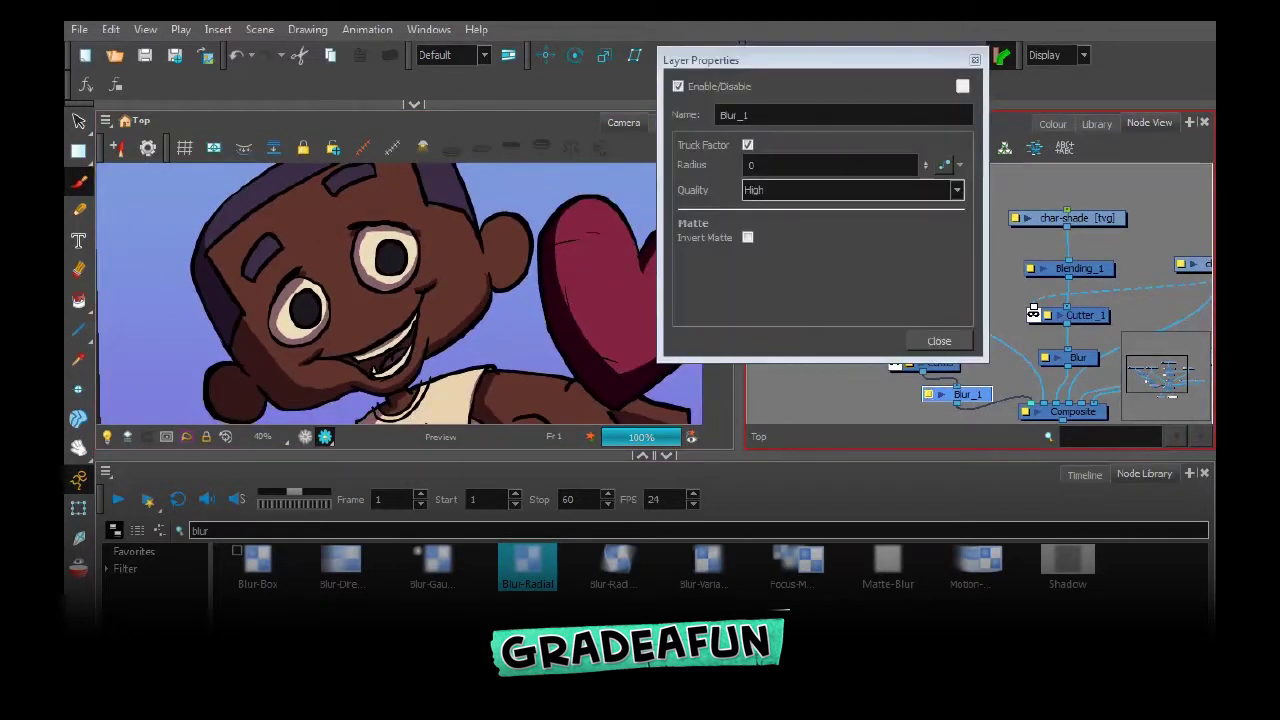
pyautogui.doubleClick(752, 165)
pyautogui.write('3')
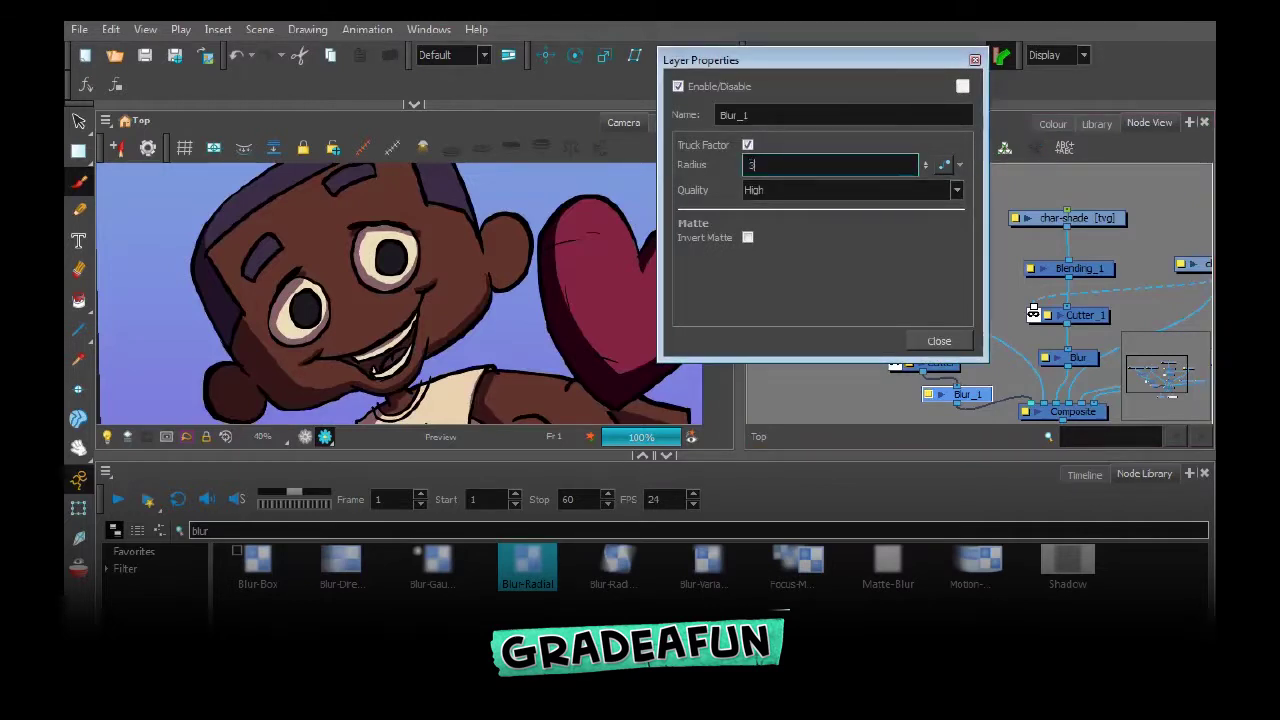
pyautogui.press('Return')
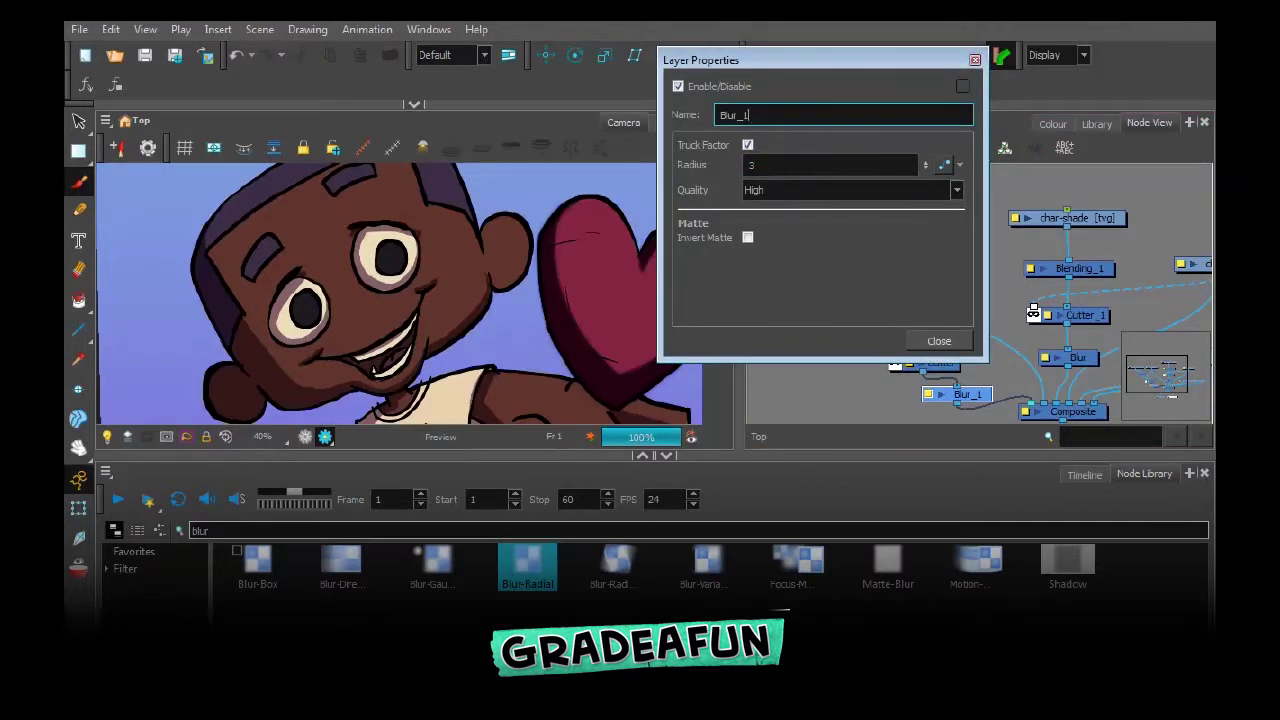
# Try a radius of 8 and a radius of 2 on the Blur_1 node
pyautogui.doubleClick(752, 165)
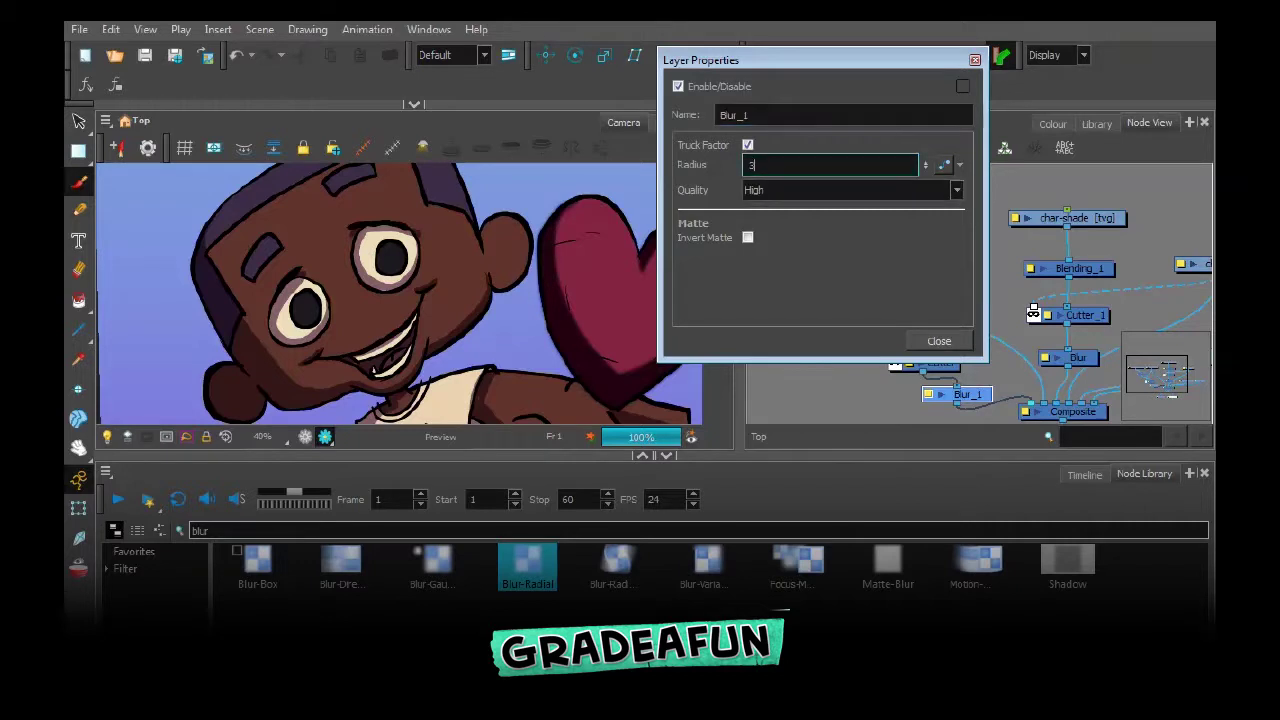
pyautogui.press('Return')
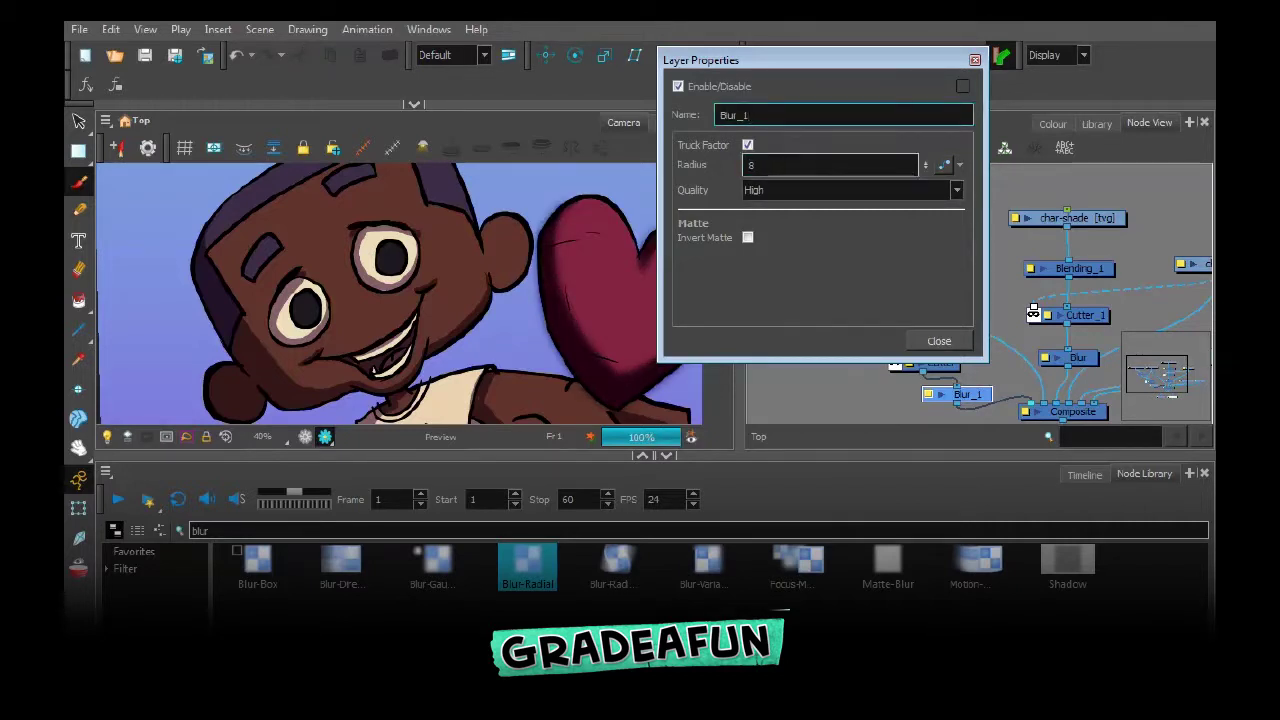
pyautogui.click(852, 190)
pyautogui.click(800, 165)
pyautogui.hotkey('ctrl', 'a')
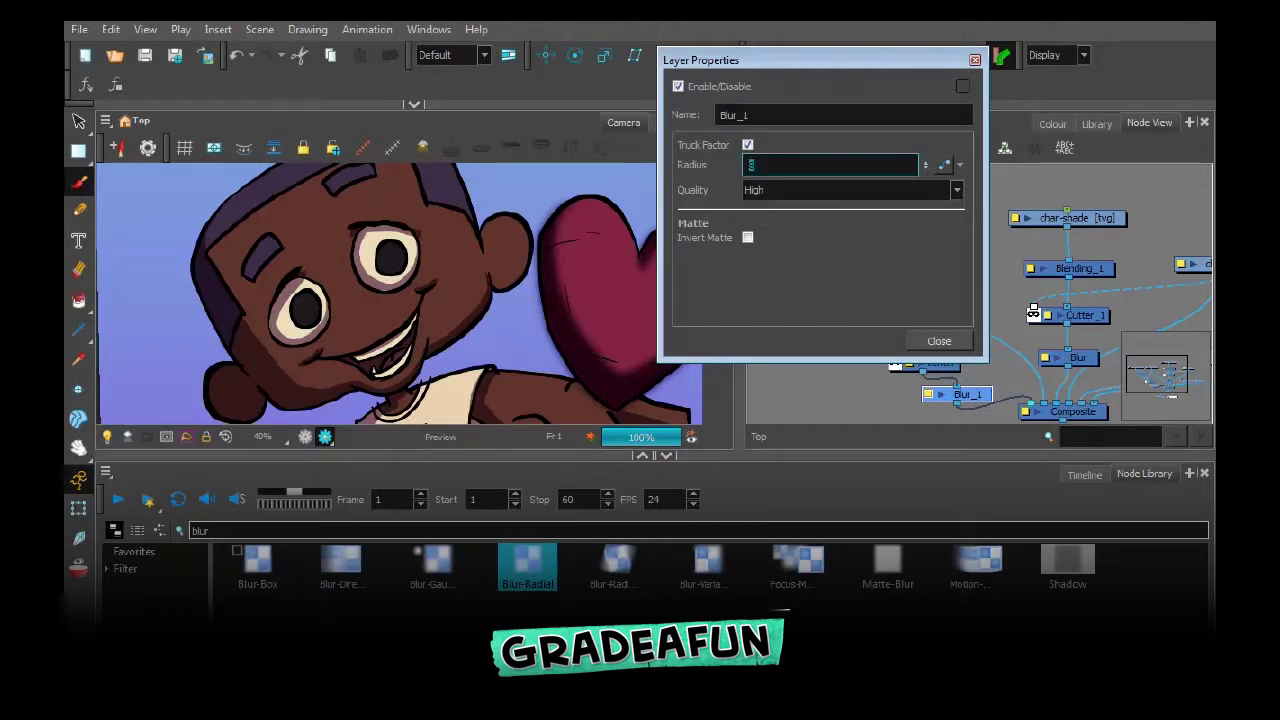
pyautogui.write('2')
pyautogui.press('Return')
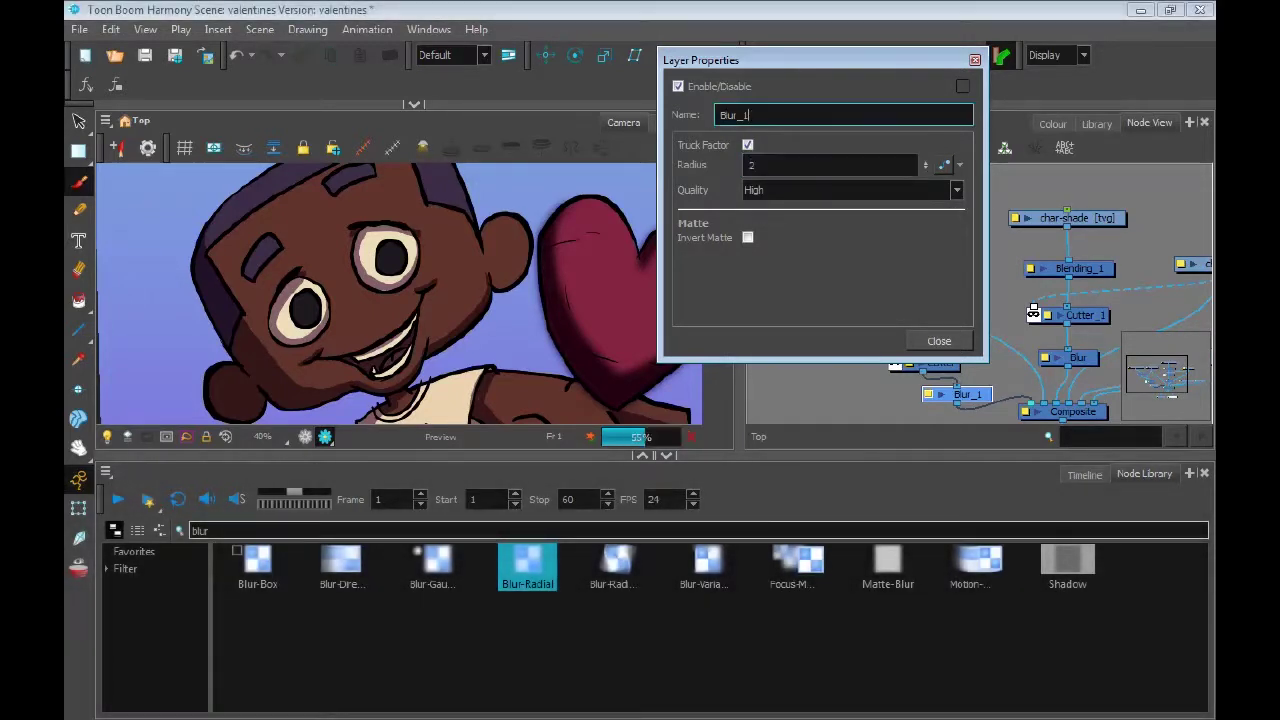
# Set the Blur_1 radius to 9 and close the layer properties
pyautogui.doubleClick(754, 165)
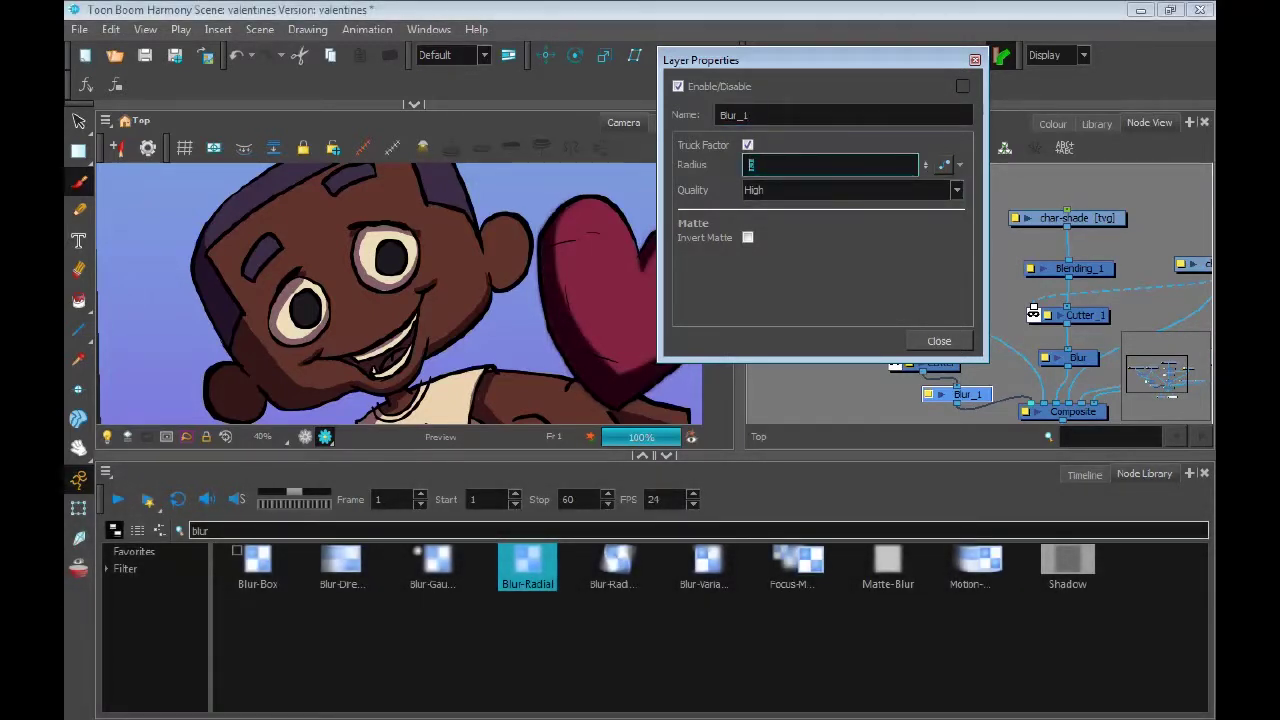
pyautogui.write('9')
pyautogui.press('Return')
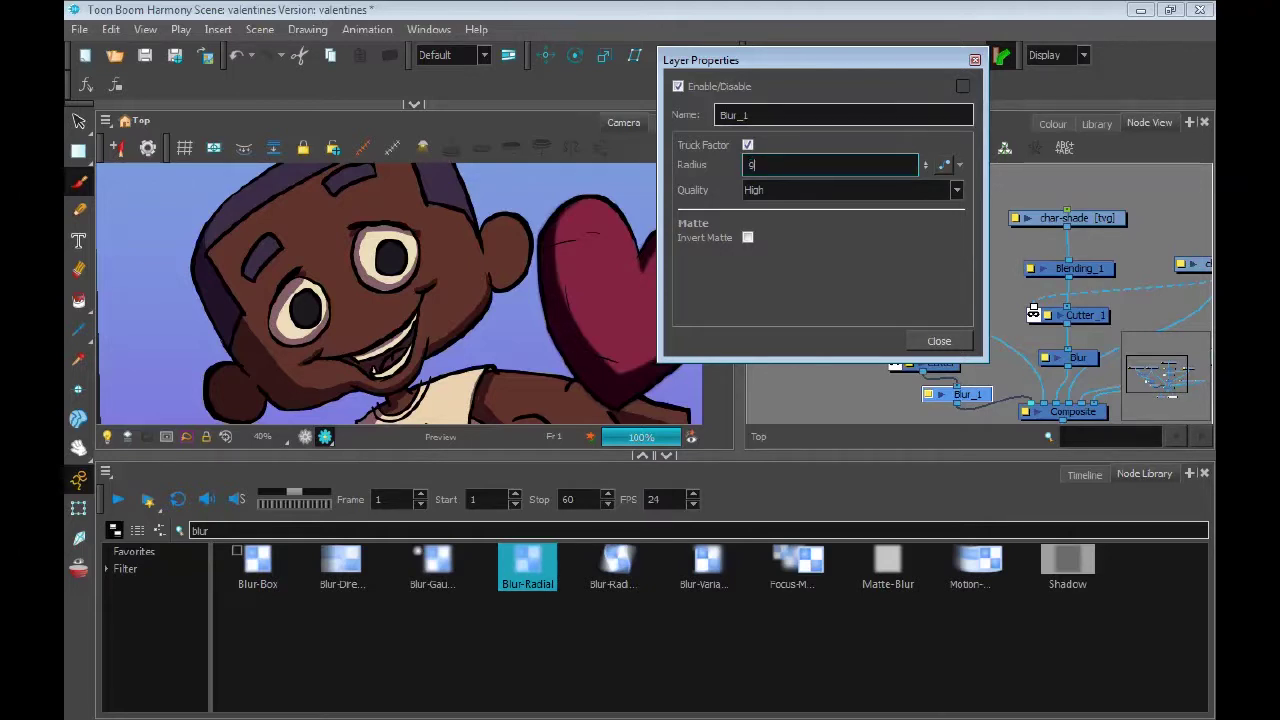
pyautogui.click(939, 341)
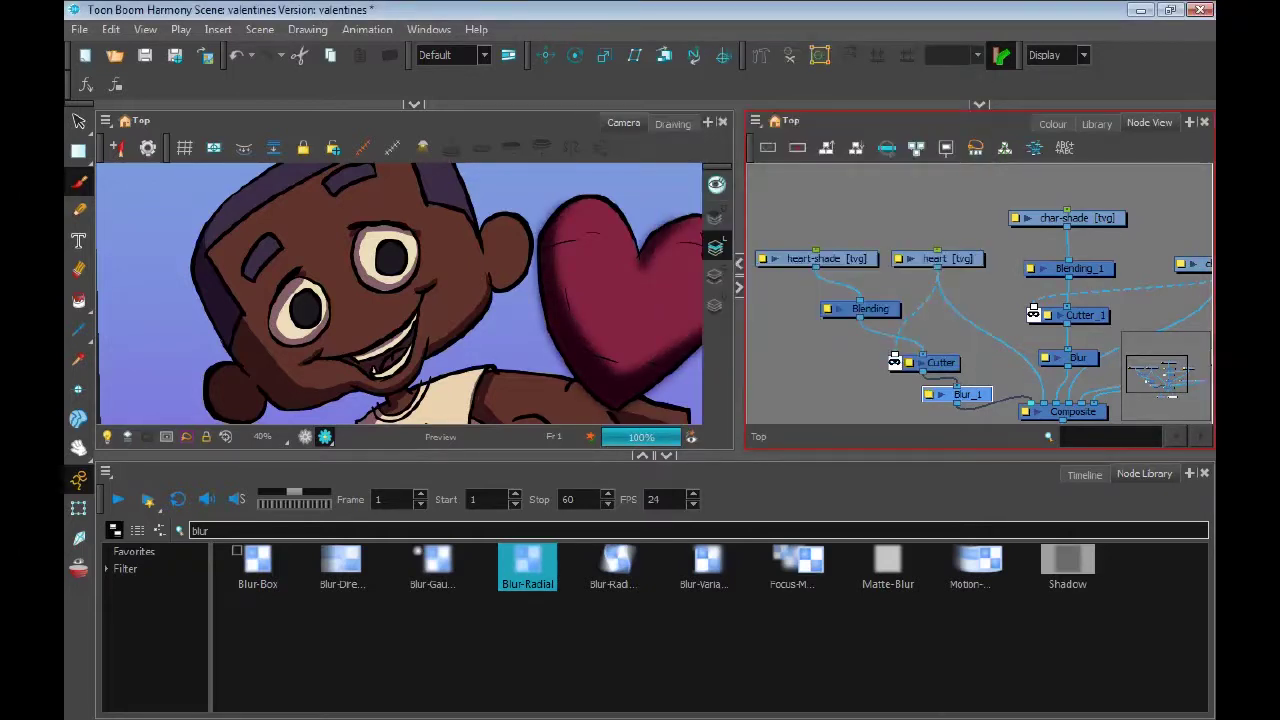
# Move the Blur_1 node between heart-shade and Blending, and inspect the heart's blurred shading up close
pyautogui.moveTo(967, 394); pyautogui.dragTo(833, 283)
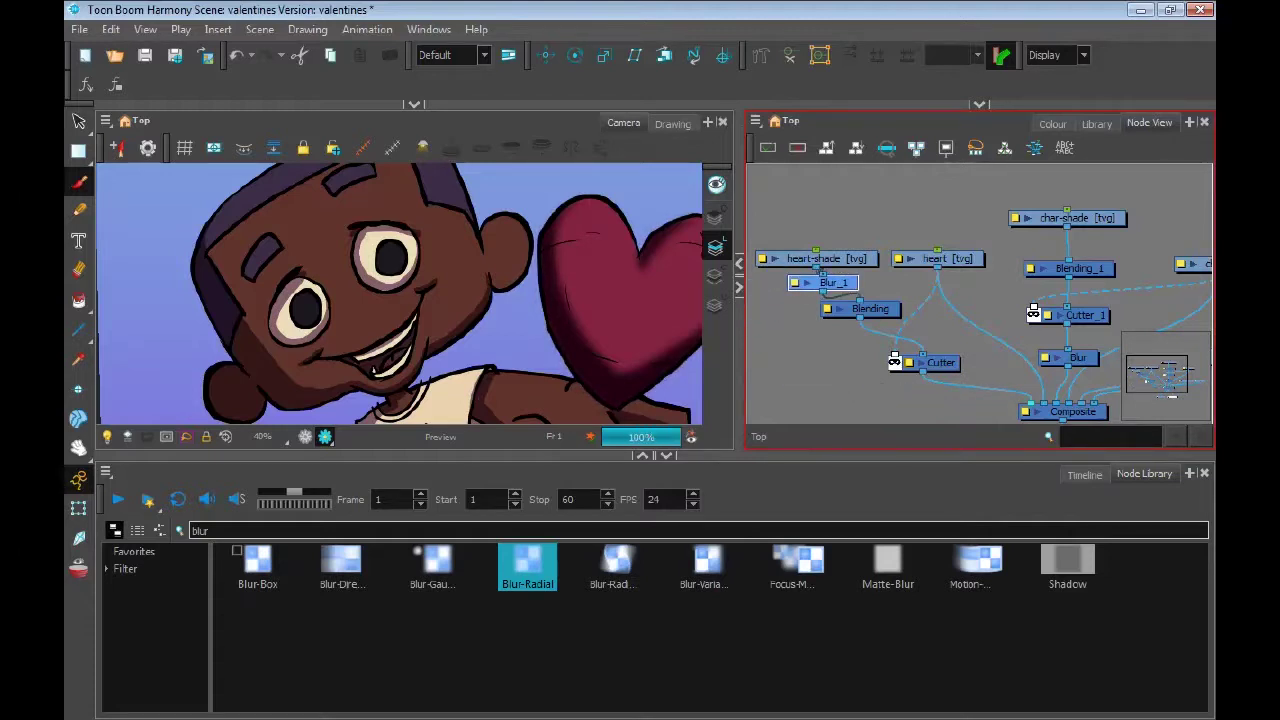
pyautogui.click(521, 302)
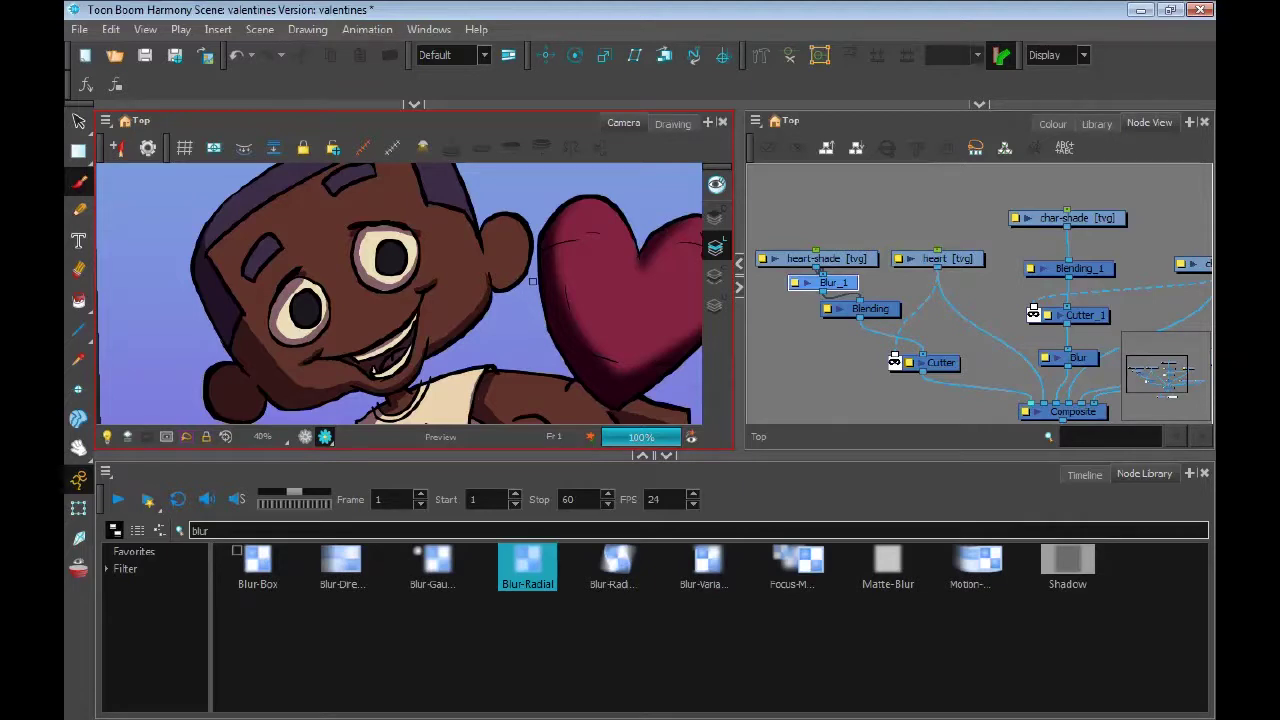
pyautogui.scroll(4, 539, 310)
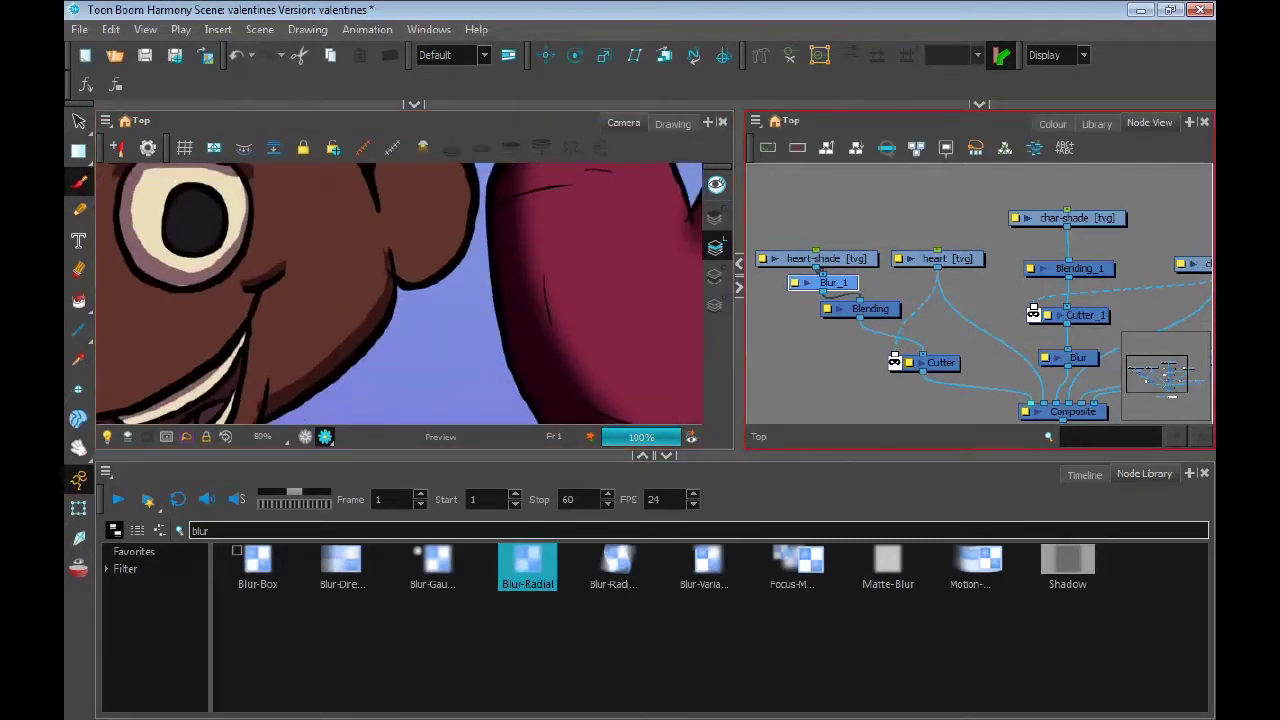
# Try the Blur_1 node between the heart's Cutter node and the Composite, and check the heart's edge
pyautogui.moveTo(825, 283)
pyautogui.mouseDown()
pyautogui.moveTo(808, 363)
pyautogui.moveTo(965, 392)
pyautogui.mouseUp()
pyautogui.click(532, 328)
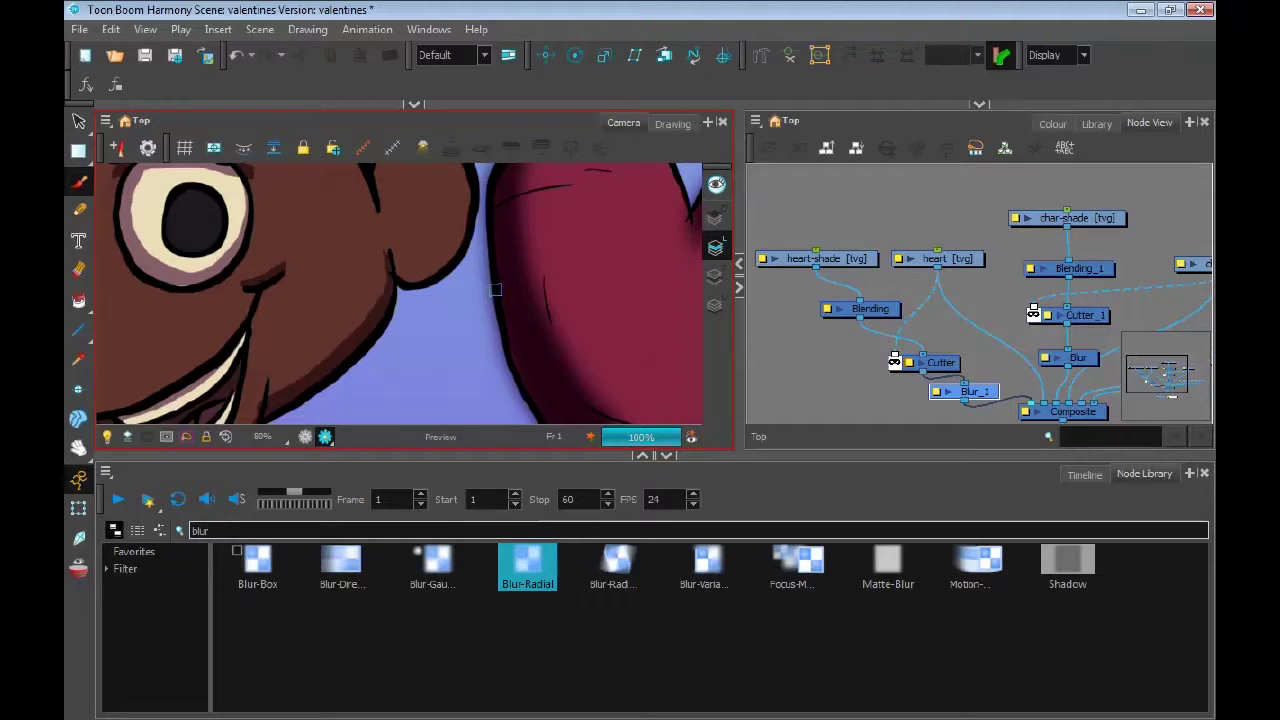
pyautogui.click(985, 195)
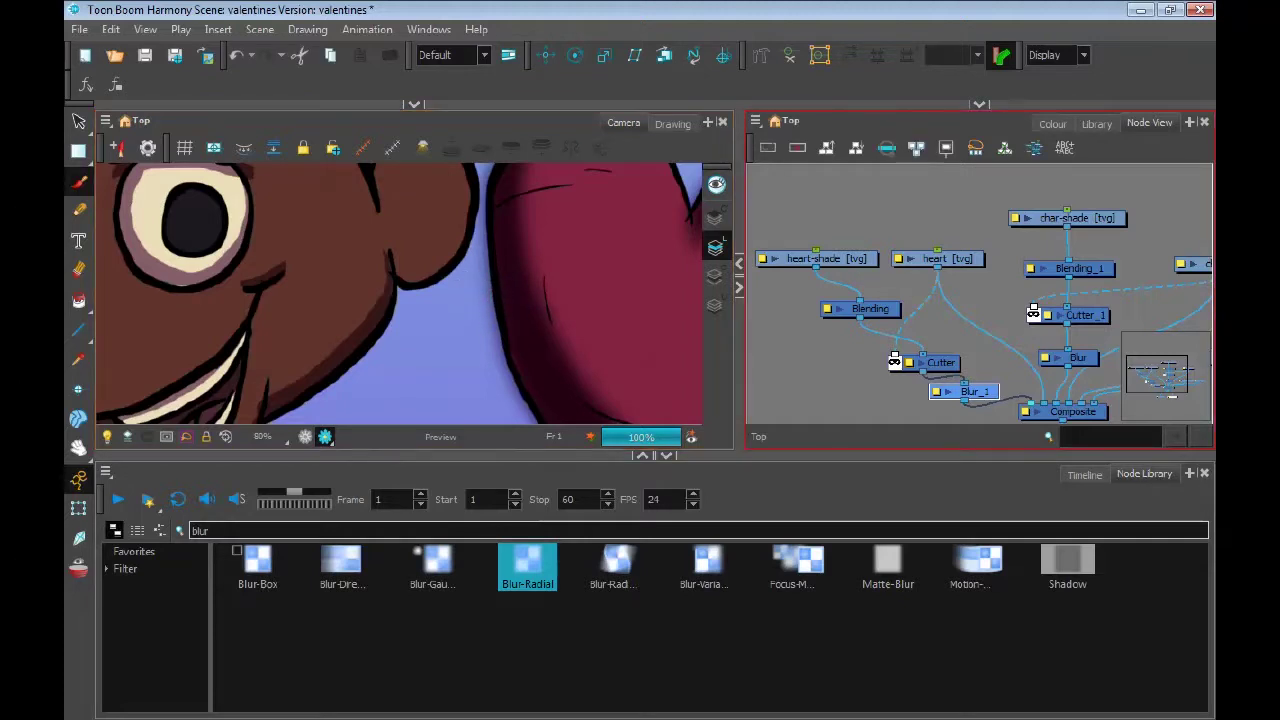
# Move the Blur_1 node back between heart-shade and Blending, and space out the nodes in that chain
pyautogui.moveTo(965, 392); pyautogui.dragTo(818, 237)
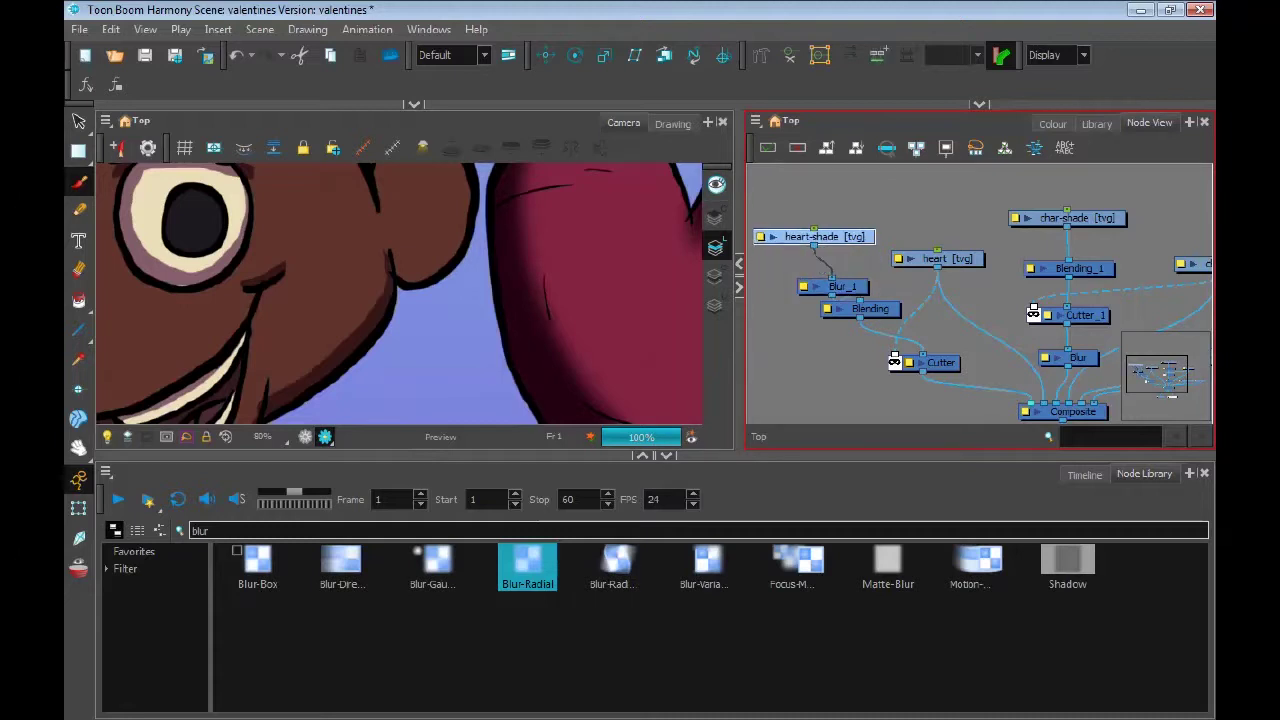
pyautogui.moveTo(832, 286); pyautogui.dragTo(873, 316)
pyautogui.click(838, 370)
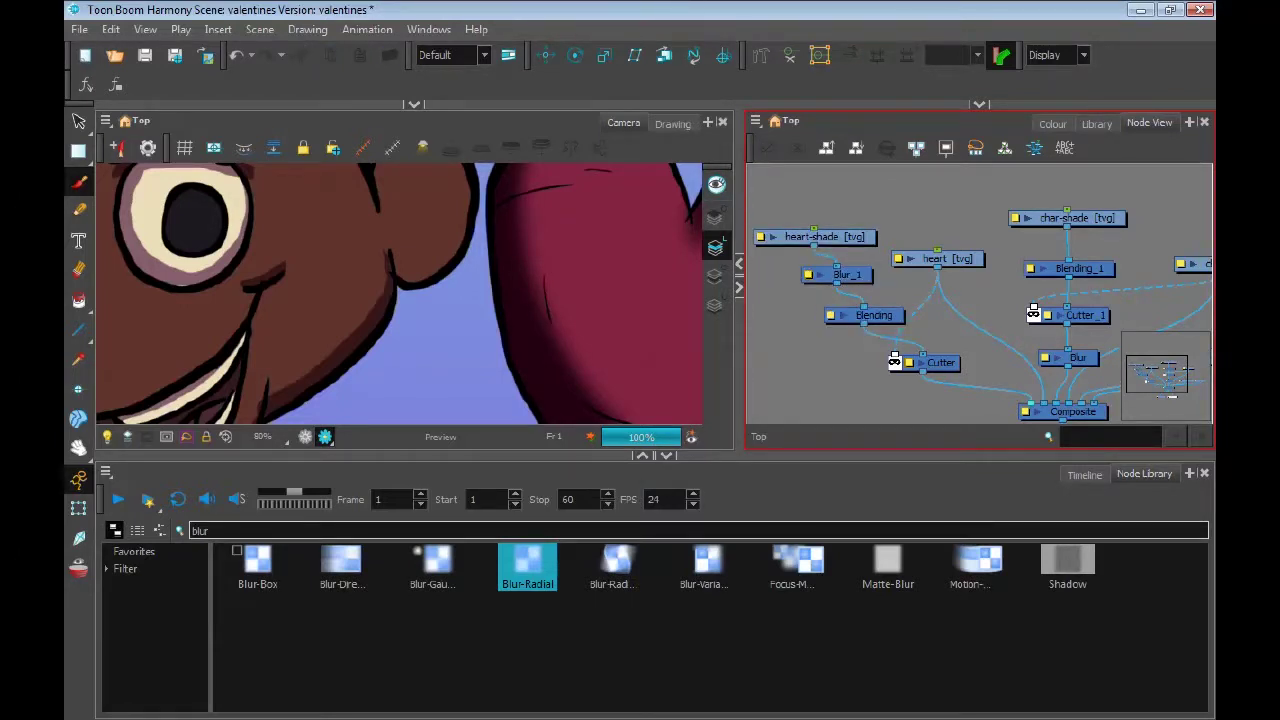
# Set the Blur_1 node's radius to 15 and close its layer properties
pyautogui.scroll(-2, 846, 382)
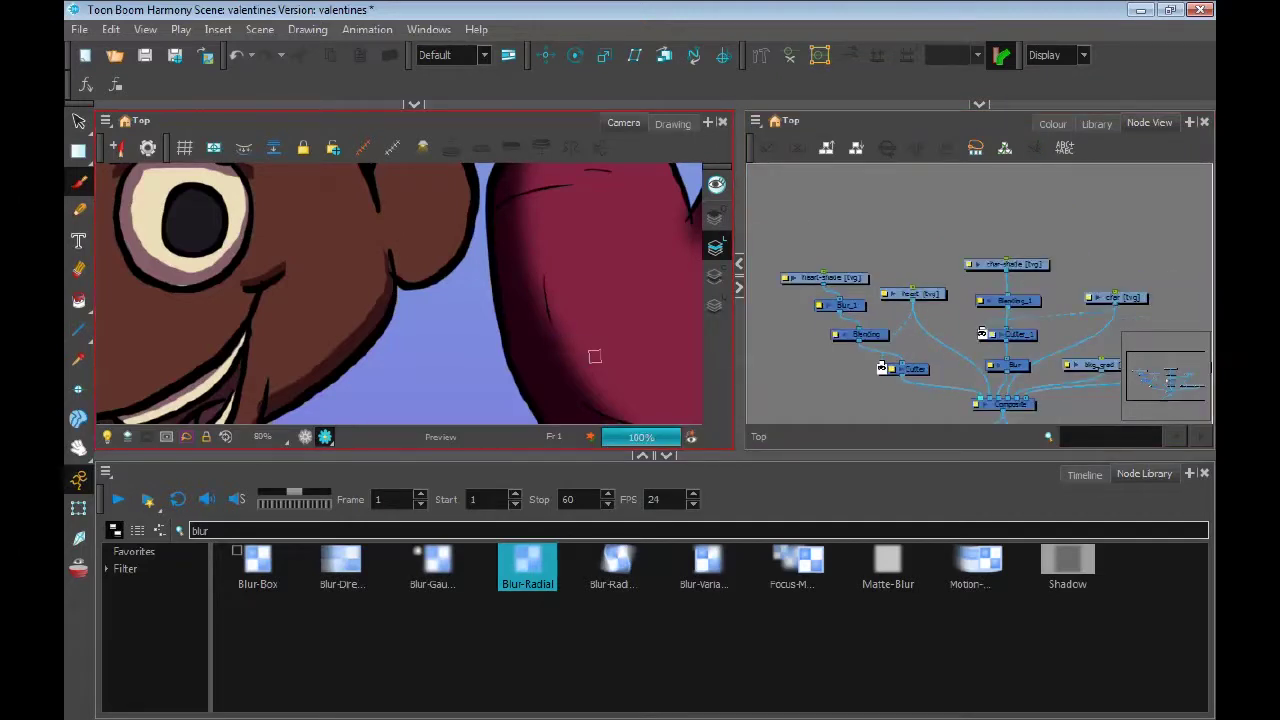
pyautogui.scroll(-3, 596, 357)
pyautogui.scroll(-1, 599, 356)
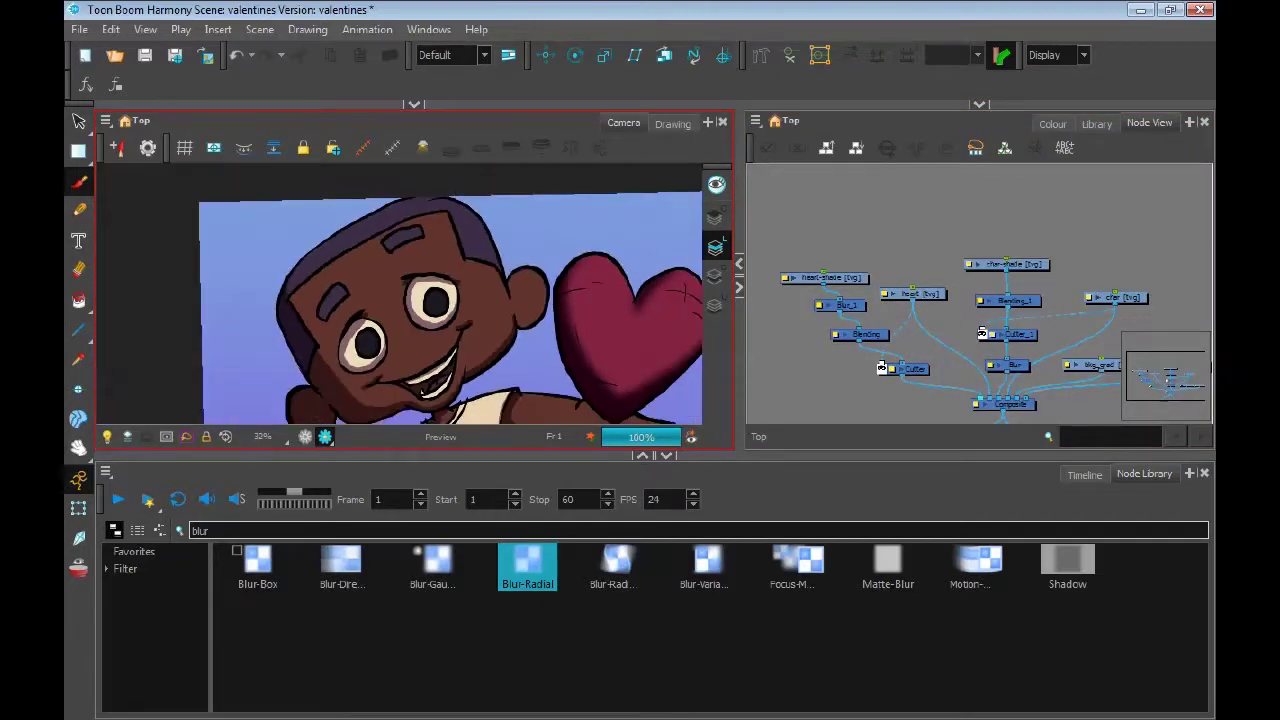
pyautogui.moveTo(599, 356); pyautogui.dragTo(545, 353)
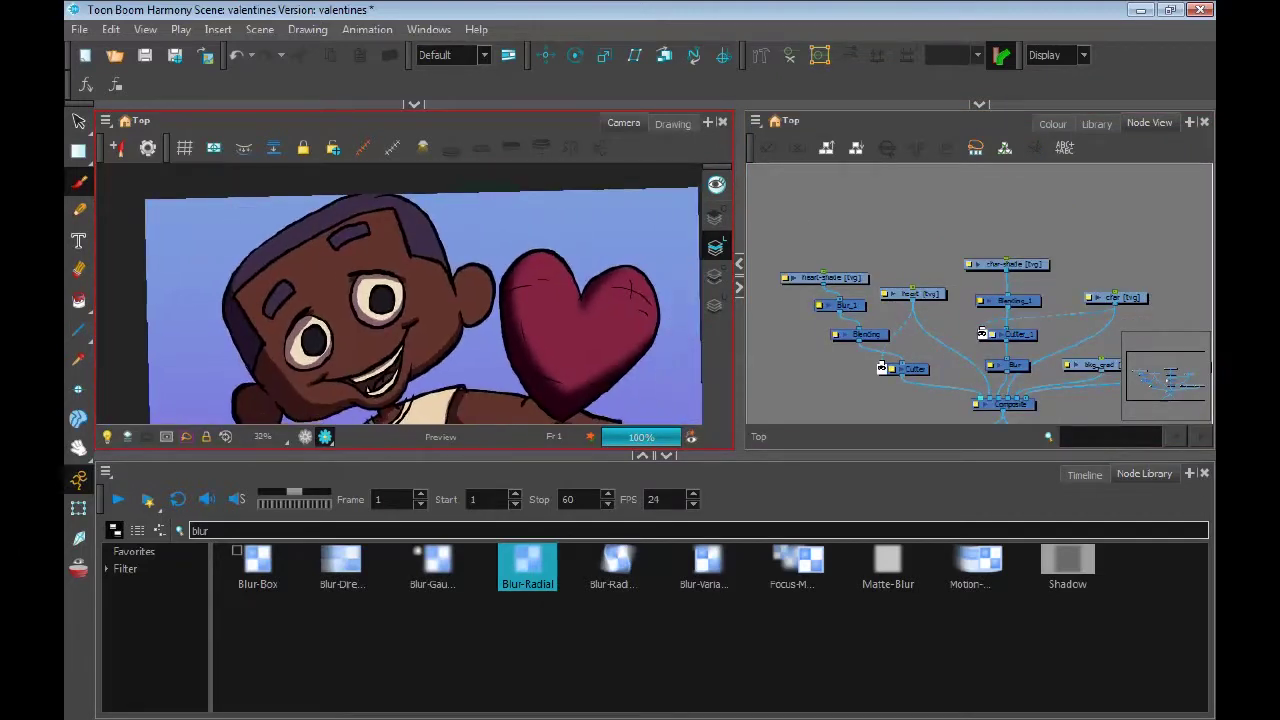
pyautogui.click(819, 306)
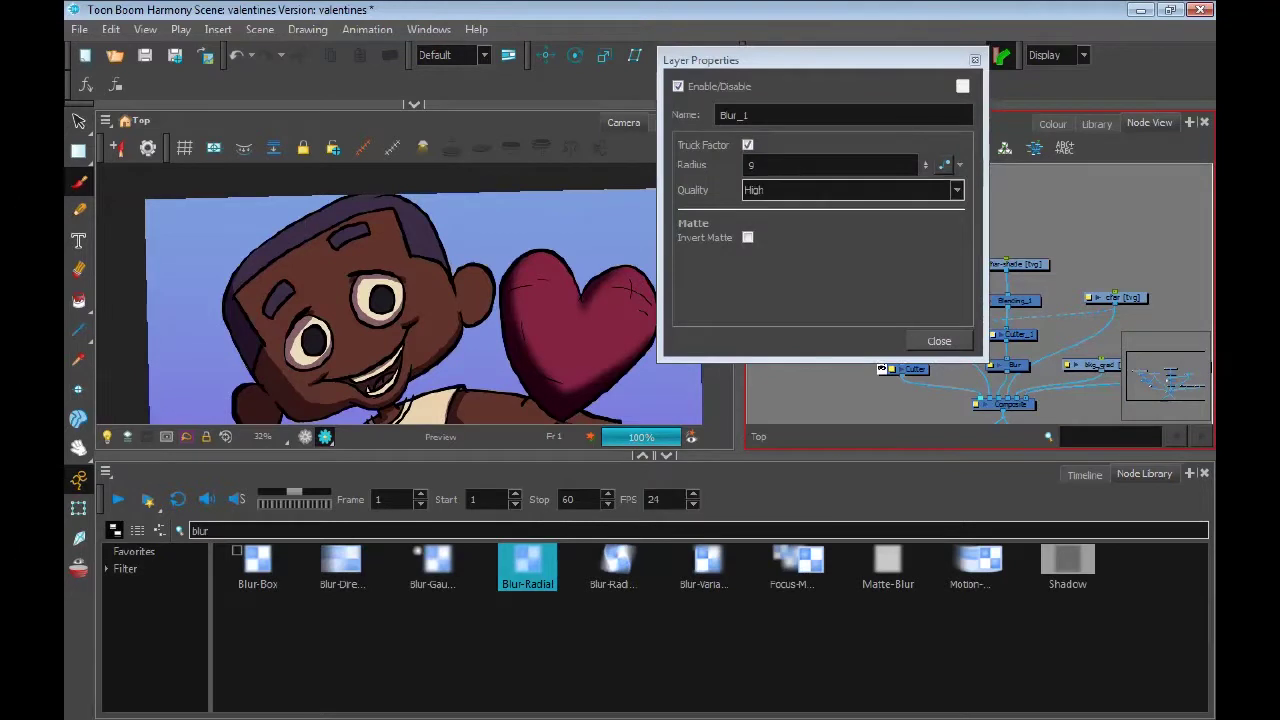
pyautogui.doubleClick(752, 165)
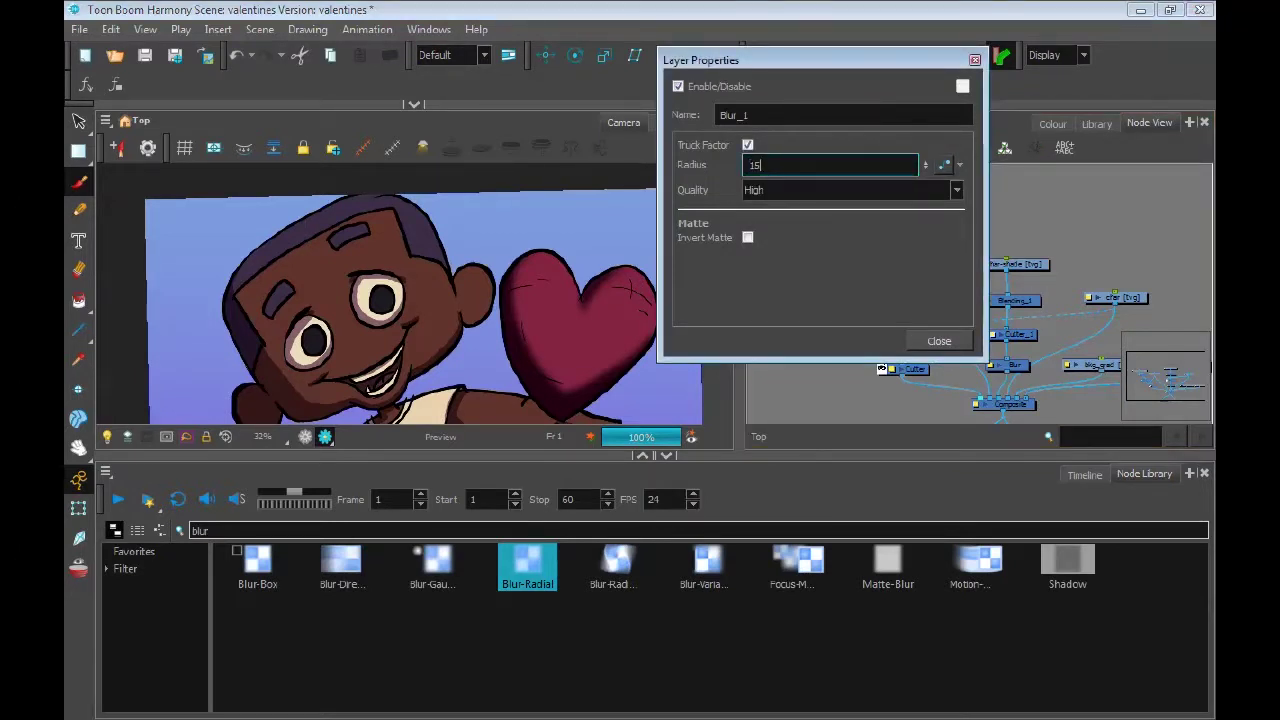
pyautogui.write('15')
pyautogui.press('Return')
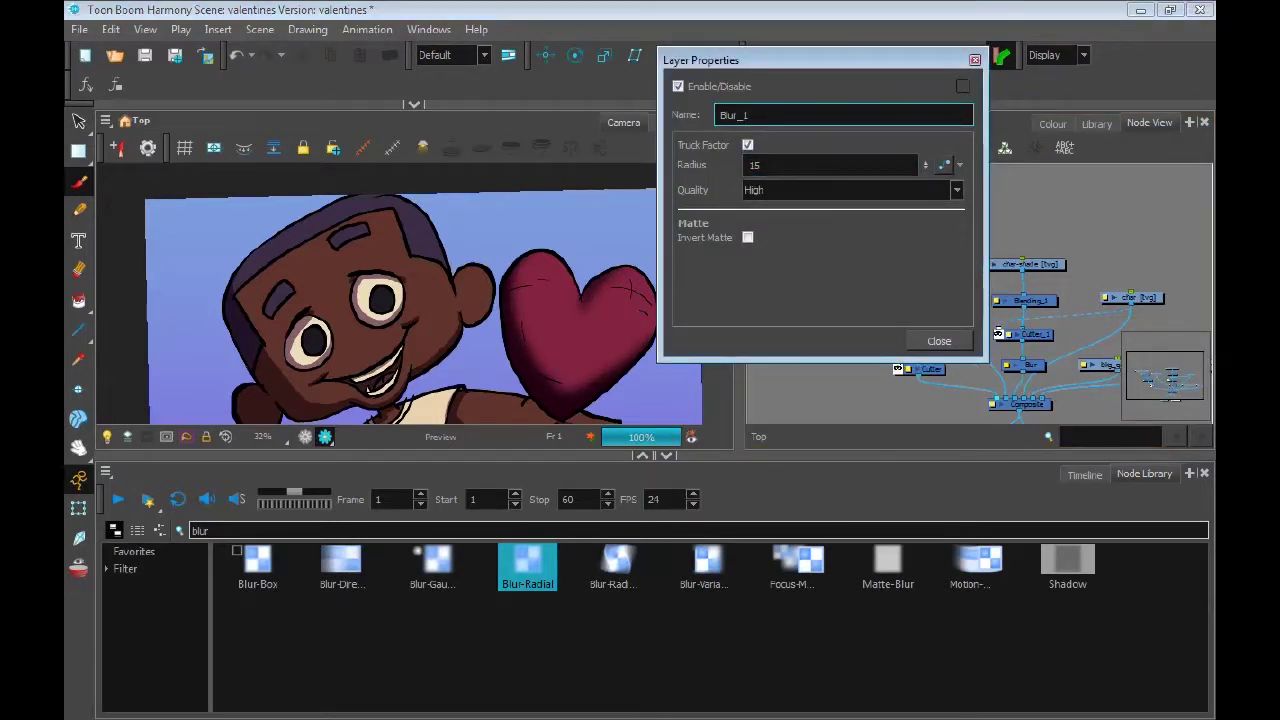
pyautogui.click(939, 341)
# Move the character's Blur node from below Cutter_1 to between char-shade and Blending_1
pyautogui.moveTo(960, 335); pyautogui.dragTo(852, 319)
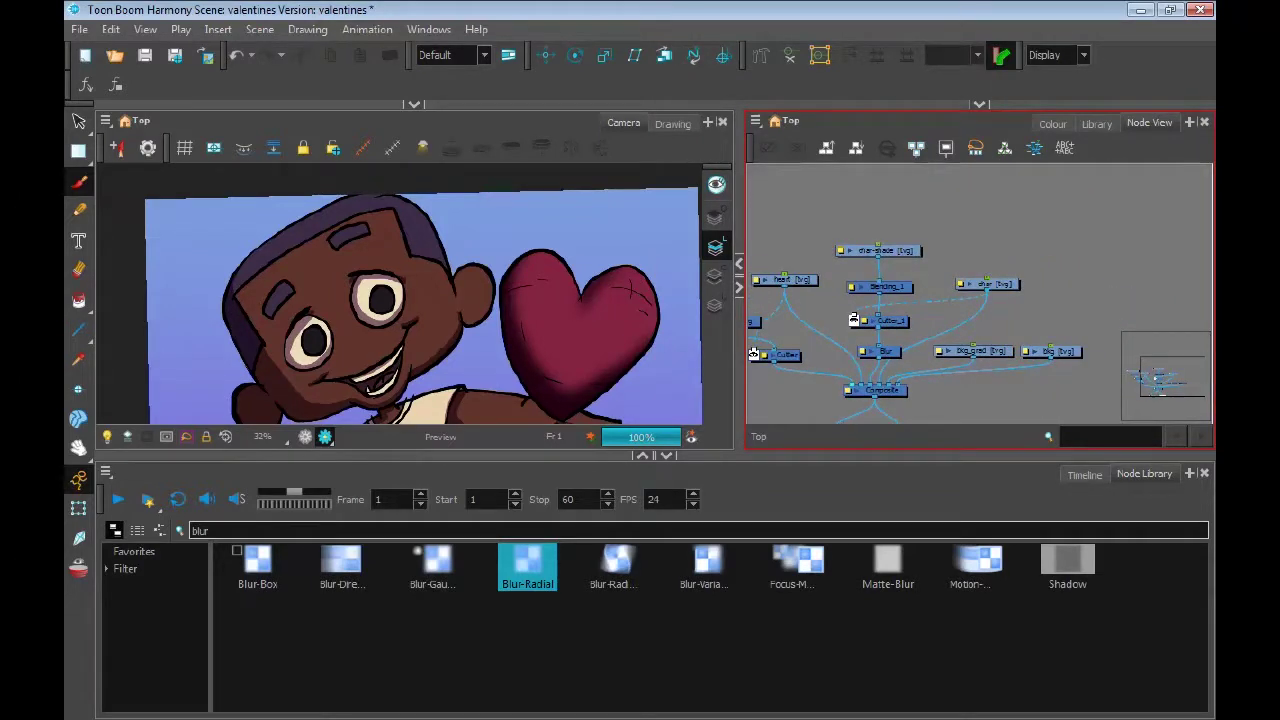
pyautogui.click(886, 352)
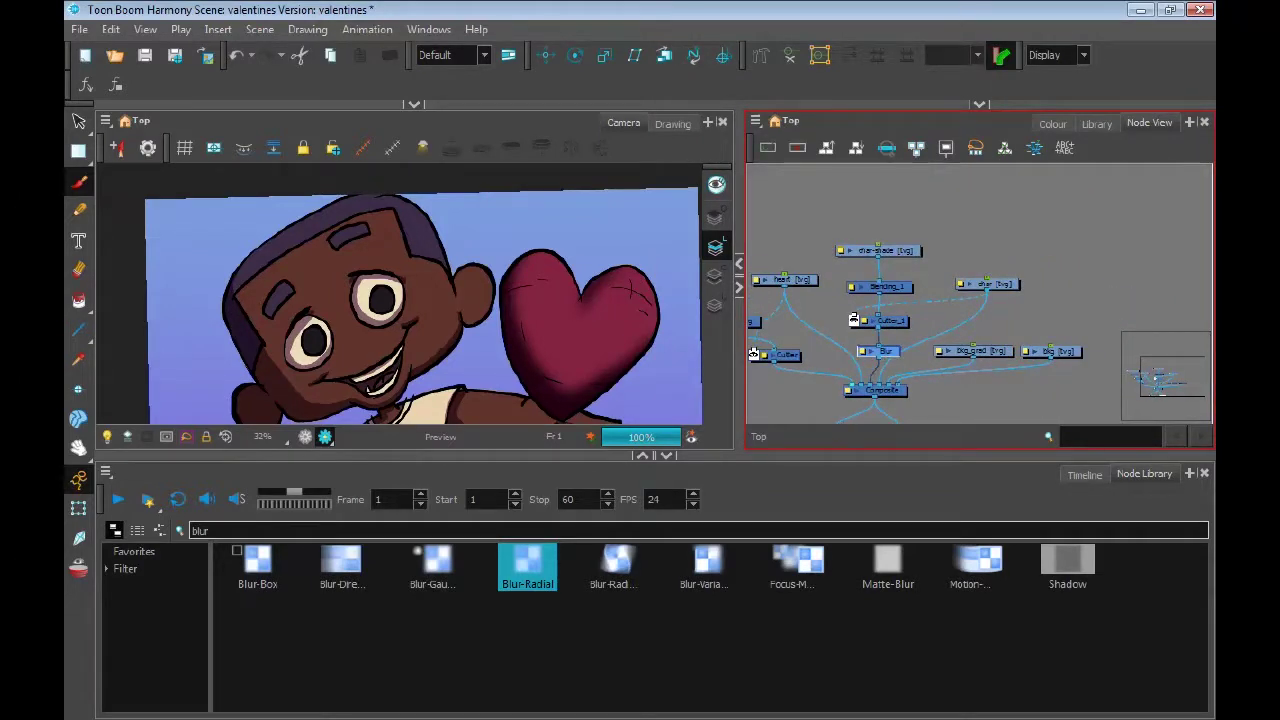
pyautogui.moveTo(880, 351); pyautogui.dragTo(878, 264)
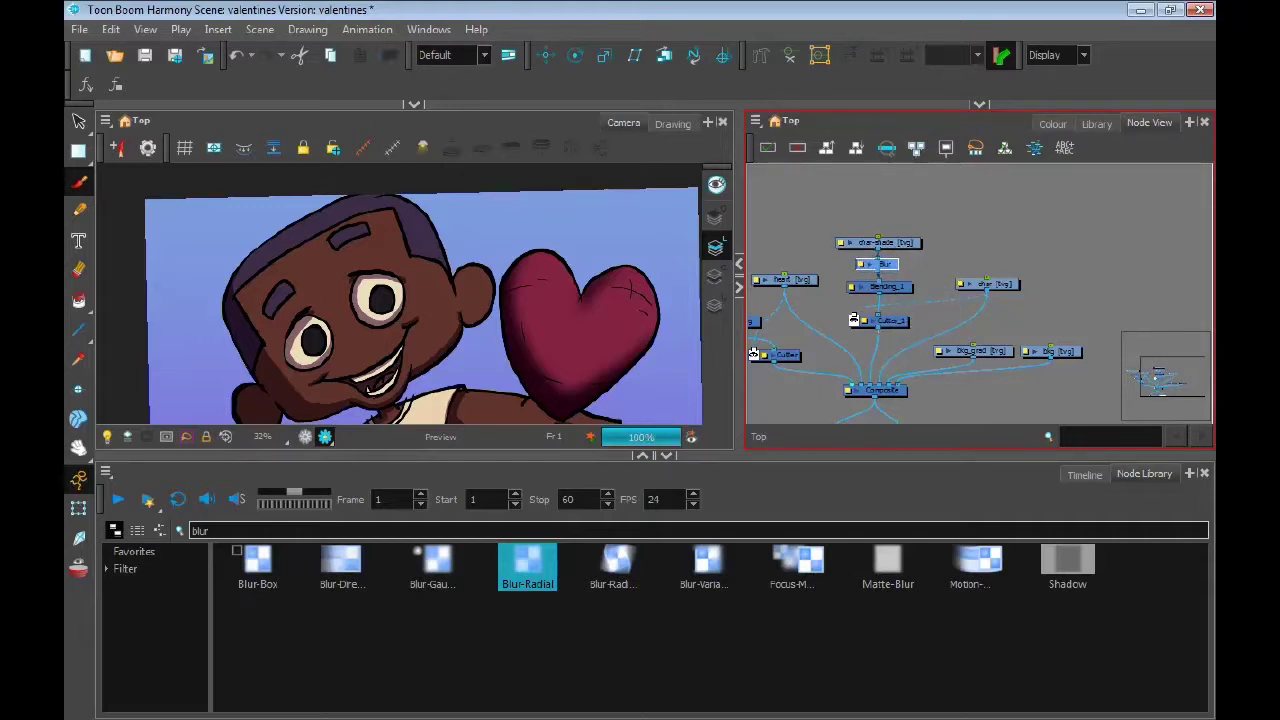
# Try a radius of 15 on the character's Blur node and rename the node as Blur_
pyautogui.click(861, 264)
pyautogui.doubleClick(754, 165)
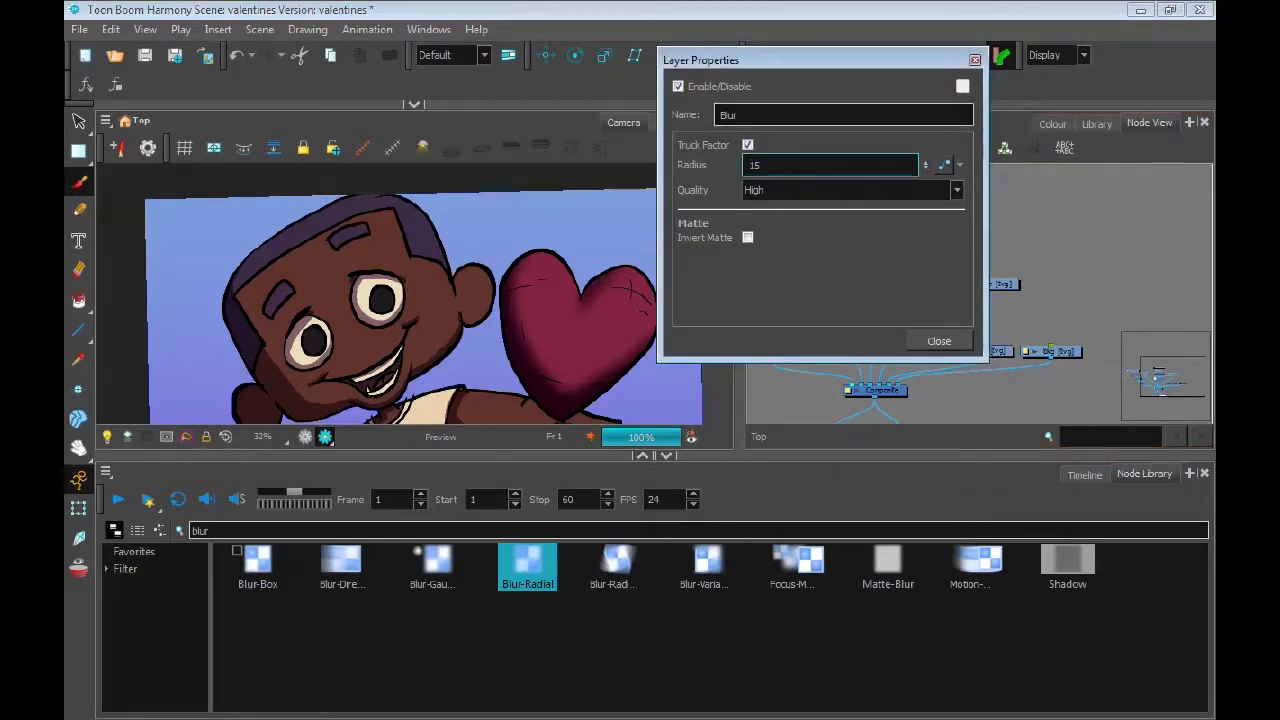
pyautogui.click(842, 115)
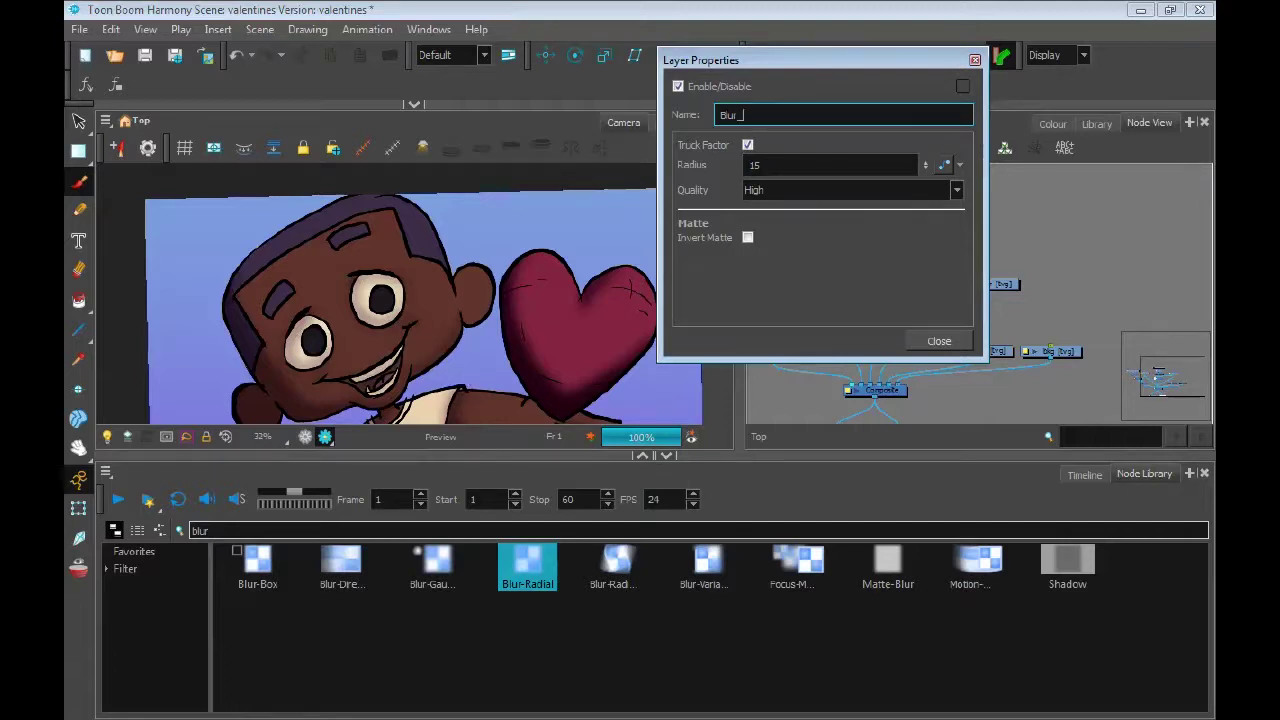
pyautogui.write('_')
pyautogui.moveTo(420, 290); pyautogui.dragTo(424, 315)
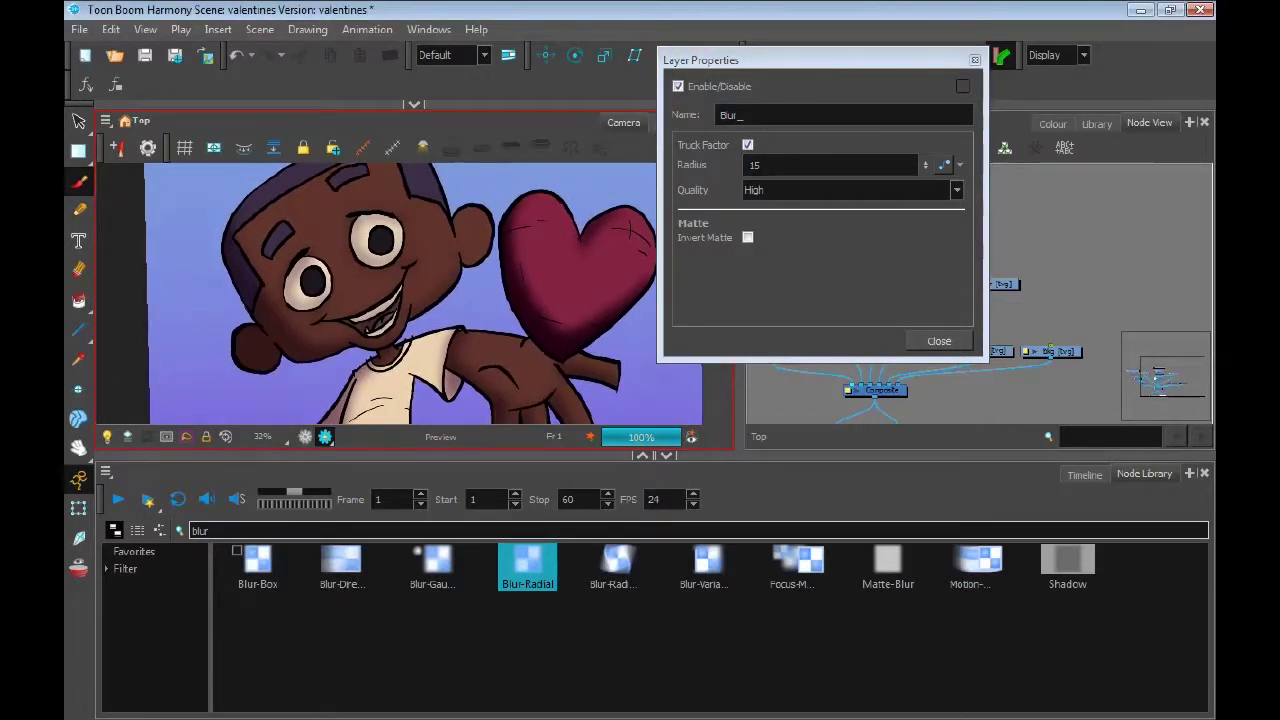
# Set the Blur_ node's radius to 10 and close its layer properties
pyautogui.doubleClick(756, 166)
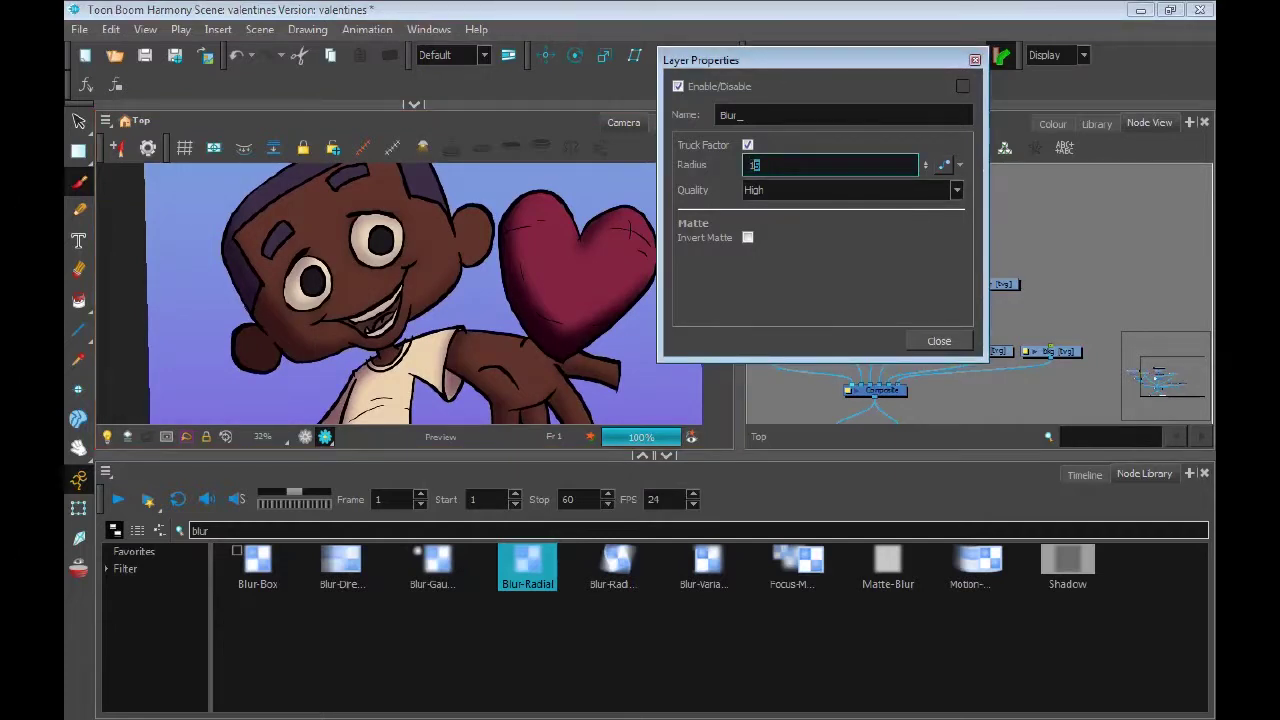
pyautogui.press('Return')
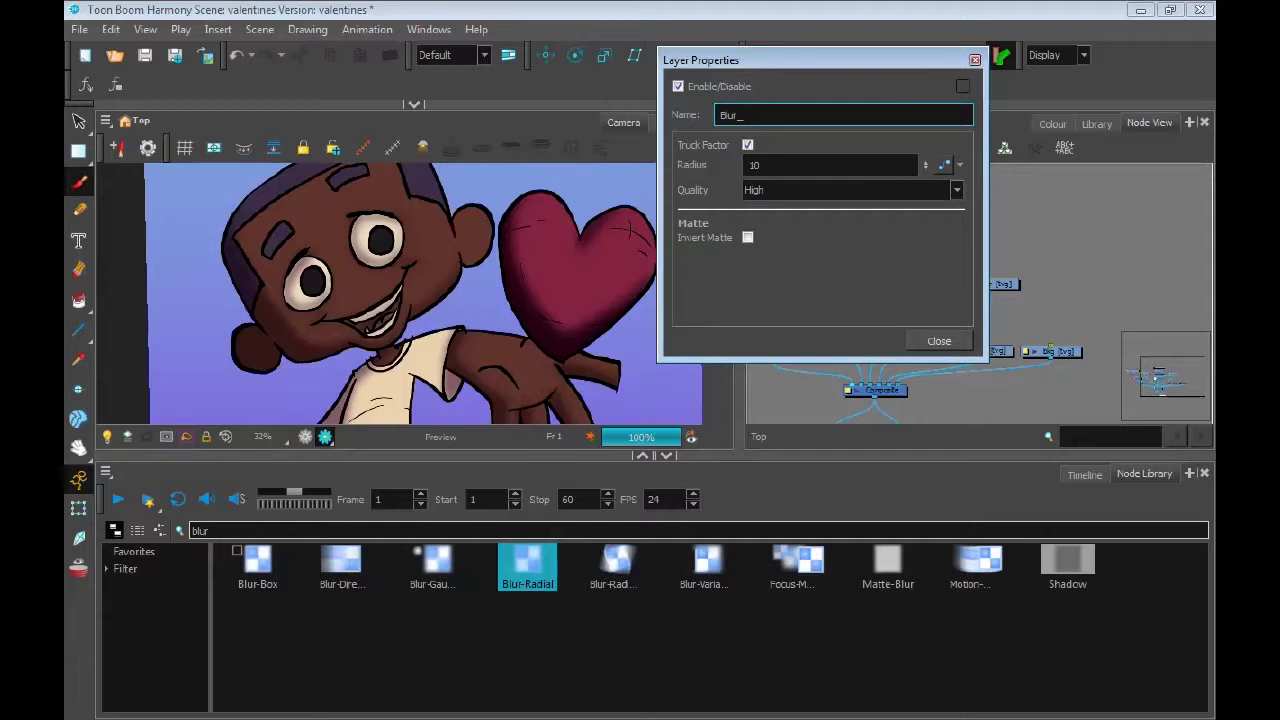
pyautogui.click(939, 341)
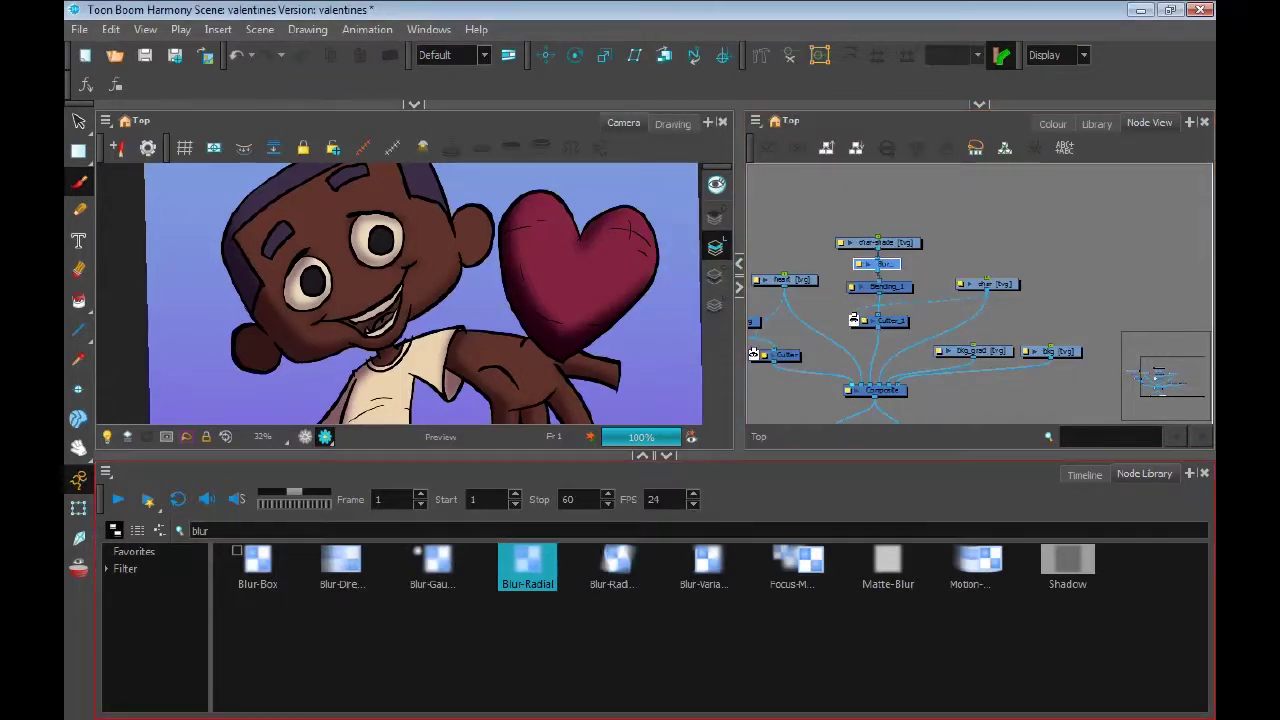
# Add a vector drawing layer named highlight above the heart layer in the timeline
pyautogui.click(1085, 475)
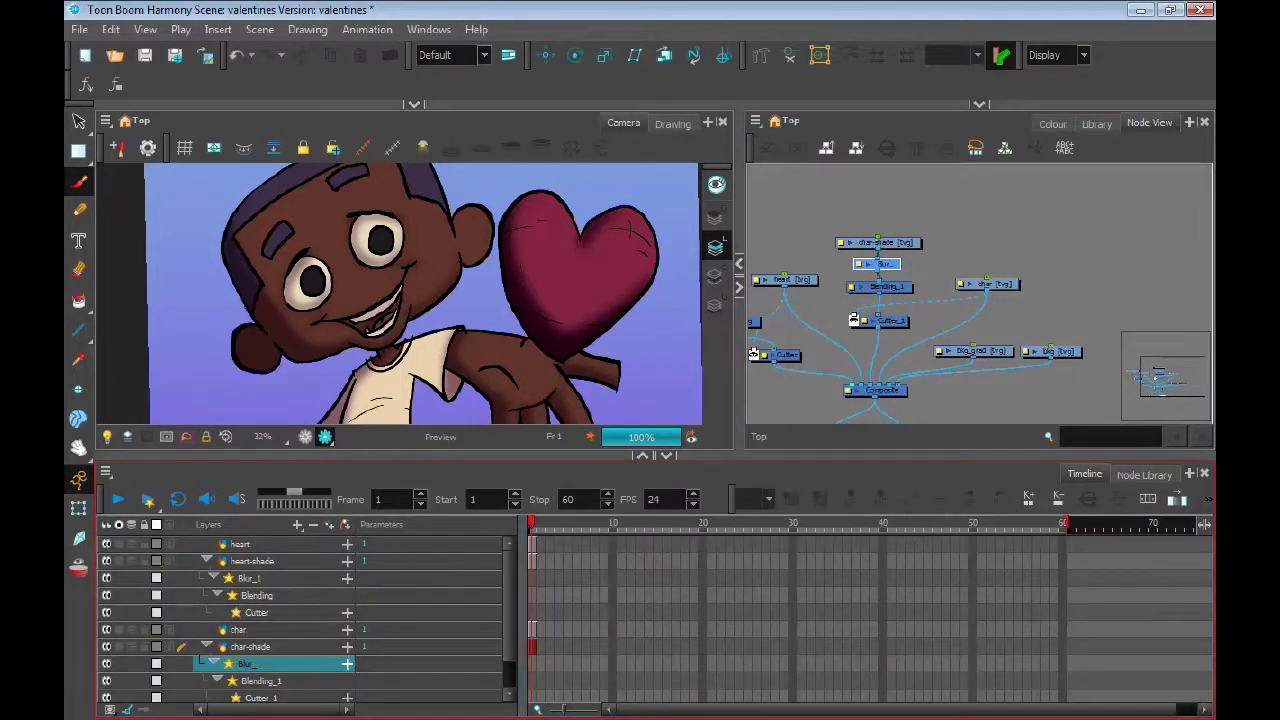
pyautogui.click(241, 545)
pyautogui.hotkey('ctrl', 'r')
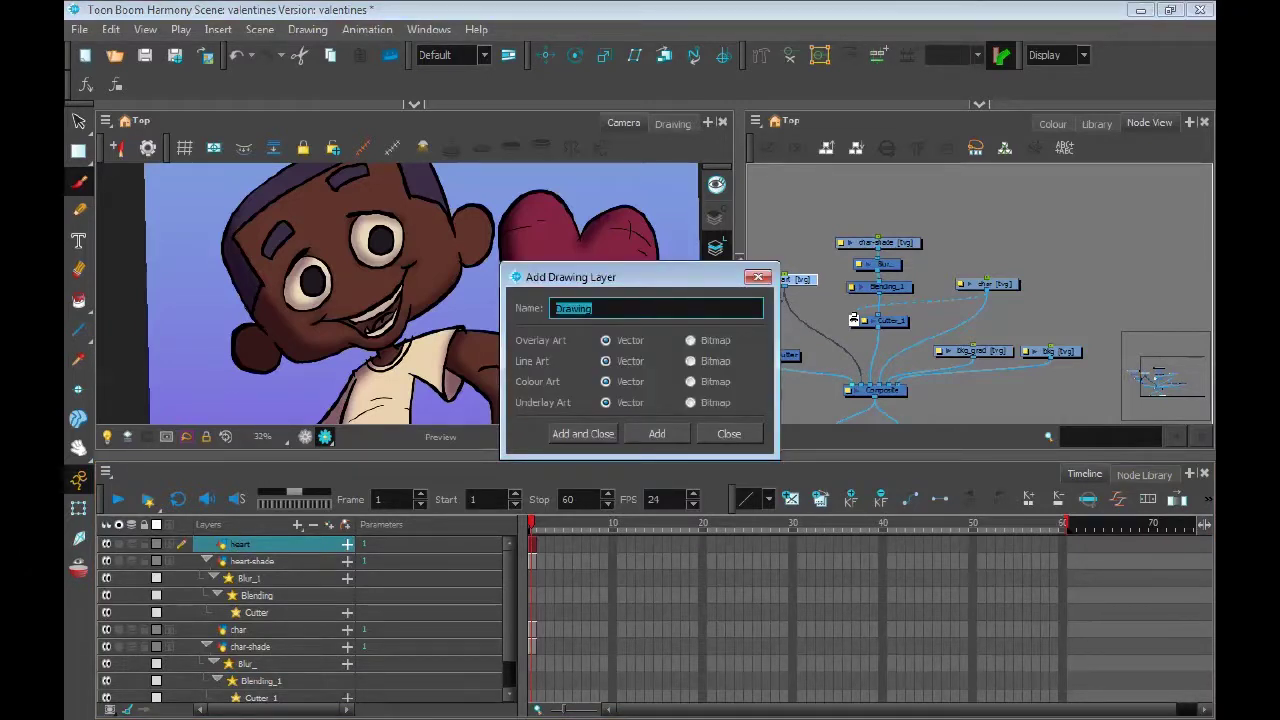
pyautogui.write('li')
pyautogui.press('BackSpace')
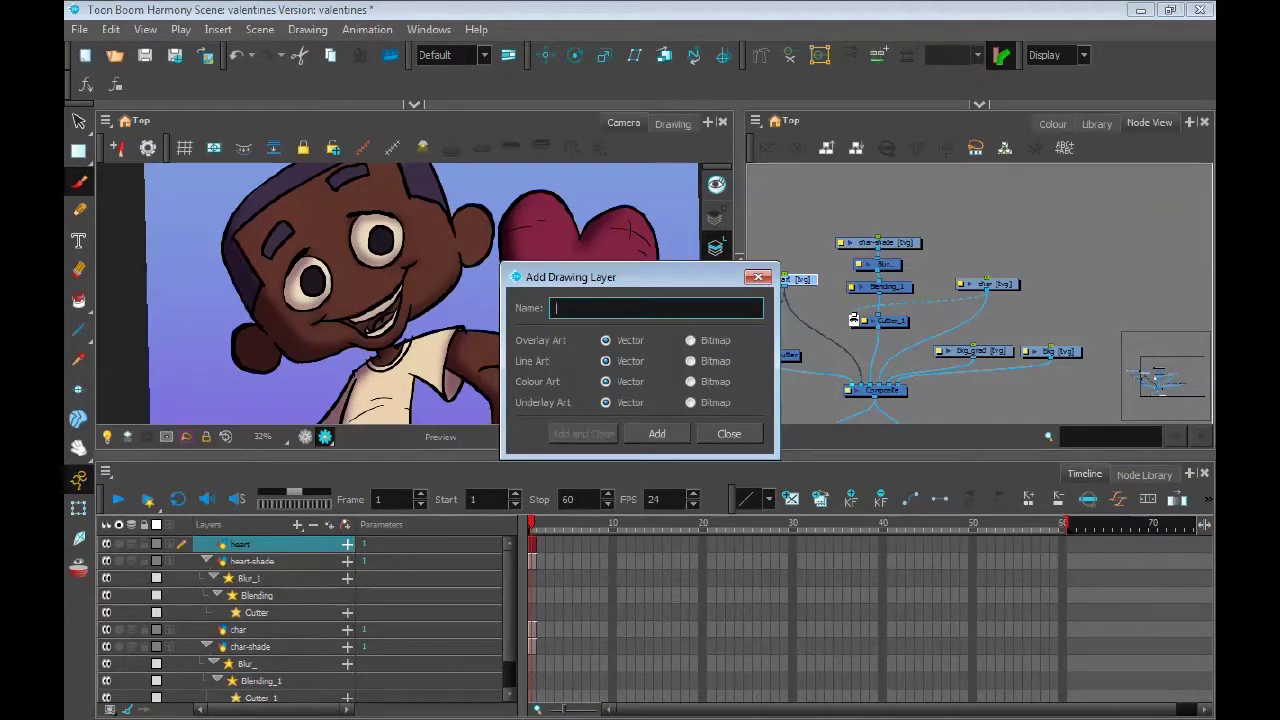
pyautogui.write('highlight')
pyautogui.press('Return')
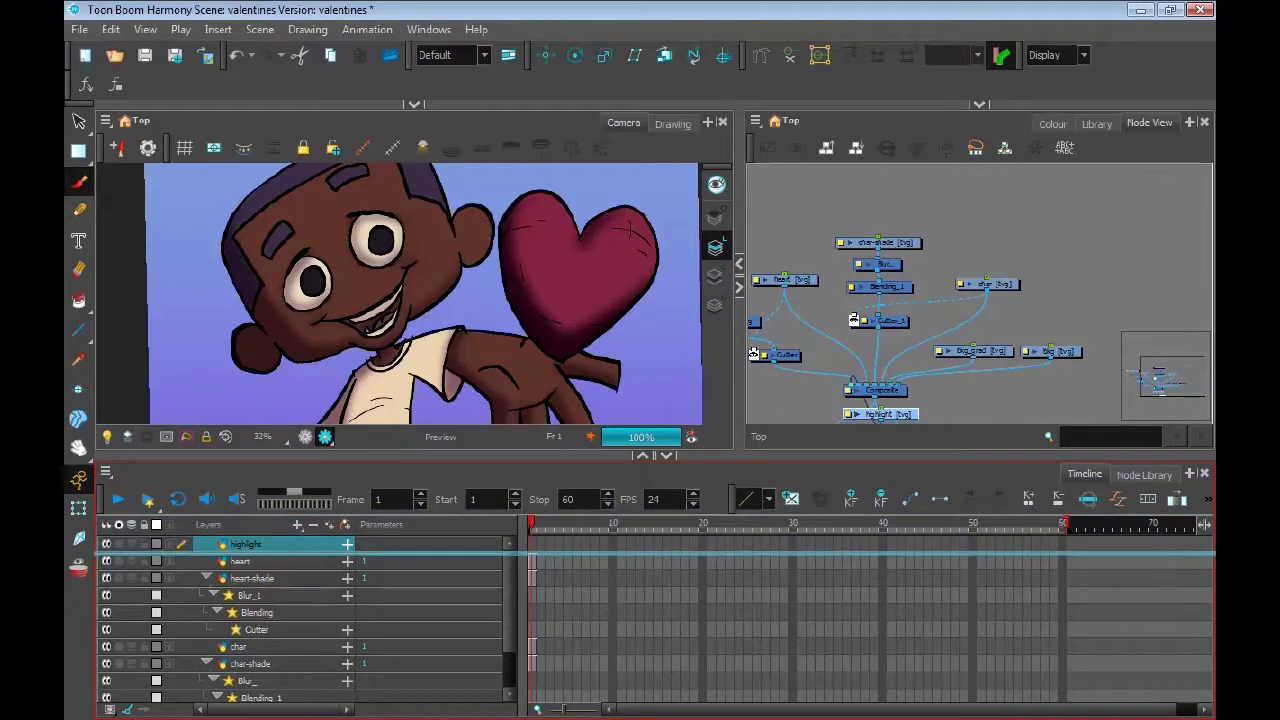
# Enlarge the camera view and paint a White highlight on each of the character's pupils on the highlight layer
pyautogui.moveTo(655, 456); pyautogui.dragTo(655, 553)
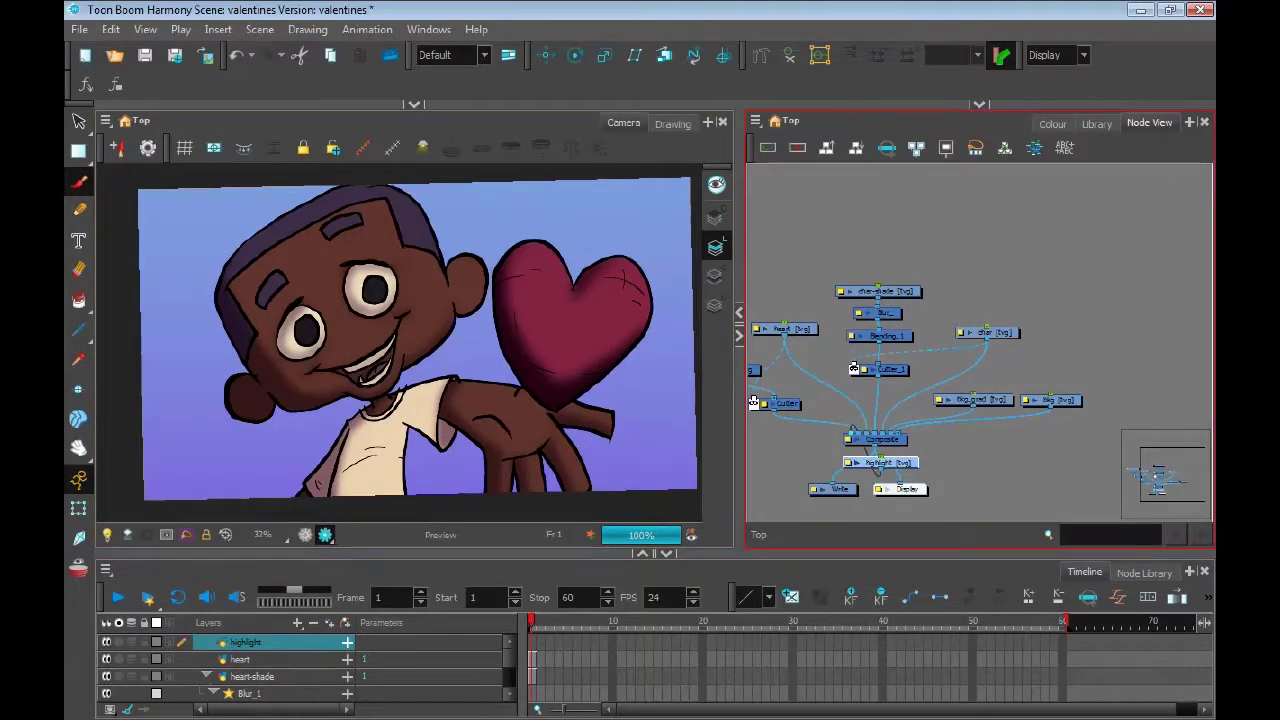
pyautogui.click(1053, 124)
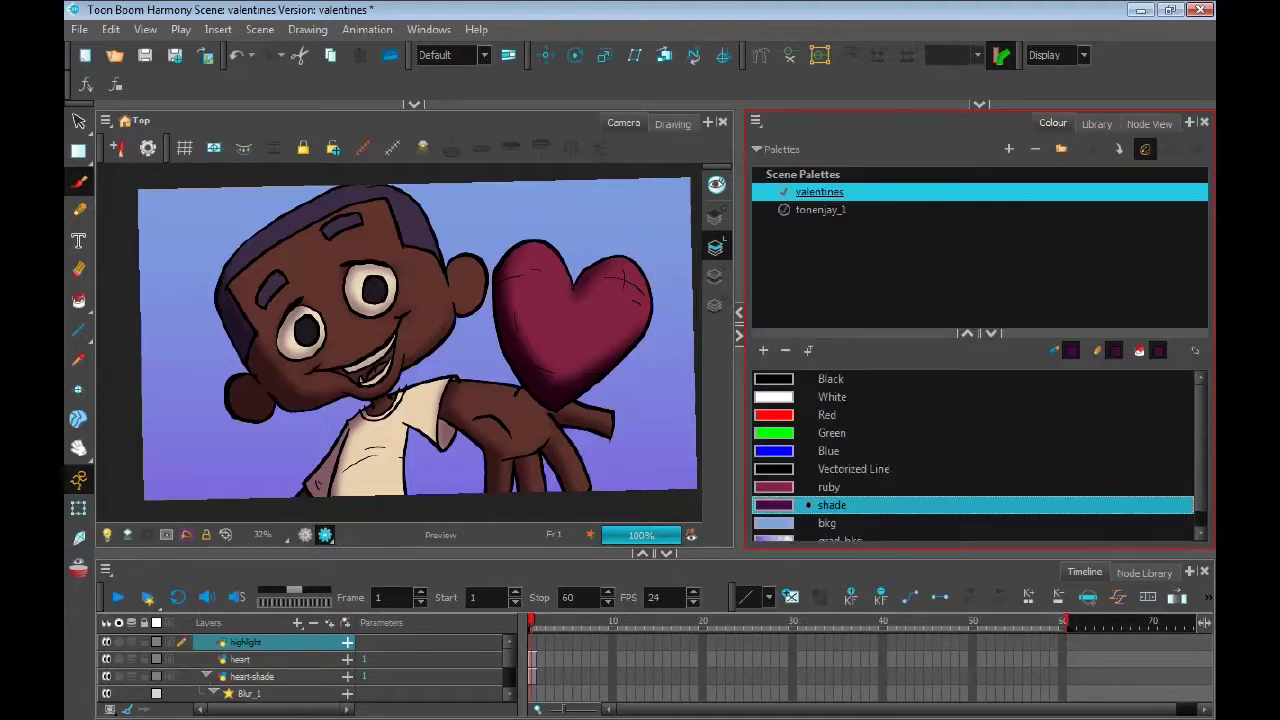
pyautogui.click(832, 397)
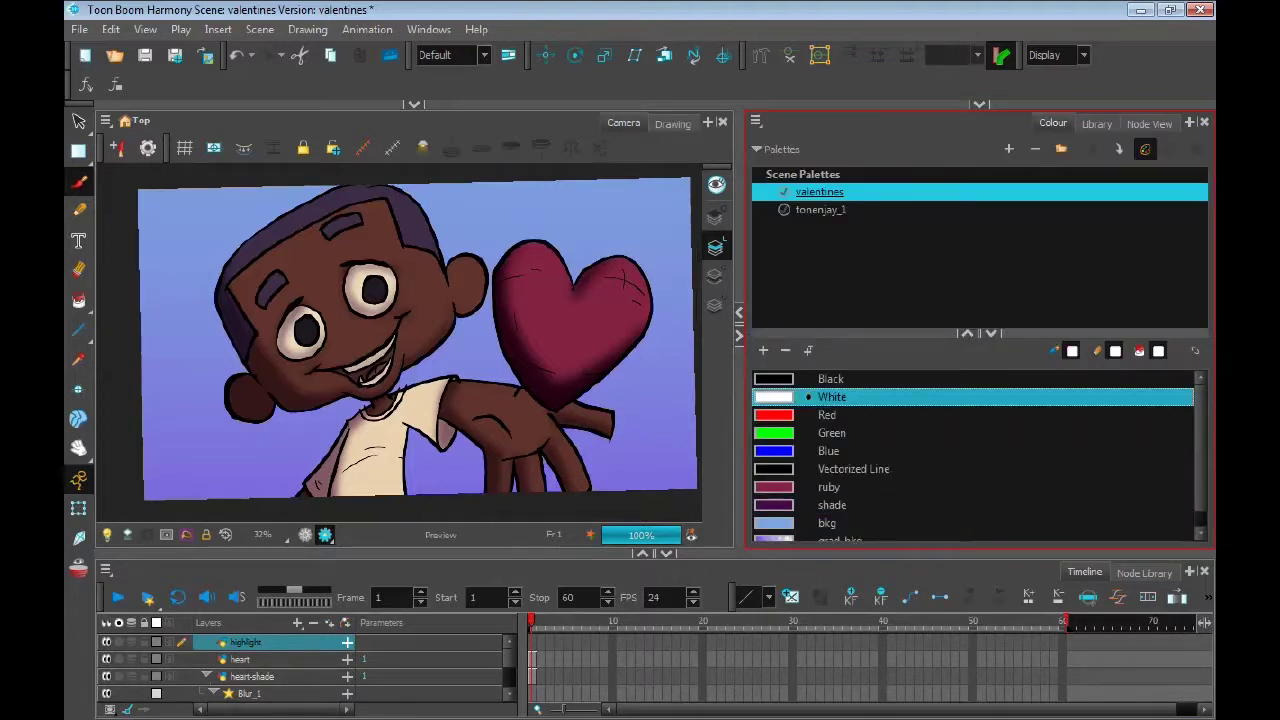
pyautogui.click(356, 313)
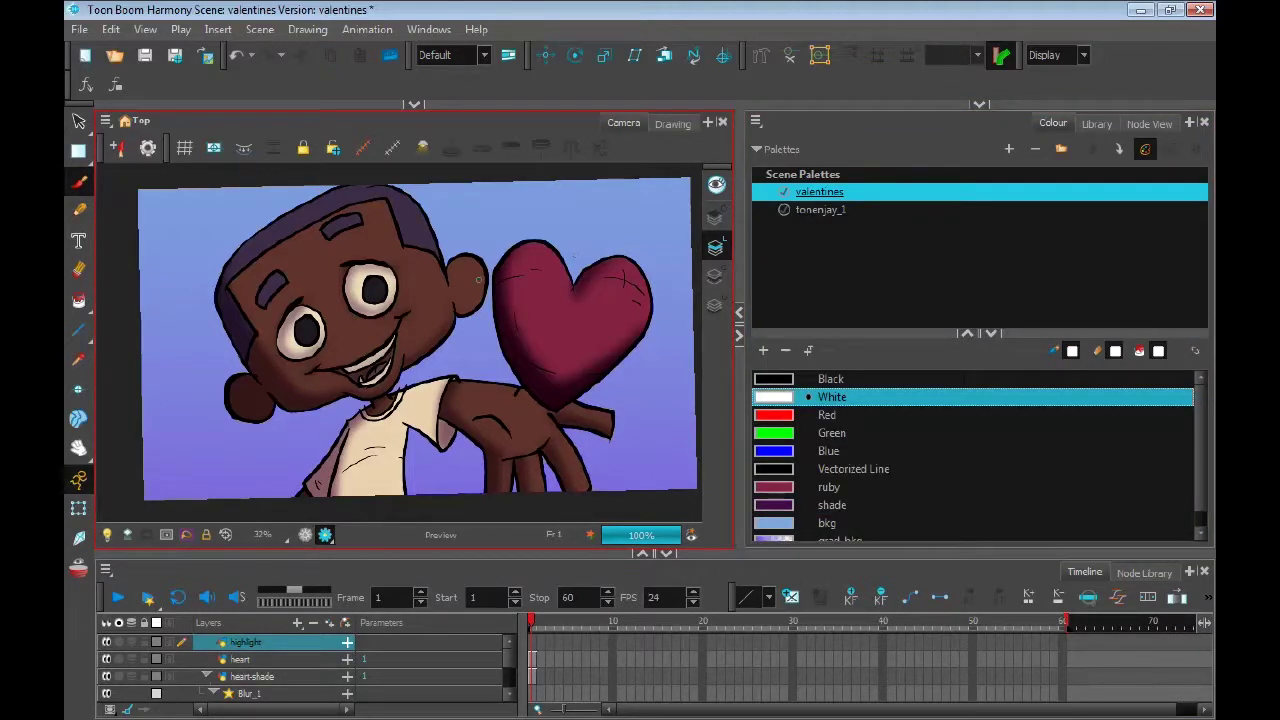
pyautogui.click(311, 320)
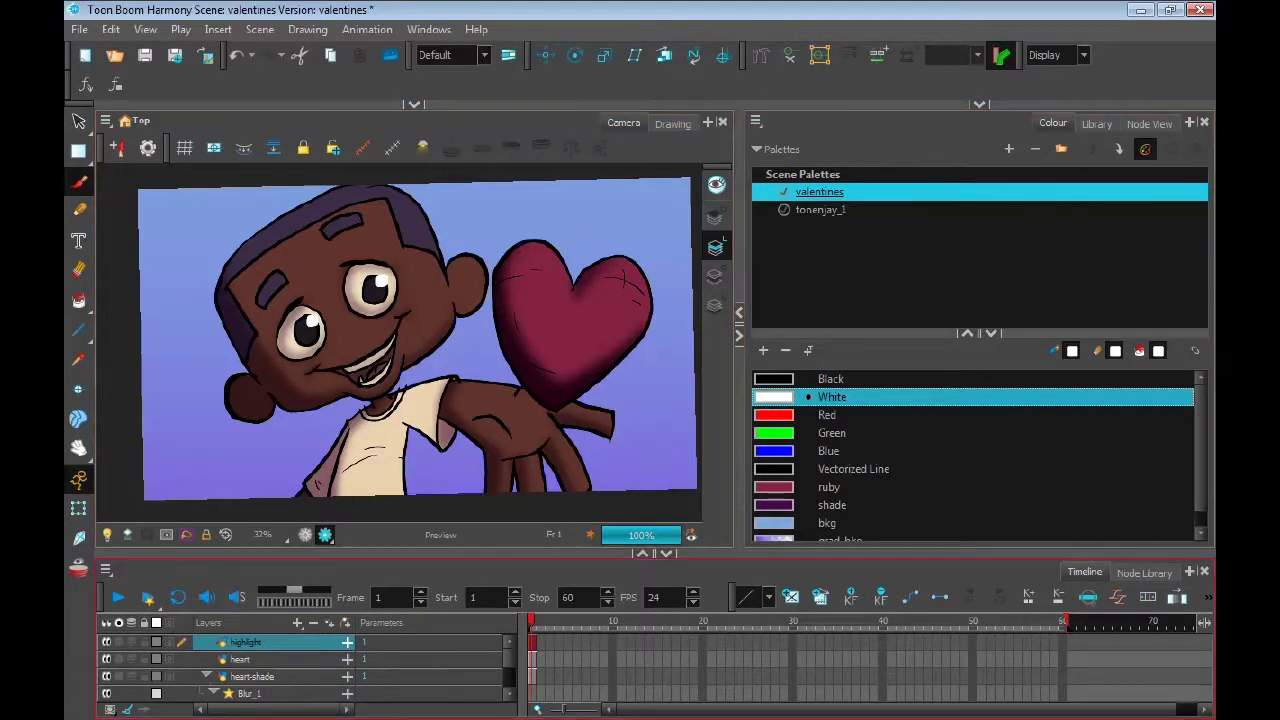
# Add a drawing layer named light above the highlight layer
pyautogui.hotkey('ctrl', 'r')
pyautogui.write('light')
pyautogui.click(583, 433)
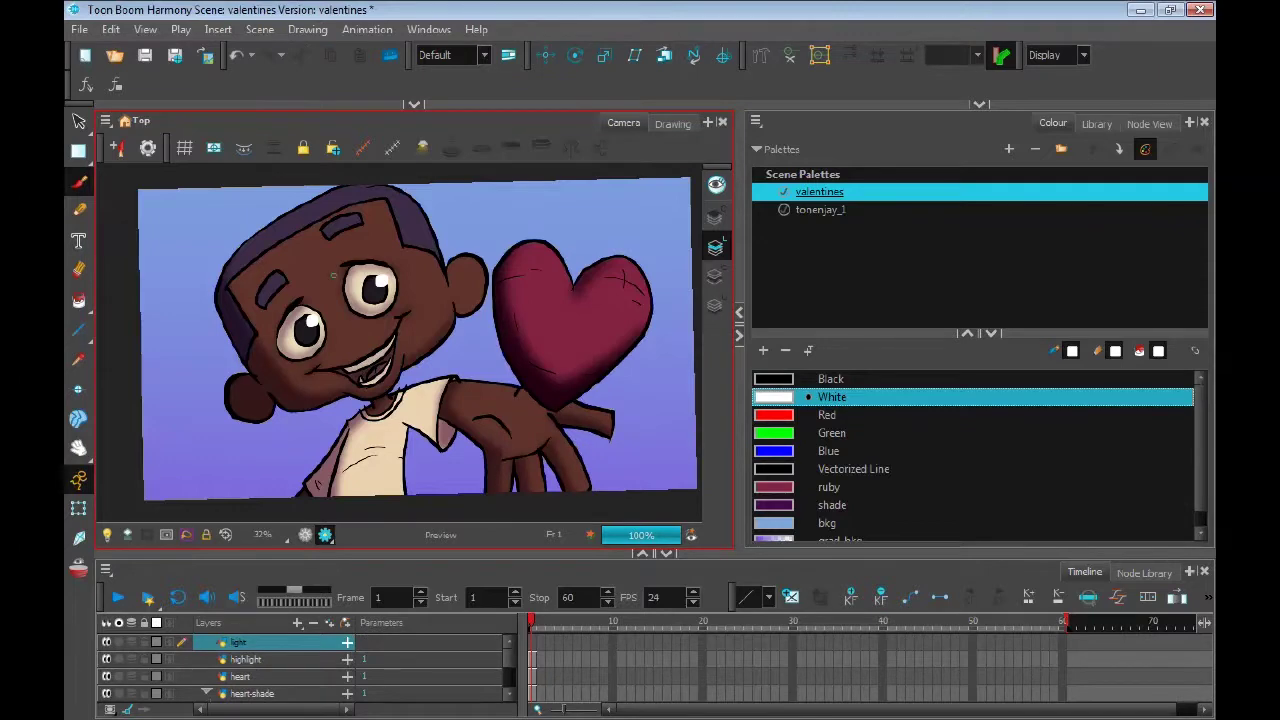
# Paint small white highlights by the character's mouth corners, along the ear's upper rim and on the top of the hair
pyautogui.scroll(4, 366, 379)
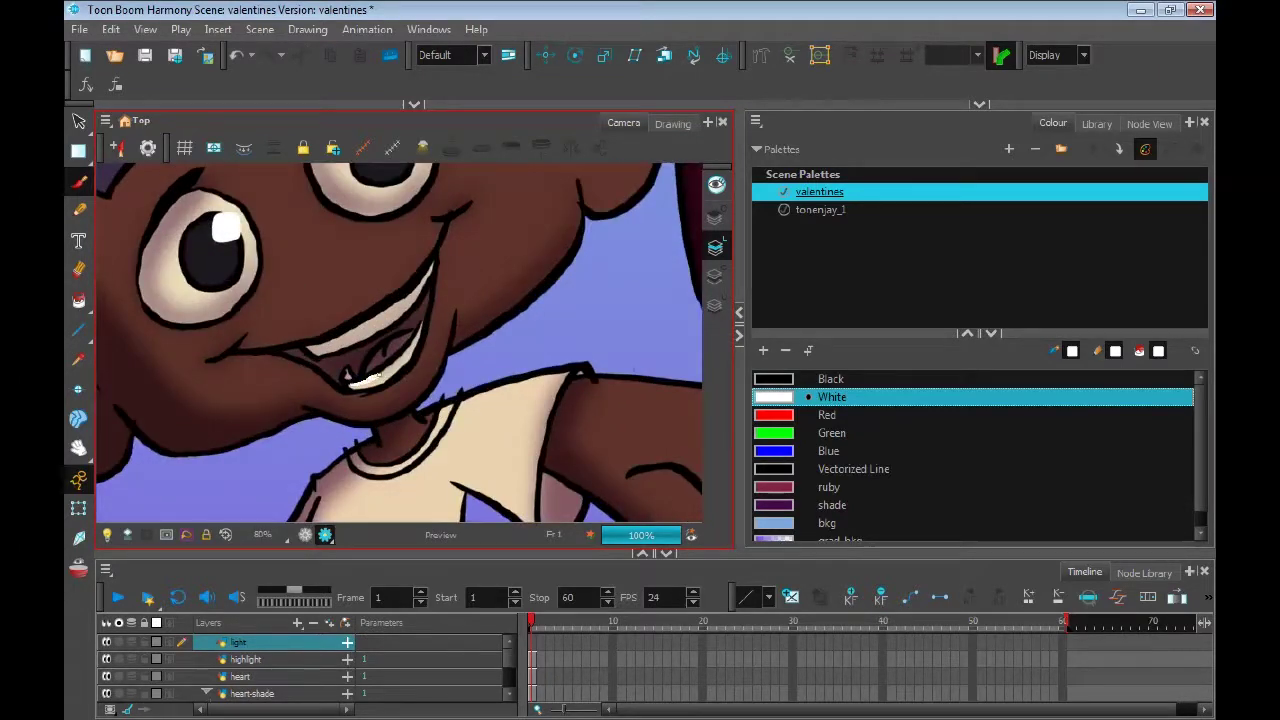
pyautogui.moveTo(424, 328); pyautogui.dragTo(373, 362)
pyautogui.moveTo(374, 360); pyautogui.dragTo(326, 457)
pyautogui.moveTo(587, 466); pyautogui.dragTo(684, 431)
pyautogui.moveTo(480, 300); pyautogui.dragTo(359, 442)
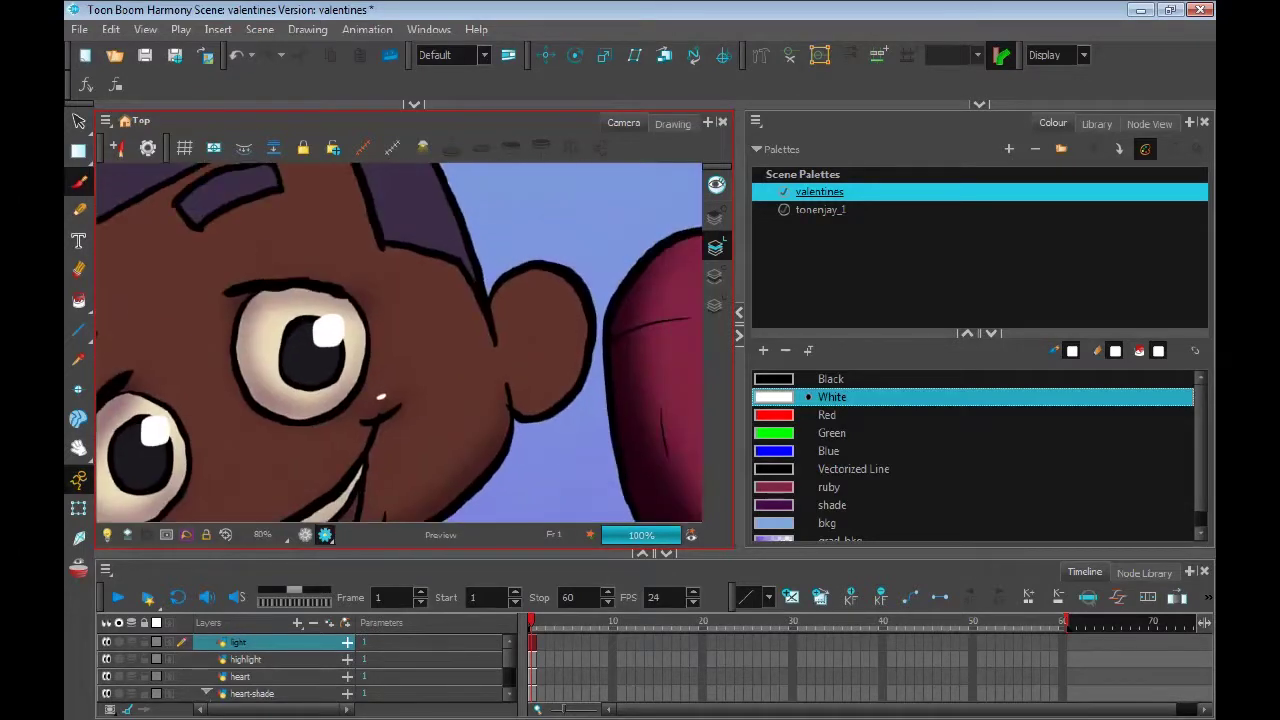
pyautogui.moveTo(523, 278); pyautogui.dragTo(569, 291)
pyautogui.moveTo(305, 176); pyautogui.dragTo(489, 240)
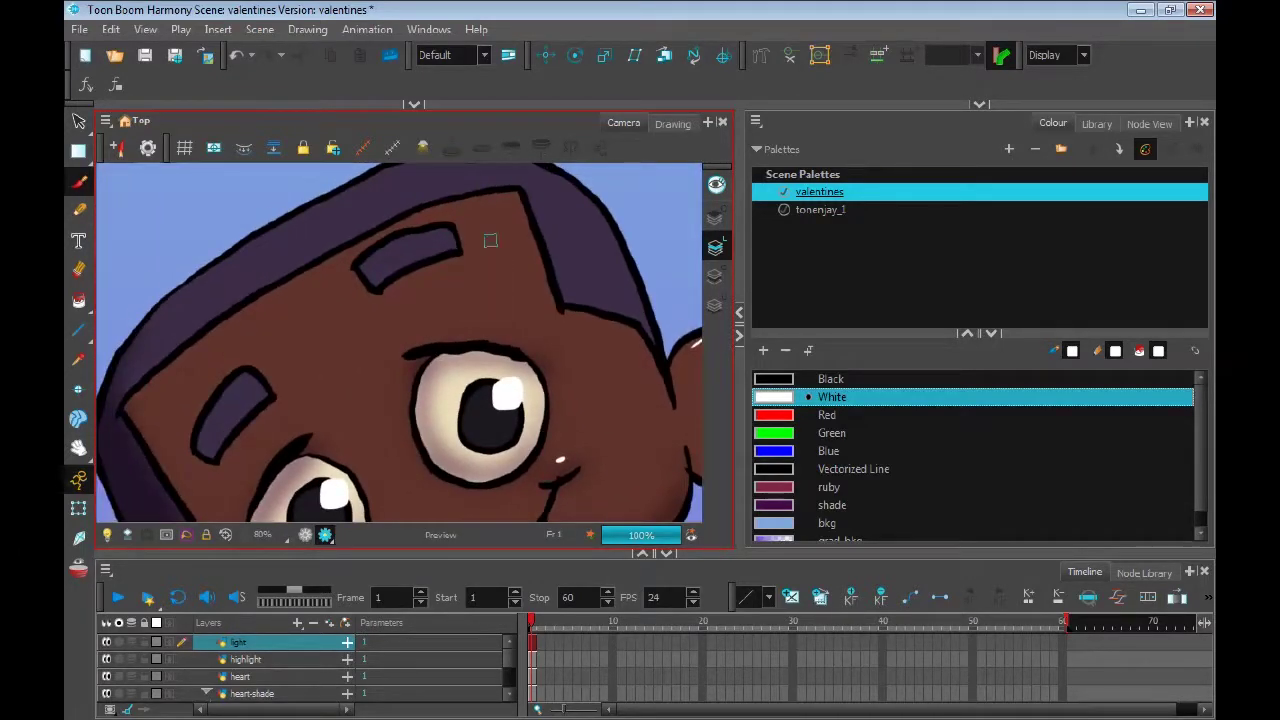
pyautogui.moveTo(387, 197)
pyautogui.mouseDown()
pyautogui.moveTo(389, 269)
pyautogui.moveTo(457, 229)
pyautogui.moveTo(491, 232)
pyautogui.mouseUp()
pyautogui.moveTo(597, 330); pyautogui.dragTo(417, 233)
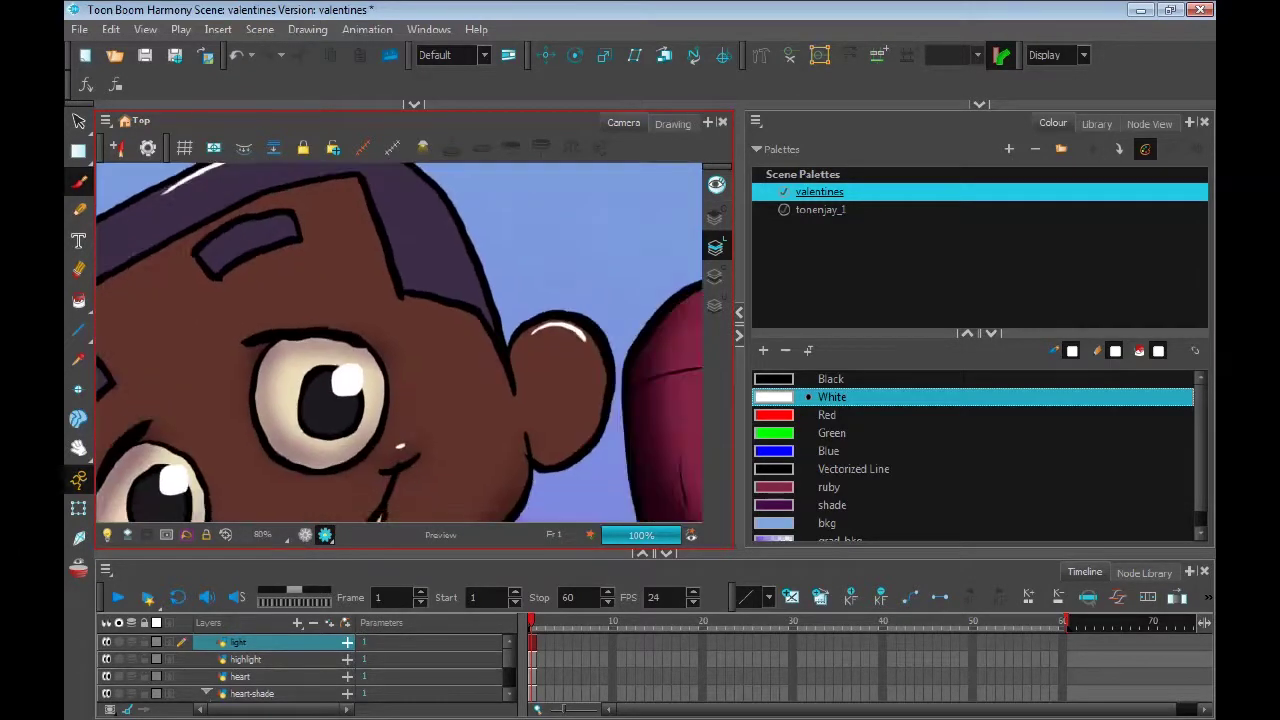
# Paint a white dot on the heart's left lobe and a curved white highlight along its right side
pyautogui.scroll(-4, 417, 233)
pyautogui.moveTo(537, 260); pyautogui.dragTo(477, 274)
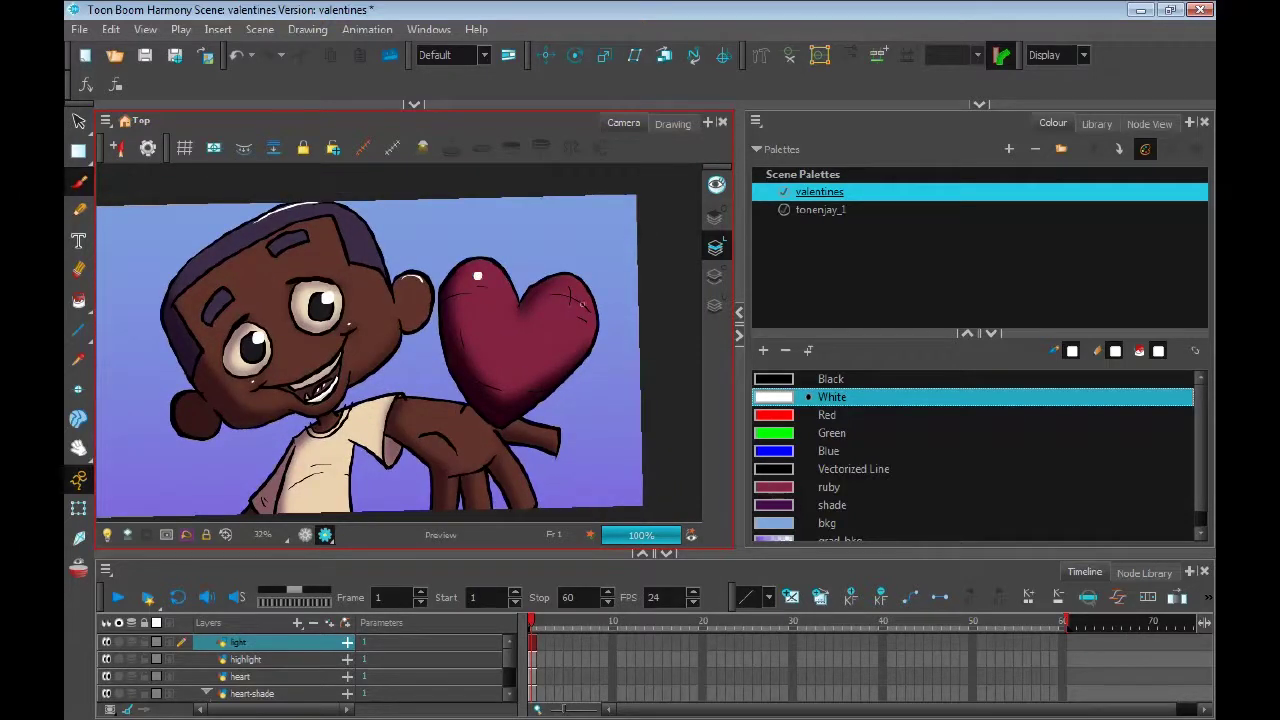
pyautogui.moveTo(570, 293)
pyautogui.mouseDown()
pyautogui.moveTo(591, 320)
pyautogui.moveTo(556, 355)
pyautogui.mouseUp()
# Arrange the light and highlight nodes side by side above the heart and char-shade nodes in the node network
pyautogui.click(1149, 123)
pyautogui.moveTo(875, 463); pyautogui.dragTo(878, 257)
pyautogui.moveTo(1010, 462); pyautogui.dragTo(960, 255)
pyautogui.moveTo(880, 257); pyautogui.dragTo(878, 251)
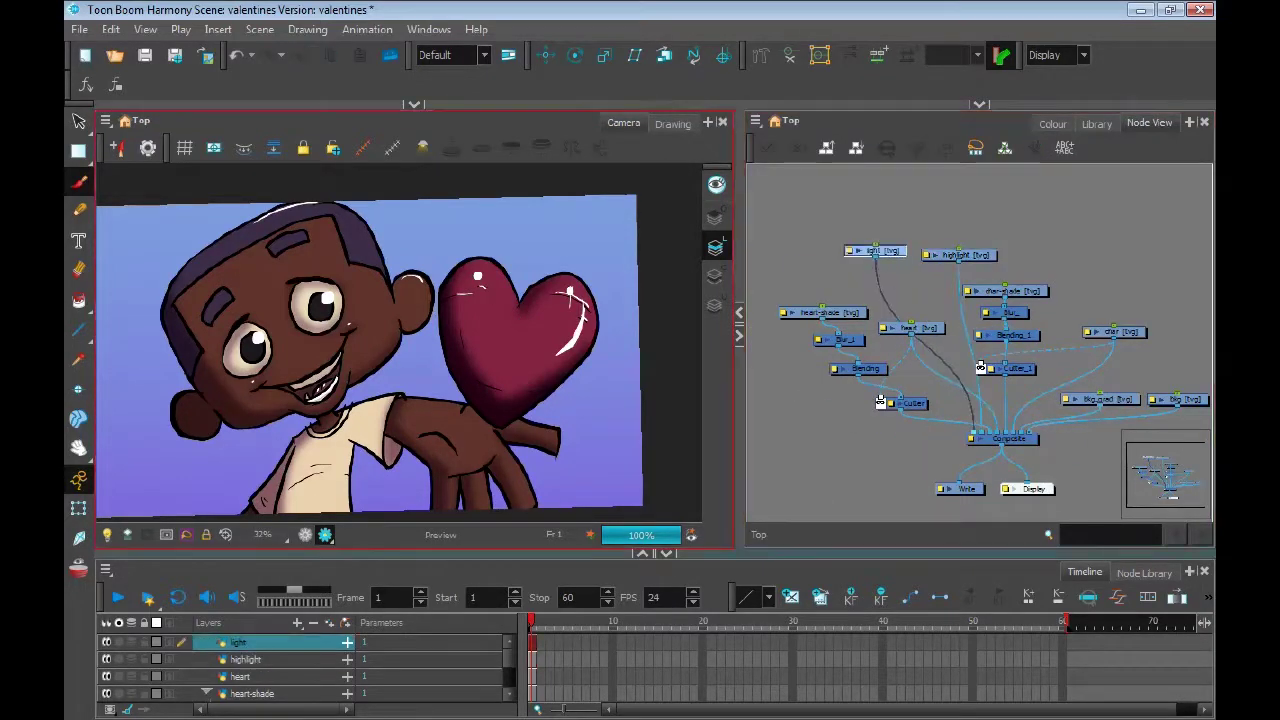
# Insert a Blur-Radial node below the light layer and set its radius to 5
pyautogui.click(1144, 573)
pyautogui.moveTo(527, 662); pyautogui.dragTo(876, 286)
pyautogui.click(852, 286)
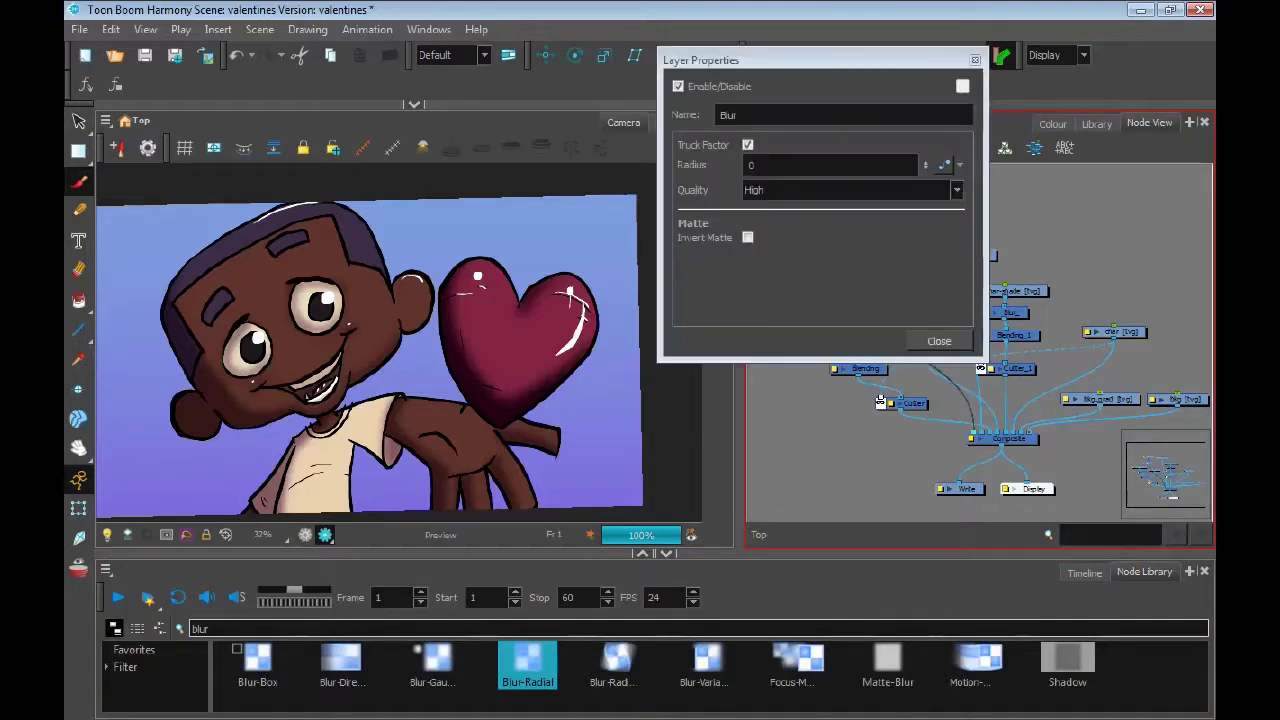
pyautogui.doubleClick(790, 165)
pyautogui.write('5')
pyautogui.press('Return')
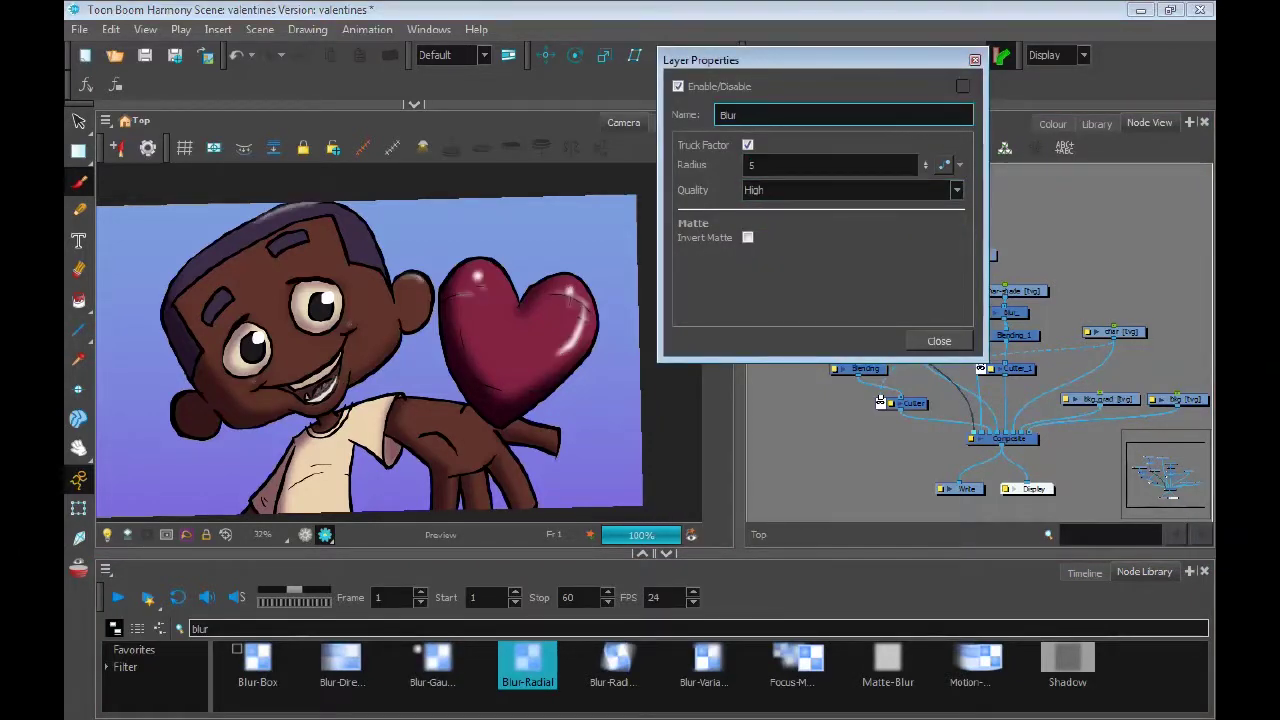
pyautogui.click(939, 341)
# Insert a Blending node between the light layer's blur and the Composite, and open its properties
pyautogui.doubleClick(202, 629)
pyautogui.write('blend')
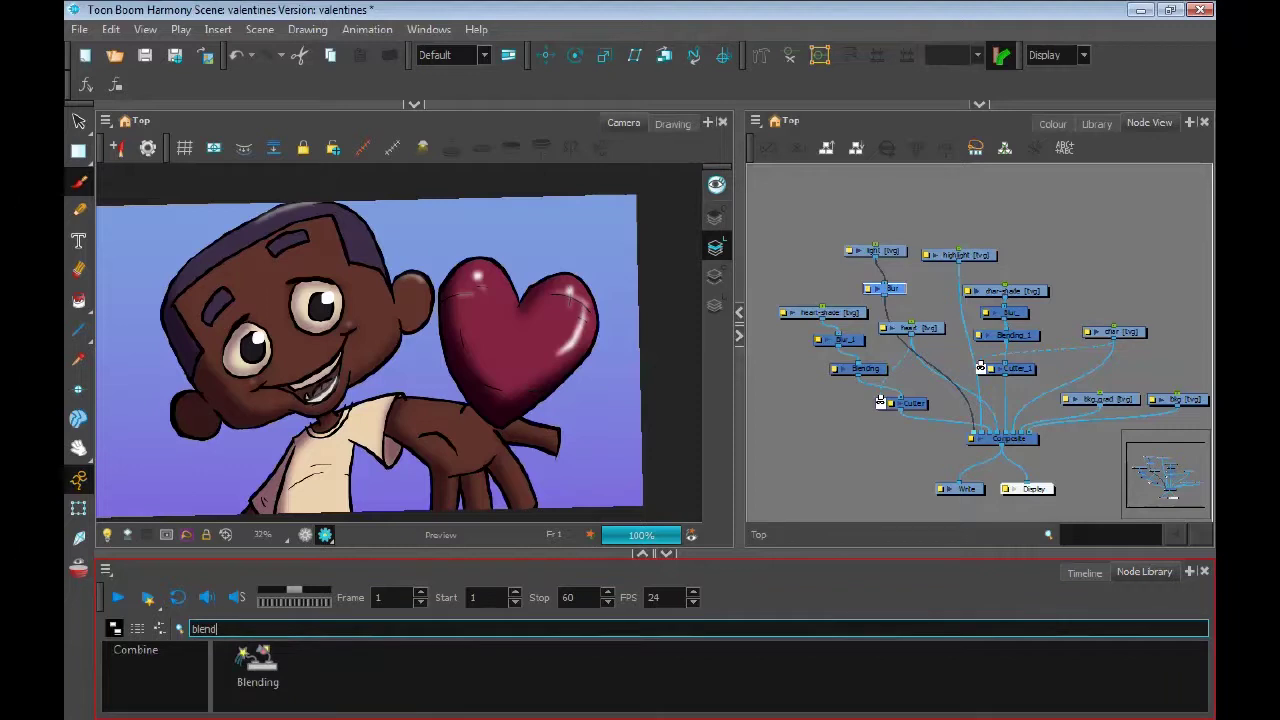
pyautogui.moveTo(257, 662); pyautogui.dragTo(888, 310)
pyautogui.doubleClick(898, 310)
# Try the Lighten, Screen and Hardlight blend modes on the light layer's Blending node
pyautogui.click(808, 149)
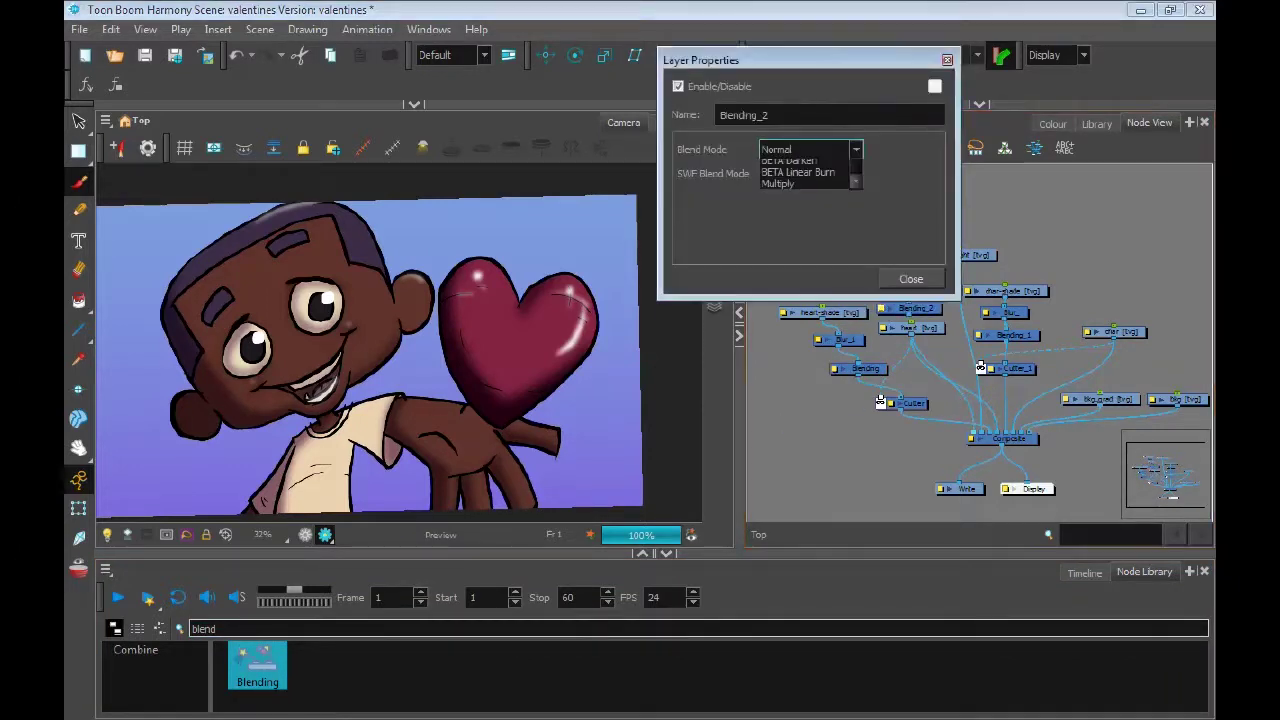
pyautogui.scroll(-3, 805, 249)
pyautogui.click(790, 214)
pyautogui.click(808, 149)
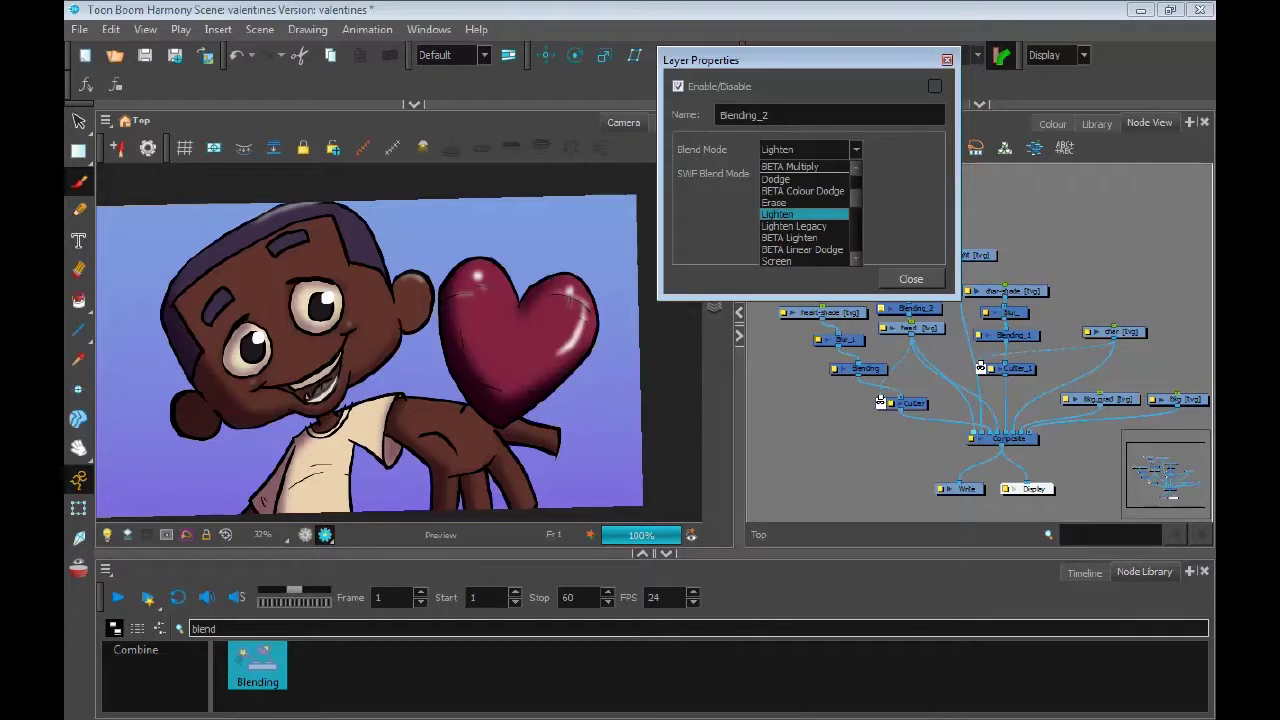
pyautogui.click(790, 261)
pyautogui.click(808, 149)
pyautogui.click(785, 202)
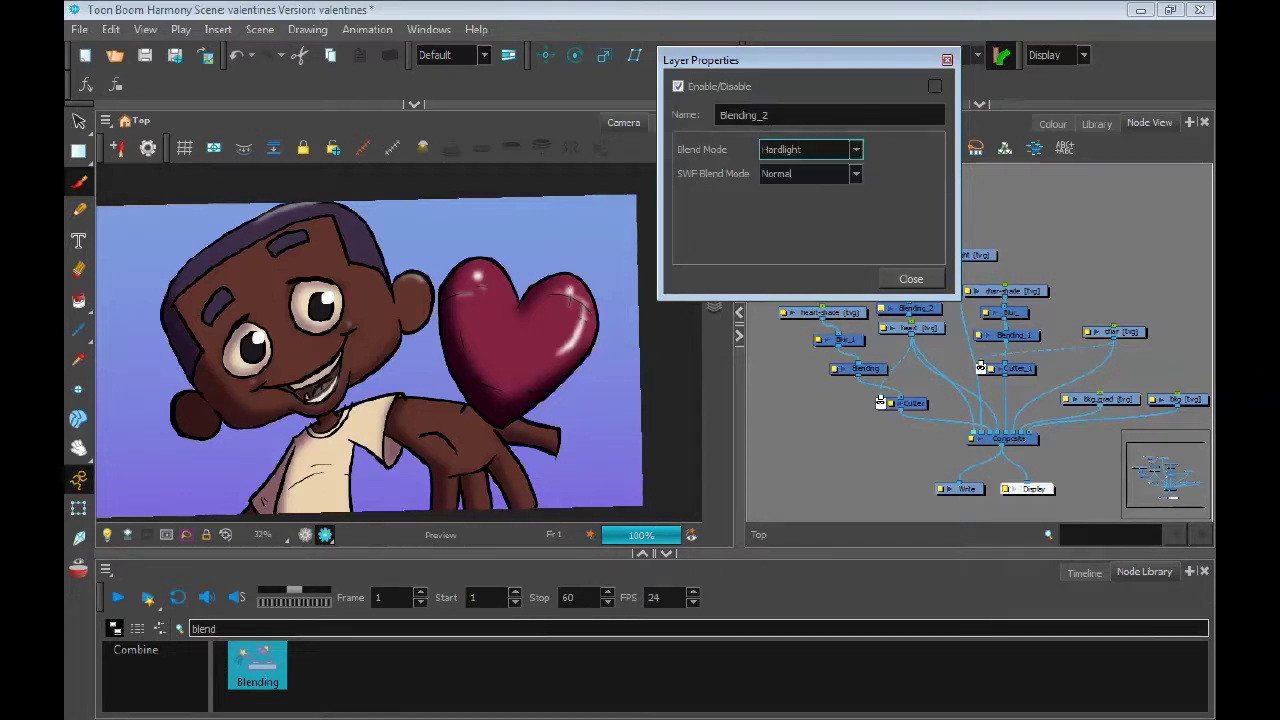
# Set the light layer's Blending node to the Overlay blend mode
pyautogui.click(808, 149)
pyautogui.click(790, 249)
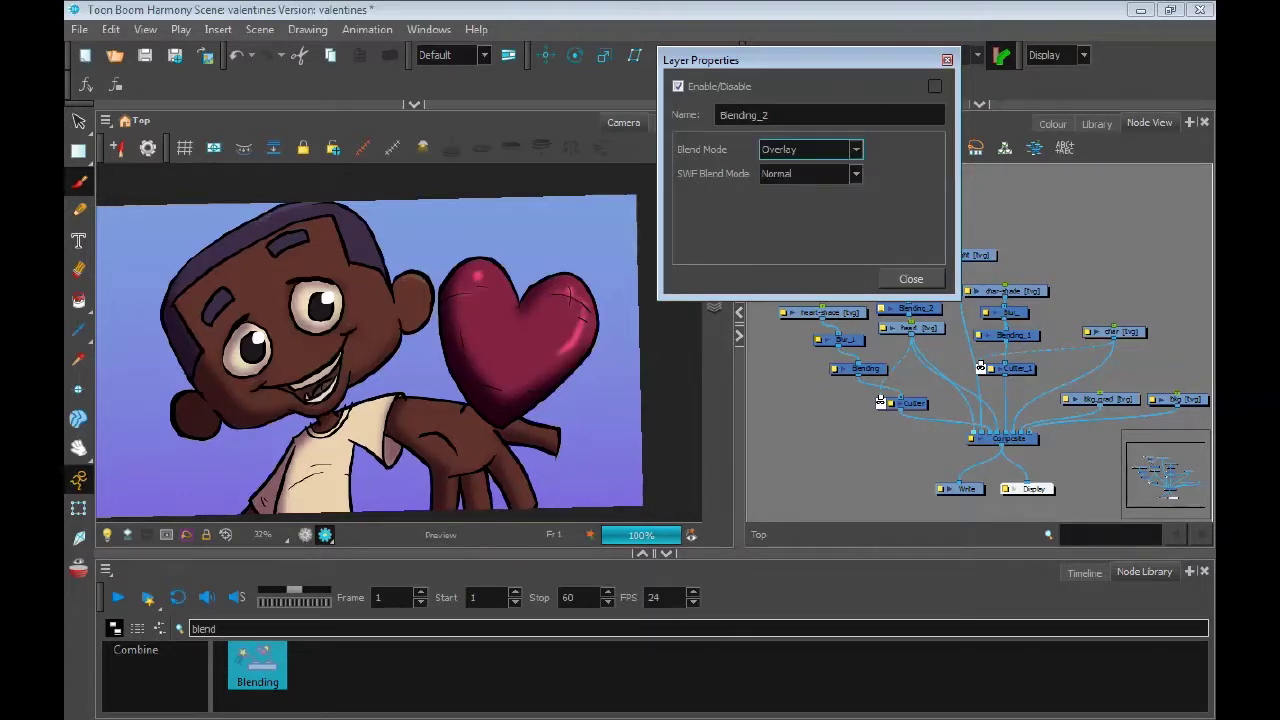
pyautogui.click(911, 279)
# Add a vector drawing layer named graphic-line
pyautogui.click(962, 256)
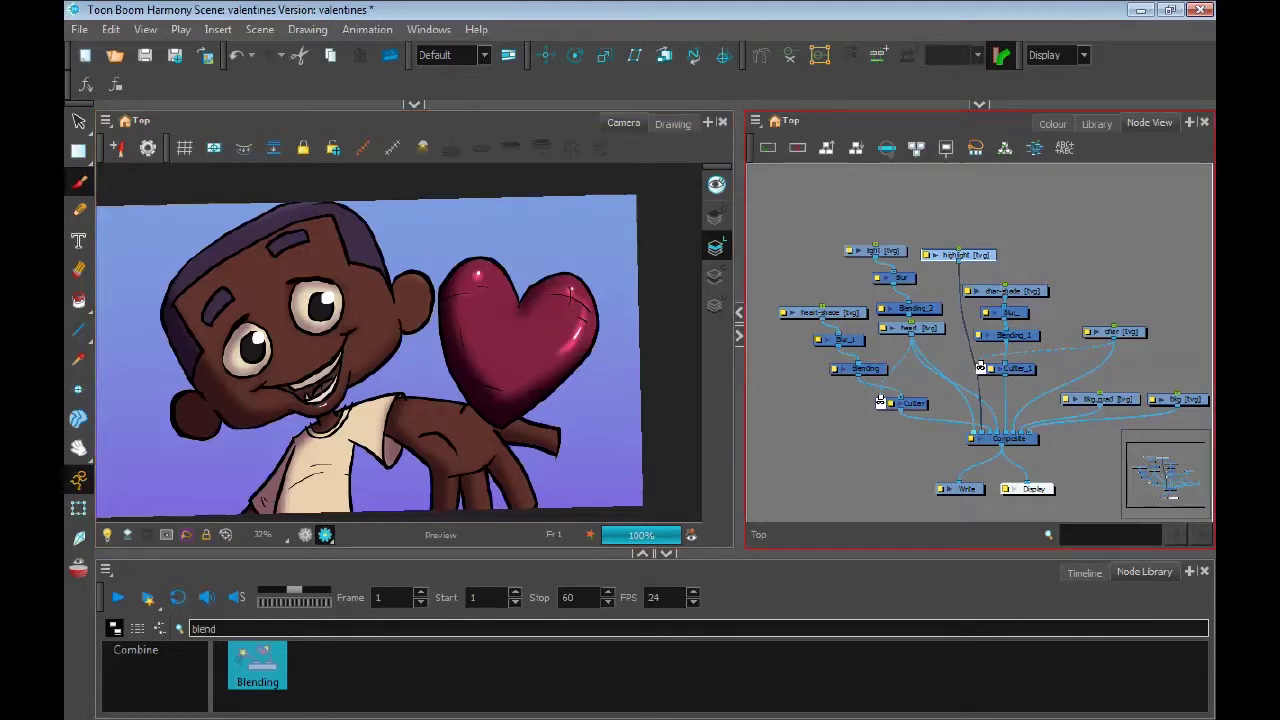
pyautogui.click(1084, 573)
pyautogui.moveTo(510, 655); pyautogui.dragTo(510, 682)
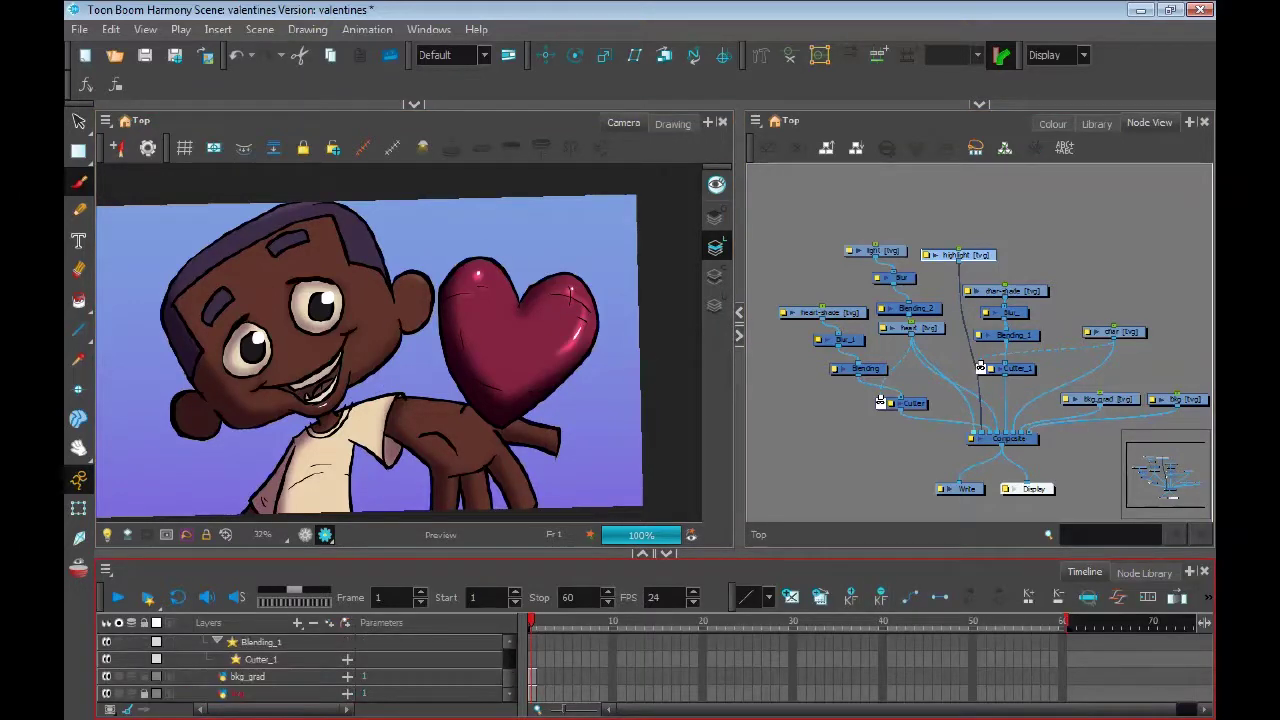
pyautogui.moveTo(510, 558); pyautogui.dragTo(510, 505)
pyautogui.press('`')
pyautogui.hotkey('ctrl', 'r')
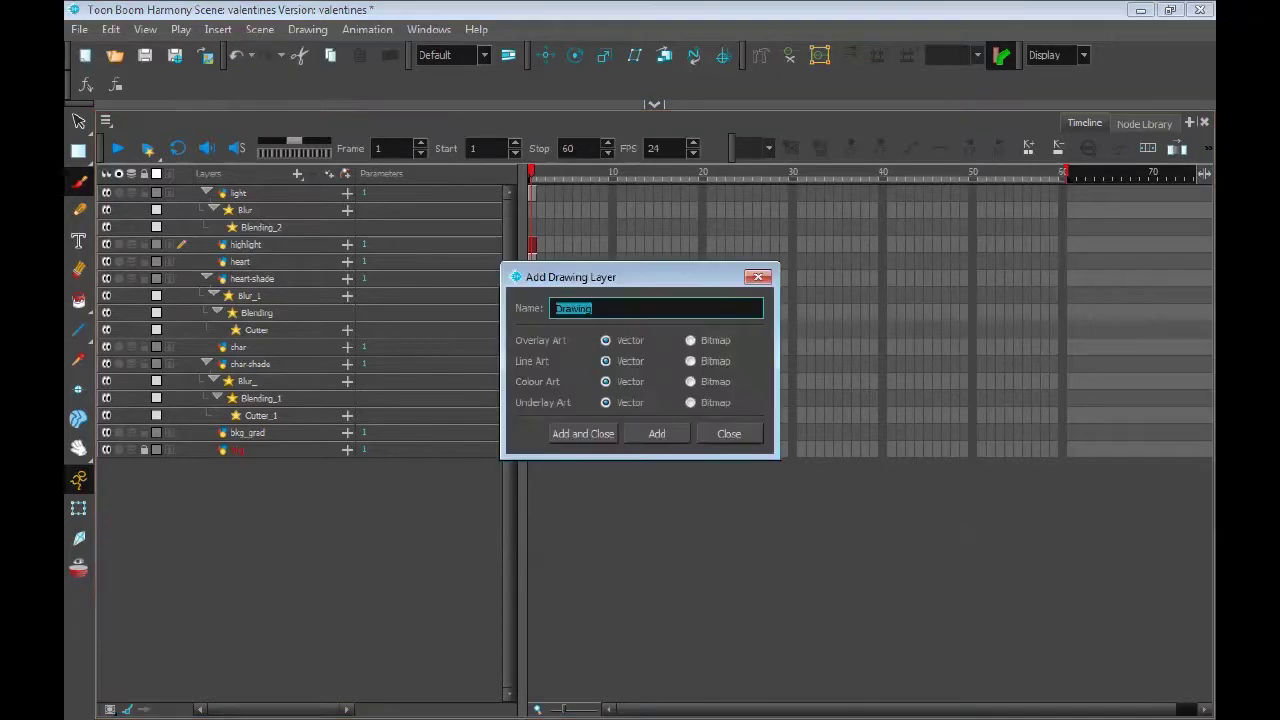
pyautogui.write('graphic-line')
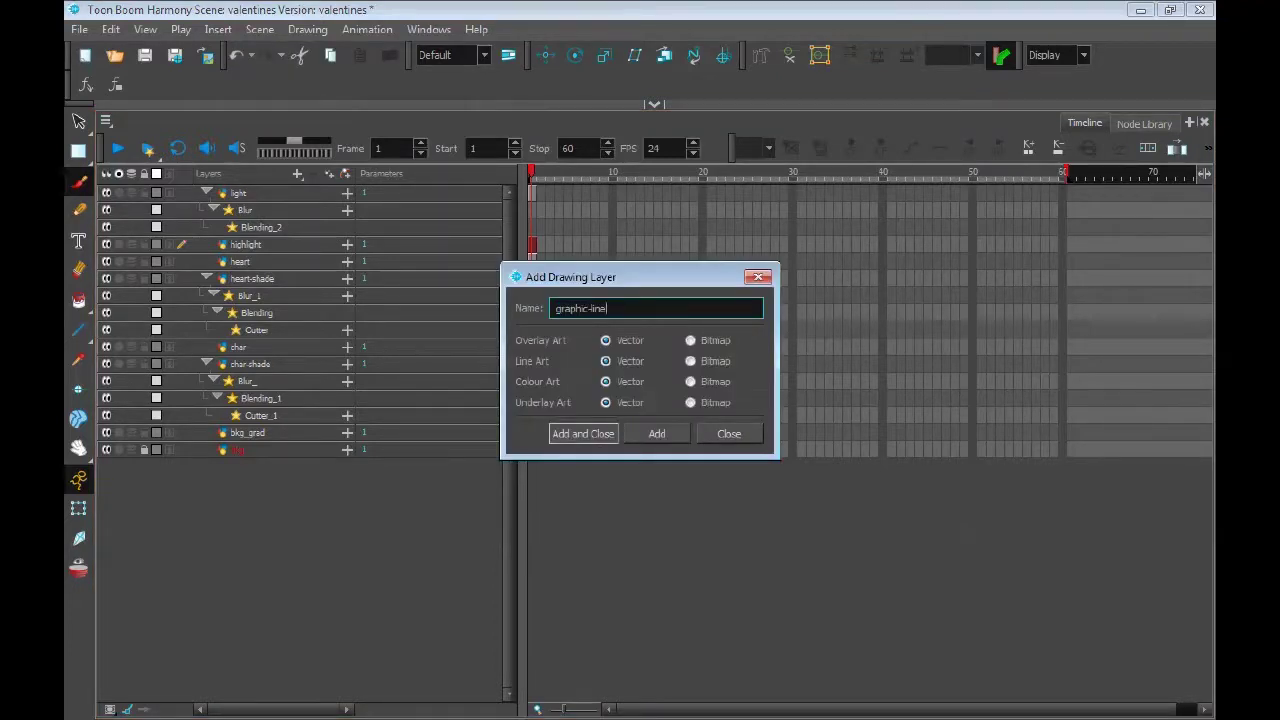
pyautogui.press('Return')
pyautogui.press('`')
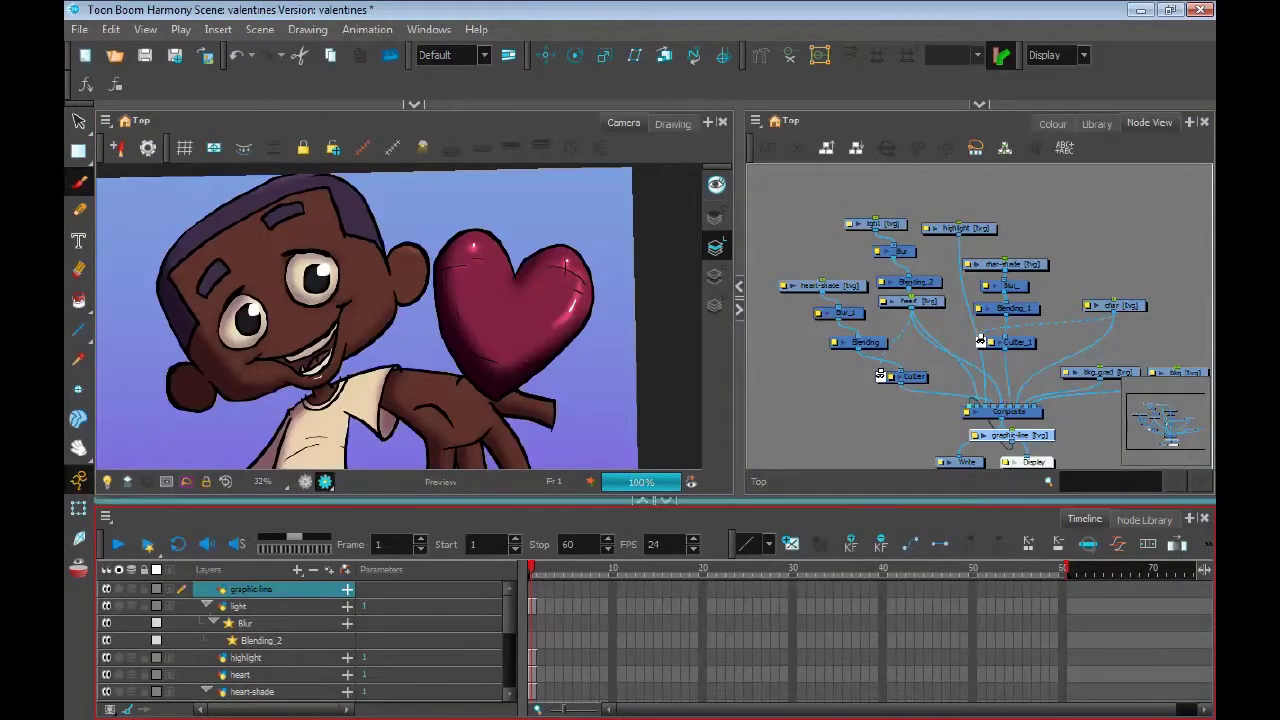
# Place the graphic-line layer directly above bkg_grad, with its node above the char node and feeding the Composite
pyautogui.moveTo(240, 699); pyautogui.dragTo(240, 684)
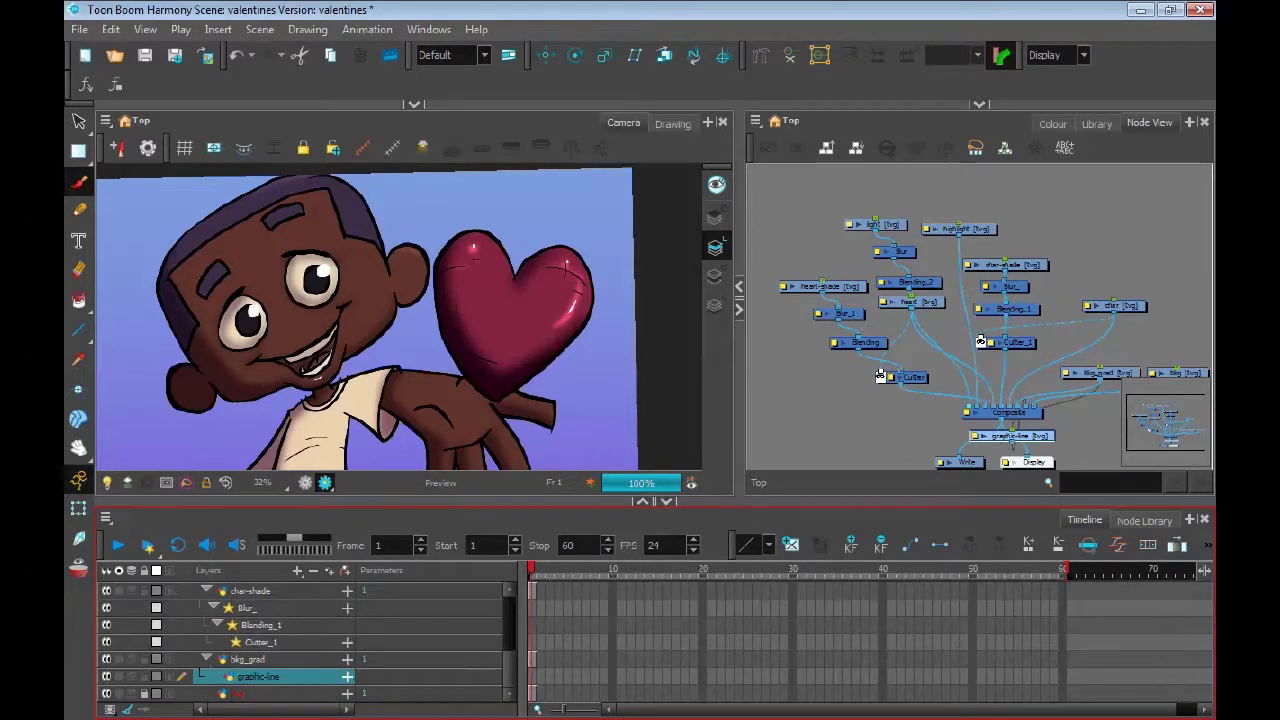
pyautogui.hotkey('ctrl', 'z')
pyautogui.moveTo(1012, 436); pyautogui.dragTo(1004, 412)
pyautogui.moveTo(1004, 412); pyautogui.dragTo(1096, 227)
pyautogui.moveTo(965, 382); pyautogui.dragTo(1009, 382)
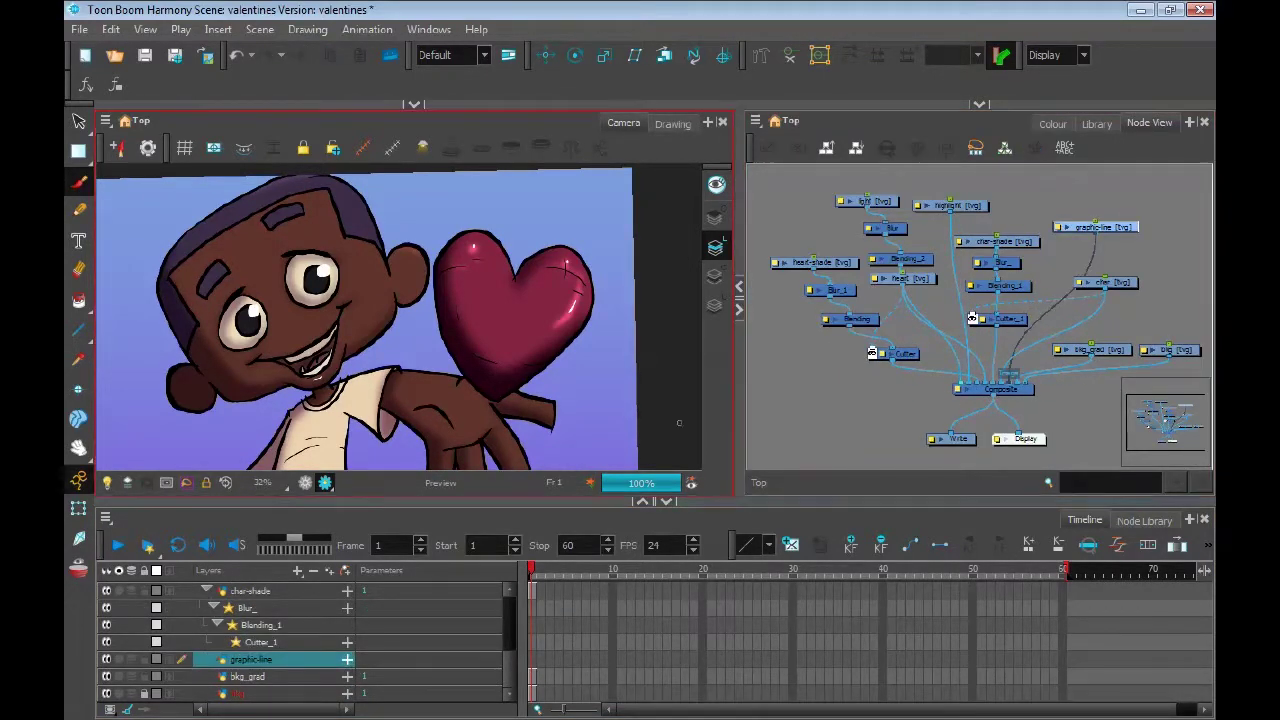
# Paint a thick white outline around the back of the head, the lower ear, the arm, the shirt and the fingers
pyautogui.click(666, 501)
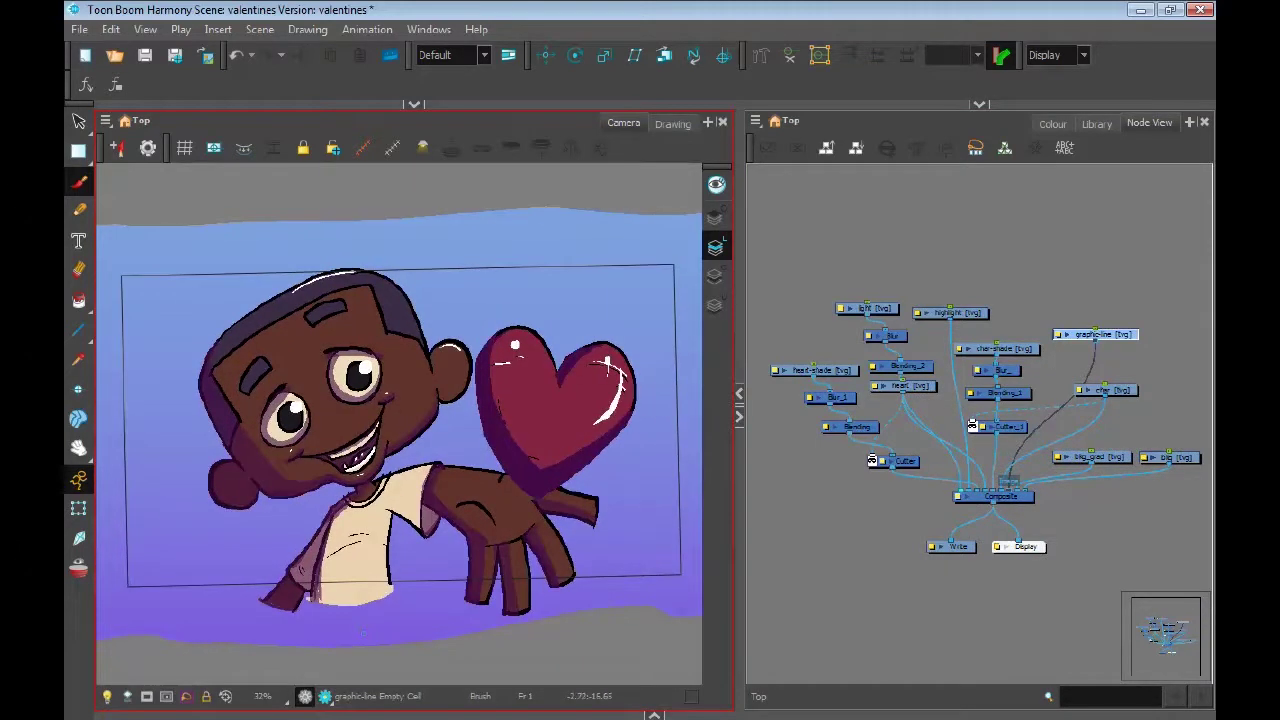
pyautogui.moveTo(197, 388)
pyautogui.mouseDown()
pyautogui.moveTo(228, 463)
pyautogui.moveTo(253, 469)
pyautogui.moveTo(211, 463)
pyautogui.moveTo(207, 498)
pyautogui.moveTo(240, 510)
pyautogui.moveTo(352, 489)
pyautogui.moveTo(280, 574)
pyautogui.mouseUp()
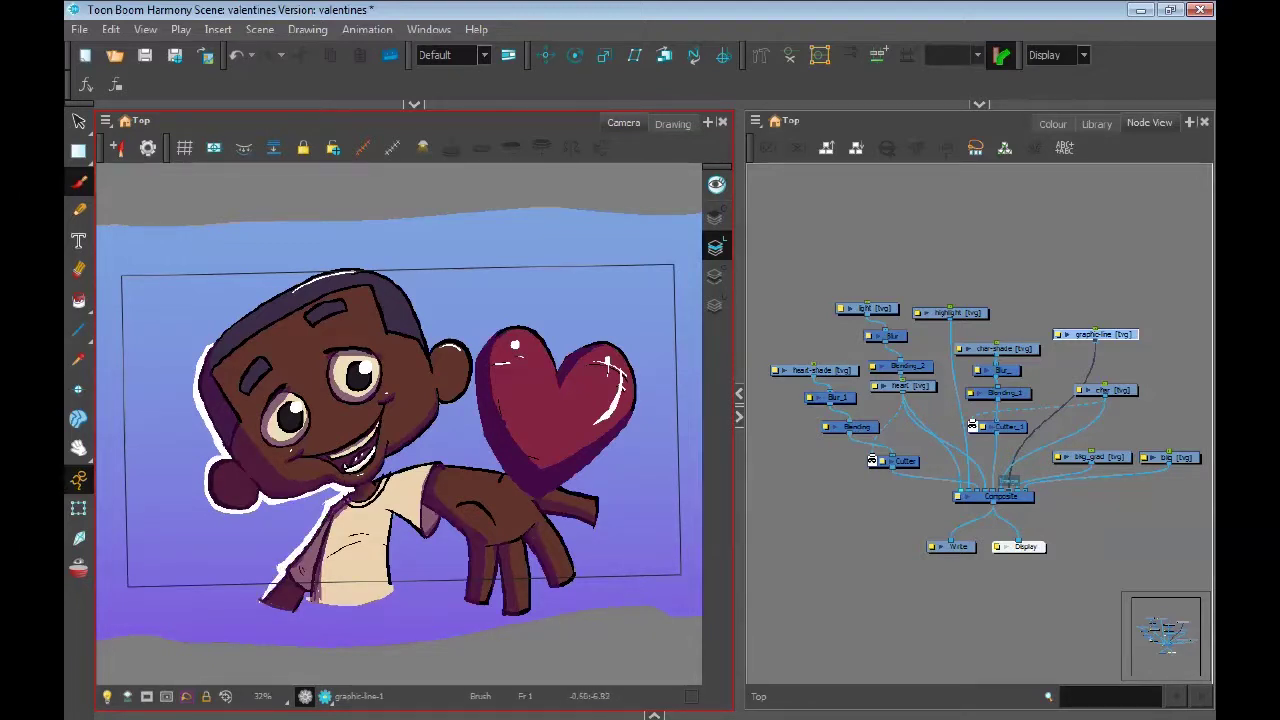
pyautogui.moveTo(390, 514); pyautogui.dragTo(396, 604)
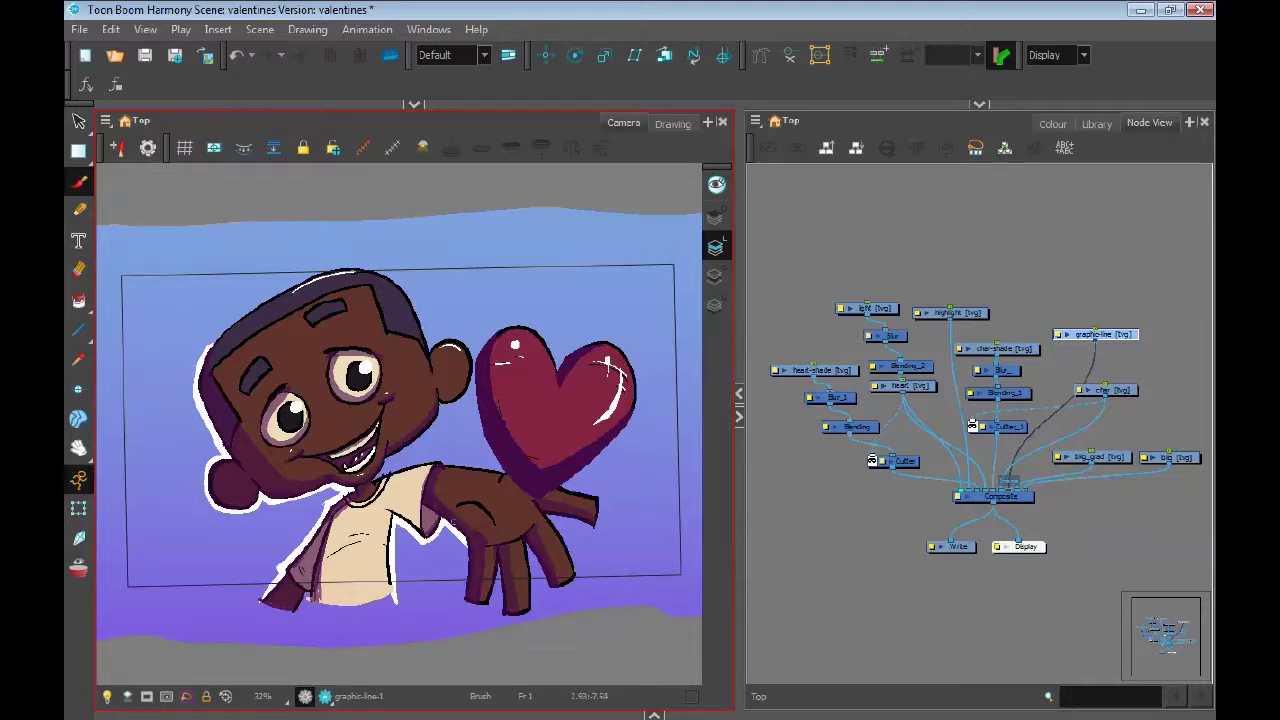
pyautogui.moveTo(462, 558)
pyautogui.mouseDown()
pyautogui.moveTo(501, 615)
pyautogui.moveTo(531, 615)
pyautogui.moveTo(574, 581)
pyautogui.mouseUp()
pyautogui.moveTo(548, 514); pyautogui.dragTo(579, 575)
pyautogui.hotkey('ctrl', 'z')
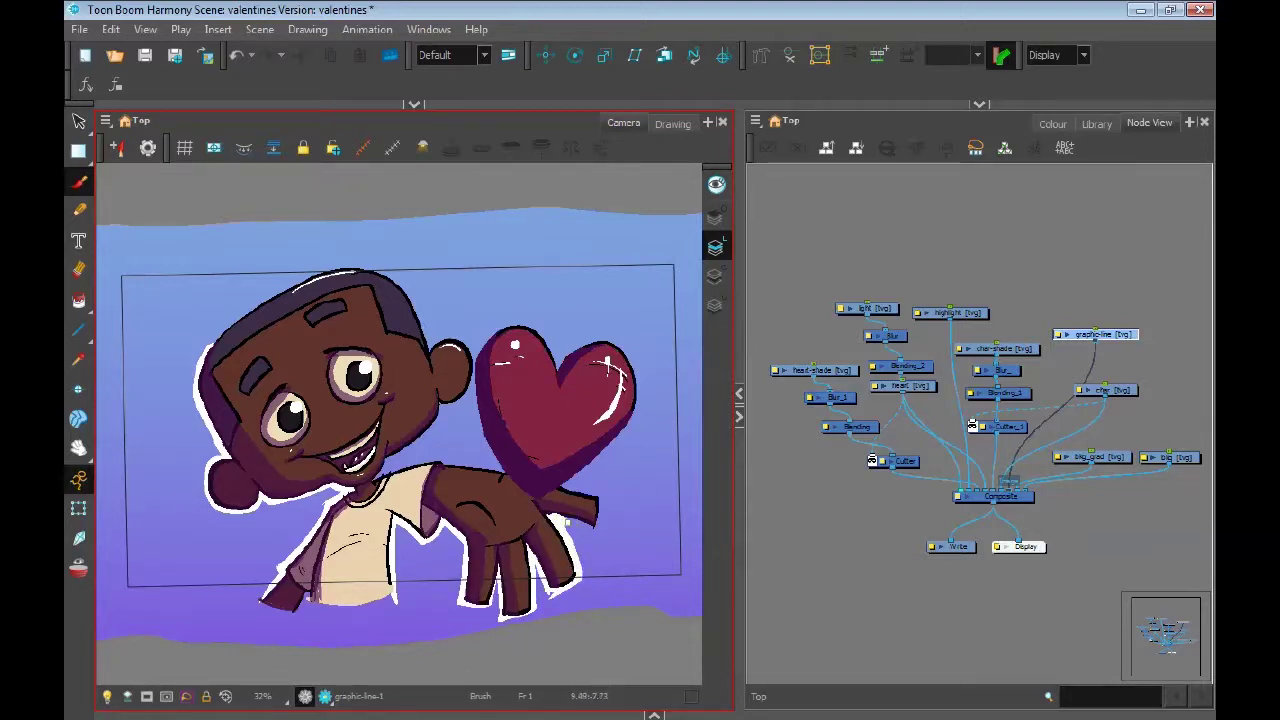
# Extend the white outline around the thumb, the heart, the top of the head and the ear beside the heart
pyautogui.moveTo(567, 522)
pyautogui.mouseDown()
pyautogui.moveTo(602, 536)
pyautogui.moveTo(566, 478)
pyautogui.moveTo(631, 418)
pyautogui.moveTo(600, 336)
pyautogui.moveTo(558, 362)
pyautogui.moveTo(488, 334)
pyautogui.moveTo(476, 444)
pyautogui.moveTo(502, 472)
pyautogui.moveTo(464, 514)
pyautogui.moveTo(400, 535)
pyautogui.mouseUp()
pyautogui.moveTo(342, 422); pyautogui.dragTo(385, 479)
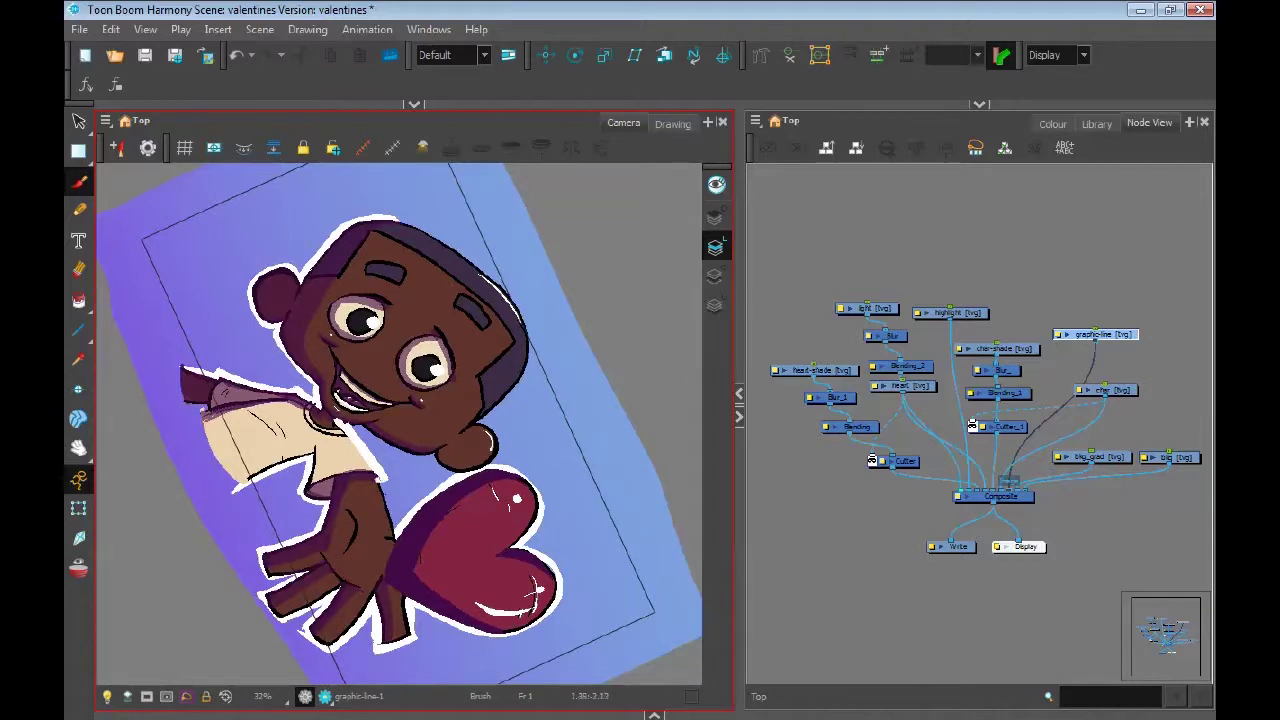
pyautogui.hotkey('ctrl', 'alt')
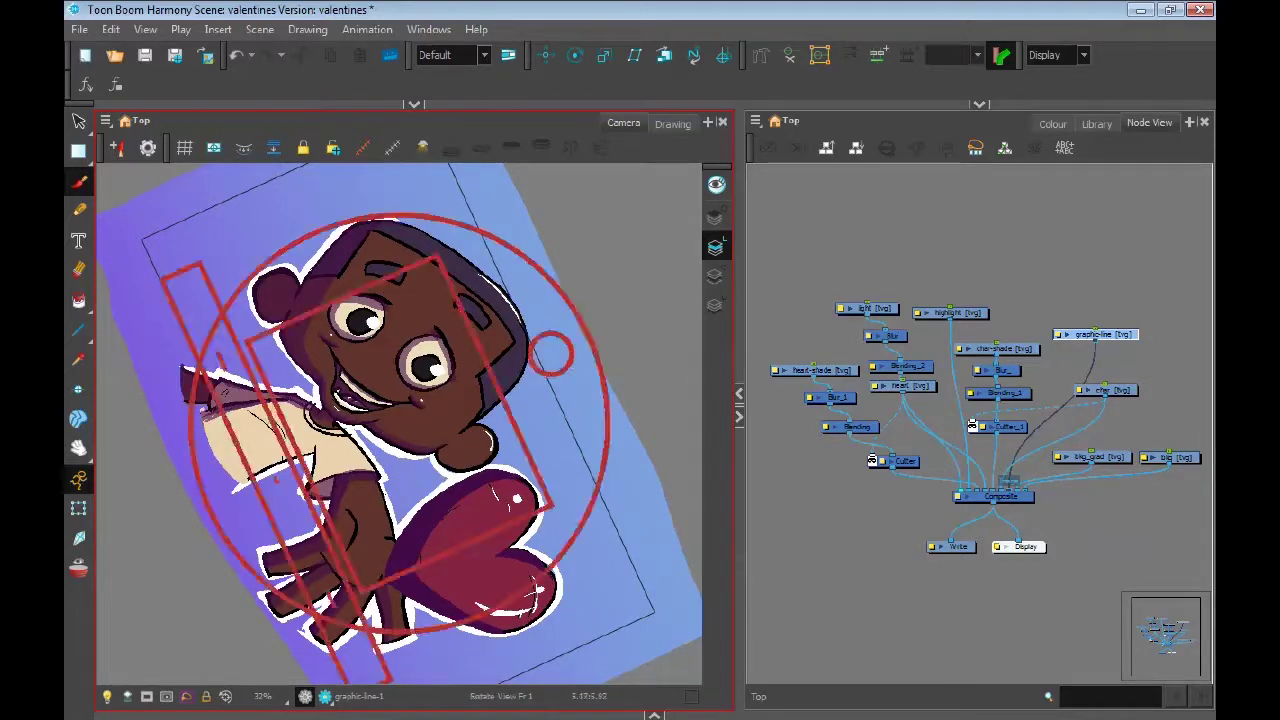
pyautogui.moveTo(518, 501); pyautogui.dragTo(519, 347)
pyautogui.moveTo(440, 330); pyautogui.dragTo(463, 419)
pyautogui.moveTo(368, 356); pyautogui.dragTo(451, 457)
pyautogui.moveTo(435, 392); pyautogui.dragTo(458, 439)
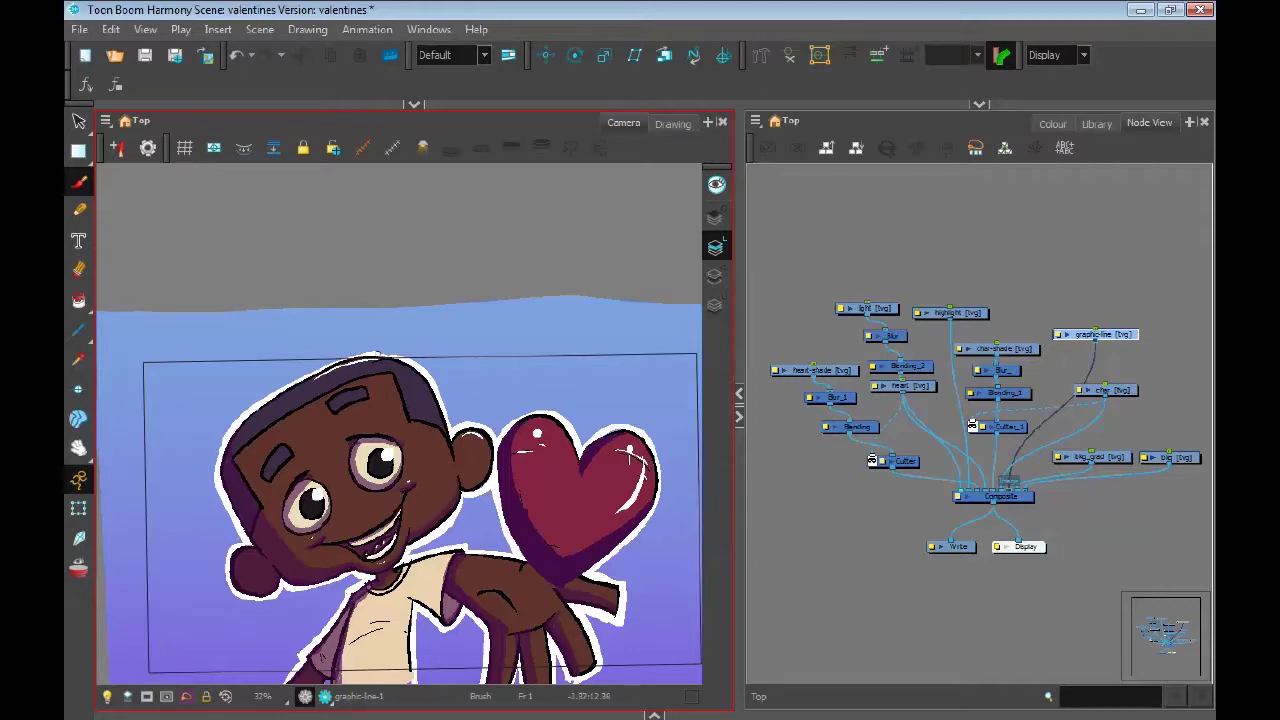
pyautogui.press('space')
pyautogui.moveTo(340, 370); pyautogui.dragTo(330, 336)
pyautogui.moveTo(584, 470); pyautogui.dragTo(589, 442)
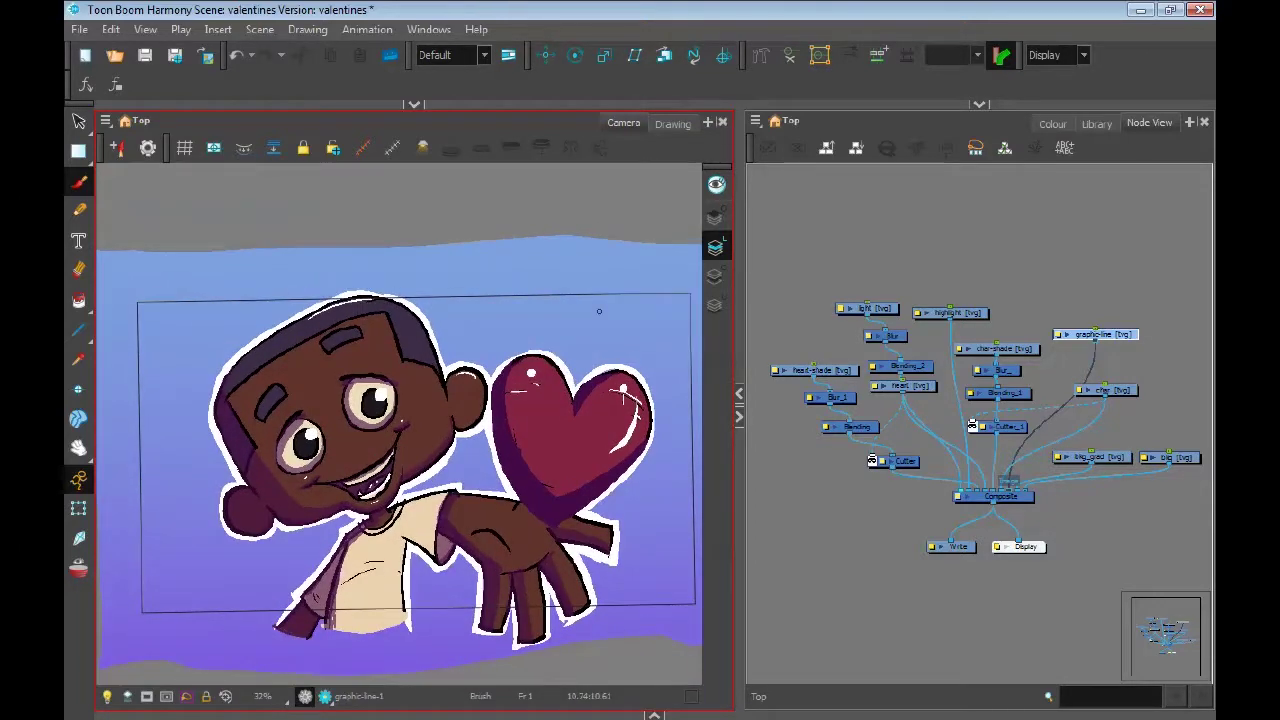
# Add a vector drawing layer named ref-light
pyautogui.click(654, 715)
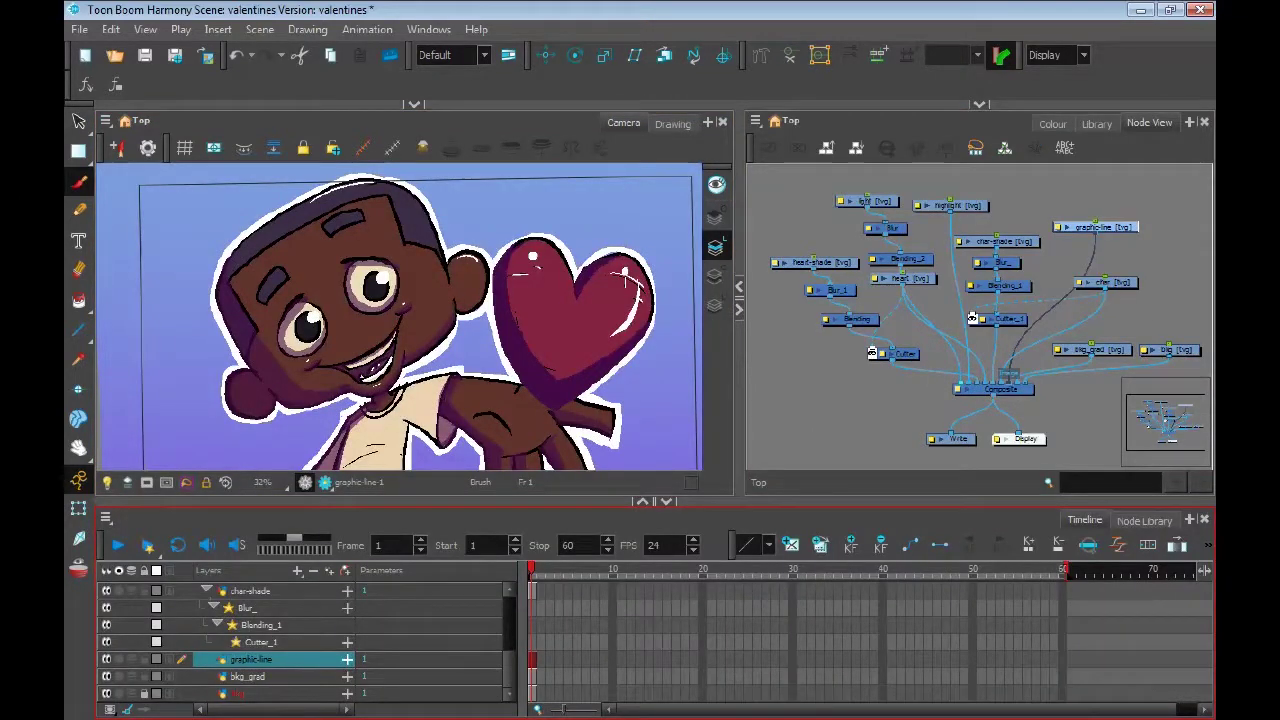
pyautogui.moveTo(509, 668)
pyautogui.mouseDown()
pyautogui.moveTo(509, 612)
pyautogui.moveTo(509, 669)
pyautogui.mouseUp()
pyautogui.press('`')
pyautogui.hotkey('ctrl', 'r')
pyautogui.write('ref-')
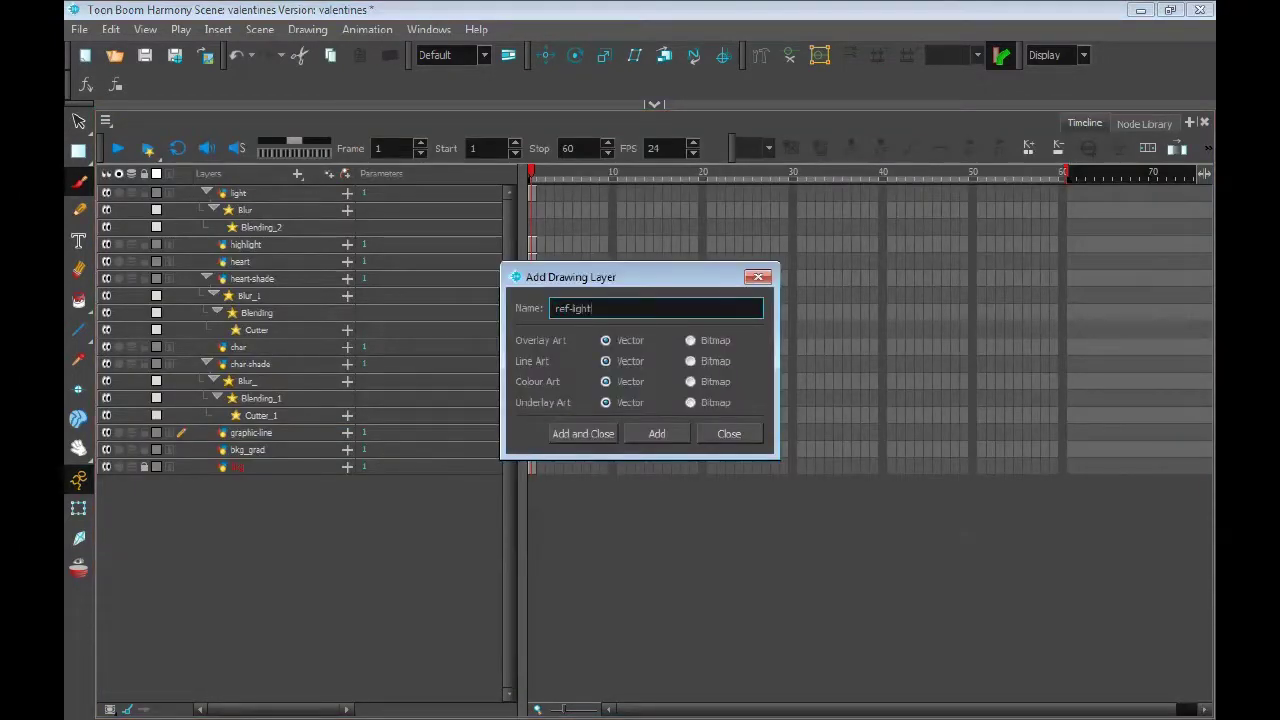
pyautogui.write('light')
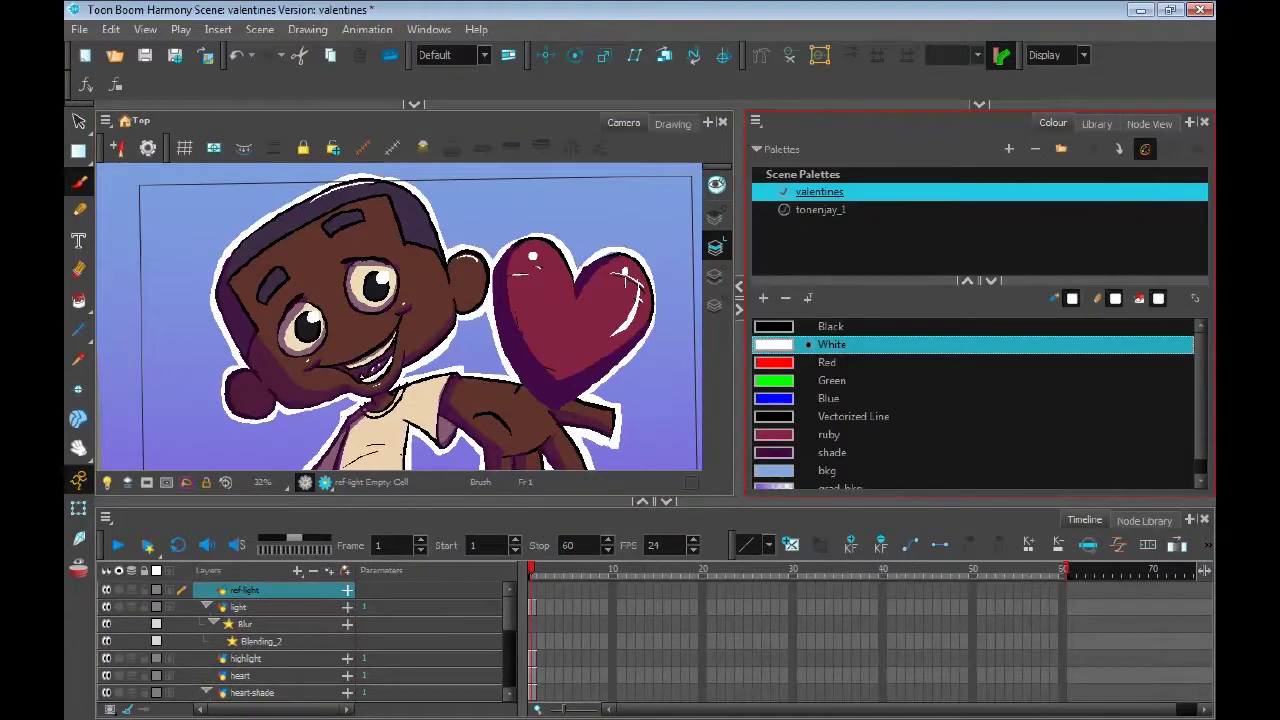
# Paint ruby reflected light along the sleeve edge, the face, the eyes, and the ear and hair on the heart's side
pyautogui.click(830, 434)
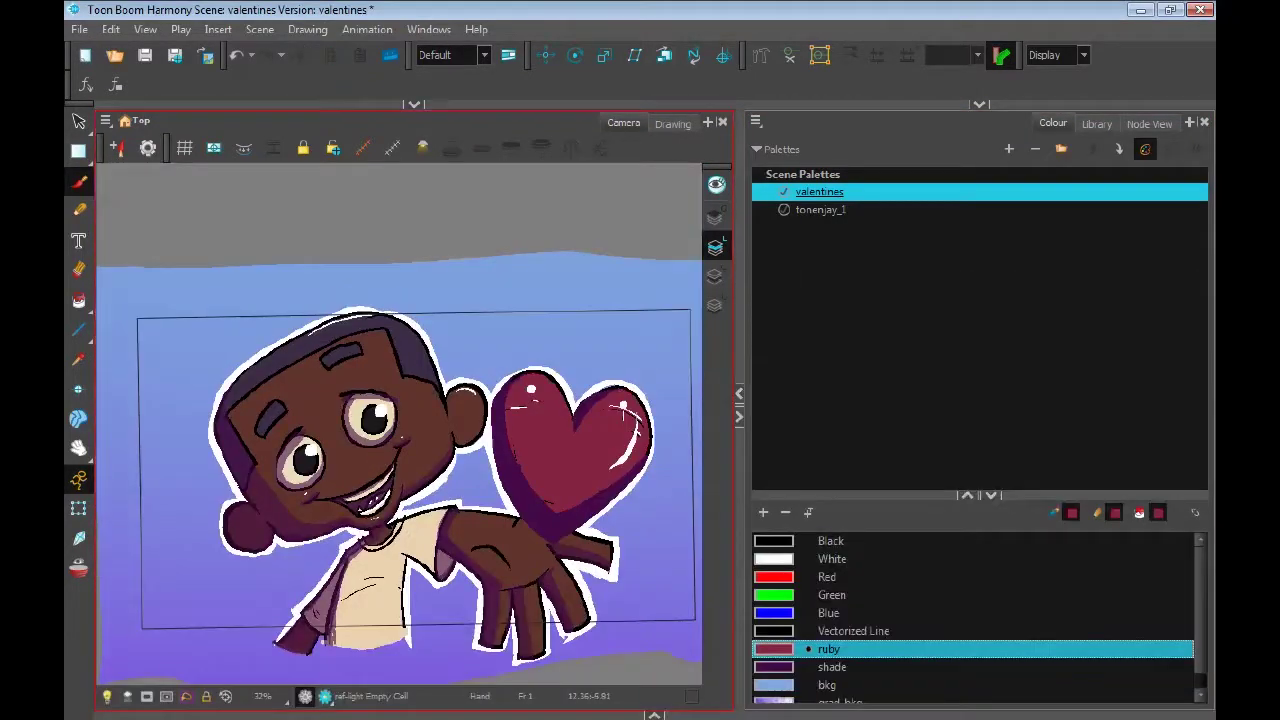
pyautogui.moveTo(456, 523); pyautogui.dragTo(449, 593)
pyautogui.hotkey('ctrl', 'z')
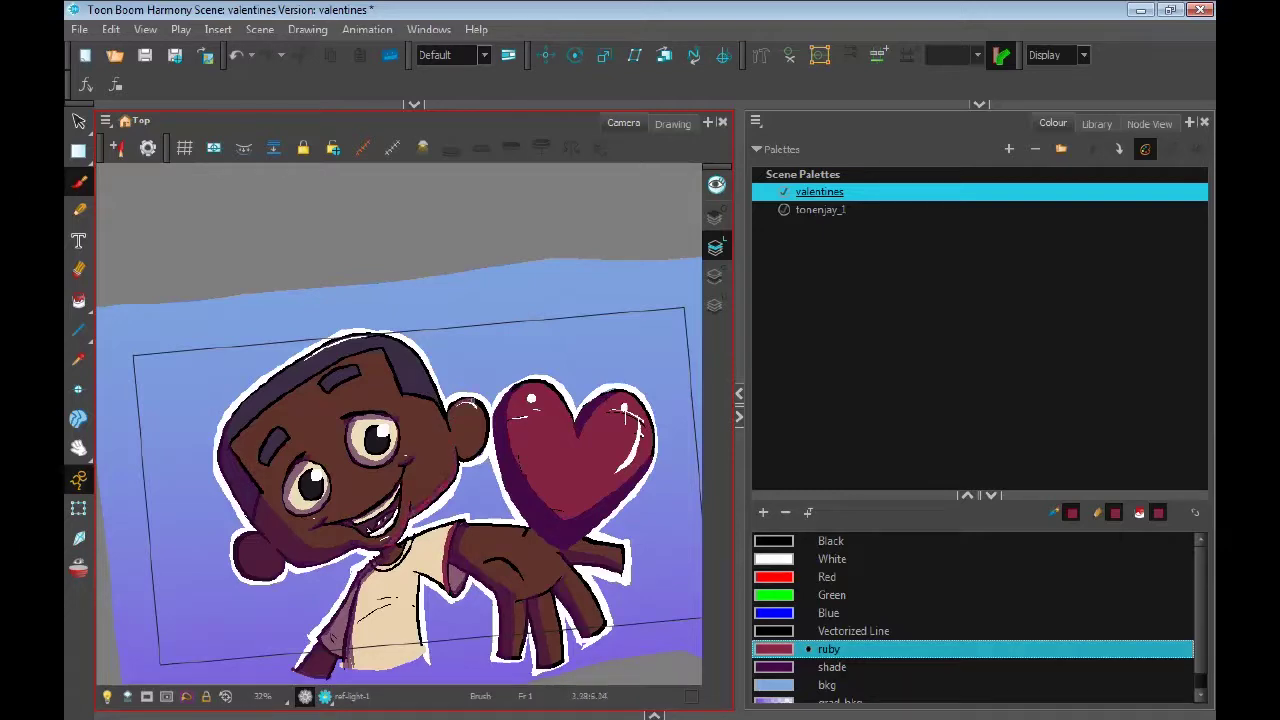
pyautogui.press('v')
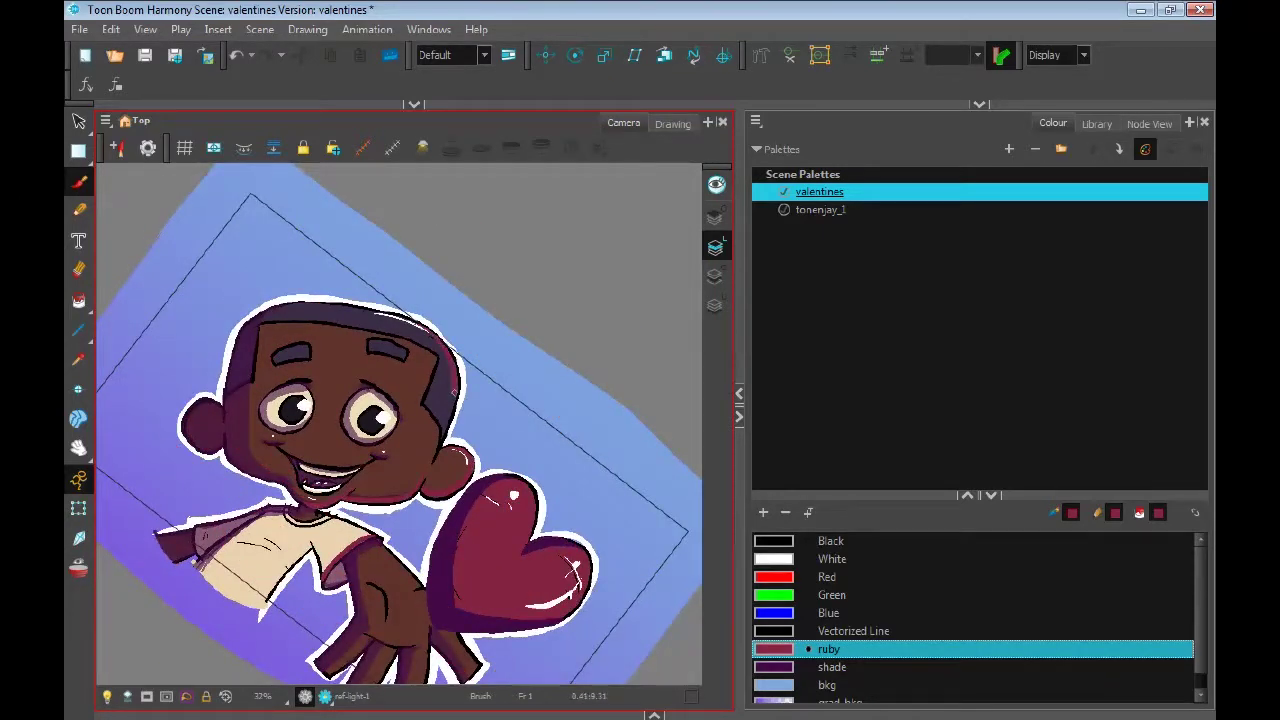
pyautogui.press('x')
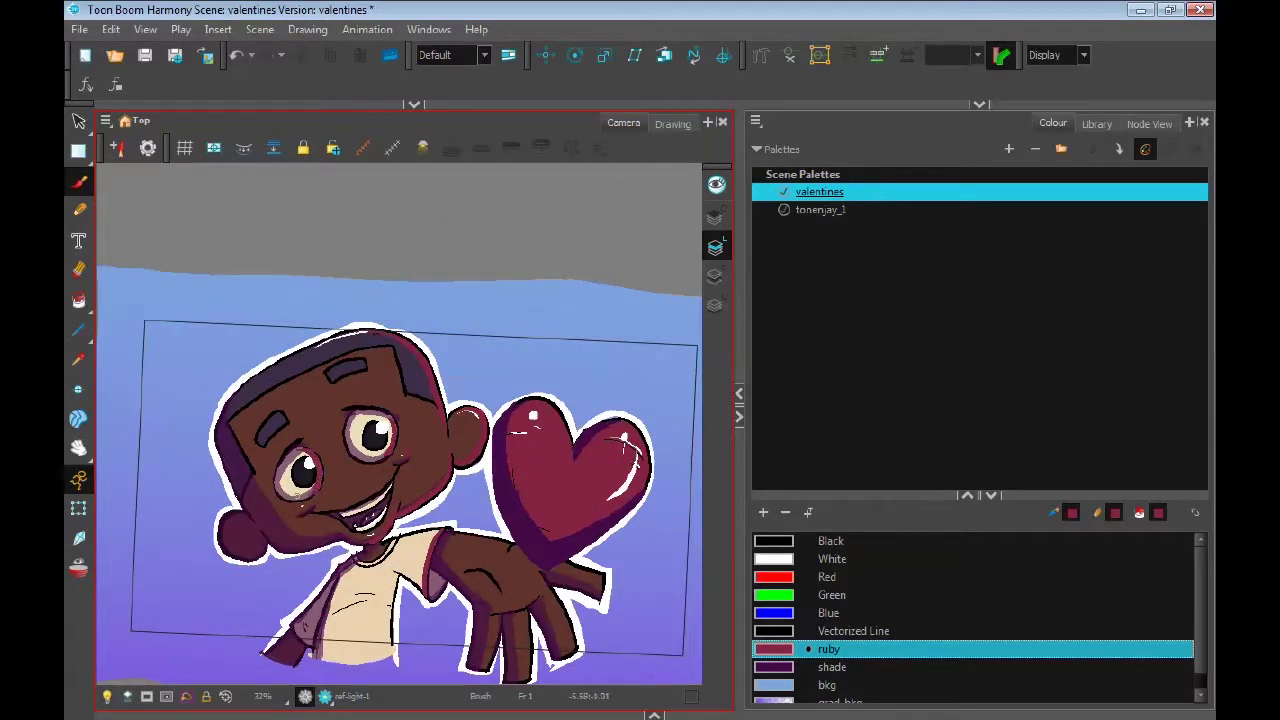
# Paint ruby reflected light along the outstretched arm, the palm crease and the edges of the fingers
pyautogui.press('v')
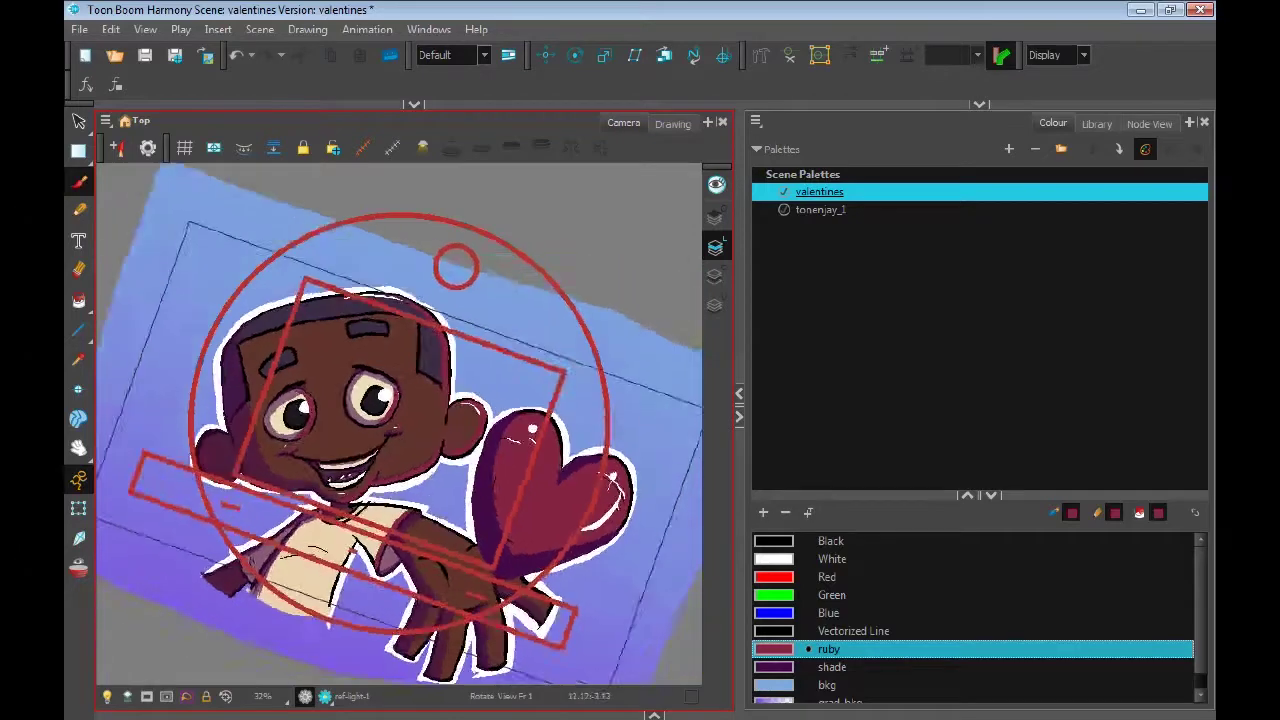
pyautogui.moveTo(418, 543); pyautogui.dragTo(448, 568)
pyautogui.moveTo(484, 636)
pyautogui.mouseDown()
pyautogui.moveTo(490, 583)
pyautogui.moveTo(450, 590)
pyautogui.moveTo(446, 631)
pyautogui.mouseUp()
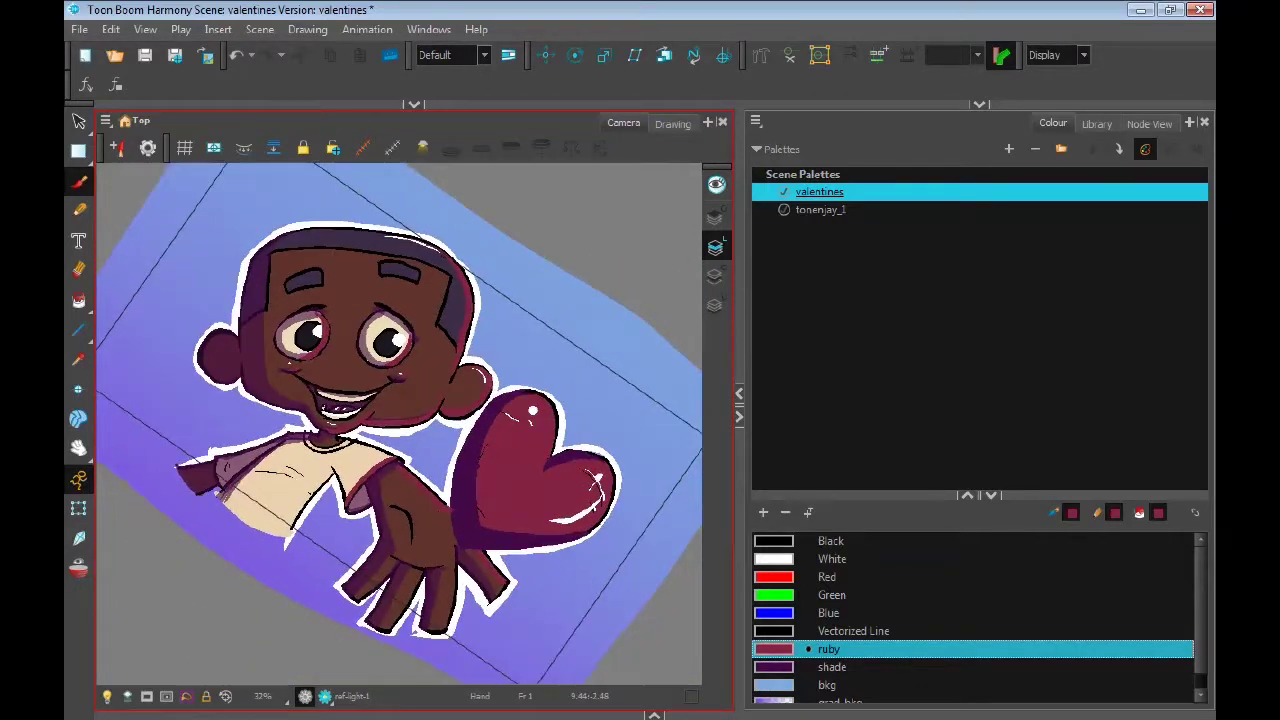
pyautogui.moveTo(448, 632); pyautogui.dragTo(484, 619)
pyautogui.moveTo(414, 510); pyautogui.dragTo(414, 480)
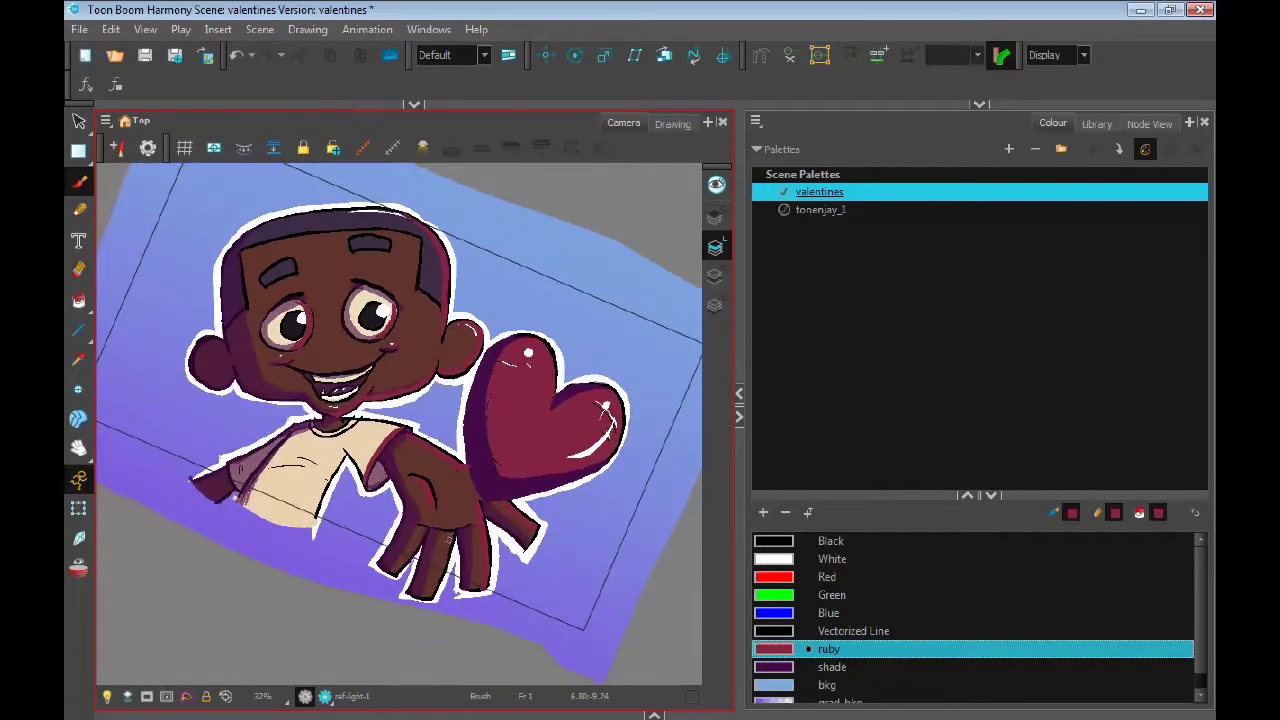
pyautogui.moveTo(451, 536); pyautogui.dragTo(441, 579)
pyautogui.moveTo(421, 535)
pyautogui.mouseDown()
pyautogui.moveTo(400, 564)
pyautogui.moveTo(476, 535)
pyautogui.mouseUp()
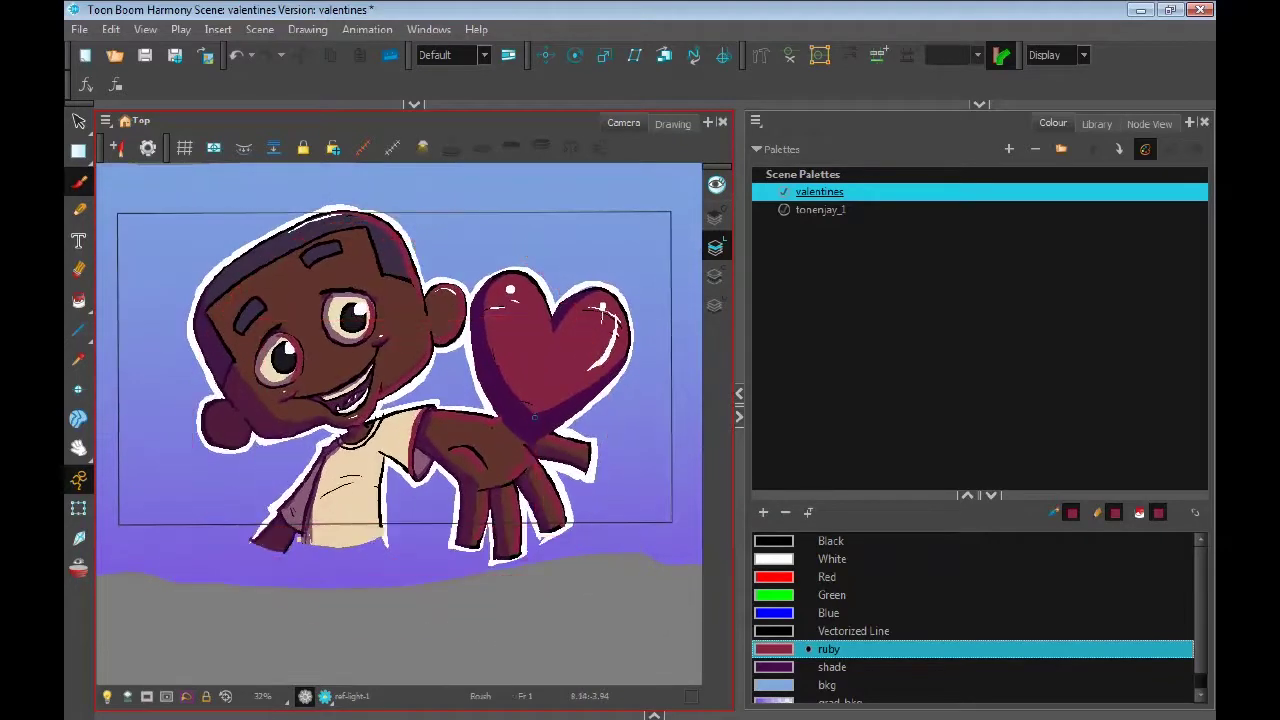
# Add a vector drawing layer named ref-light-02 above the ref-light layer
pyautogui.click(654, 715)
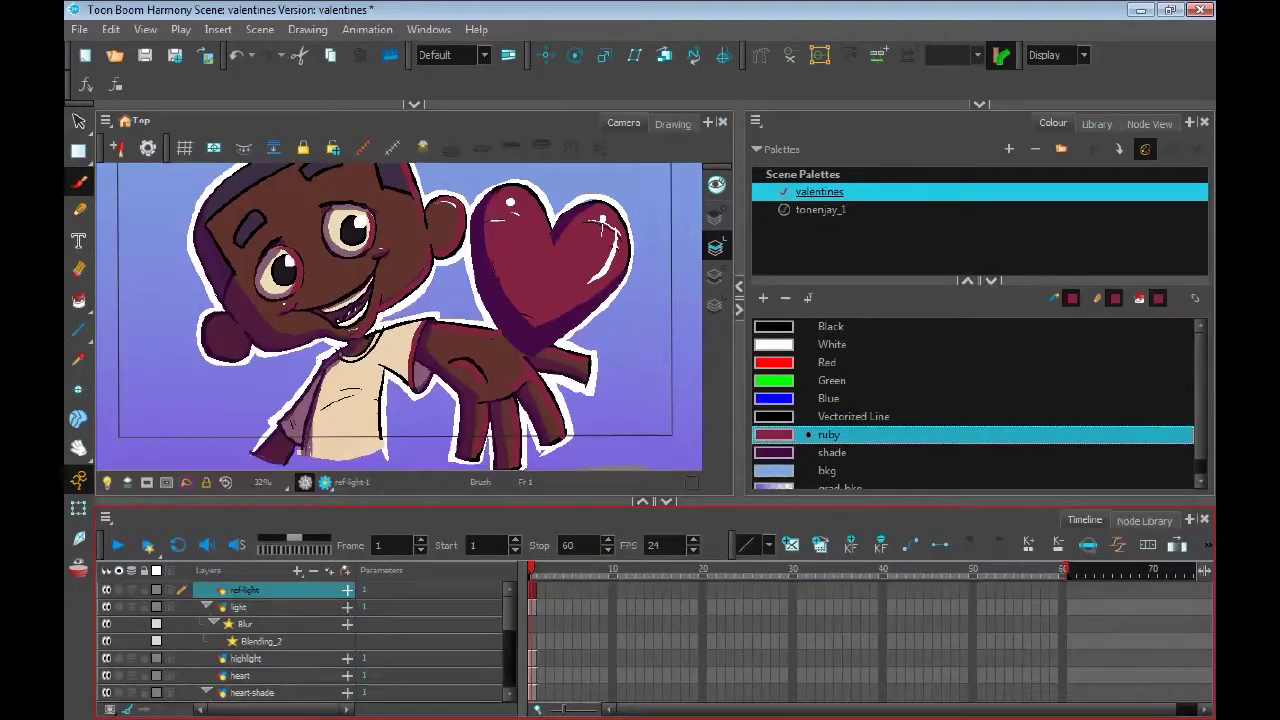
pyautogui.hotkey('ctrl', 'r')
pyautogui.write('ref-light-02')
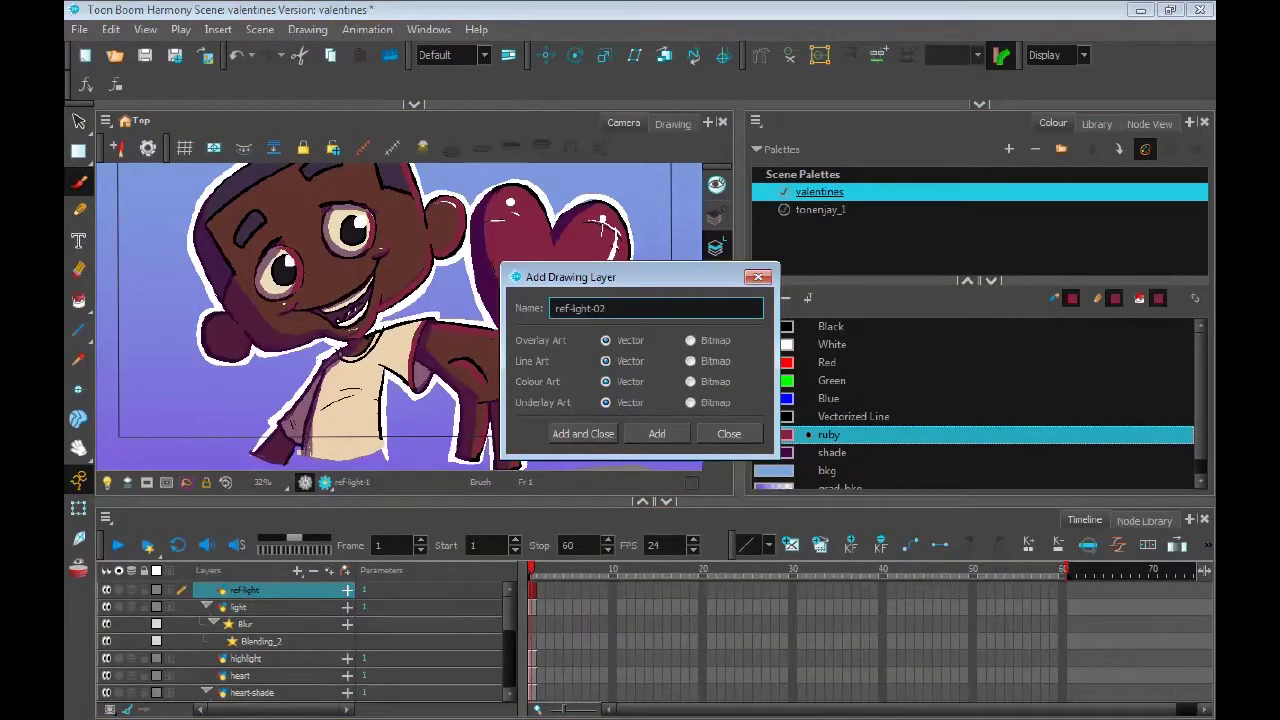
pyautogui.press('Return')
# Paint reflected light in the tonenjay_1 palette's tone-t-base colour along the outstretched arm's underside and the heart's edge facing the head
pyautogui.click(821, 210)
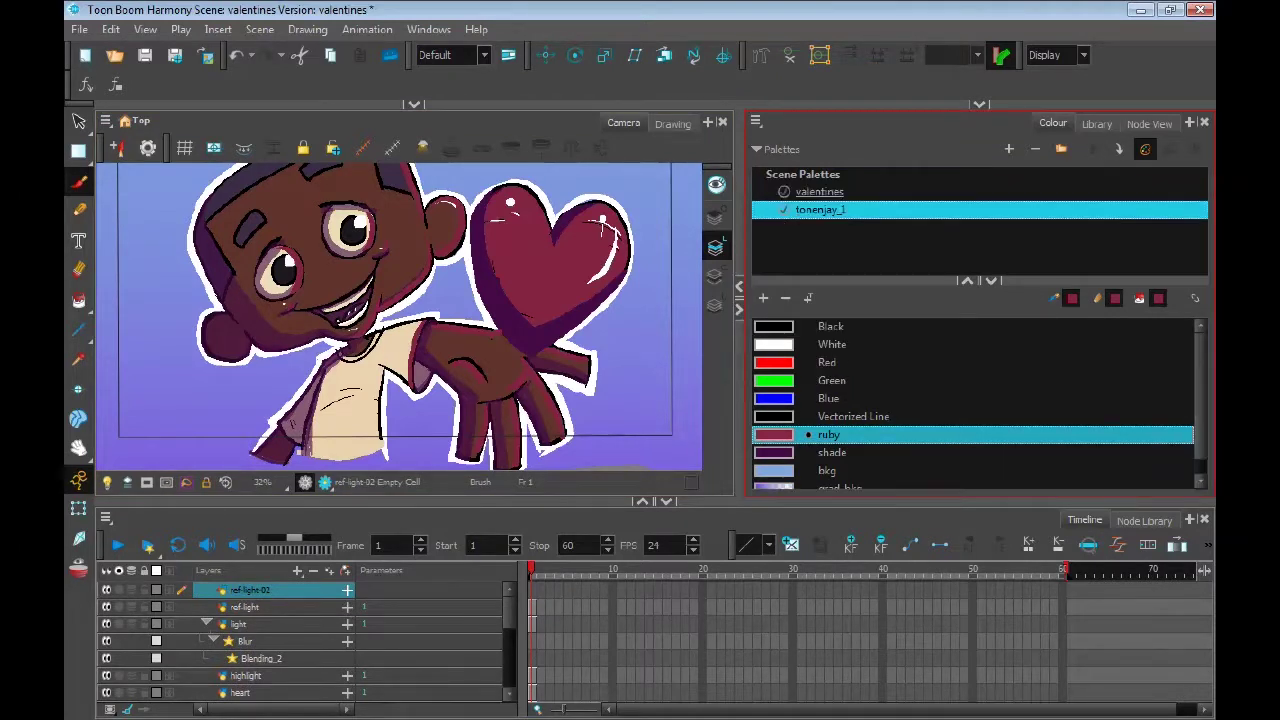
pyautogui.scroll(-3, 972, 404)
pyautogui.scroll(3, 975, 405)
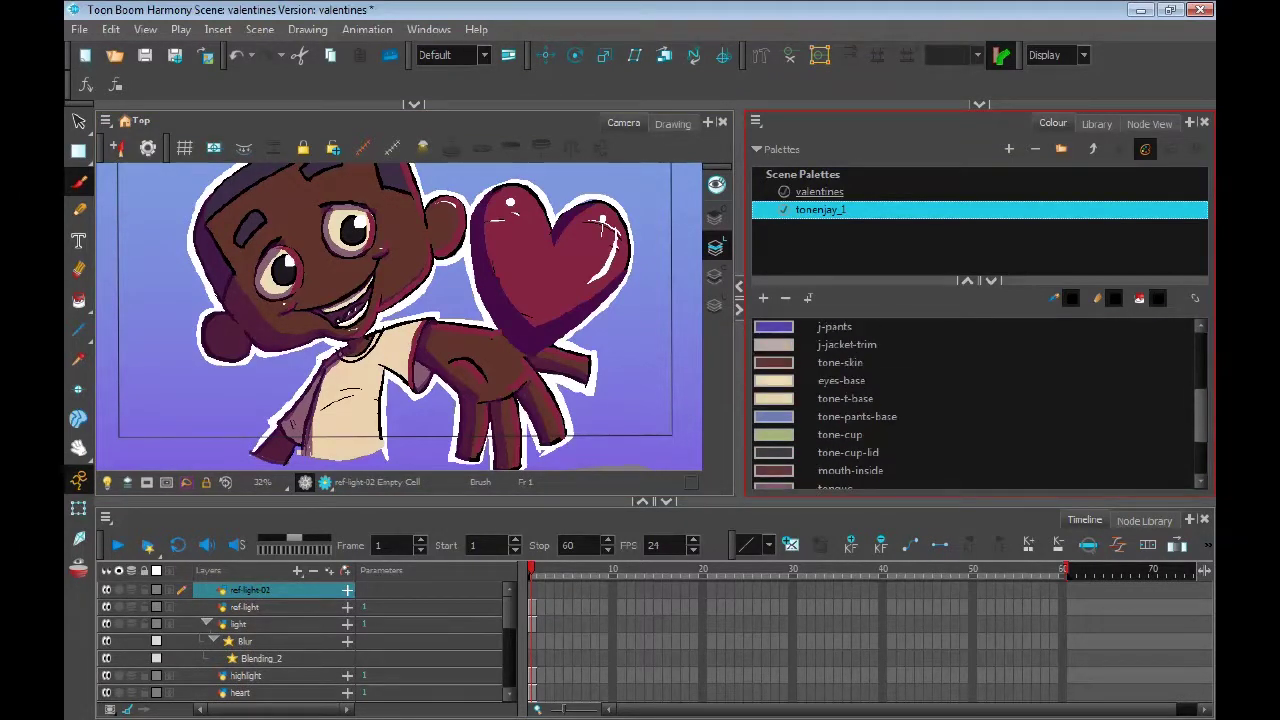
pyautogui.scroll(-2, 975, 405)
pyautogui.scroll(-1, 972, 404)
pyautogui.click(846, 435)
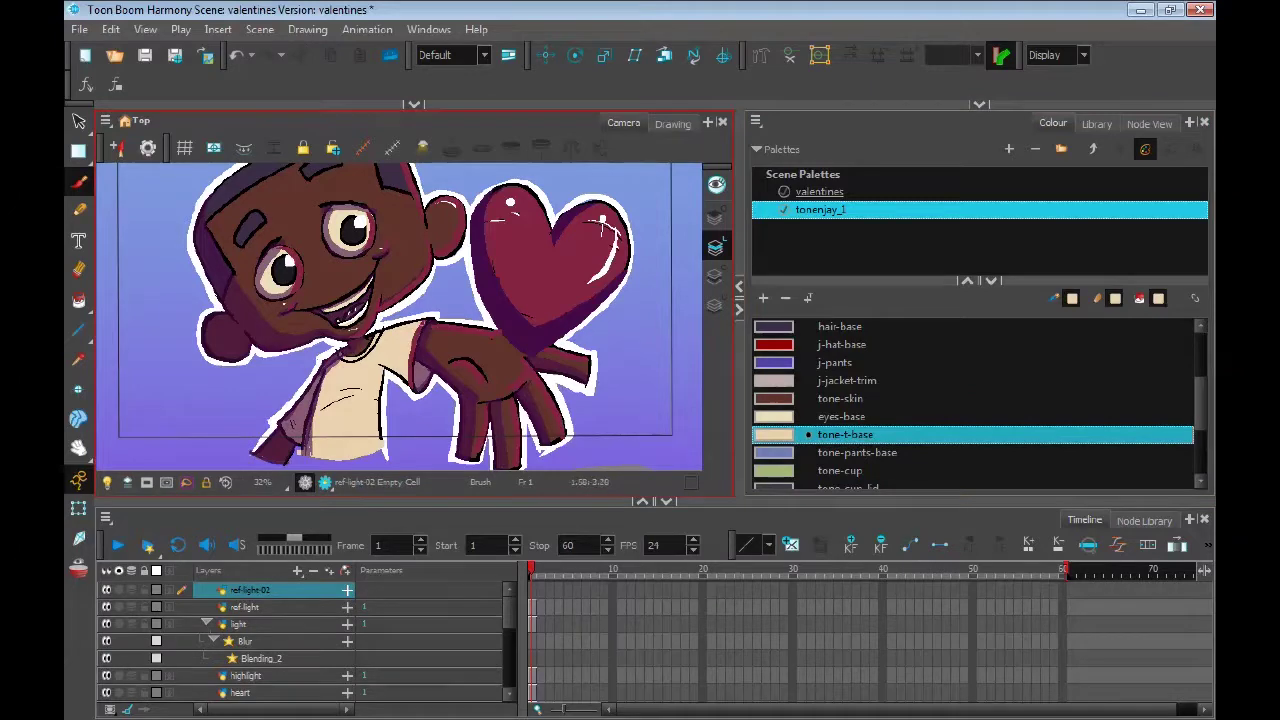
pyautogui.moveTo(419, 356)
pyautogui.mouseDown()
pyautogui.moveTo(466, 403)
pyautogui.moveTo(460, 458)
pyautogui.mouseUp()
pyautogui.moveTo(491, 382); pyautogui.dragTo(546, 339)
pyautogui.hotkey('ctrl', 'z')
pyautogui.moveTo(546, 300); pyautogui.dragTo(536, 355)
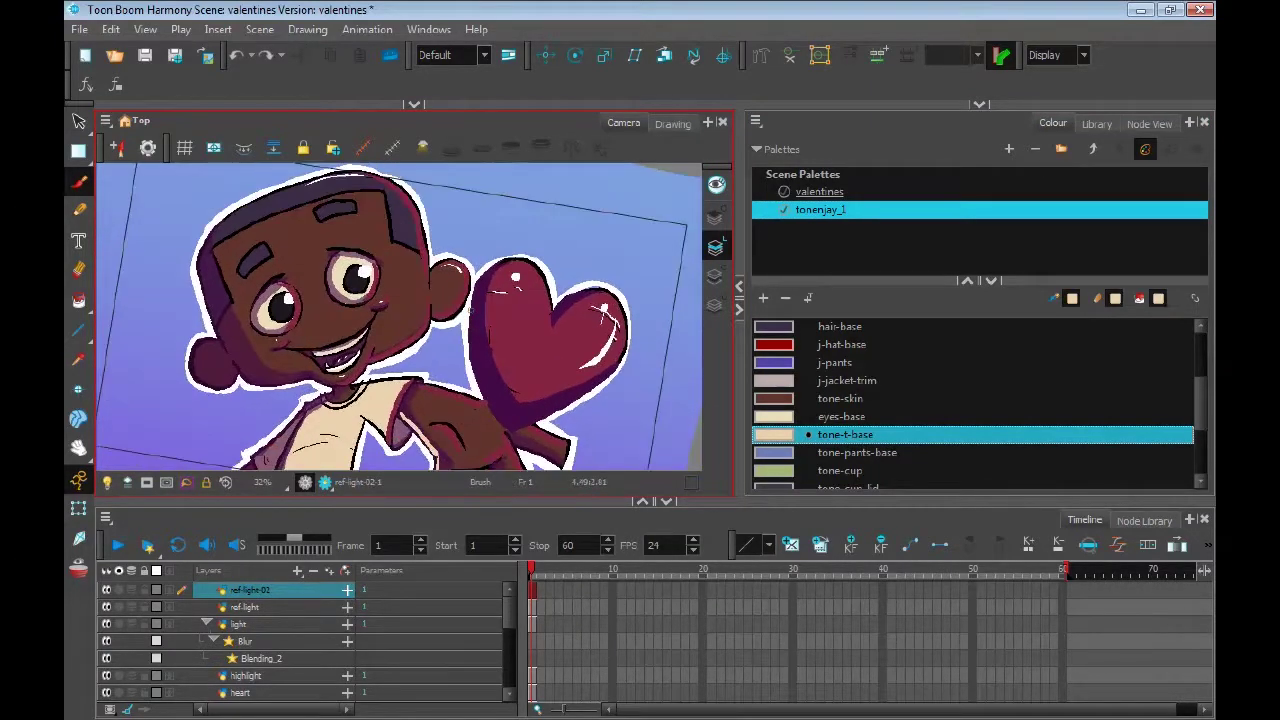
pyautogui.moveTo(475, 295)
pyautogui.mouseDown()
pyautogui.moveTo(483, 378)
pyautogui.moveTo(511, 430)
pyautogui.mouseUp()
pyautogui.moveTo(510, 425); pyautogui.dragTo(522, 405)
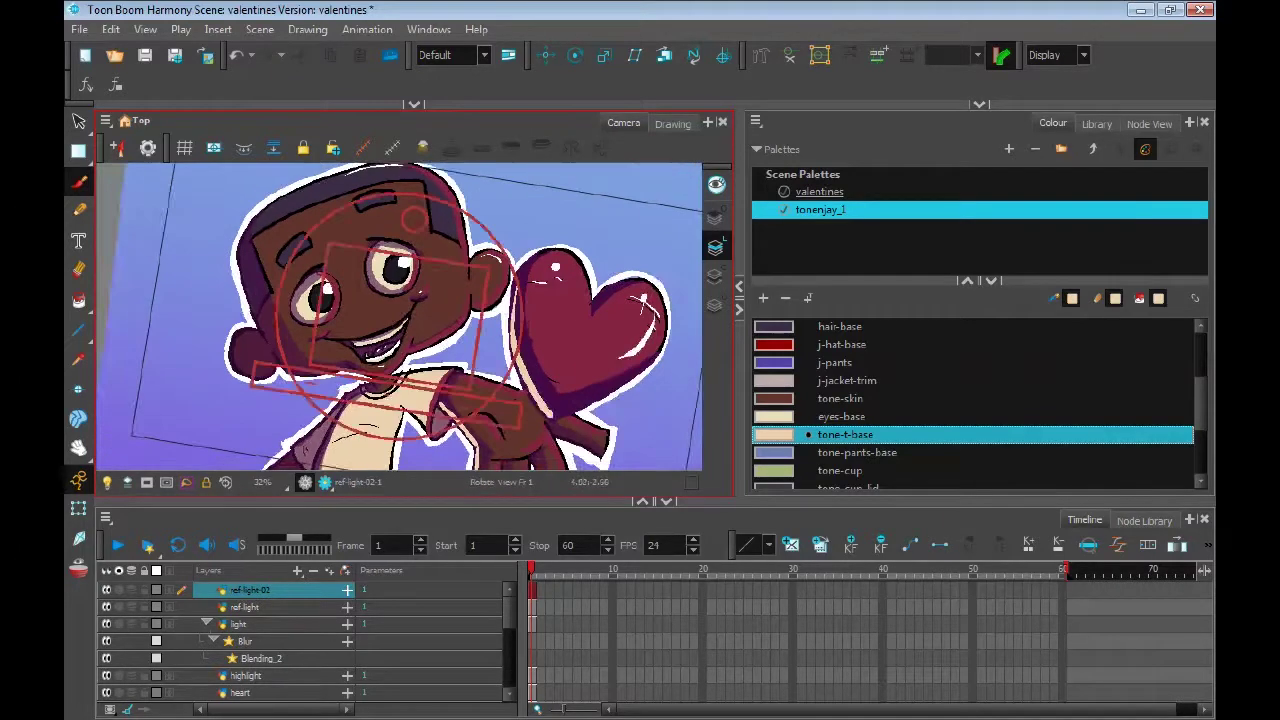
# Paint tone-t-base reflected light along the jaw, above the smile, on the cheeks and under the ear, undoing the last stray stroke
pyautogui.moveTo(455, 368); pyautogui.dragTo(520, 323)
pyautogui.moveTo(386, 332); pyautogui.dragTo(397, 340)
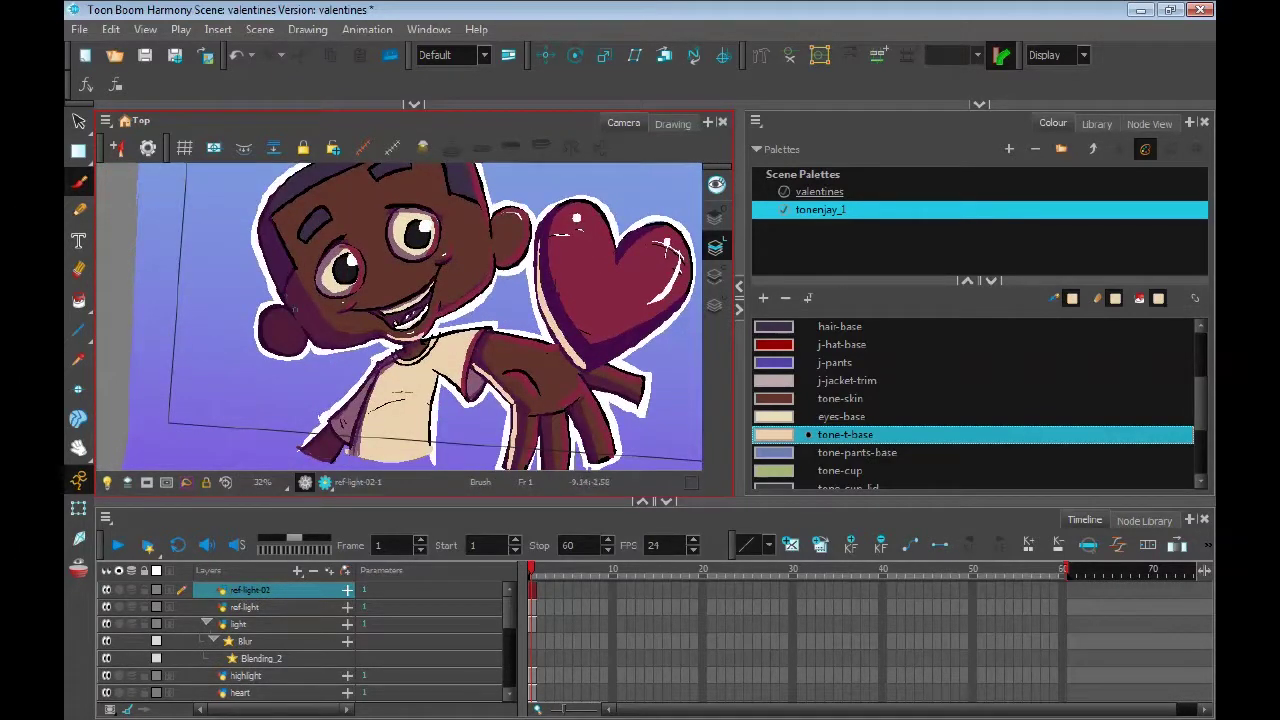
pyautogui.moveTo(363, 338); pyautogui.dragTo(392, 329)
pyautogui.moveTo(386, 310)
pyautogui.mouseDown()
pyautogui.moveTo(386, 337)
pyautogui.moveTo(375, 334)
pyautogui.moveTo(405, 322)
pyautogui.mouseUp()
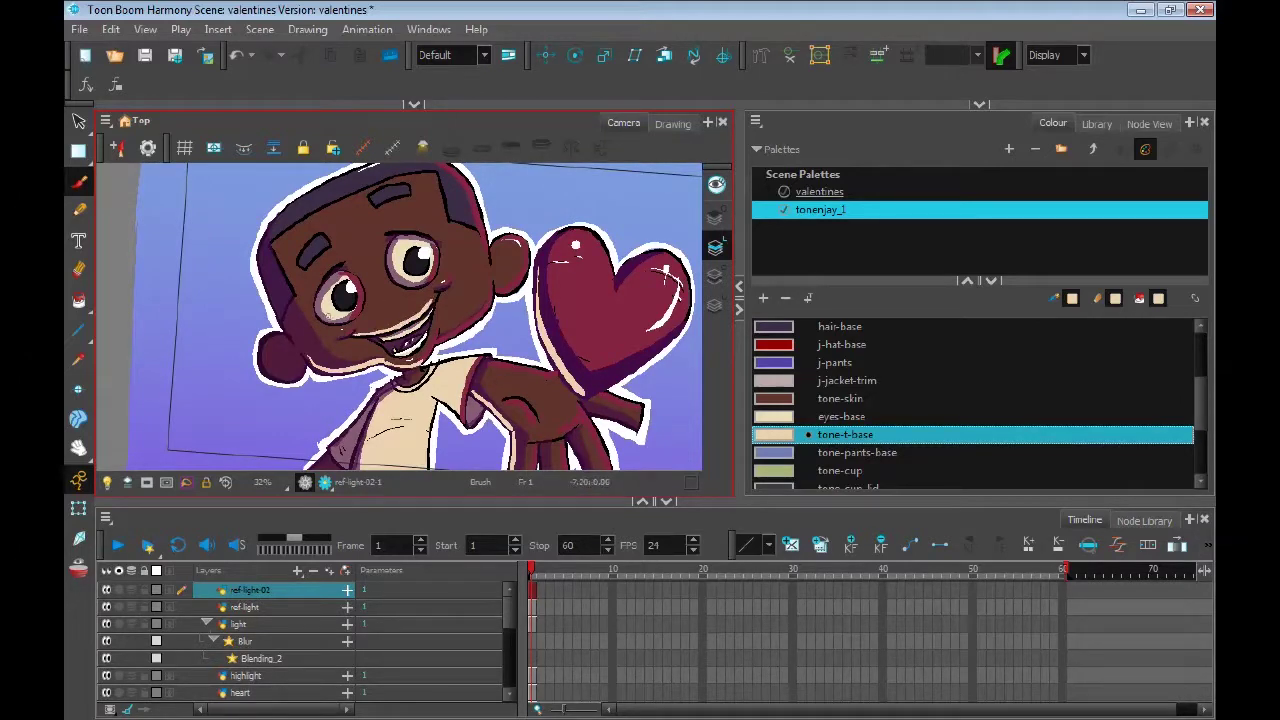
pyautogui.moveTo(338, 334); pyautogui.dragTo(350, 337)
pyautogui.moveTo(431, 289); pyautogui.dragTo(443, 285)
pyautogui.moveTo(376, 330); pyautogui.dragTo(394, 320)
pyautogui.moveTo(283, 356)
pyautogui.mouseDown()
pyautogui.moveTo(313, 366)
pyautogui.moveTo(322, 355)
pyautogui.mouseUp()
pyautogui.moveTo(412, 304)
pyautogui.mouseDown()
pyautogui.moveTo(396, 302)
pyautogui.moveTo(436, 292)
pyautogui.mouseUp()
pyautogui.hotkey('ctrl', 'z')
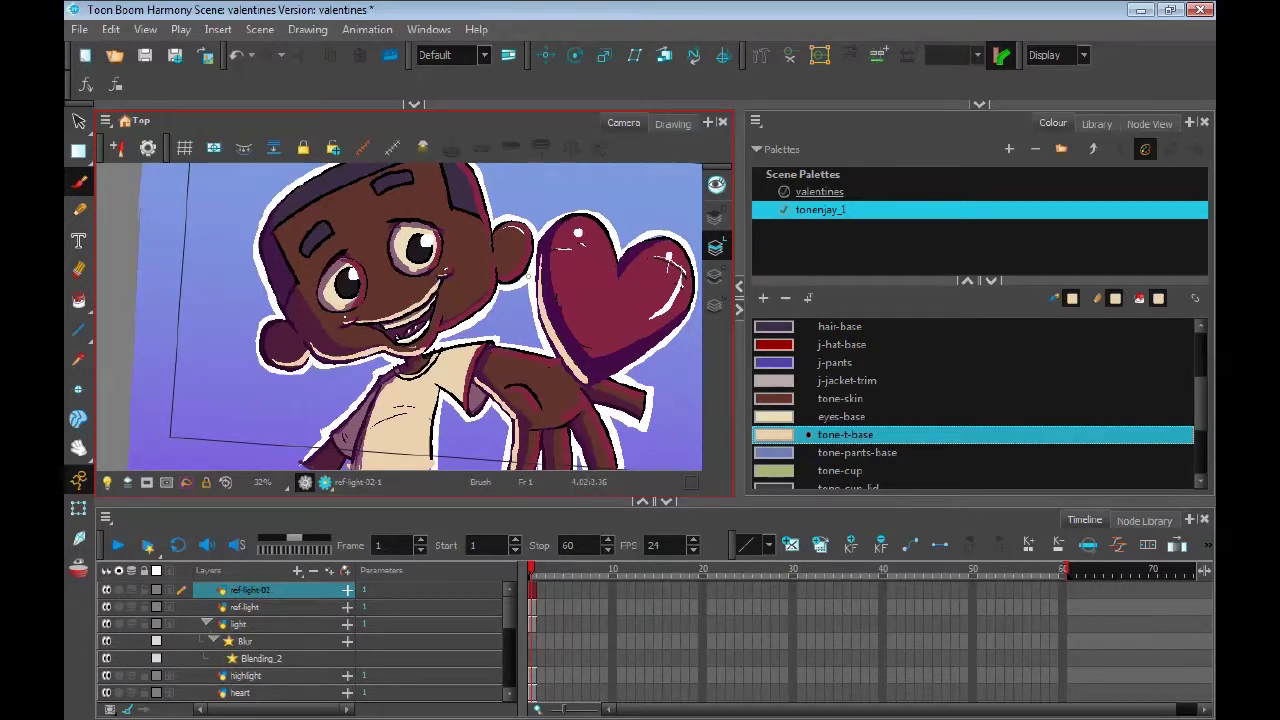
# Switch the camera view to the rendered preview and set the ref-light-02 layer's opacity to 30
pyautogui.click(325, 482)
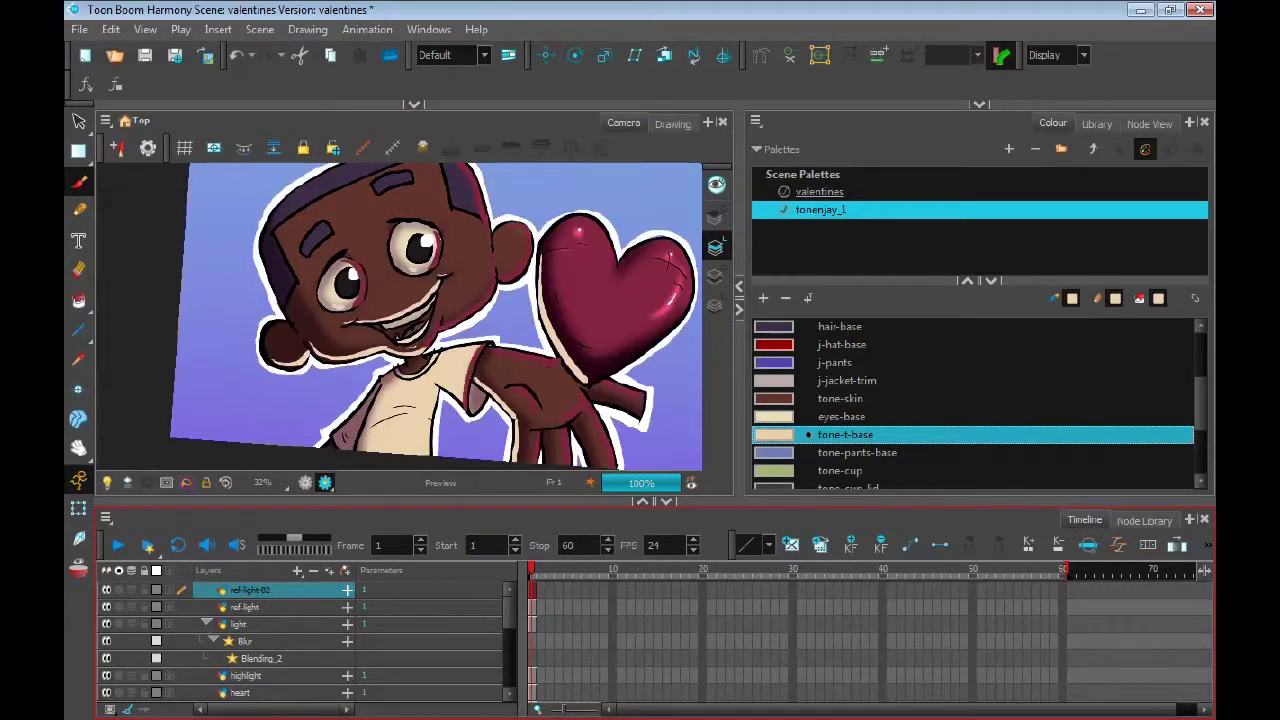
pyautogui.doubleClick(250, 590)
pyautogui.doubleClick(818, 528)
pyautogui.write('30')
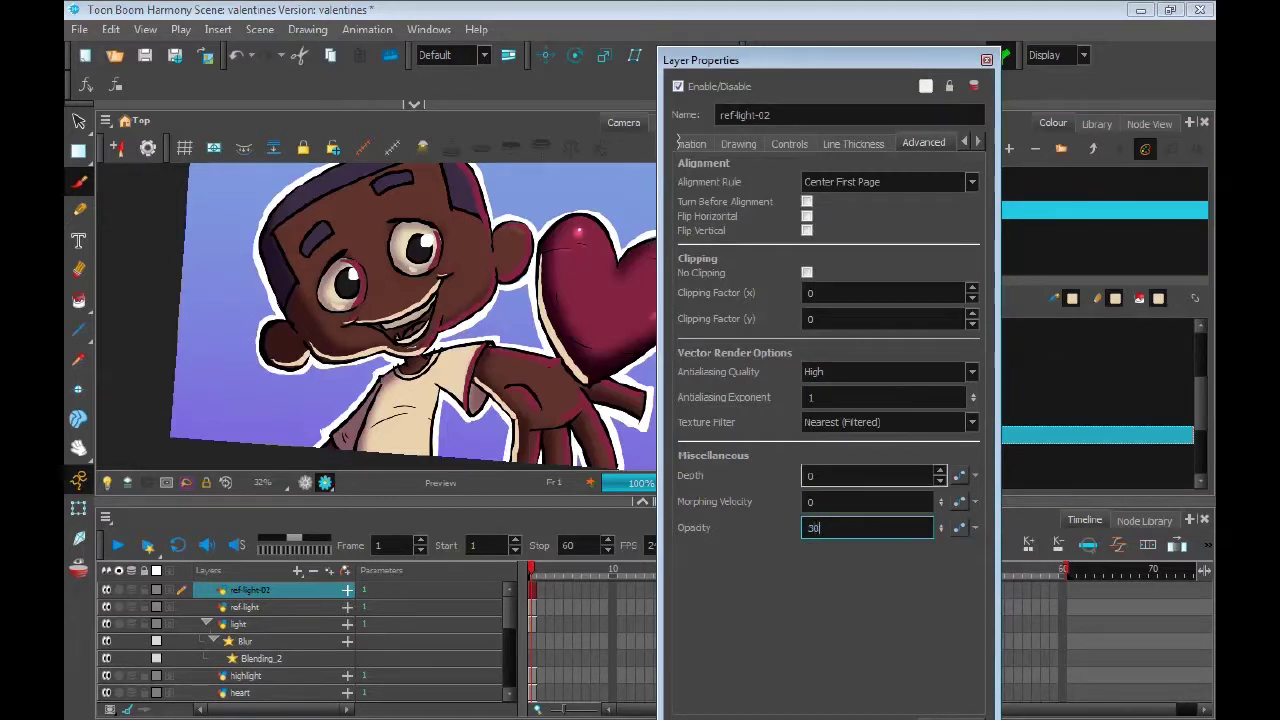
pyautogui.click(866, 502)
pyautogui.click(986, 60)
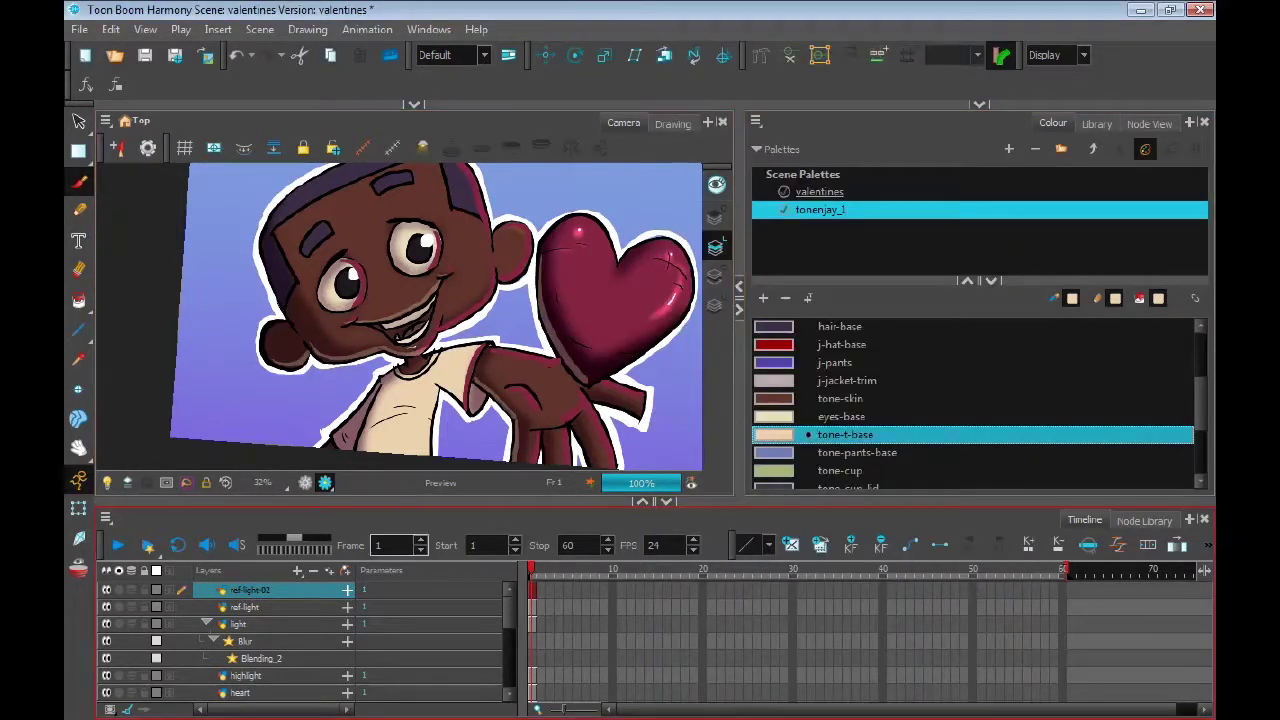
# Set the ref-light layer's opacity to 30 and raise it to 70
pyautogui.doubleClick(245, 607)
pyautogui.doubleClick(818, 528)
pyautogui.write('30')
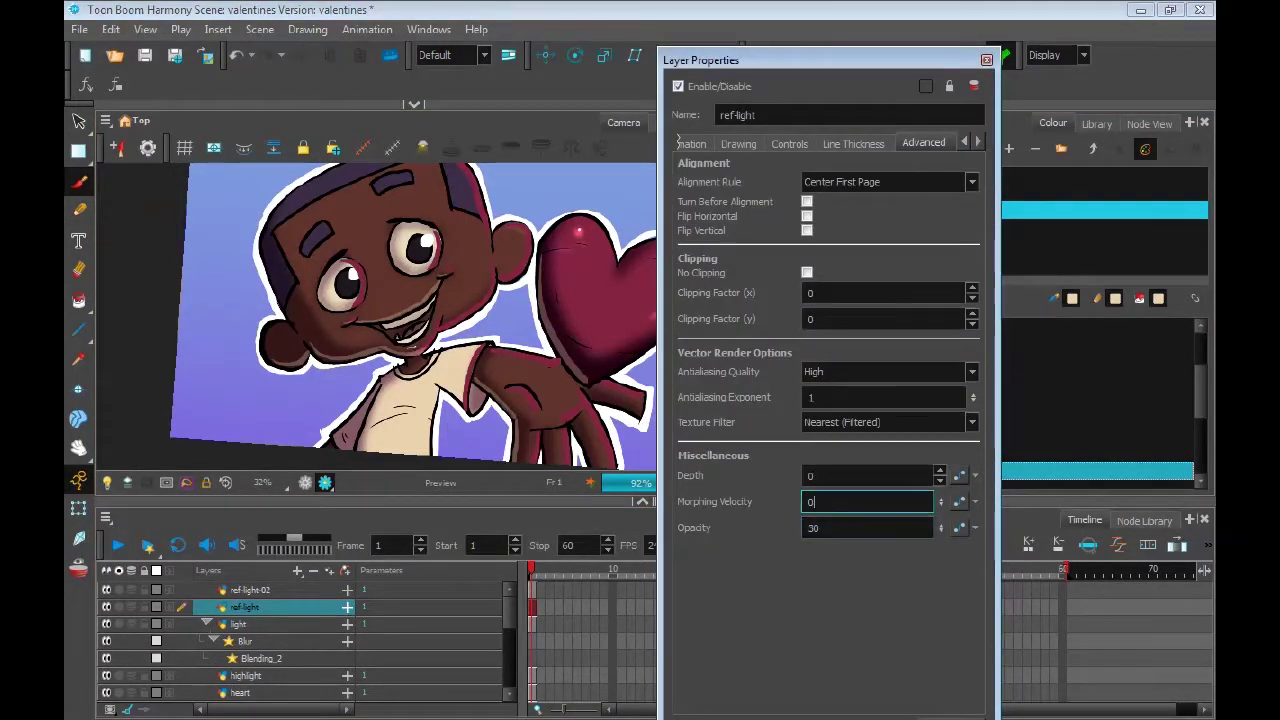
pyautogui.press('Return')
pyautogui.write('70')
pyautogui.click(866, 502)
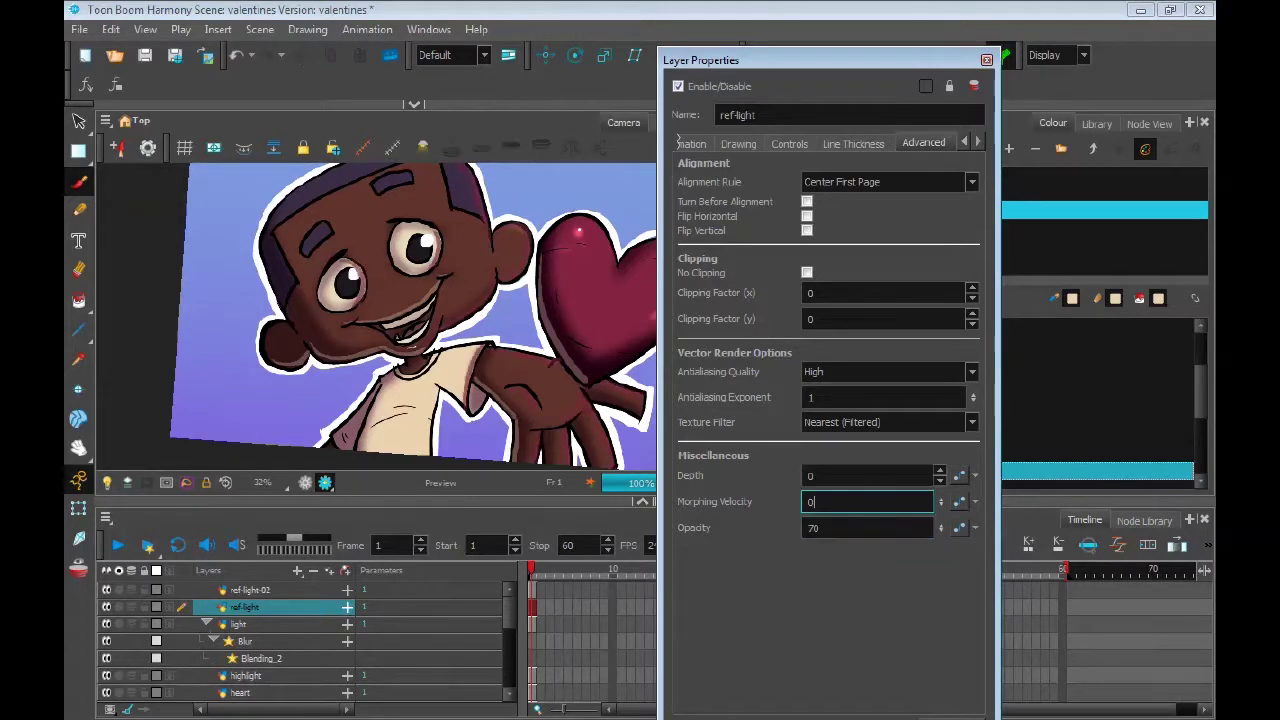
pyautogui.press('Return')
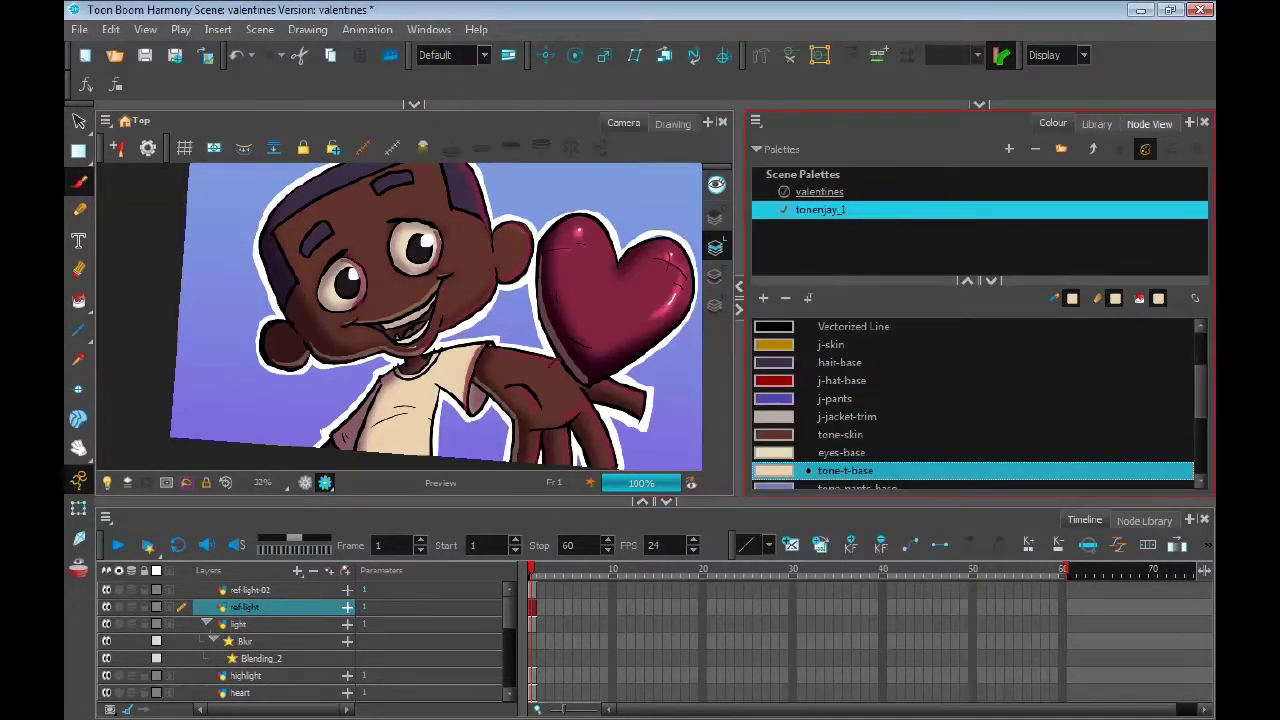
# Spread the ref-light and ref-light-02 nodes apart in the node network
pyautogui.click(1149, 122)
pyautogui.moveTo(1002, 413); pyautogui.dragTo(802, 423)
pyautogui.moveTo(802, 423); pyautogui.dragTo(846, 355)
pyautogui.moveTo(974, 405); pyautogui.dragTo(936, 401)
# Add a Blur node from the node library and insert it into the connection below the ref-light-02 node
pyautogui.click(1144, 521)
pyautogui.doubleClick(204, 577)
pyautogui.write('blur')
pyautogui.click(617, 612)
pyautogui.click(528, 612)
pyautogui.moveTo(528, 612); pyautogui.dragTo(867, 435)
pyautogui.click(1085, 521)
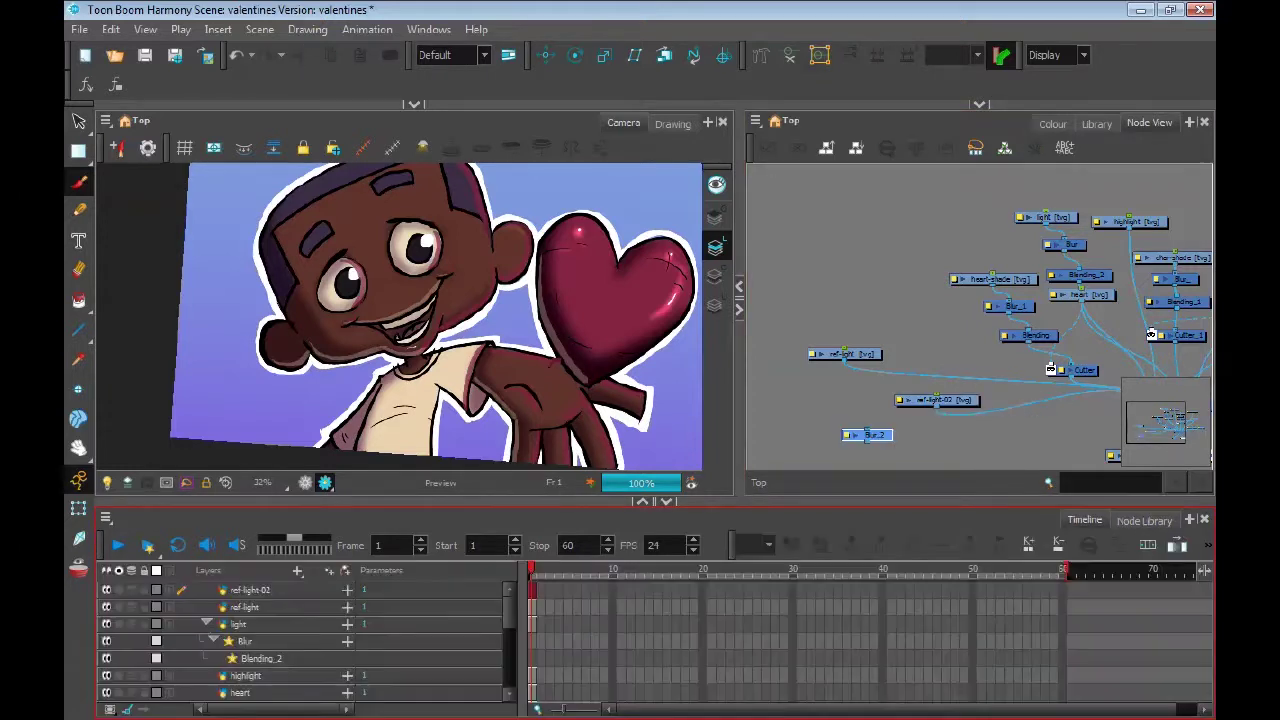
pyautogui.click(870, 436)
pyautogui.moveTo(843, 434); pyautogui.dragTo(1011, 411)
pyautogui.hotkey('ctrl', 'z')
# Set the radius of the Blur node attached to ref-light-02 to 5
pyautogui.click(990, 411)
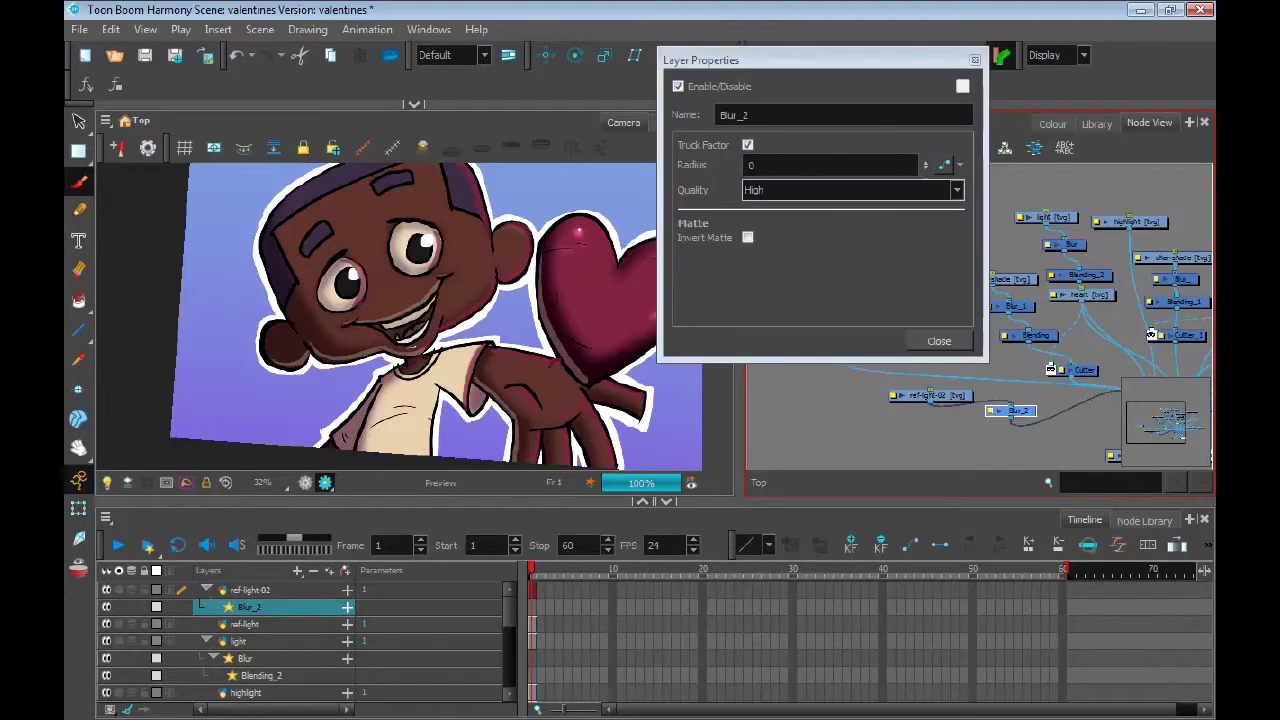
pyautogui.doubleClick(765, 165)
pyautogui.write('5')
pyautogui.press('Return')
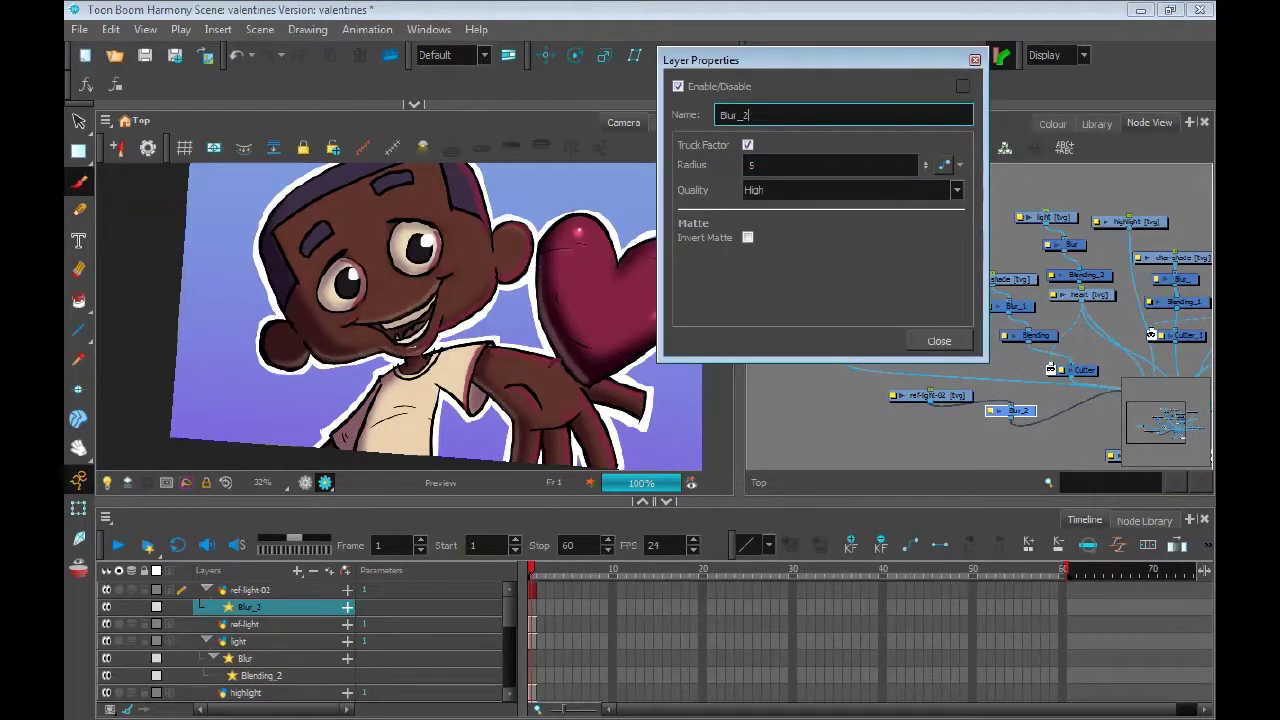
pyautogui.click(939, 341)
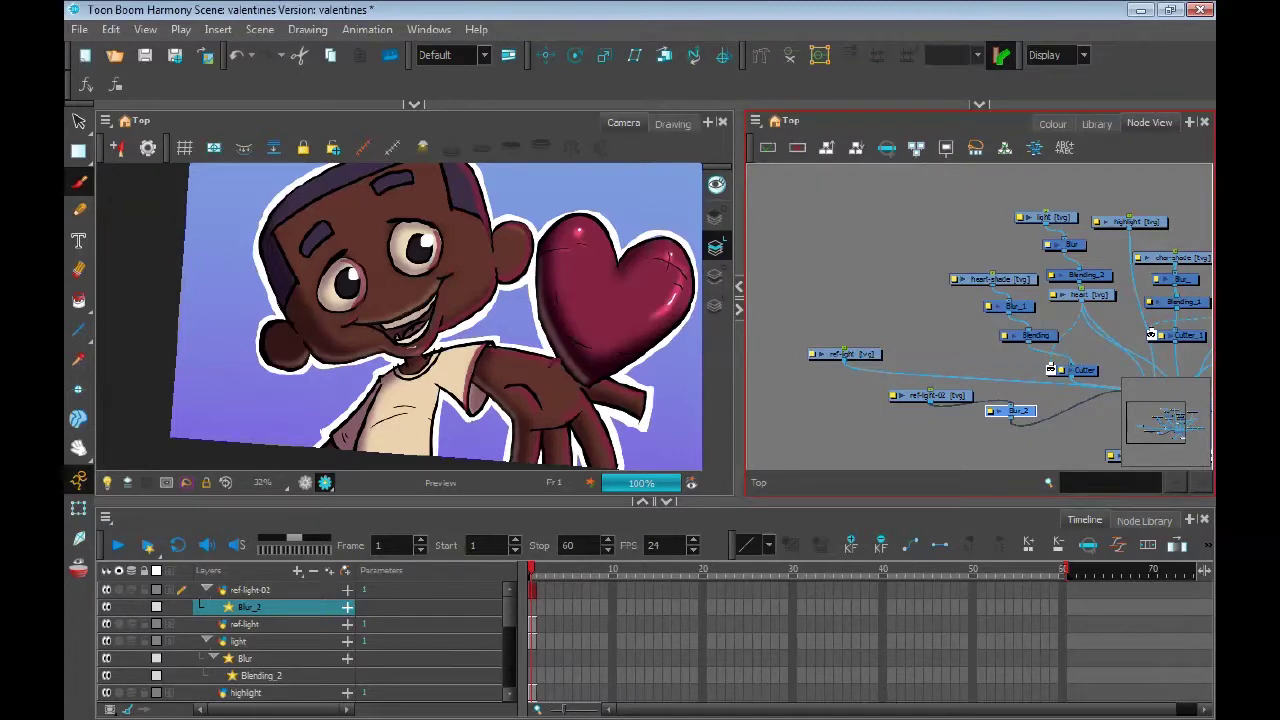
# Add a vector drawing layer named sign-it above the ref-light-02 layer
pyautogui.click(250, 590)
pyautogui.hotkey('ctrl', 'r')
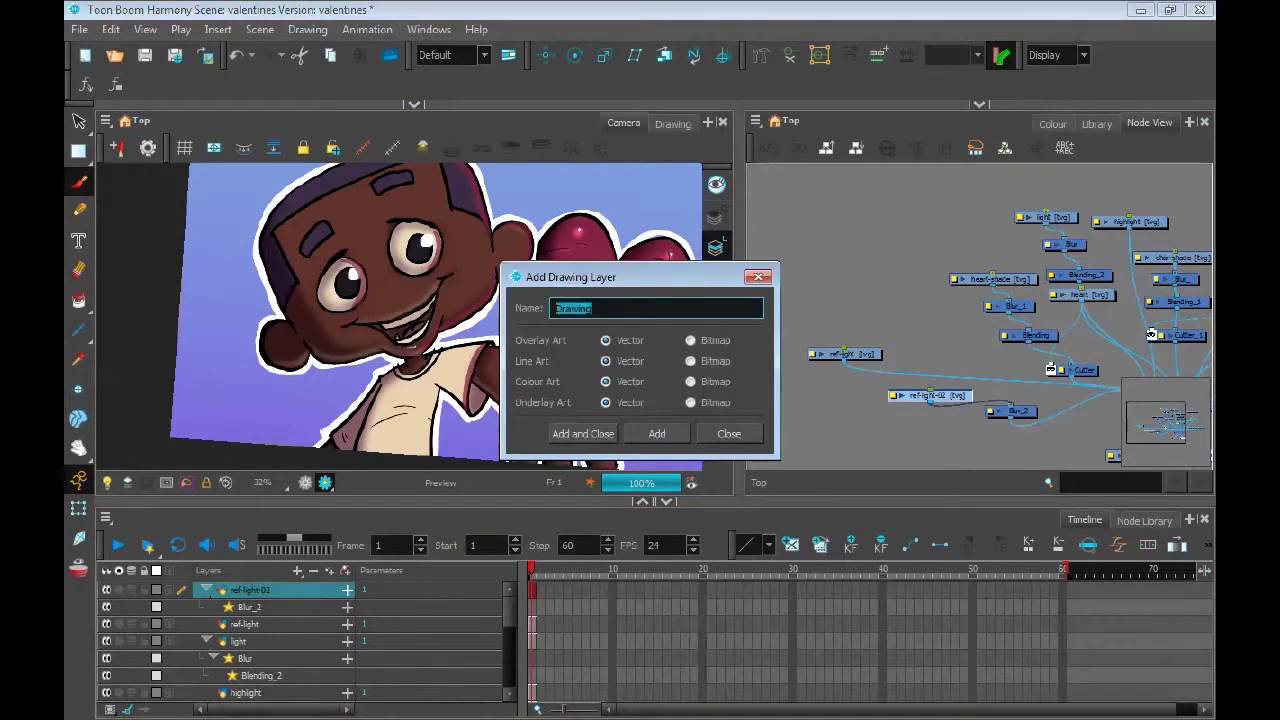
pyautogui.write('sign-it')
pyautogui.click(583, 434)
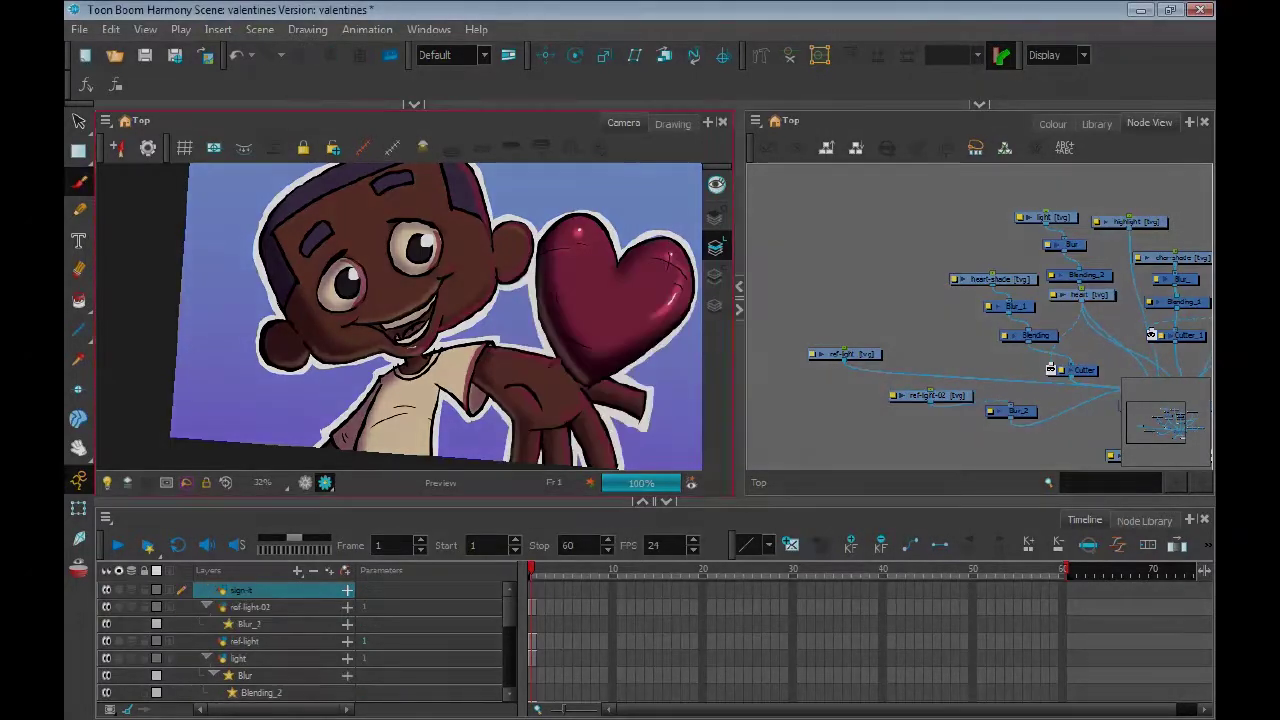